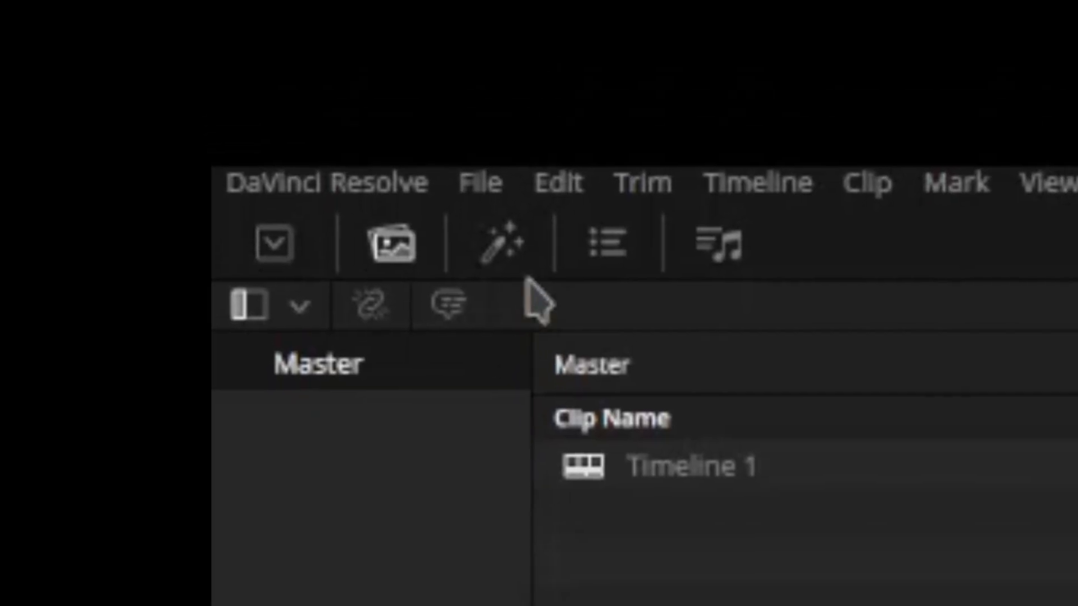
Step: Place a Fusion Composition at the start of video track 1 and open it on the Fusion page with a single viewer
click(77, 36)
drag(39, 283, 163, 391)
drag(530, 288, 479, 549)
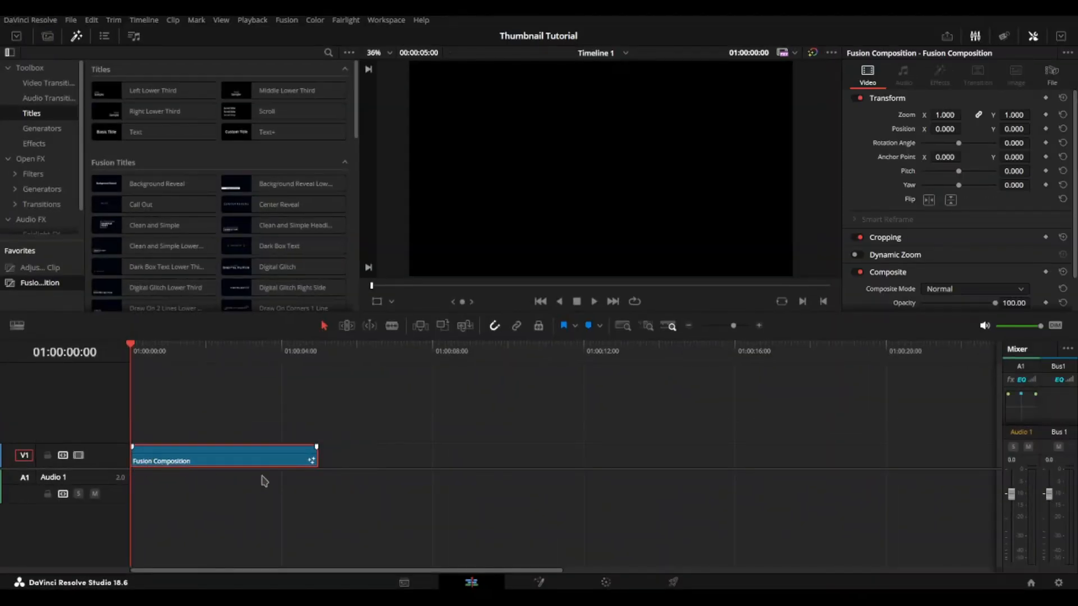
key(shift+5)
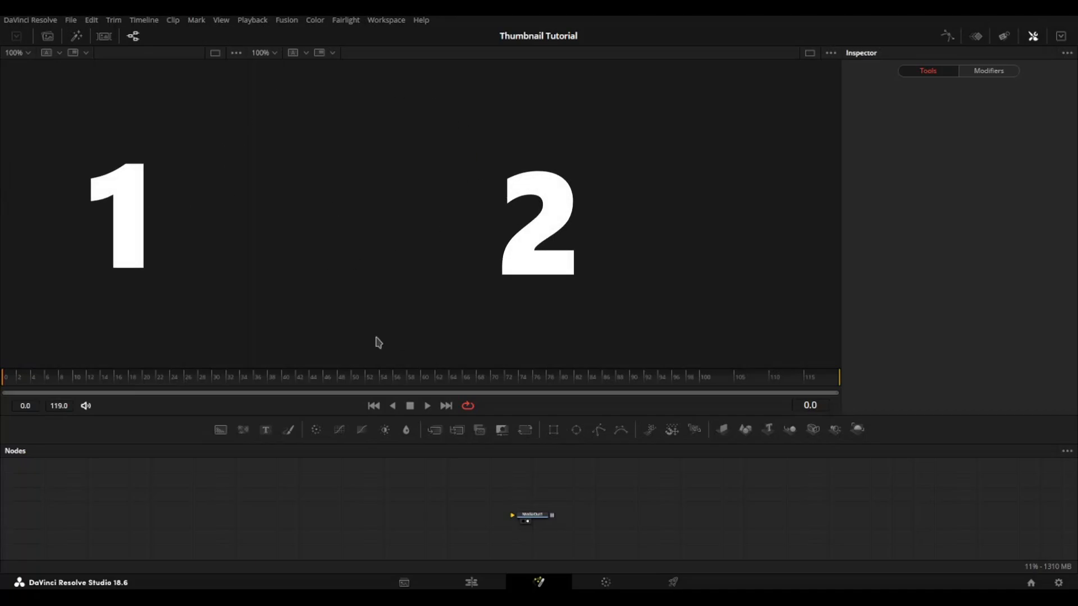
click(810, 53)
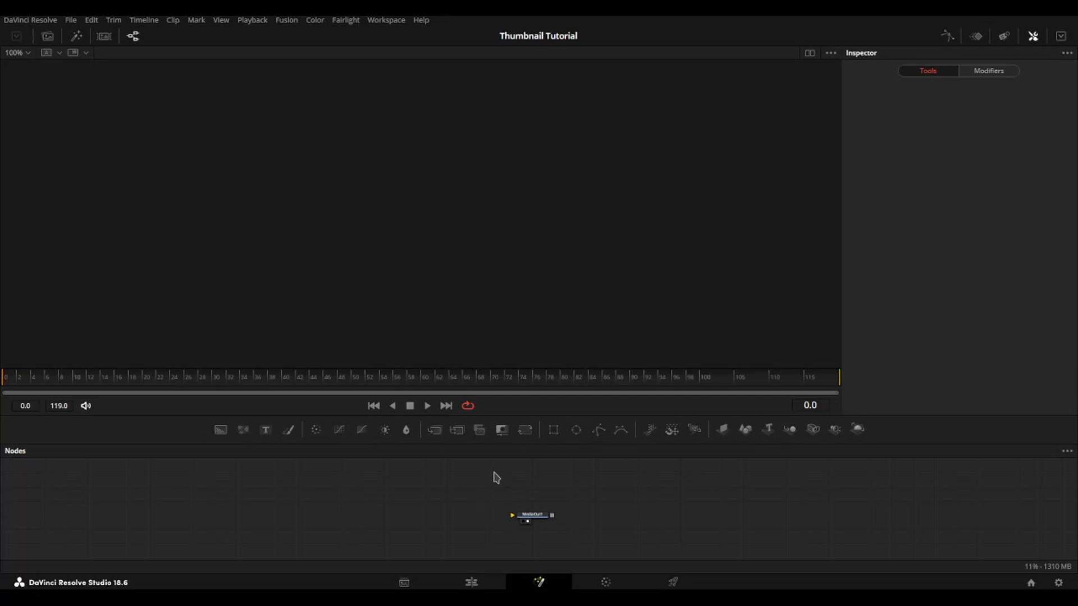
Step: Switch to the Pictures folder and bring the four vlcsnap-2024-06-18 screenshots, 19h14m03s926 through 19h18m05s493, into the node graph as unconnected media nodes
key(alt+Tab)
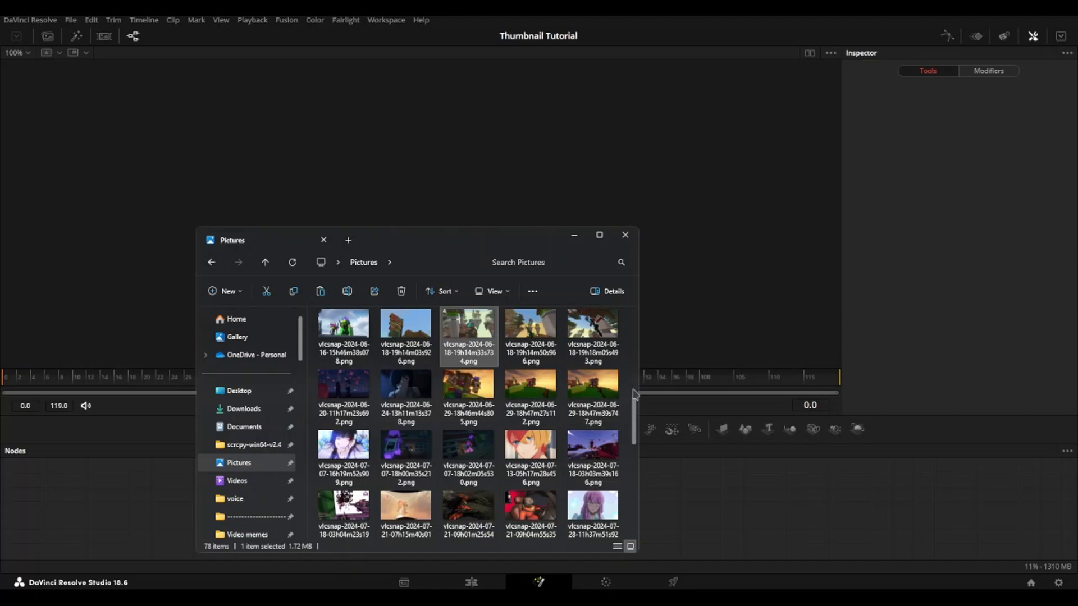
scroll(558, 391, up, 2)
scroll(558, 391, down, 1)
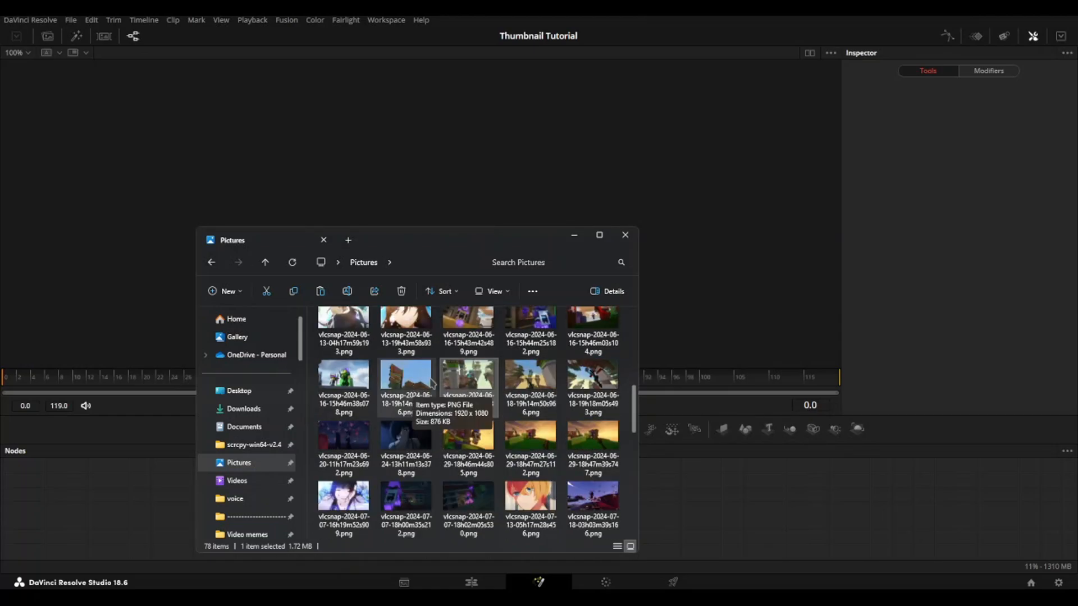
click(409, 387)
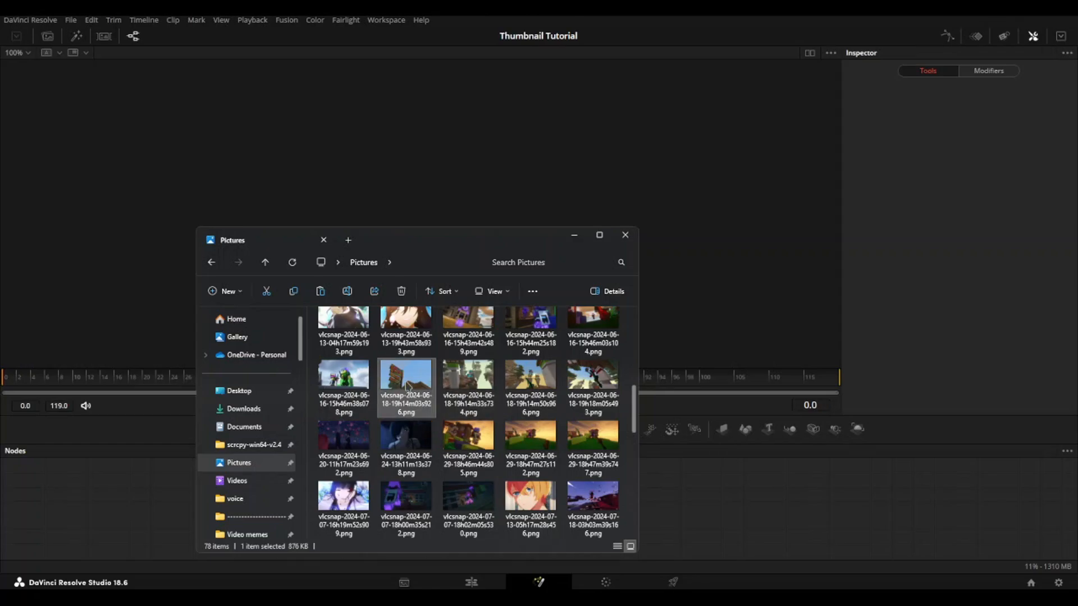
shift+click(587, 387)
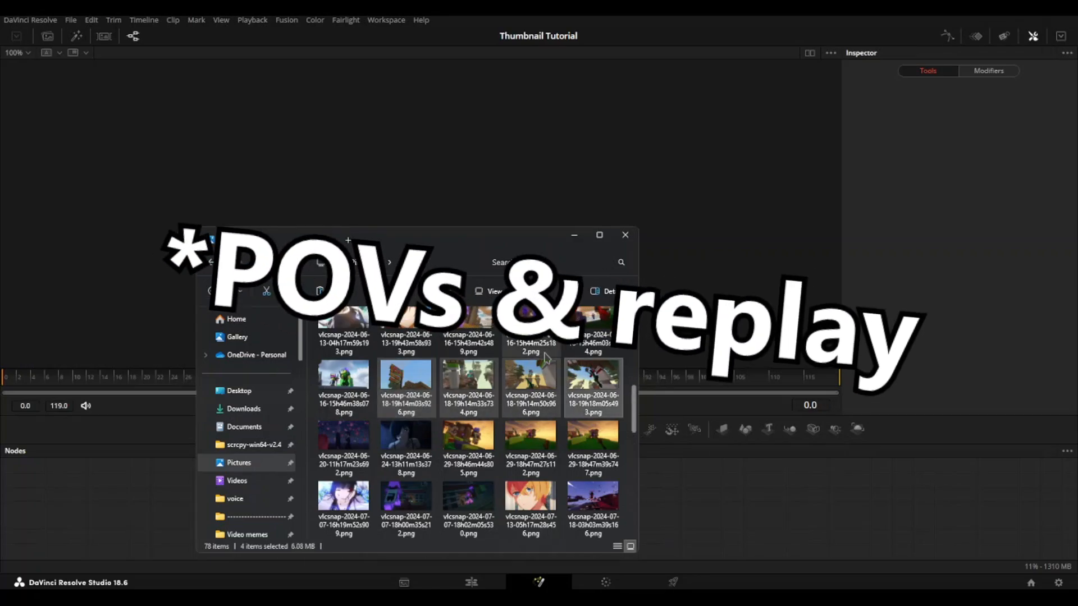
drag(587, 386, 709, 466)
drag(814, 471, 757, 548)
key(Delete)
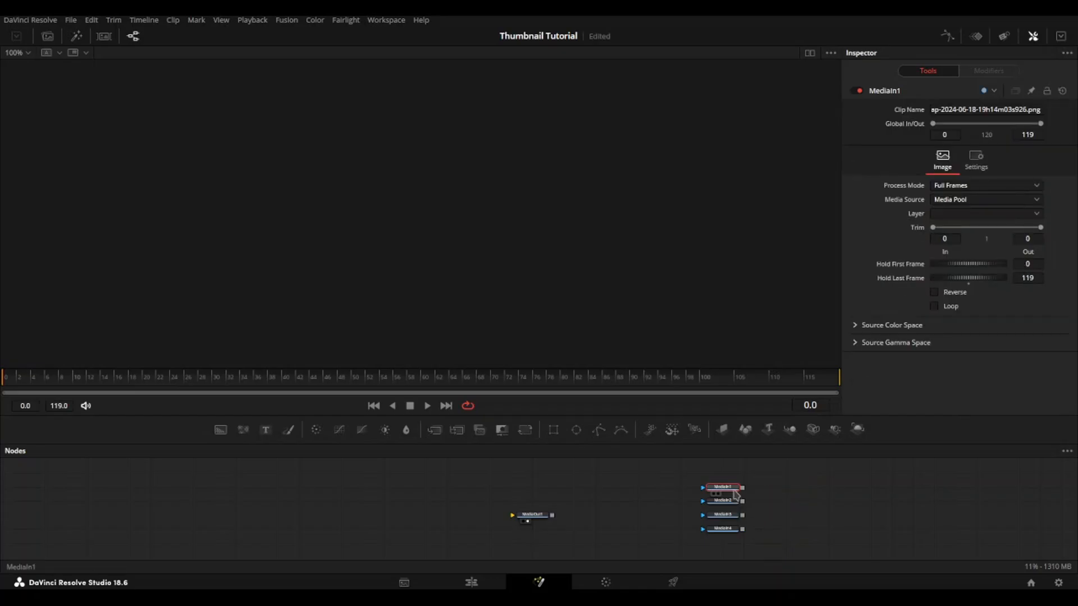
Step: Preview the four imported screenshots in the viewer and arrange their MediaIn nodes in two rows
click(718, 494)
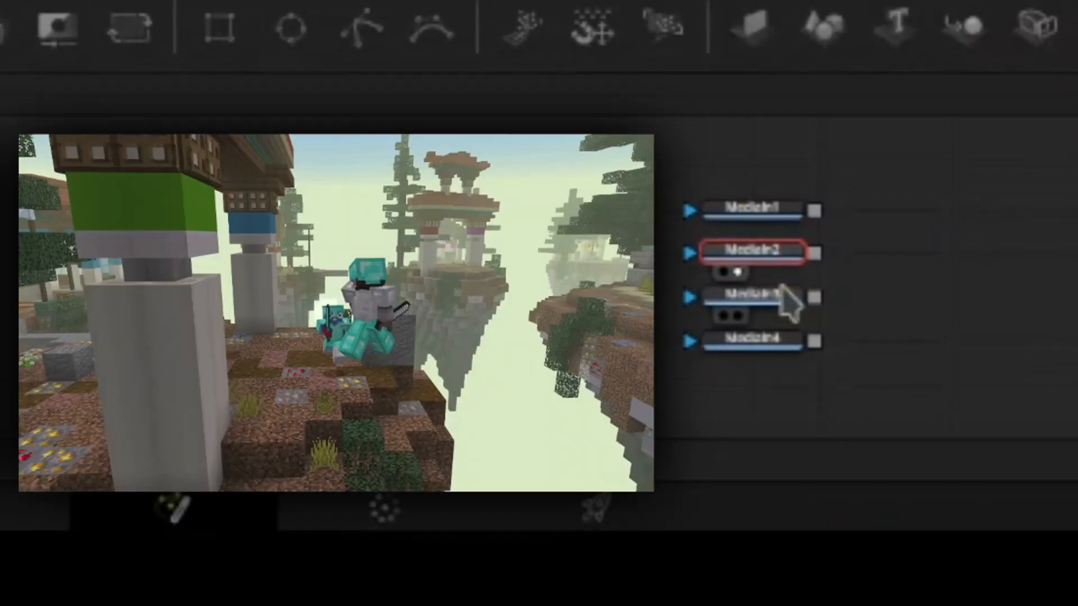
click(782, 293)
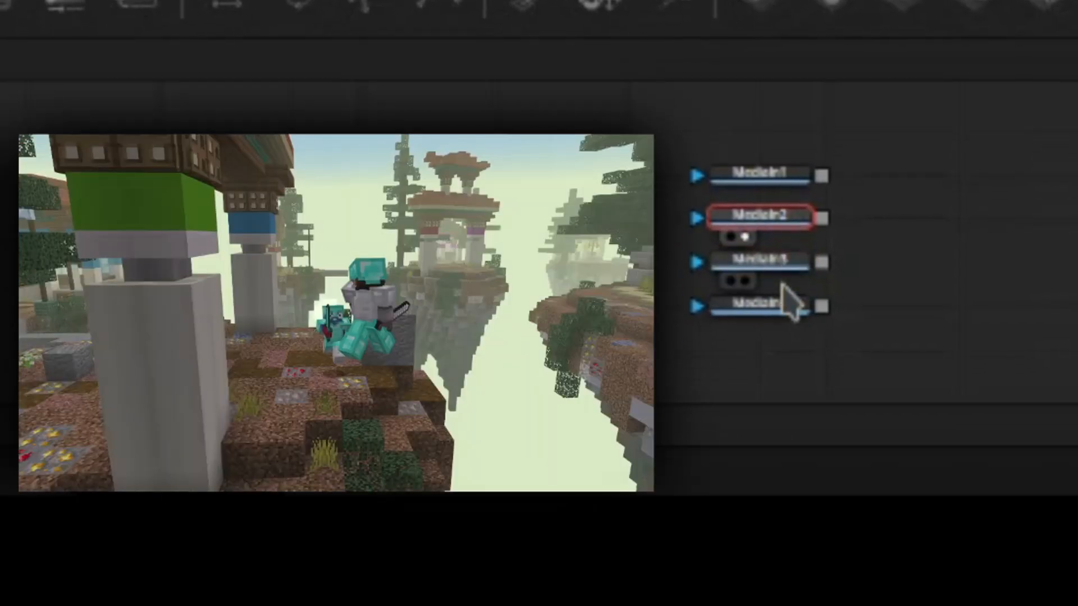
click(782, 293)
drag(803, 280, 619, 228)
click(614, 249)
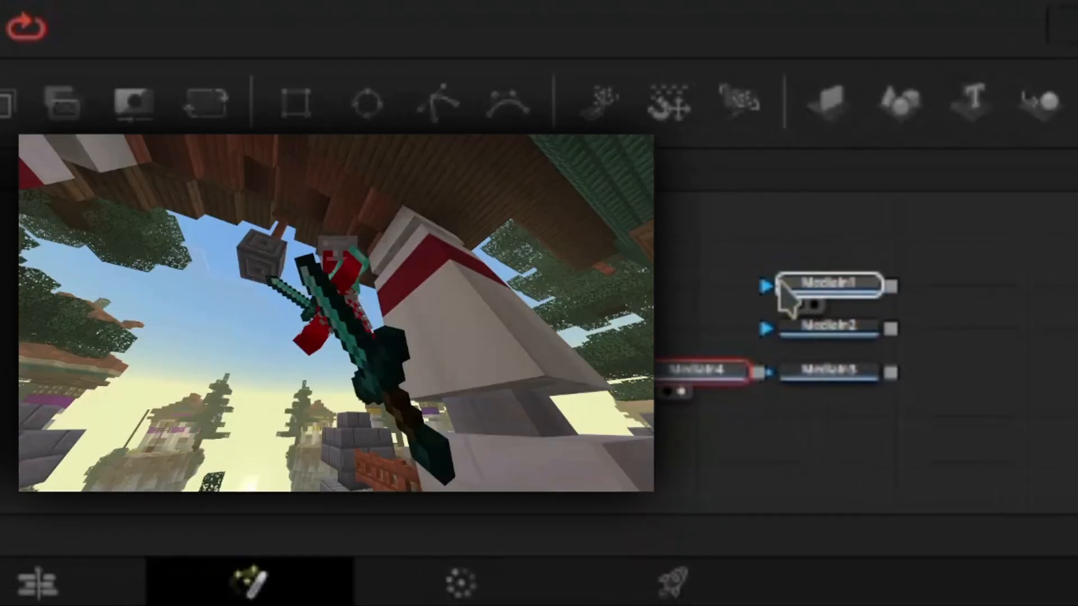
click(787, 296)
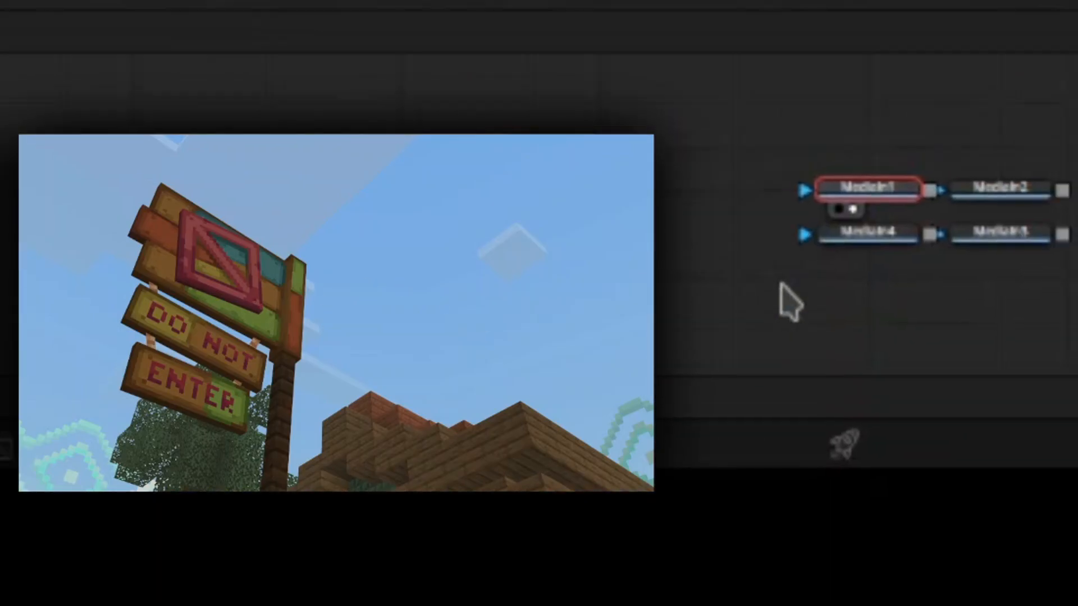
click(780, 283)
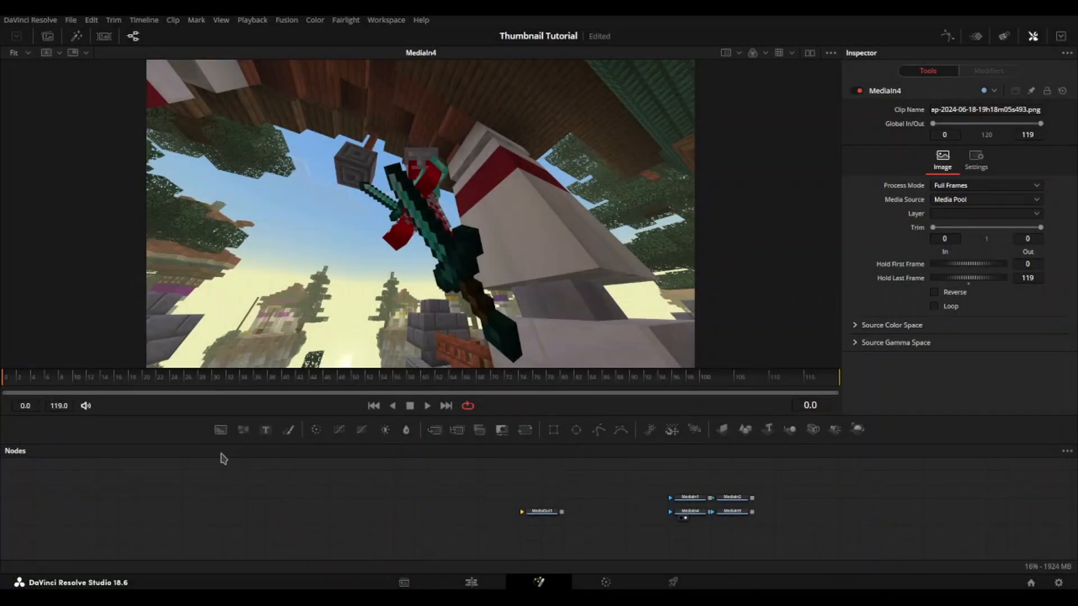
Step: Connect a Background node to MediaOut1 and insert a MultiMerge node between them
drag(221, 431, 522, 512)
click(541, 511)
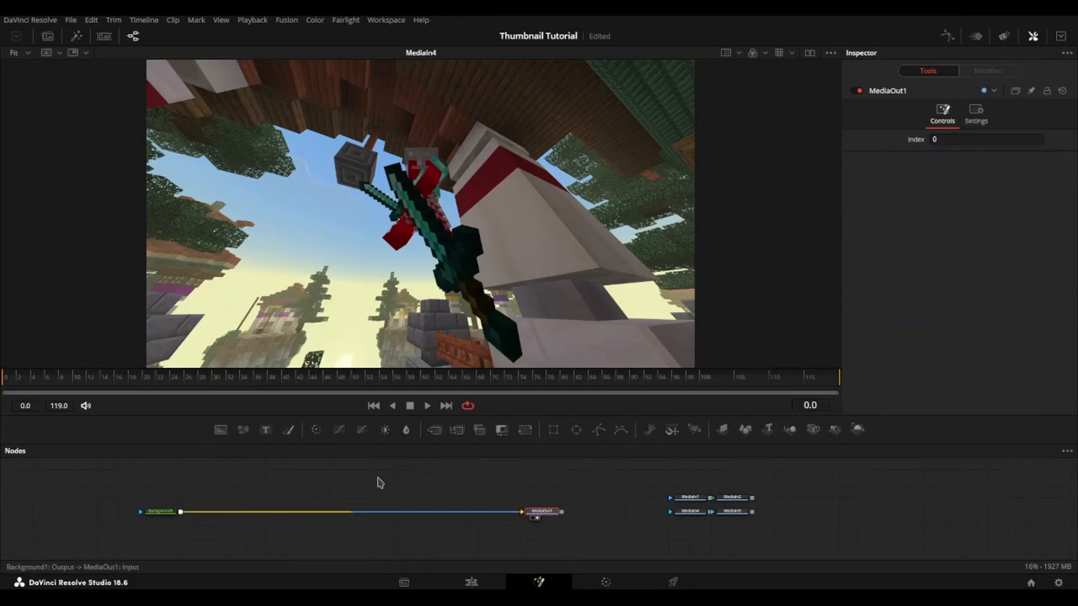
drag(457, 430, 386, 511)
Step: Place MediaIn2 and MediaIn3 above the MultiMerge node and connect both to it as layers
drag(746, 492, 418, 481)
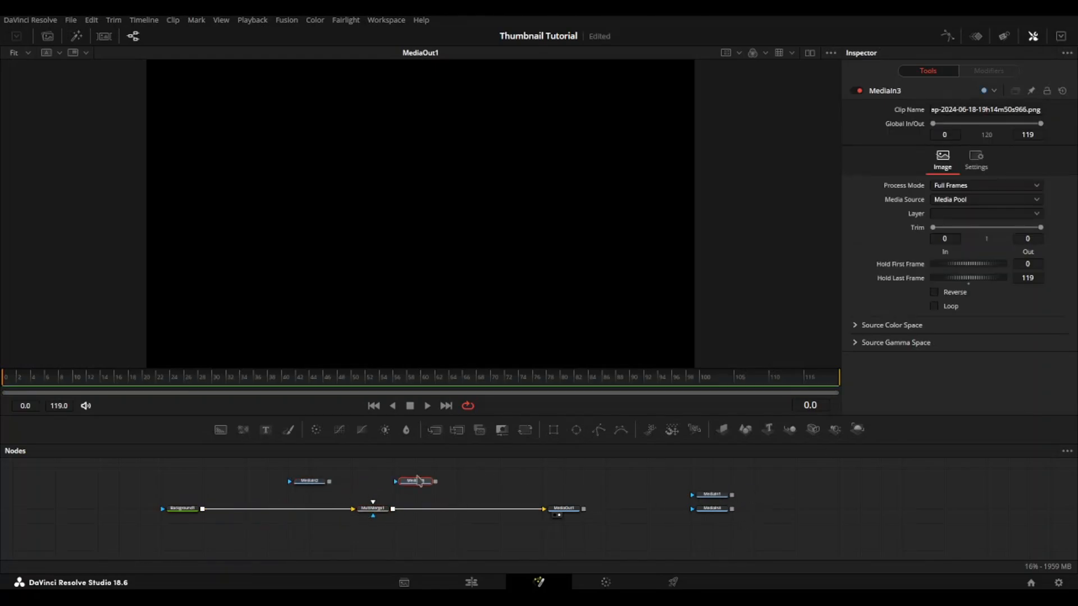
drag(330, 481, 369, 510)
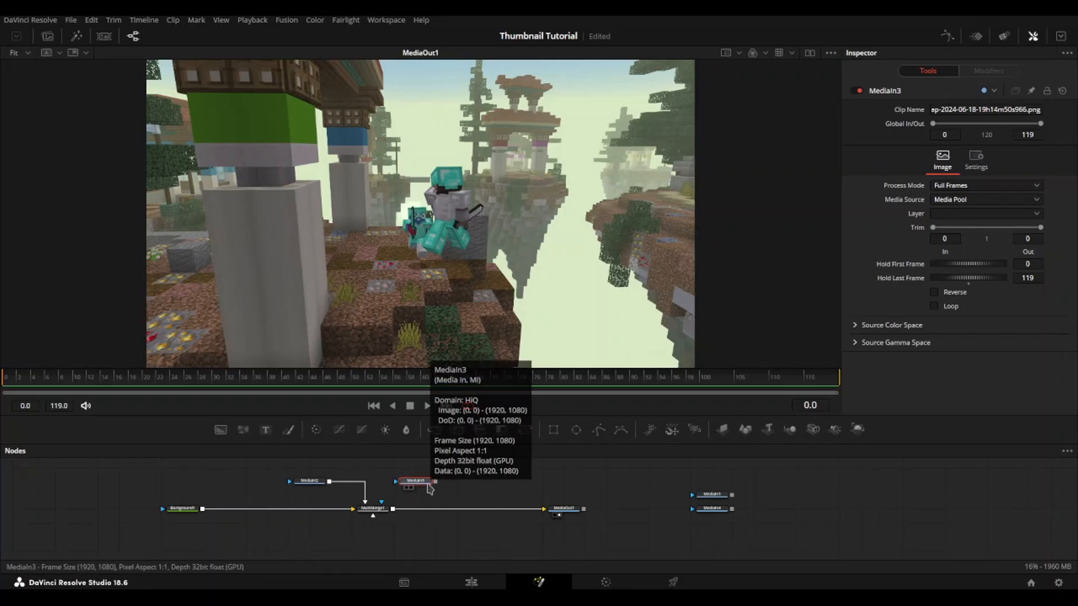
click(407, 488)
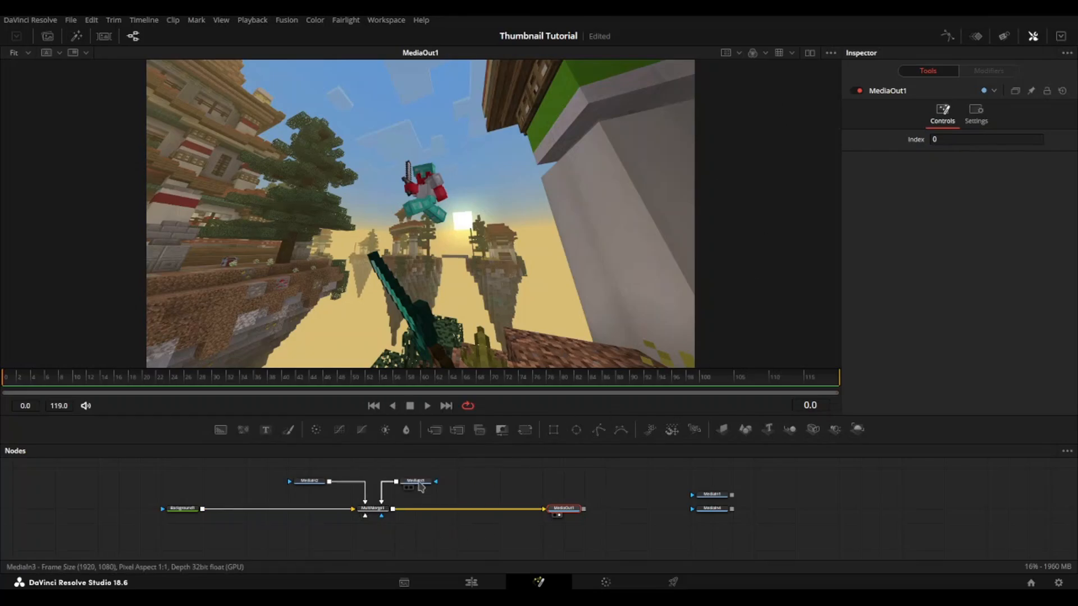
Step: Add a Transform after MediaIn2, view it, enlarge the picture to size 2.232 and move its centre to about X 0.634
click(310, 481)
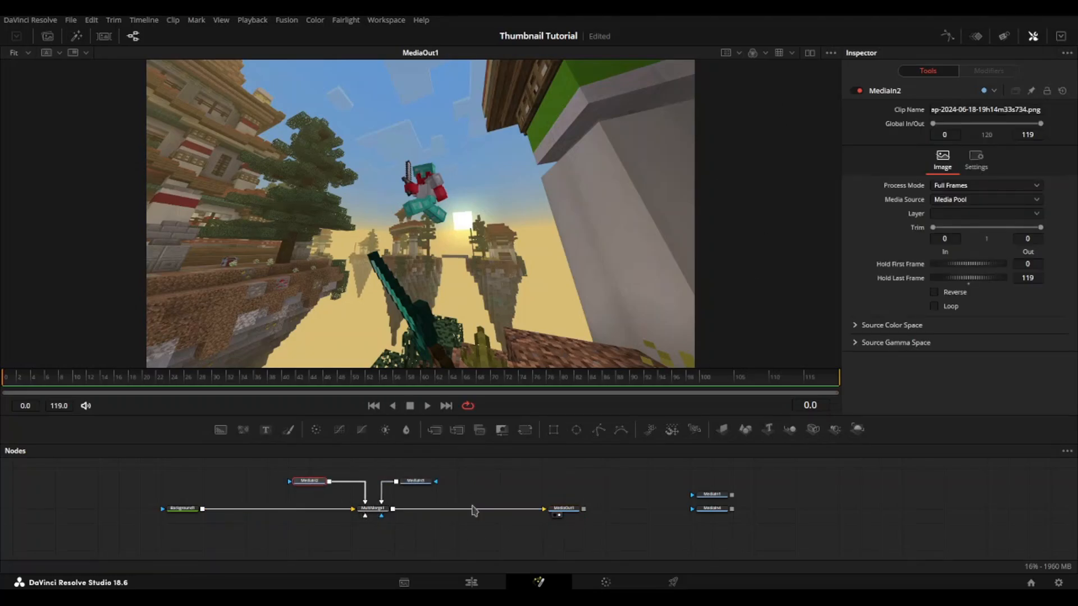
click(303, 488)
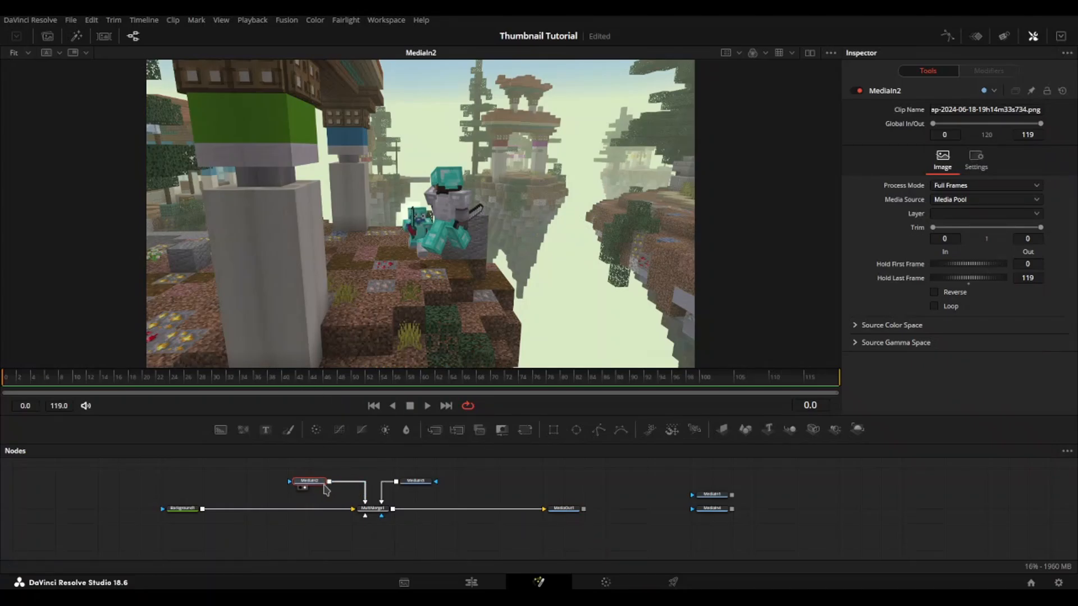
click(525, 430)
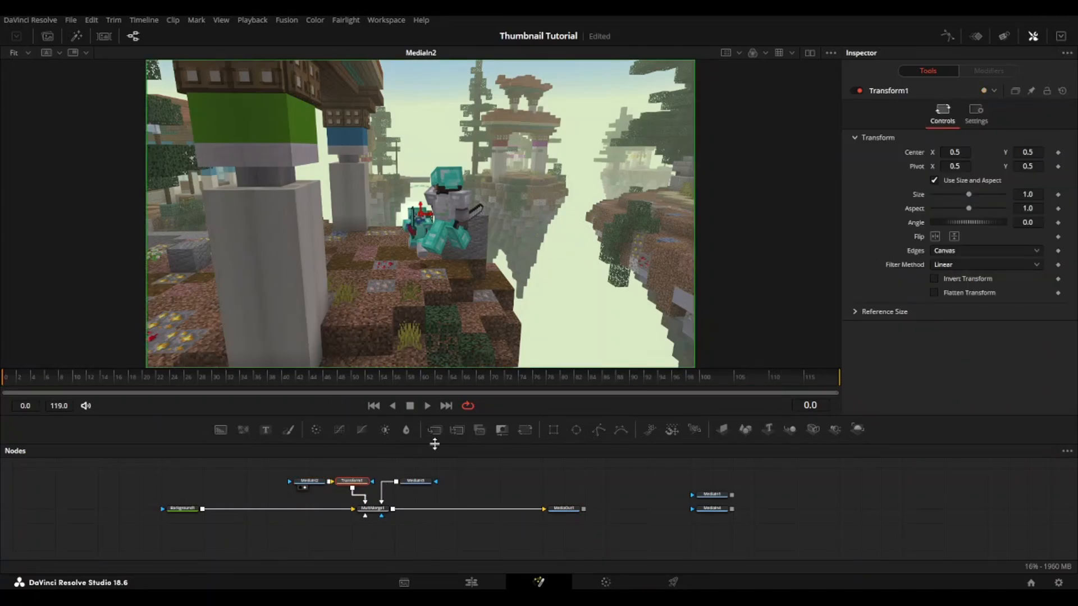
key(1)
drag(1023, 194, 1047, 193)
drag(425, 216, 499, 215)
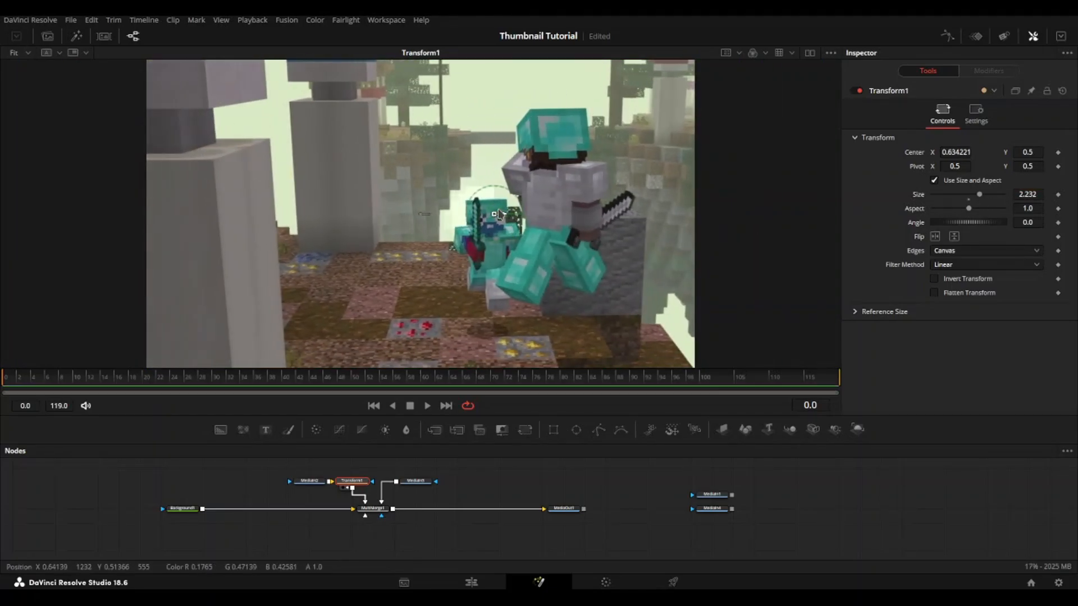
Step: Set Transform1's centre to about X 0.628, its angle to about 8.9 and its size to 2.458
drag(1025, 224, 1034, 224)
drag(502, 215, 499, 216)
click(970, 228)
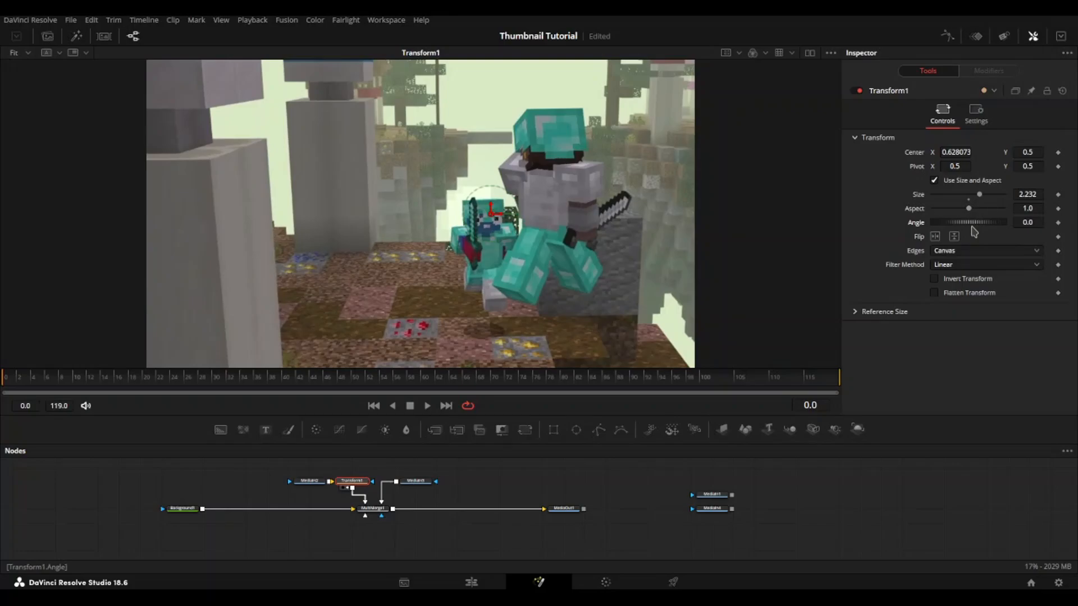
drag(1029, 222, 1048, 222)
drag(980, 195, 982, 195)
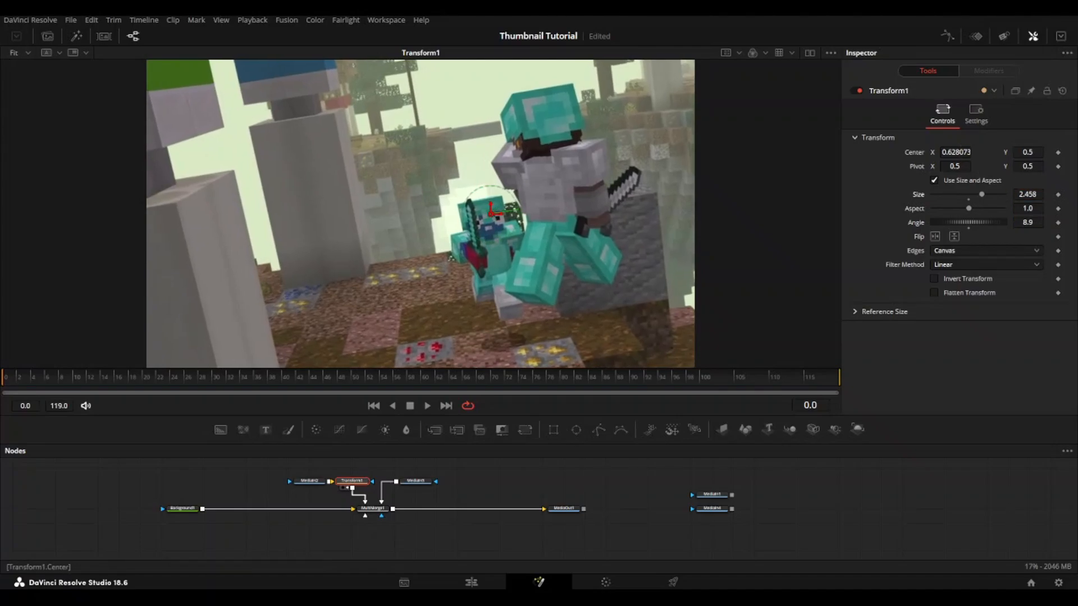
Step: Reduce Transform1's angle to 5.5 and reposition its centre to about X 0.573, Y 0.48
drag(956, 152, 949, 153)
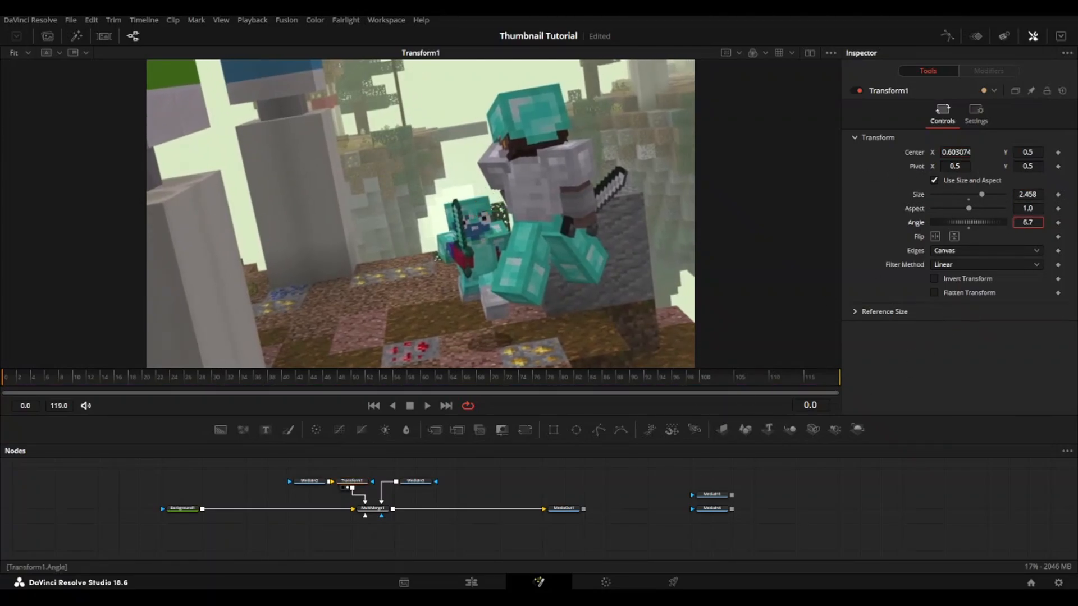
drag(1028, 223, 1021, 223)
drag(956, 152, 947, 152)
drag(1028, 152, 1022, 152)
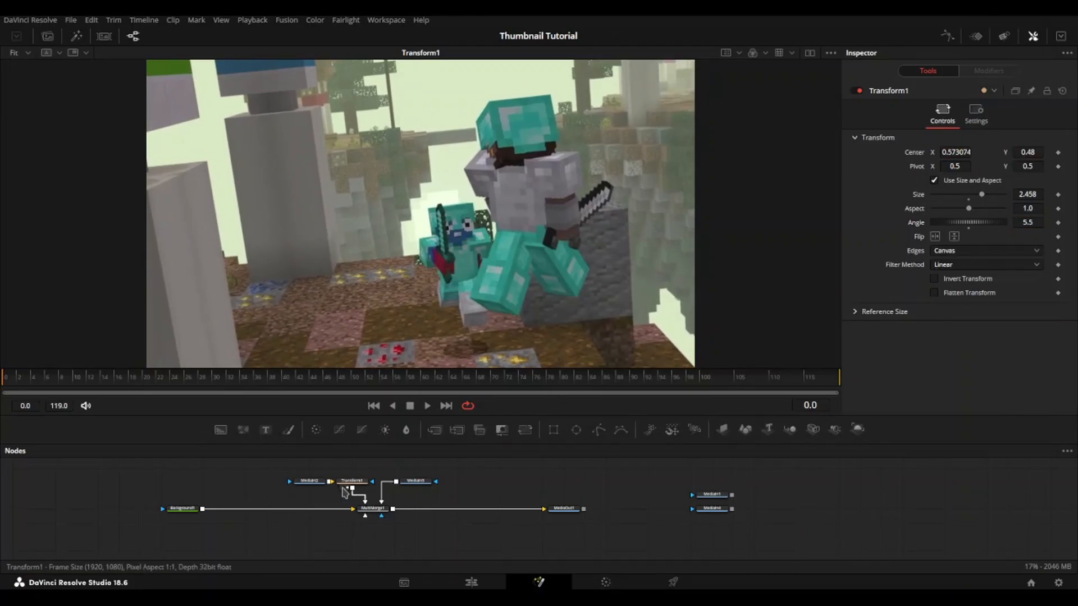
Step: Add a Transform after MediaIn3, view it, and set its size to 2.103 and its centre to X 0.289, Y 0.385
drag(426, 489, 465, 492)
click(453, 488)
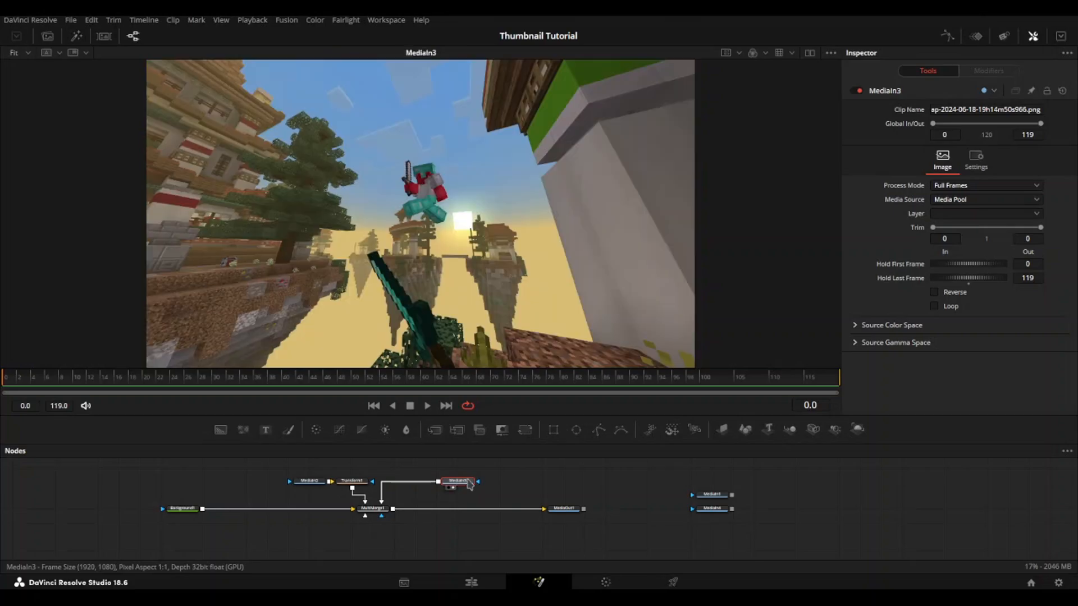
key(t)
drag(1018, 193, 1062, 194)
click(411, 488)
drag(1029, 152, 918, 153)
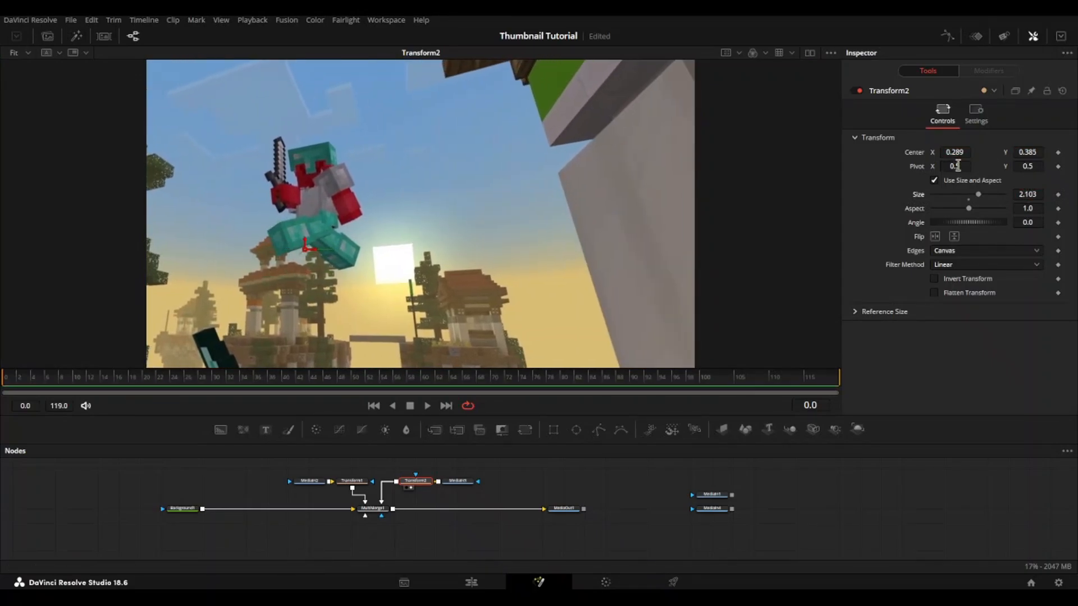
Step: Enlarge Transform2 to size 2.715 and adjust its centre to X 0.285, Y 0.342
drag(1026, 194, 1070, 193)
drag(957, 152, 955, 152)
drag(1027, 152, 998, 152)
drag(1028, 194, 1017, 194)
drag(1031, 152, 1036, 153)
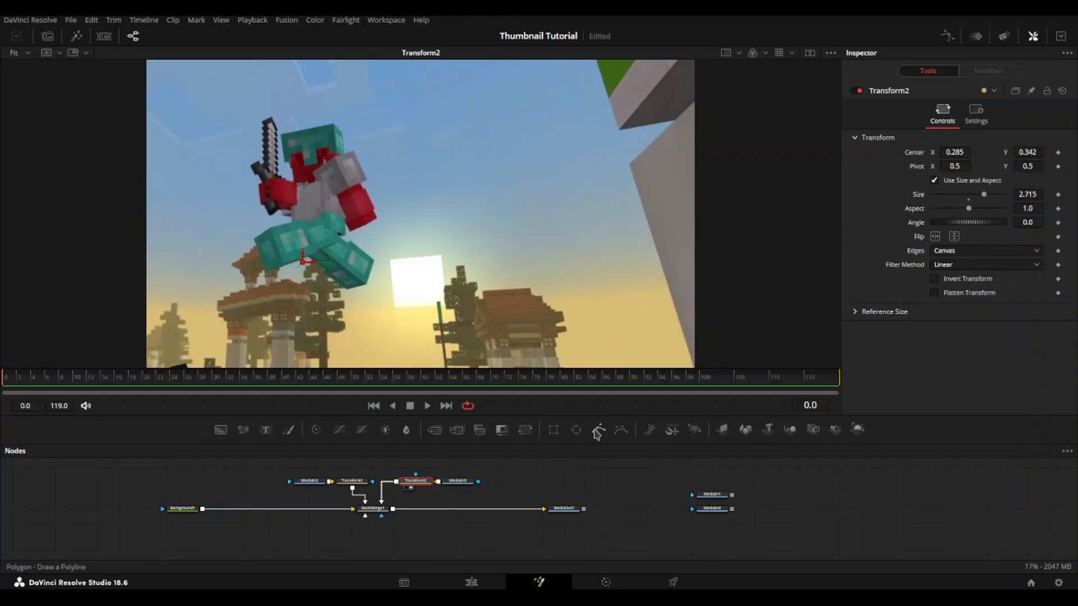
Step: Attach a Polygon mask to MediaIn3, show MediaIn3 in the viewer and invert the mask so the picture can be traced
drag(599, 435, 475, 522)
click(475, 522)
key(2)
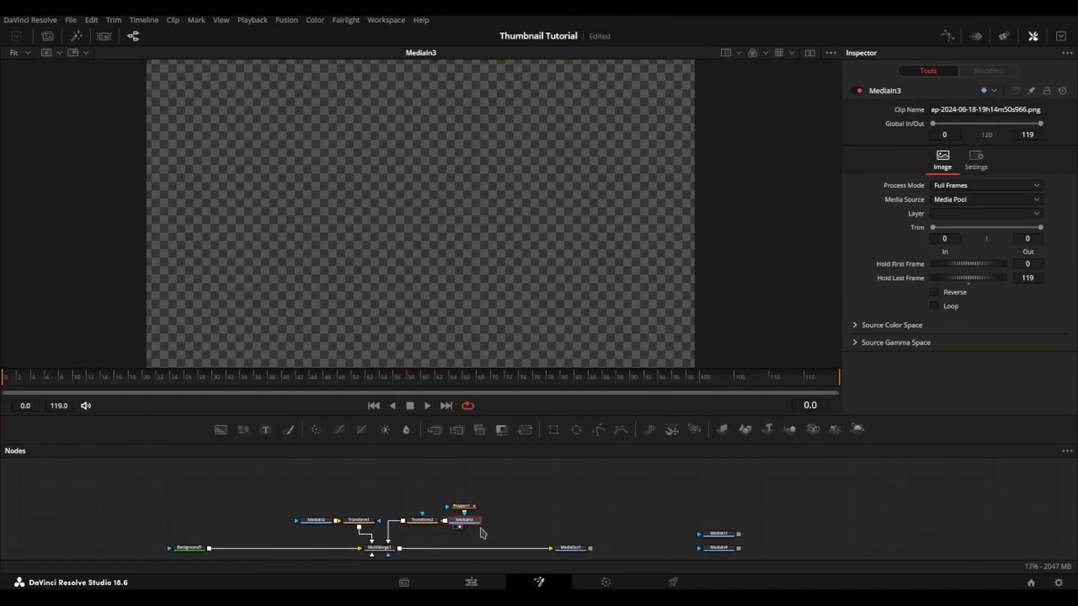
click(466, 509)
click(874, 237)
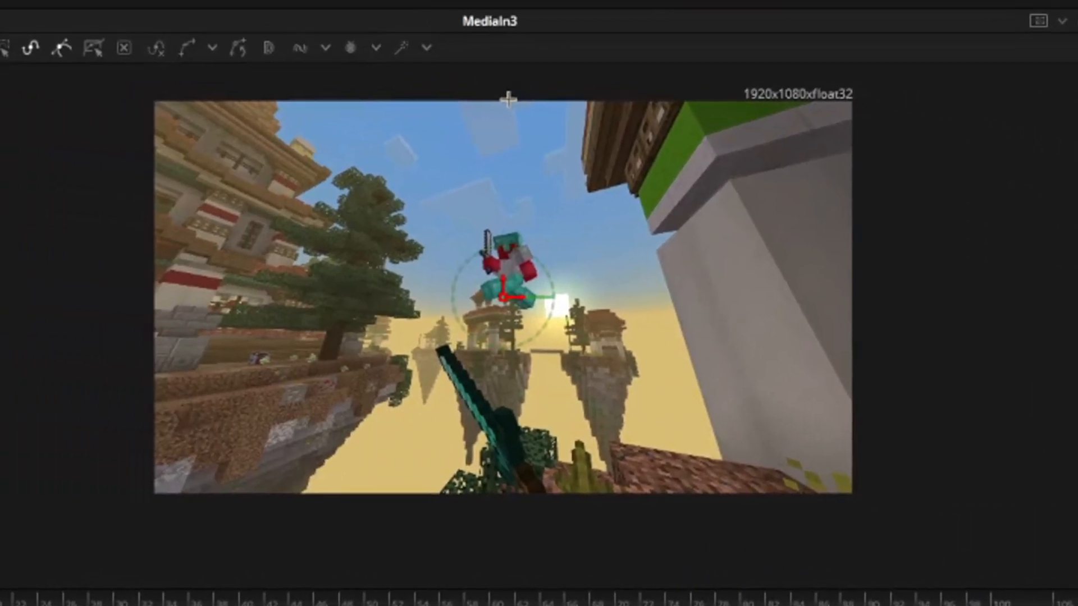
Step: Draw a closed polygon around the left part of MediaIn3, curving its right edge past the jumping player
drag(499, 94, 533, 143)
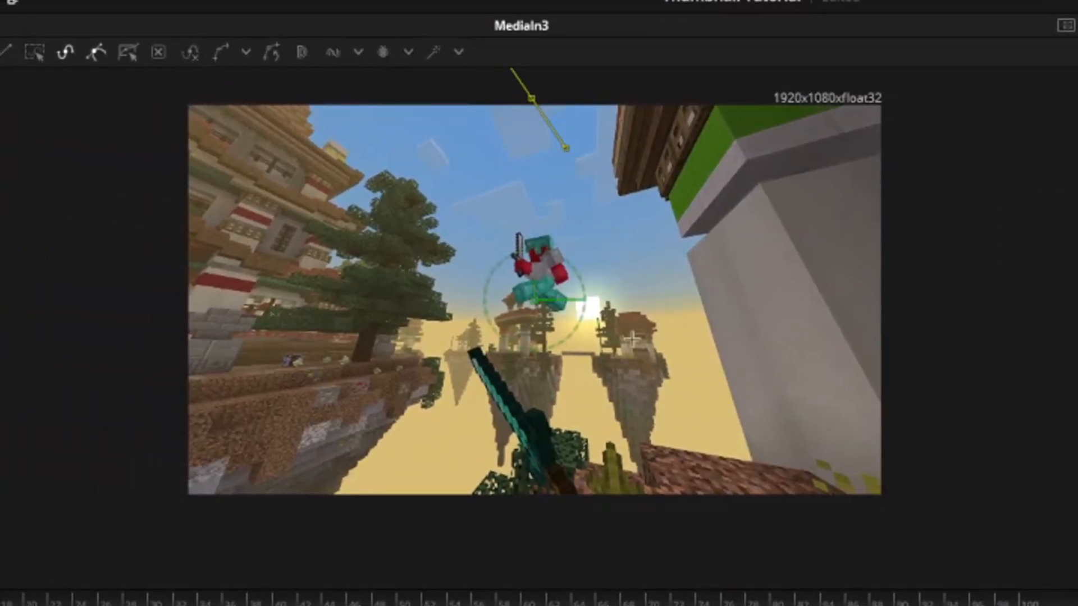
drag(598, 365, 581, 475)
click(512, 572)
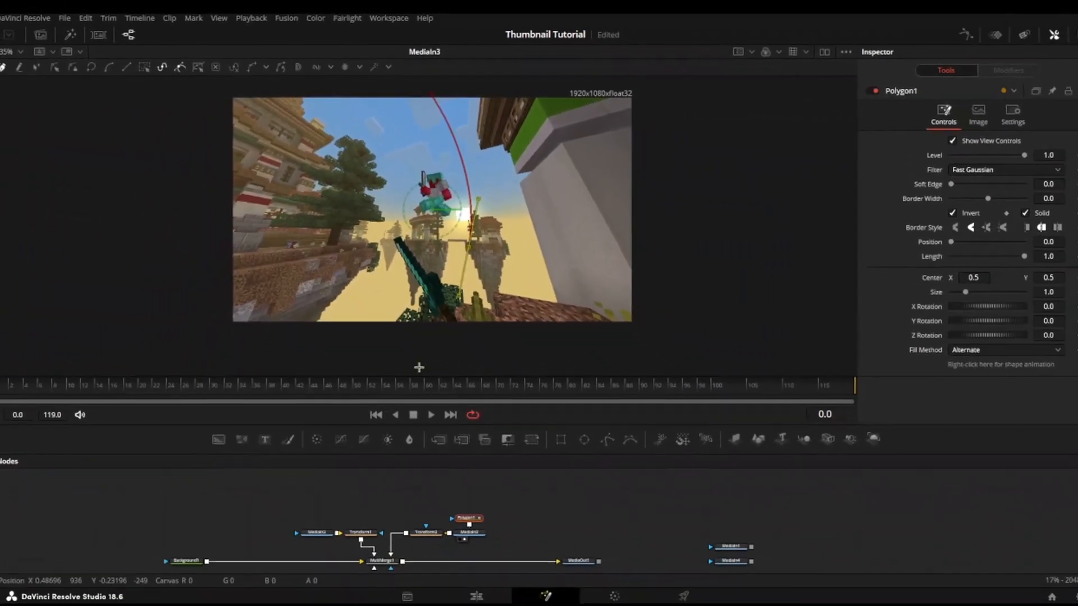
click(92, 578)
click(116, 88)
click(544, 78)
click(426, 95)
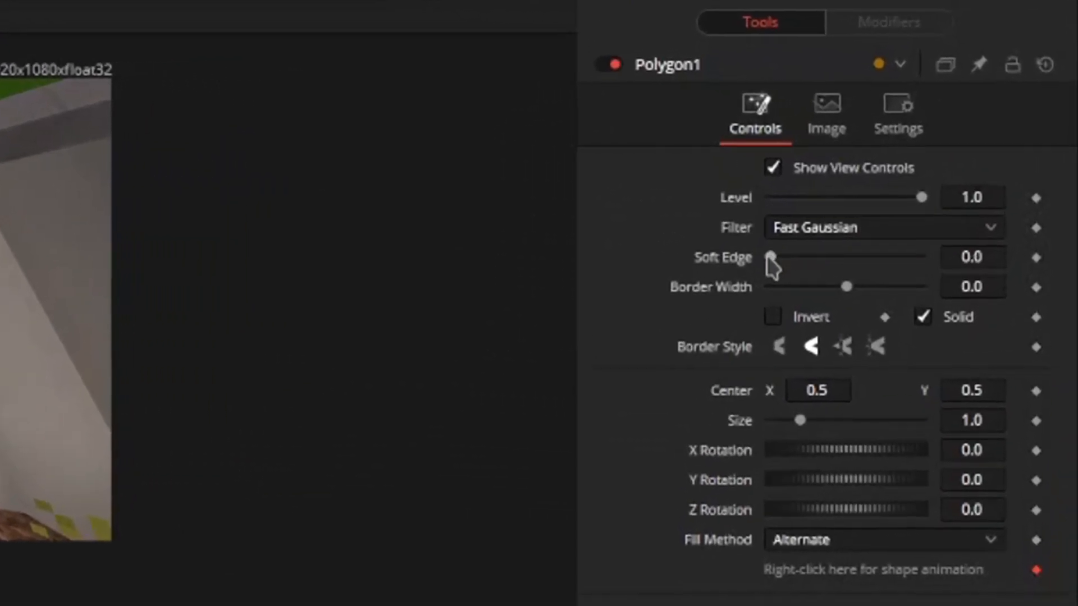
Step: Turn off the polygon mask's inversion and set its soft edge to about 0.0787
drag(832, 231, 872, 229)
drag(820, 258, 825, 254)
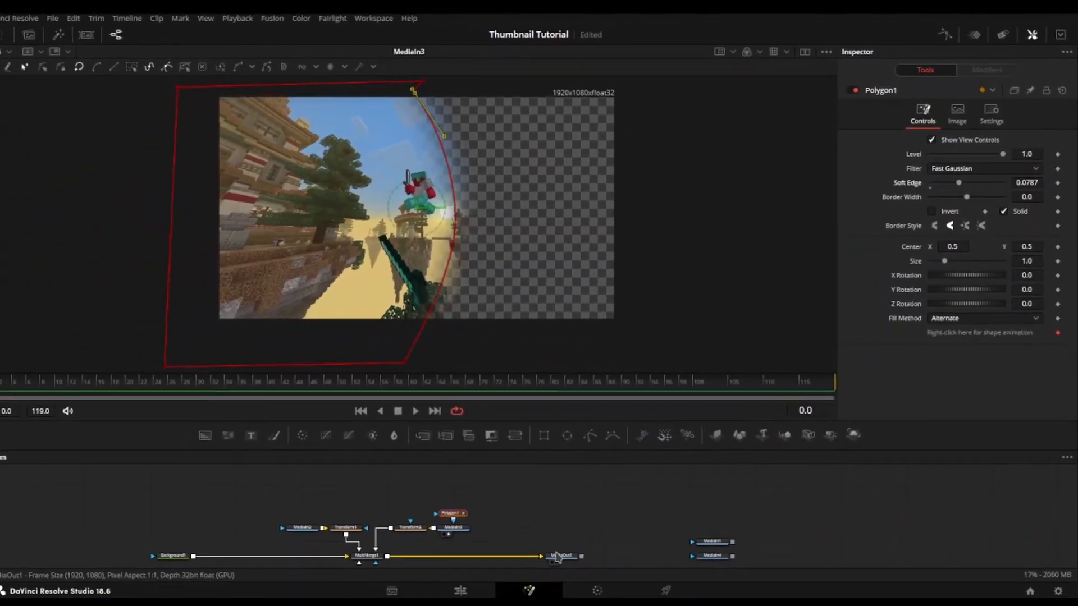
Step: Display the combined MediaOut1 output in the viewer and save the project
click(574, 537)
key(2)
key(ctrl+s)
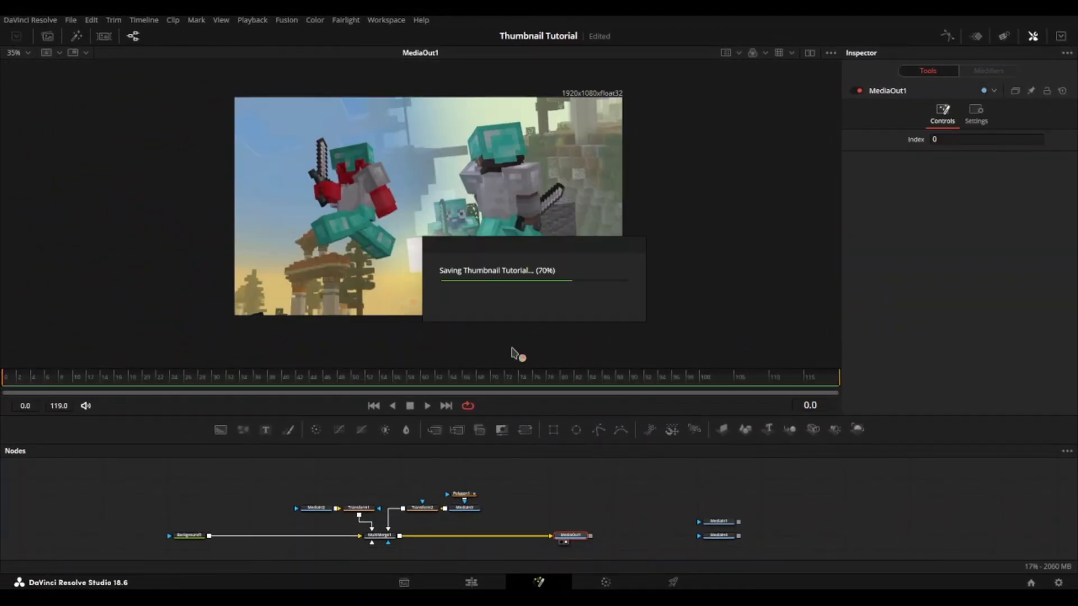
click(423, 508)
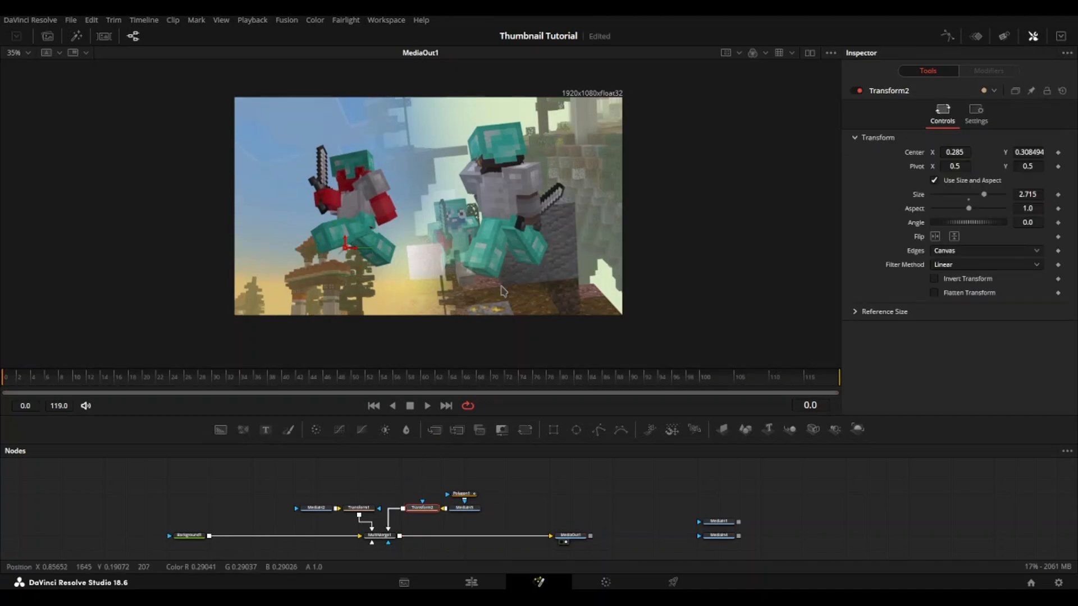
drag(1028, 195, 1032, 194)
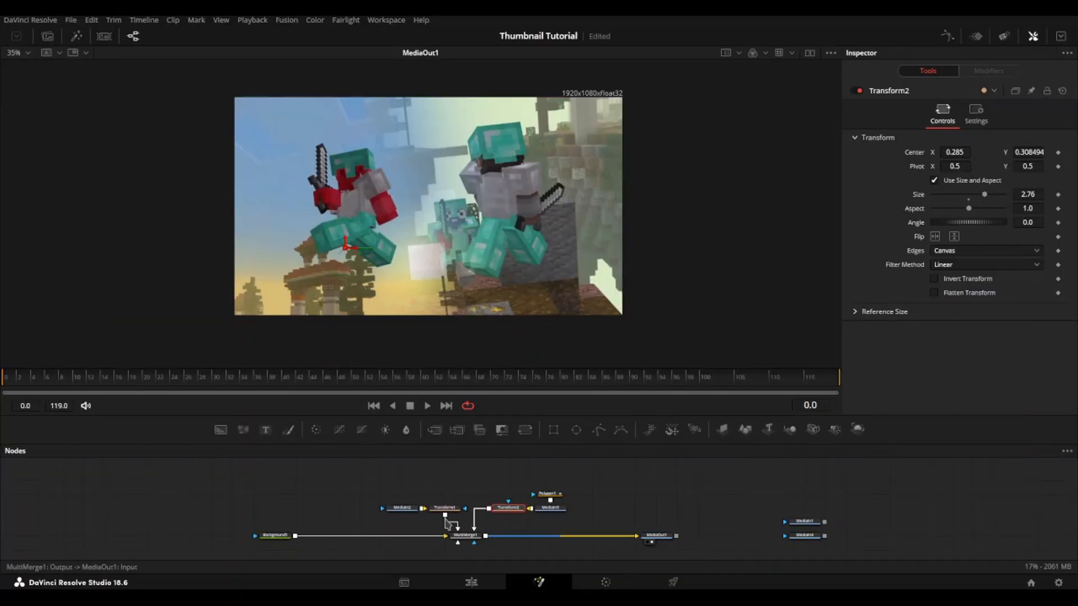
Step: Duplicate the MediaIn2 node into the empty space above it and show the copy in the viewer
scroll(449, 519, up, 3)
click(384, 504)
key(2)
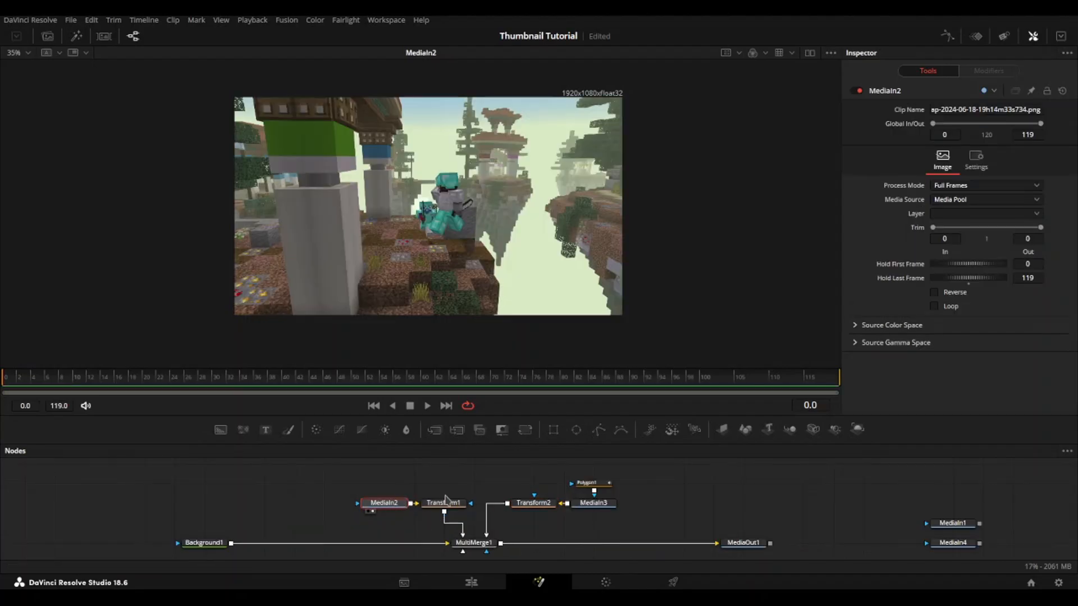
scroll(446, 500, up, 2)
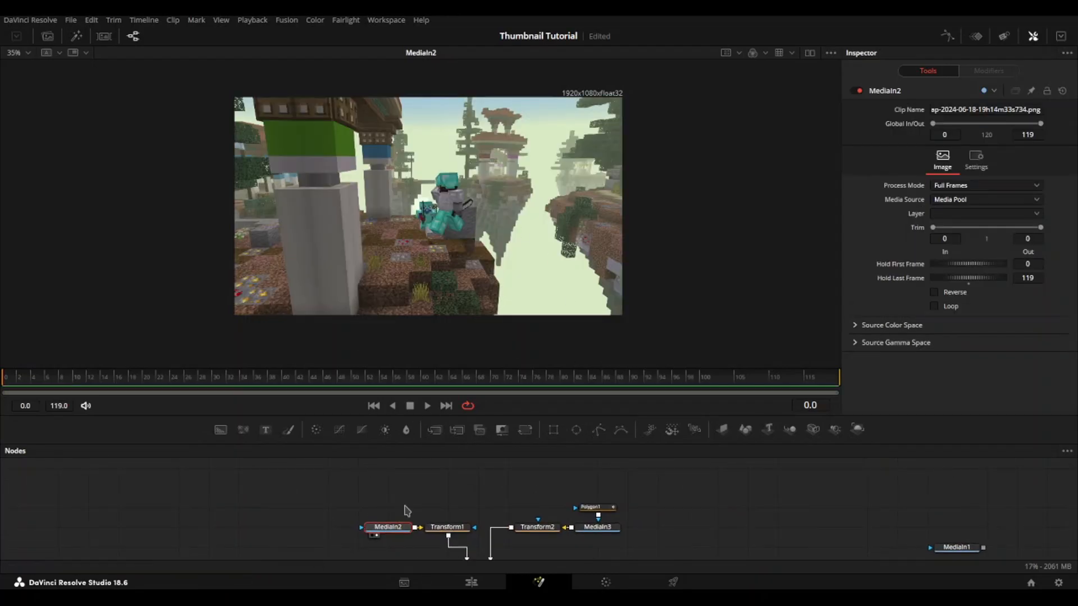
key(ctrl+v)
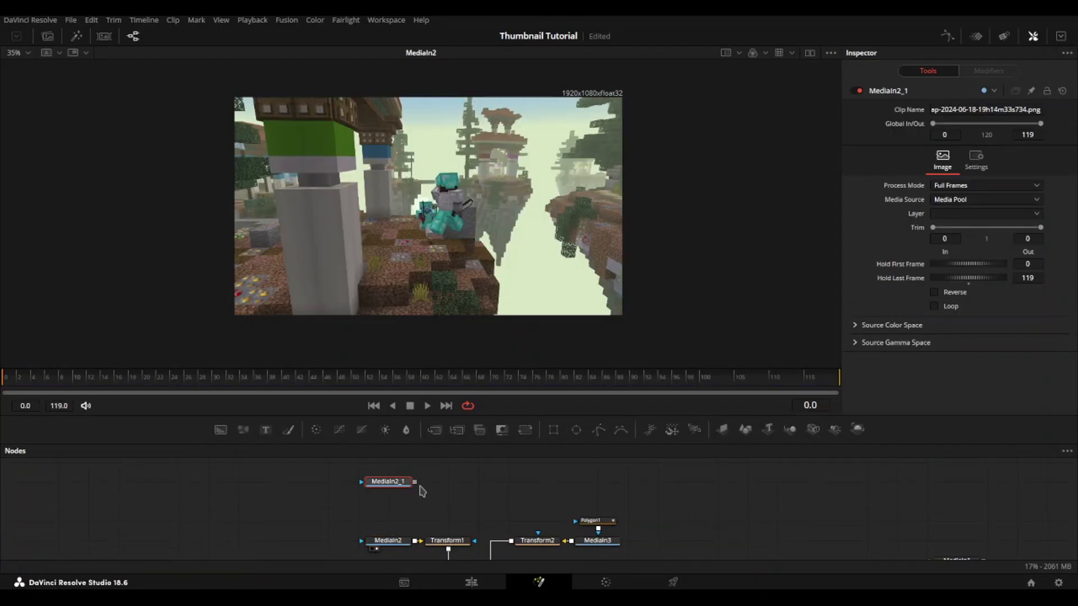
key(2)
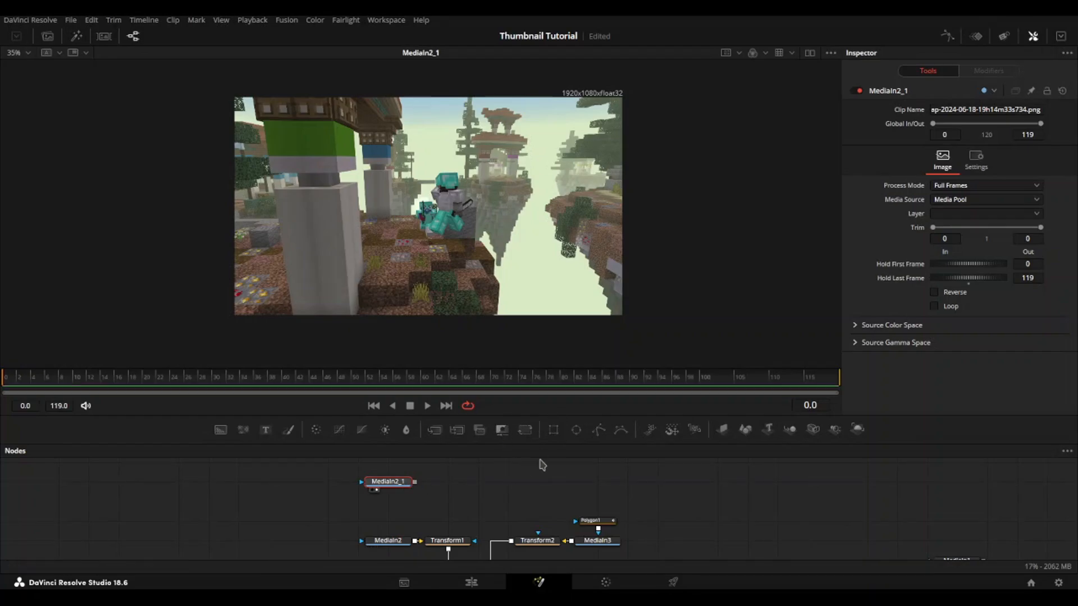
Step: Attach a Polygon mask to MediaIn2_1, invert it so the picture stays visible, and enlarge the viewer area
click(598, 433)
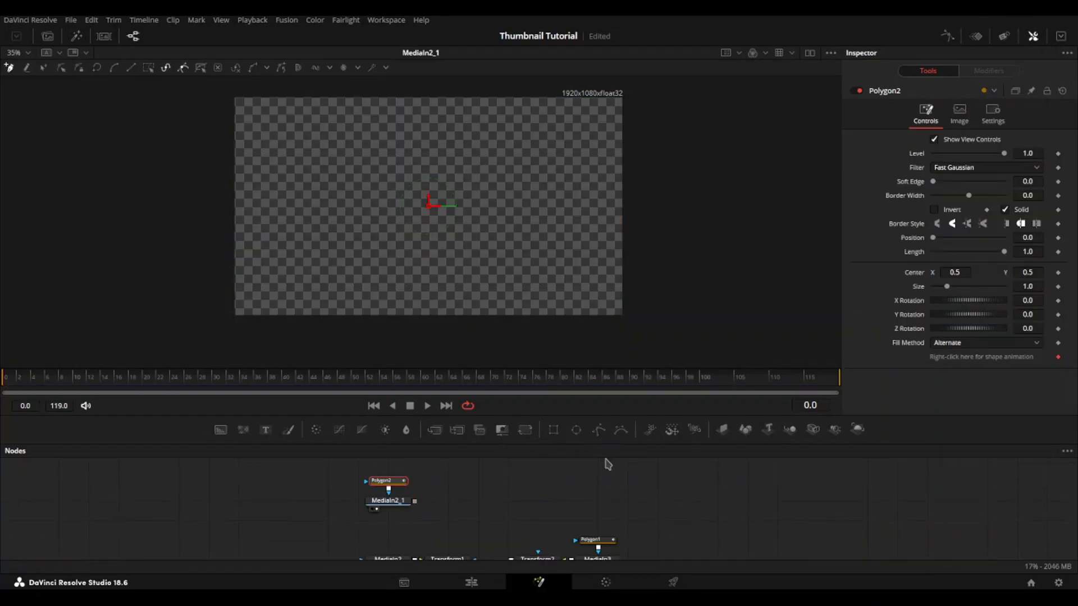
click(952, 212)
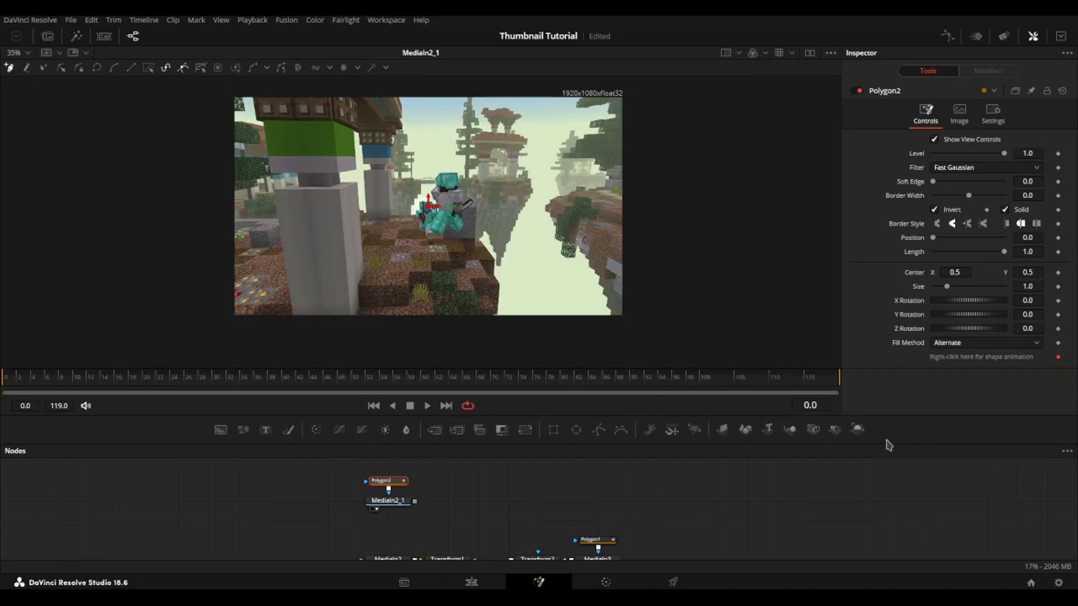
drag(887, 445, 891, 509)
Step: Start the polygon outline at the small player's helmet, tracing its top edge, the sword tip and its right side
scroll(514, 216, up, 3)
scroll(407, 161, right, 2)
scroll(379, 250, up, 3)
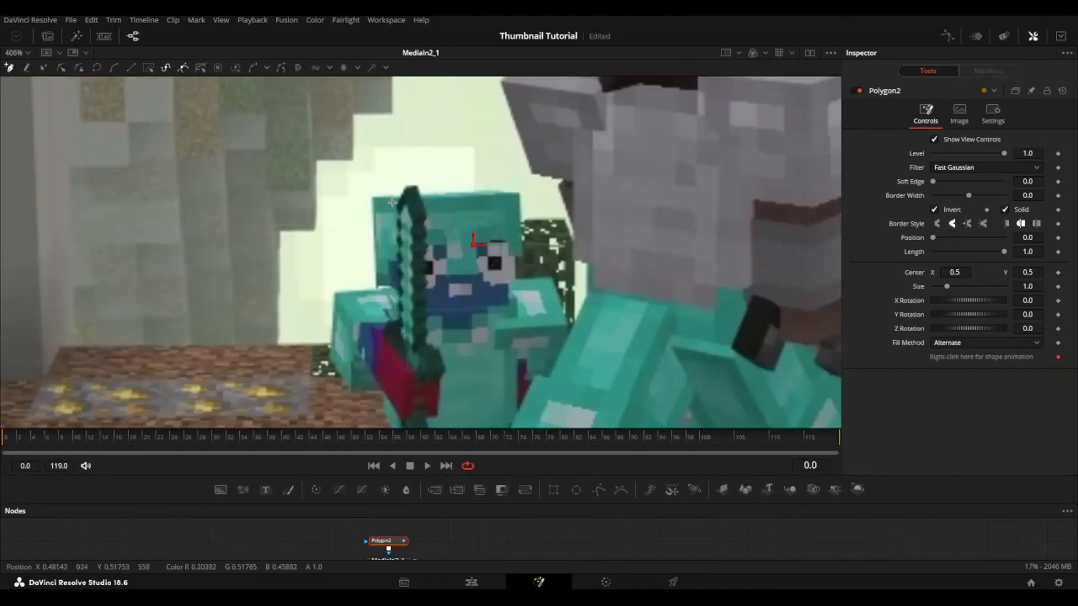
scroll(370, 193, up, 2)
click(370, 200)
click(426, 199)
click(591, 184)
click(664, 193)
click(670, 320)
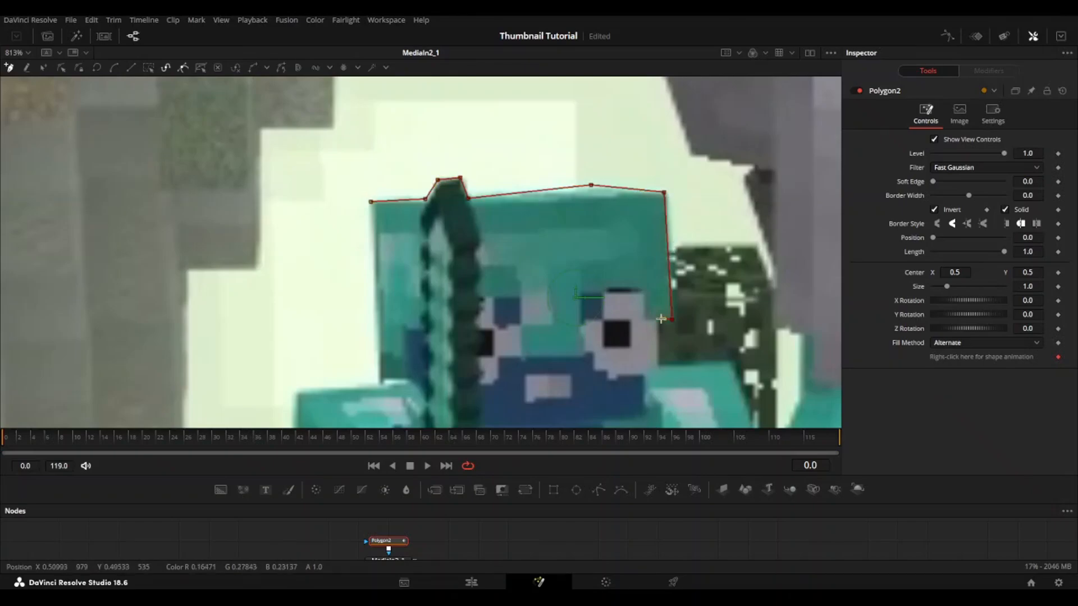
Step: Continue the outline around the small player's right shoulder and down to where it meets the larger player
click(730, 359)
drag(730, 358, 667, 232)
click(700, 333)
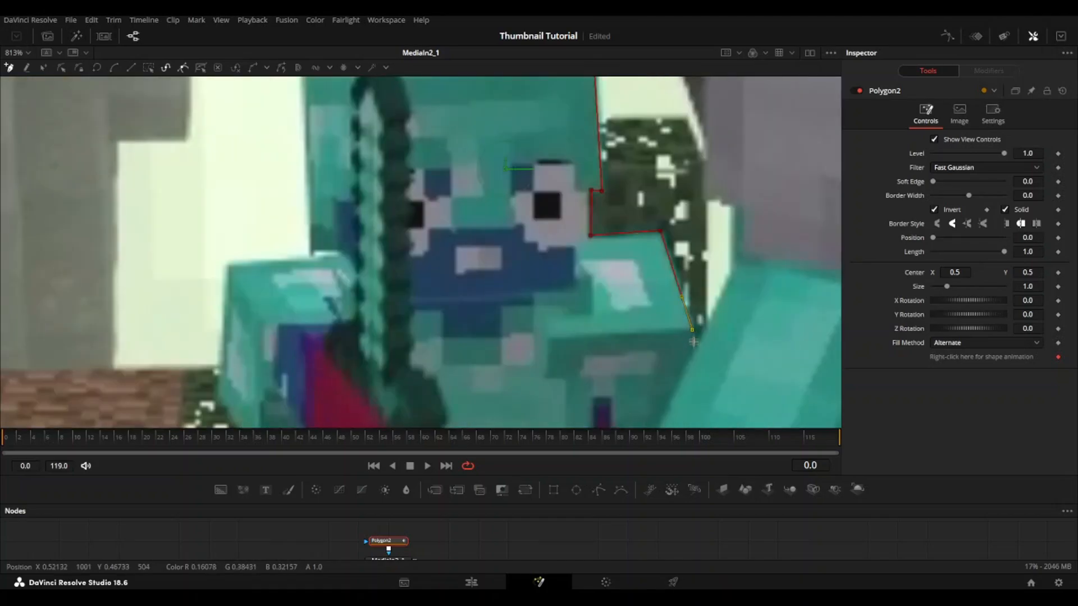
click(702, 352)
drag(730, 281, 663, 329)
click(670, 318)
click(670, 259)
Step: Trace up the larger player's left side, past the torso and shoulder, to the top-left corner of the helmet
click(643, 253)
drag(644, 188, 638, 267)
click(638, 265)
click(607, 179)
click(616, 167)
drag(555, 154, 597, 216)
click(596, 217)
drag(590, 107, 592, 243)
click(537, 175)
drag(545, 135, 501, 279)
click(616, 205)
drag(617, 92, 604, 278)
click(587, 210)
drag(629, 152, 530, 236)
click(585, 173)
drag(744, 193, 408, 227)
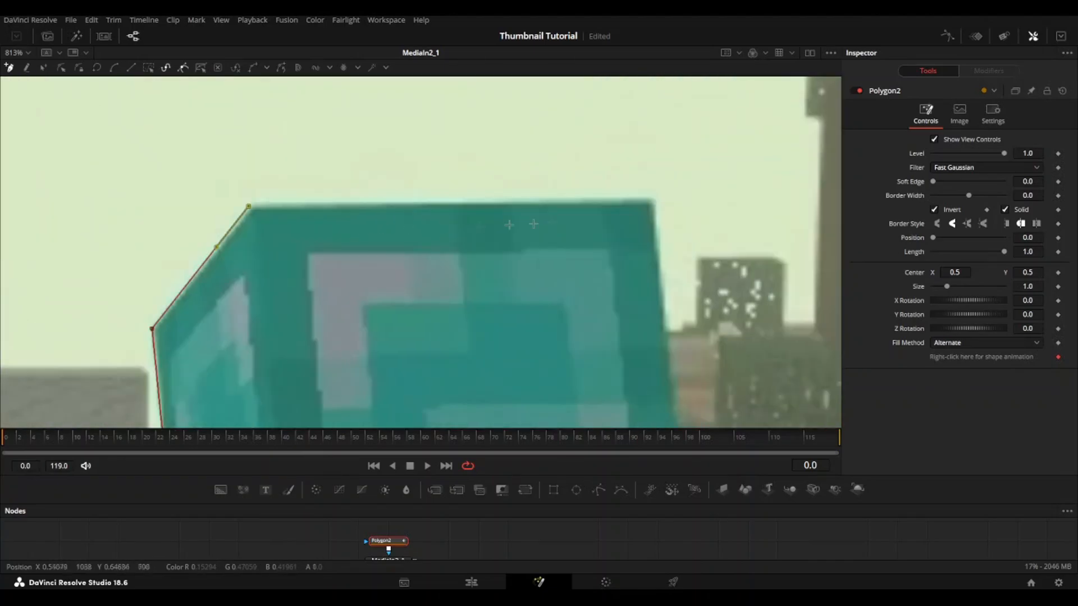
Step: Trace the larger player's helmet top and right side, neck, shoulder armor and arm down to the sword
click(652, 200)
drag(668, 387, 561, 147)
click(579, 259)
click(557, 267)
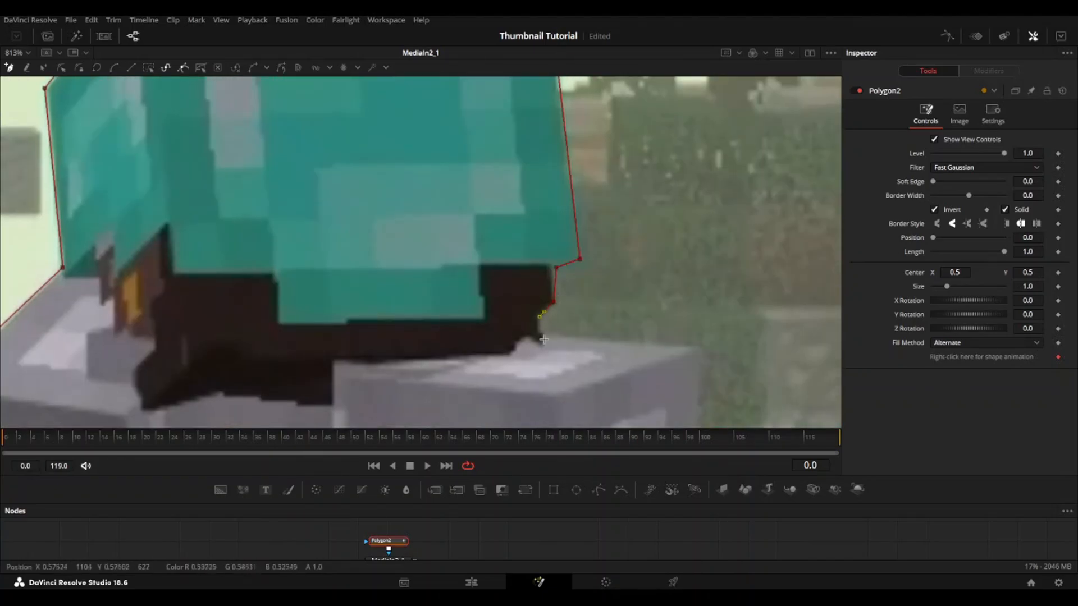
click(703, 349)
drag(730, 396, 683, 168)
drag(693, 305, 718, 213)
click(682, 272)
click(622, 288)
click(622, 316)
Step: Trace around the larger player's sword, following its stepped upper edge, its tip and its stepped lower edge
click(646, 312)
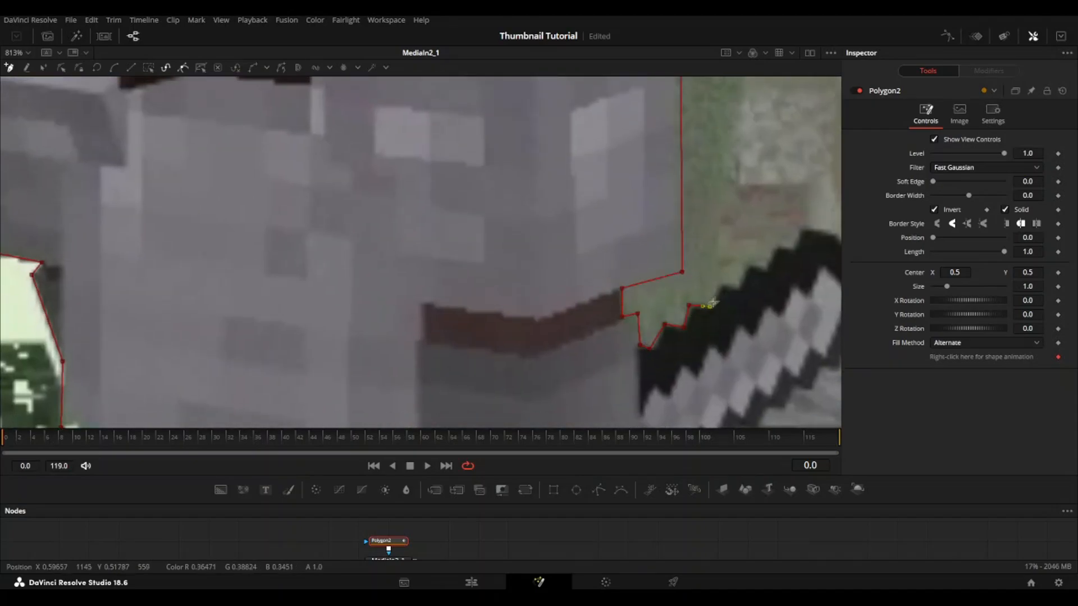
click(791, 253)
click(797, 231)
drag(835, 231, 544, 271)
click(545, 274)
click(585, 315)
drag(553, 406, 617, 221)
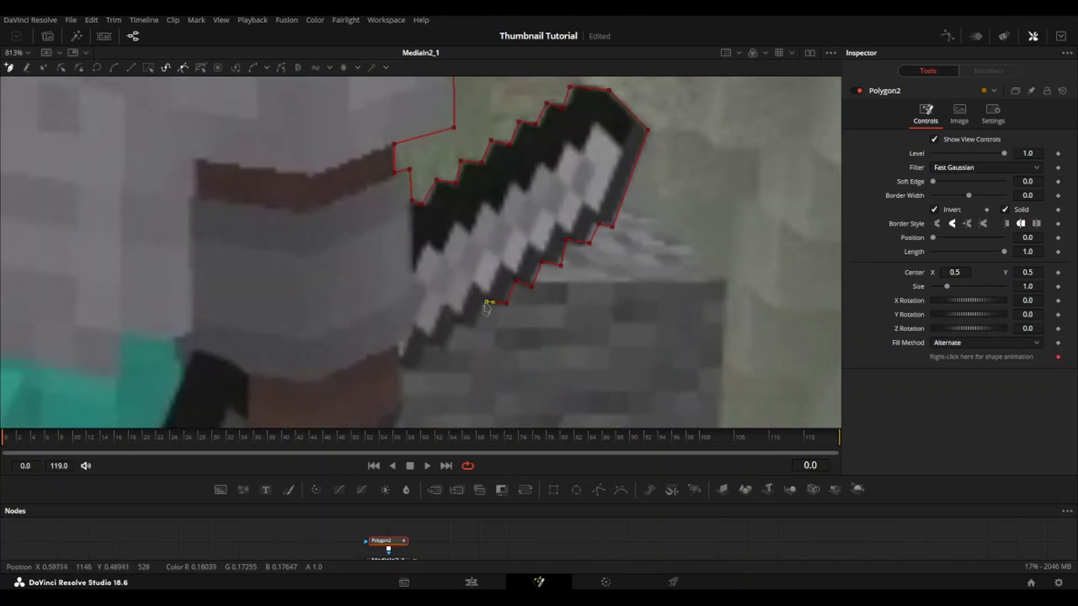
Step: Trace from the sword down past the larger player's hand and around the outer edge and foot of the right leg
drag(413, 383, 465, 284)
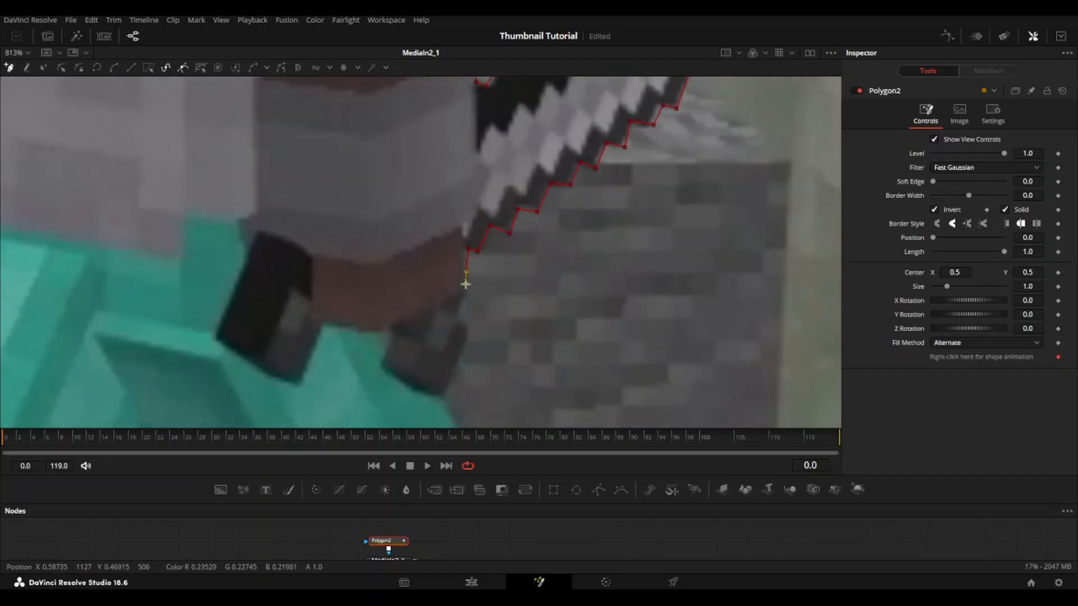
drag(451, 402, 462, 171)
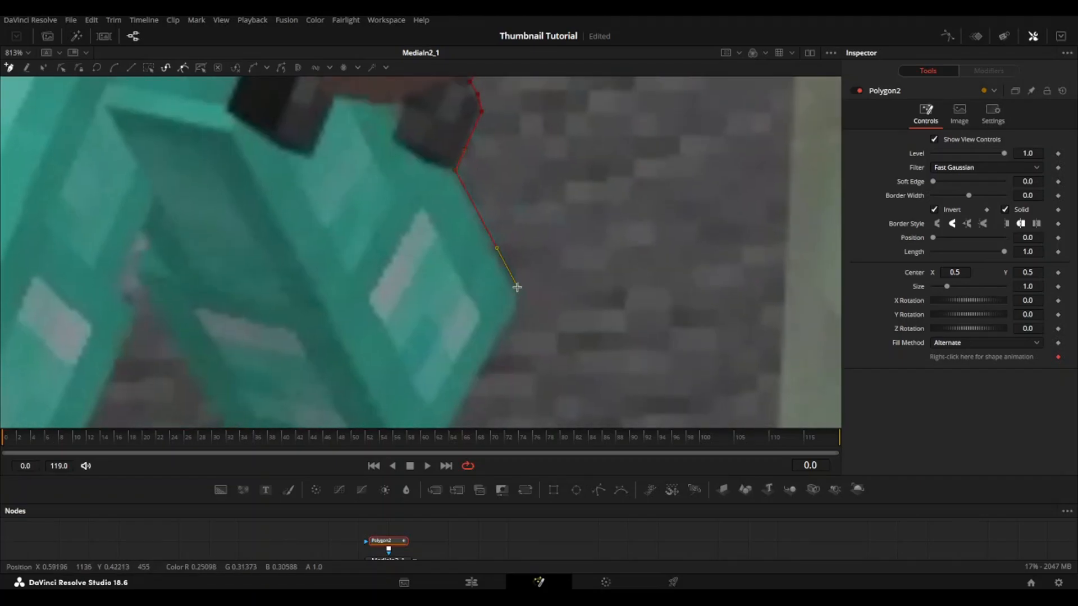
click(520, 293)
drag(520, 295, 659, 153)
click(558, 330)
click(374, 279)
Step: Trace up the inner edge of the right leg into the gap between the larger player's legs, correcting the top point
drag(374, 254, 563, 385)
click(499, 298)
click(465, 243)
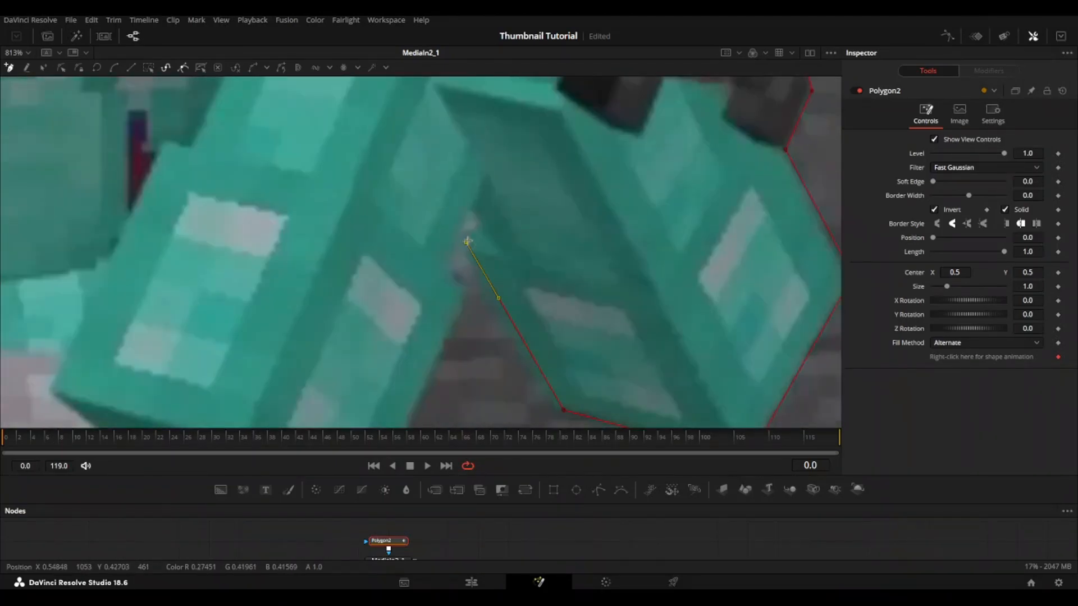
key(ctrl+z)
click(467, 253)
click(468, 239)
Step: Trace down the inner edge of the larger player's left leg and along the bottom of its foot
drag(427, 408, 517, 283)
click(451, 410)
key(ctrl+z)
click(450, 409)
click(258, 366)
Step: Trace around the small player's feet and up the left side of the legs and waist to the sword arm
drag(258, 368, 453, 265)
click(432, 343)
click(287, 352)
drag(270, 258, 455, 301)
drag(474, 394, 469, 400)
click(448, 257)
click(327, 258)
drag(328, 258, 415, 378)
click(403, 266)
click(420, 197)
click(434, 198)
drag(439, 202, 485, 297)
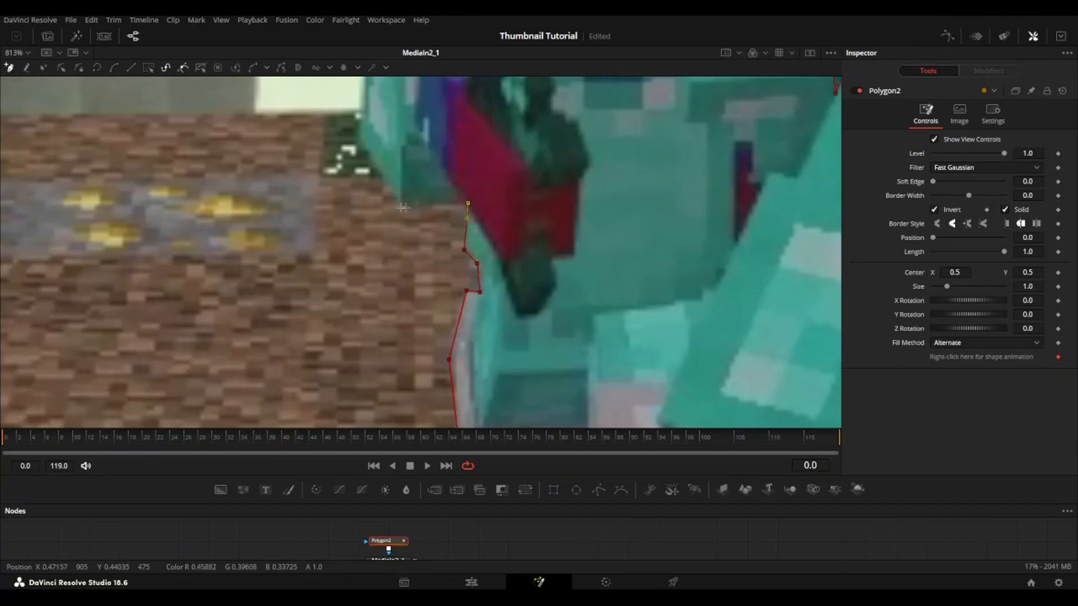
Step: Trace the small player's sword arm and shoulder, and close the polygon at the helmet's left edge
click(402, 211)
drag(402, 211, 435, 312)
click(440, 258)
click(434, 240)
click(443, 203)
drag(442, 203, 442, 277)
click(524, 272)
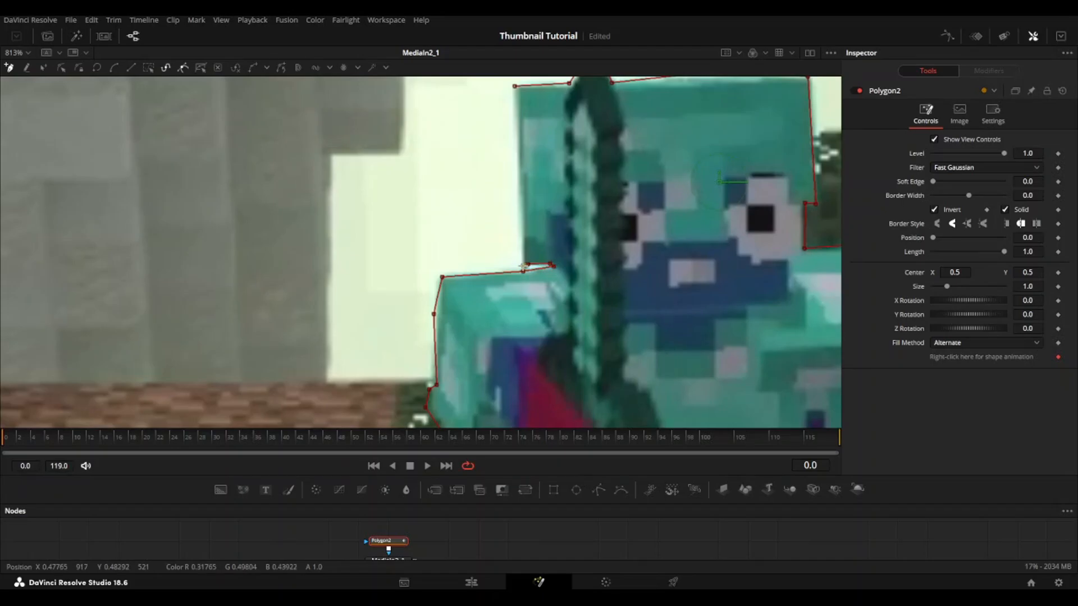
click(515, 87)
click(523, 265)
Step: Turn off the inversion of the Polygon2 mask so only the two traced players are kept
scroll(580, 240, down, 4)
click(947, 210)
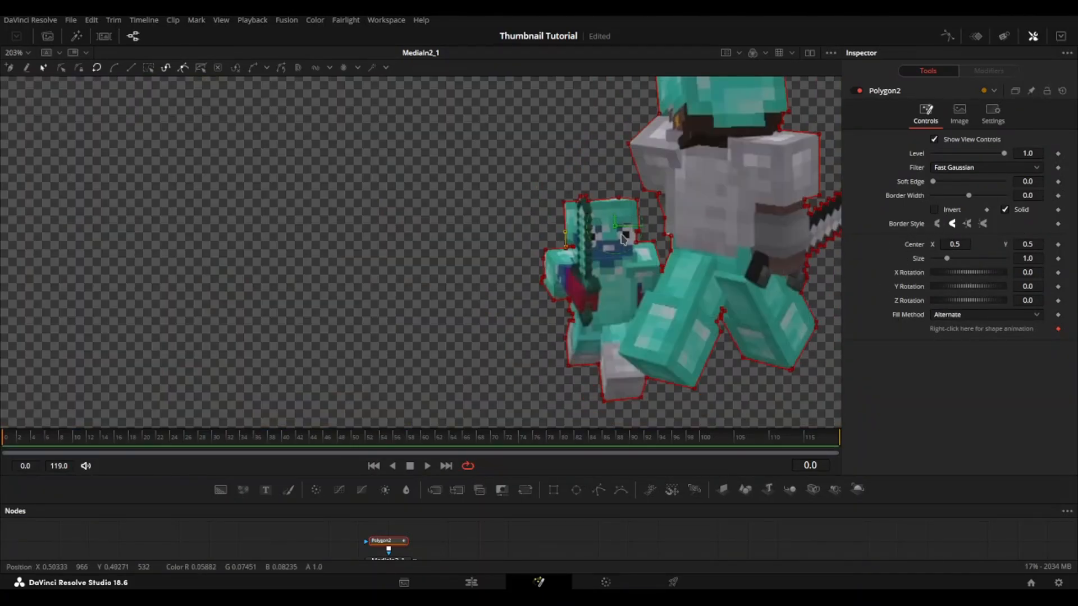
scroll(563, 248, down, 1)
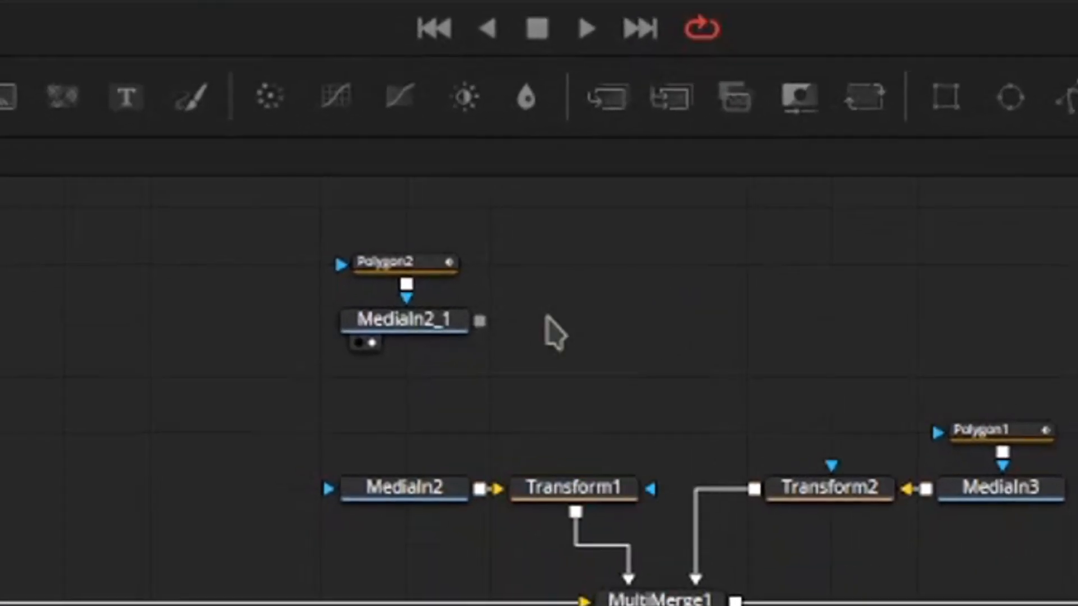
Step: Add a copy of Transform1 after MediaIn2_1, place the masked branch above Transform1 and connect it to MultiMerge1
key(ctrl+v)
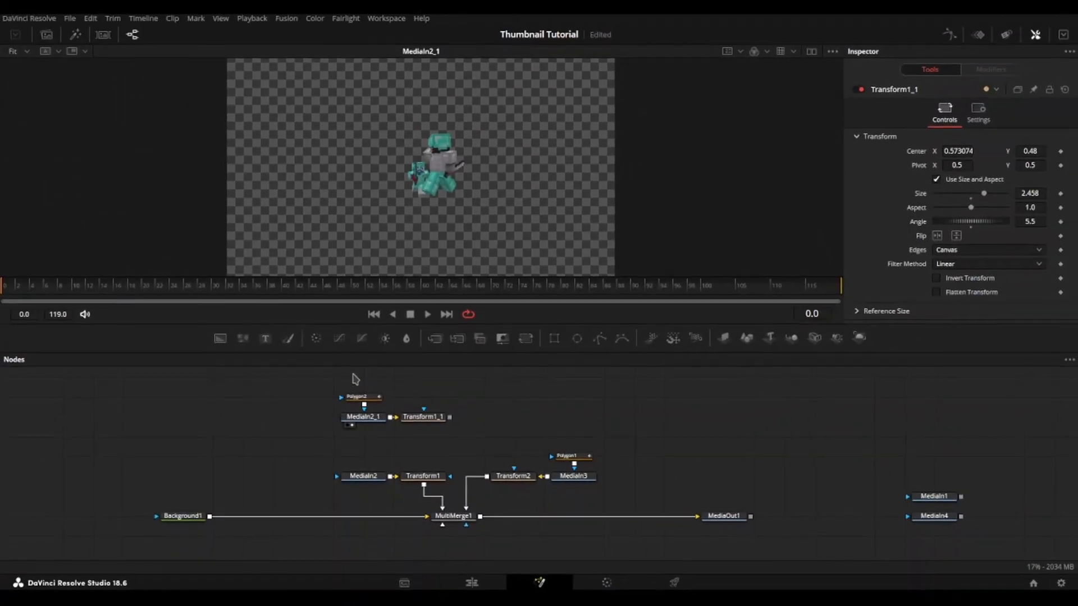
drag(344, 375, 365, 430)
drag(370, 416, 451, 512)
click(448, 375)
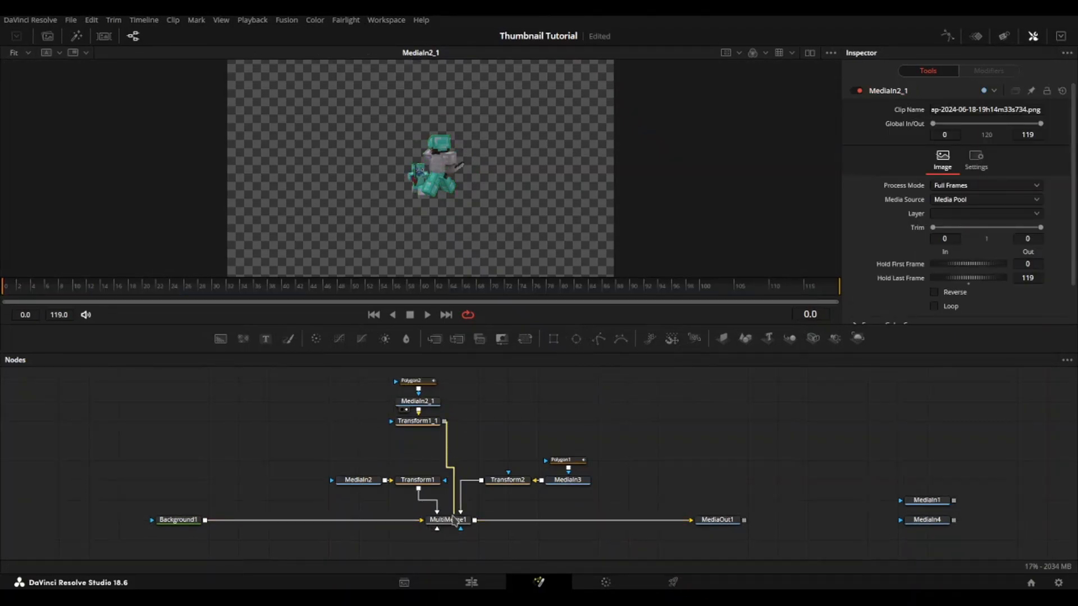
Step: Display MediaOut1 in the viewer and save the project with the cutout layer included
click(727, 524)
key(1)
key(ctrl+s)
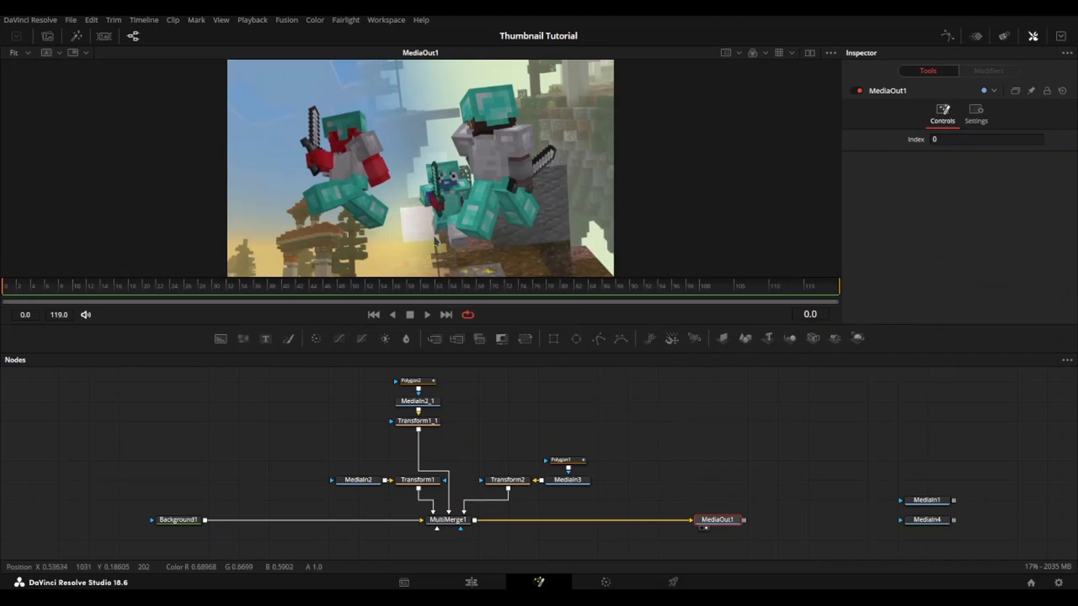
Step: Compare the composition around the small player with the MediaIn2_1 cutout branch disabled and enabled
scroll(436, 238, up, 5)
drag(391, 205, 390, 293)
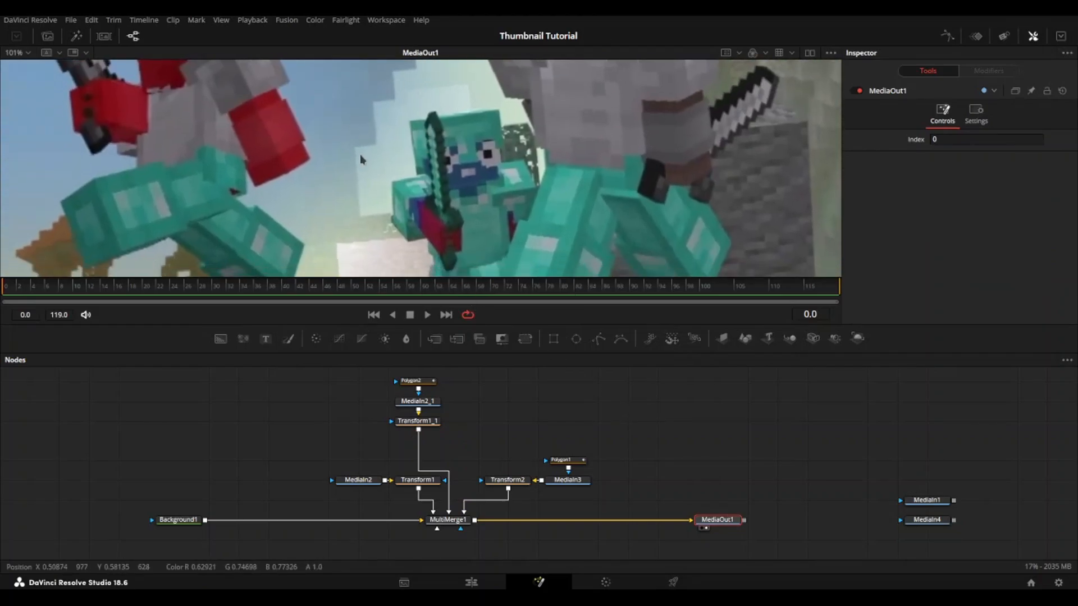
drag(449, 372, 396, 433)
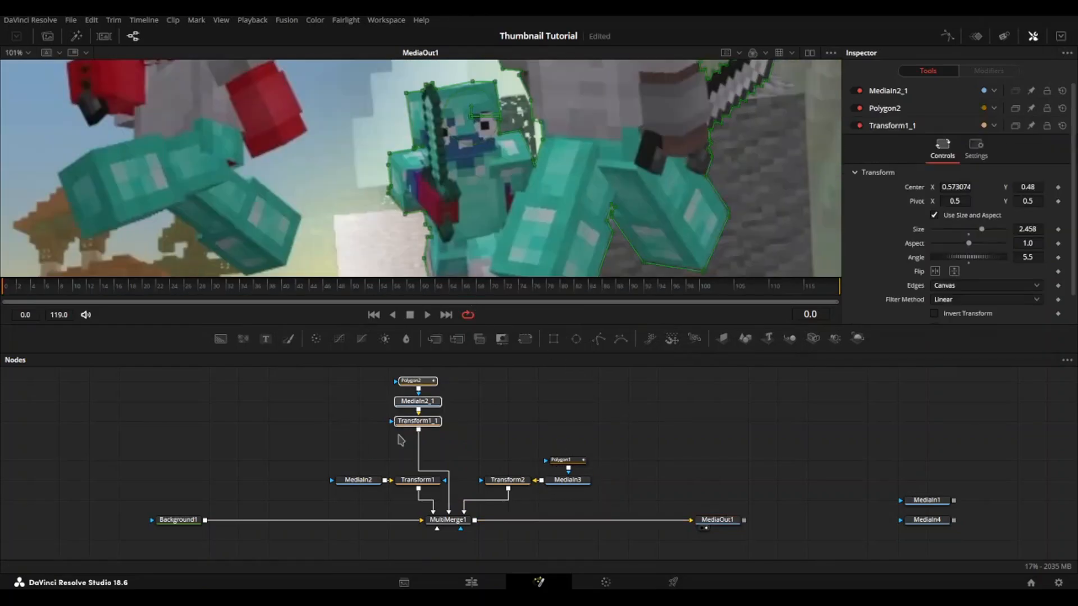
scroll(528, 140, down, 2)
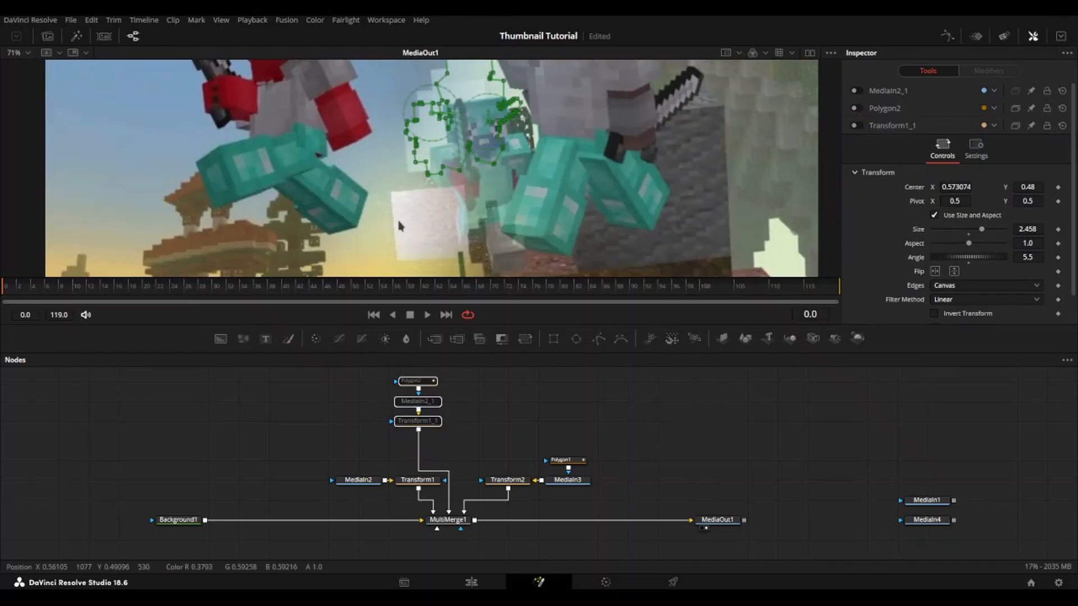
scroll(386, 194, up, 5)
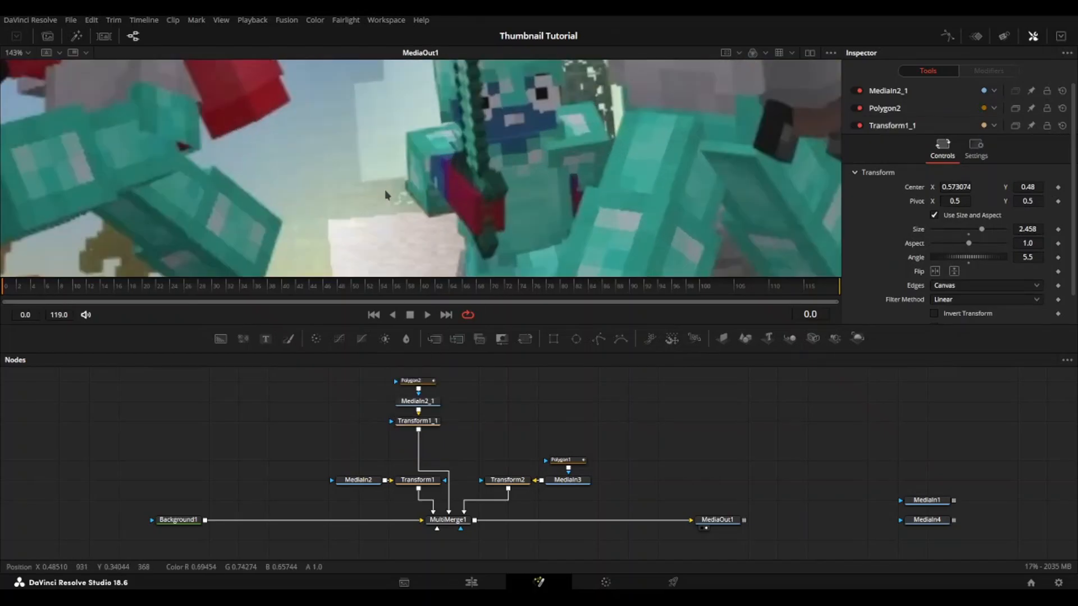
drag(619, 172, 455, 155)
scroll(454, 132, down, 4)
scroll(466, 167, down, 2)
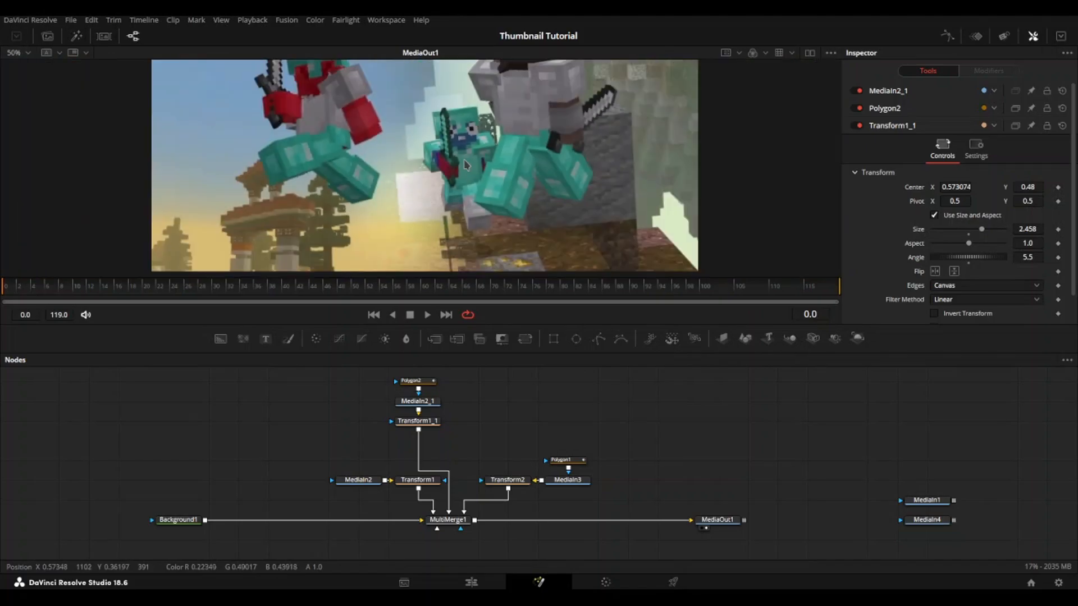
key(ctrl+f)
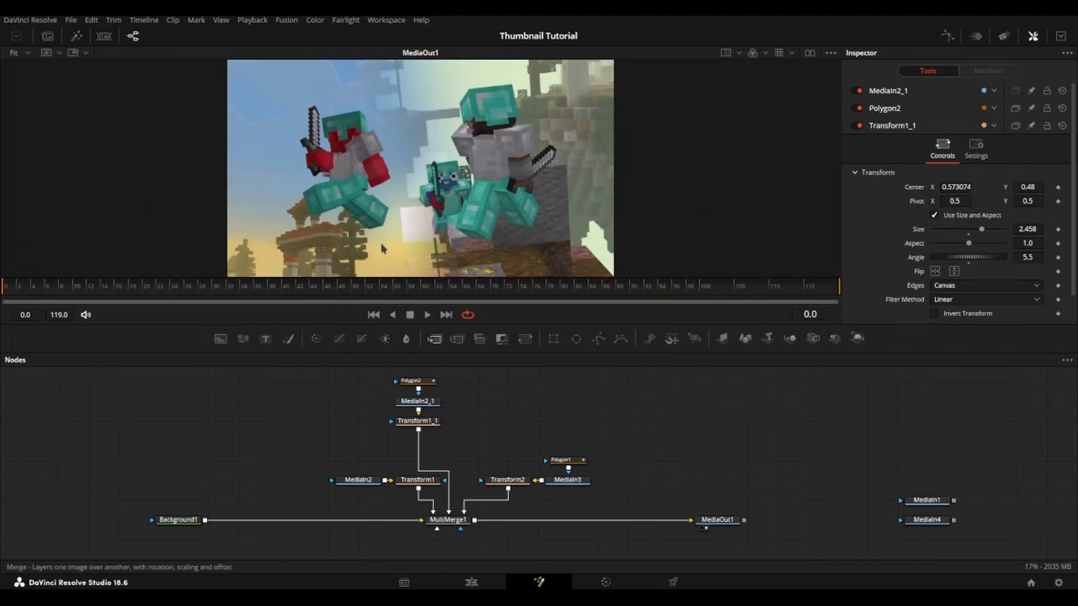
Step: Duplicate the MediaIn3 node into the empty space above Transform2
click(563, 484)
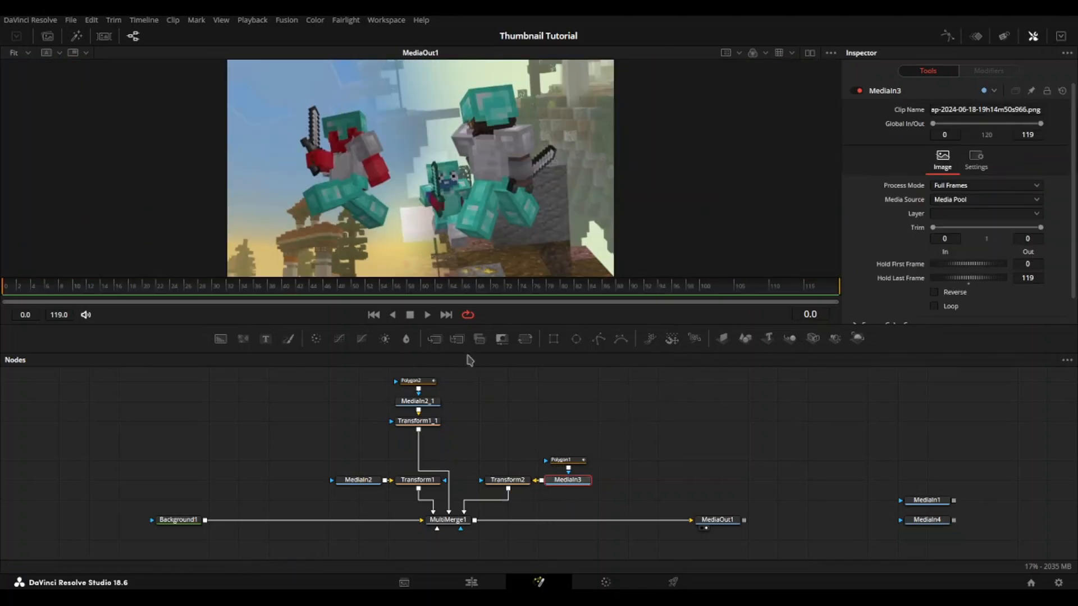
click(506, 391)
key(ctrl+v)
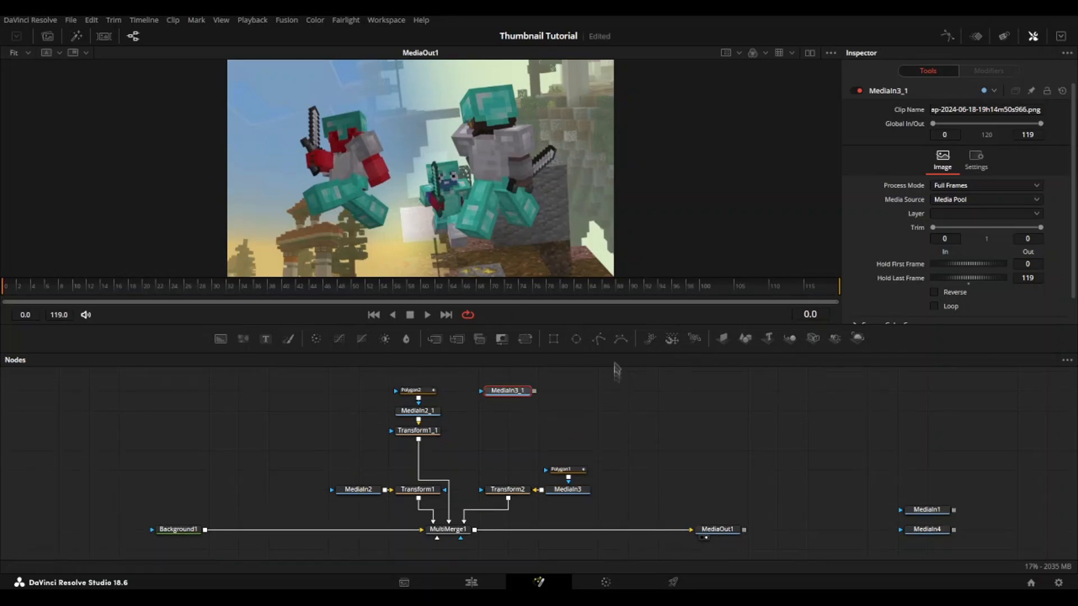
drag(607, 380, 600, 416)
Step: Attach a Polygon mask to MediaIn3_1, show that node in the viewer and invert the mask
click(599, 340)
click(490, 435)
click(958, 209)
Step: Enlarge the viewer area and start a polygon outline at the red player's sword tip, tracing its stepped edge towards the hilt
scroll(407, 128, up, 10)
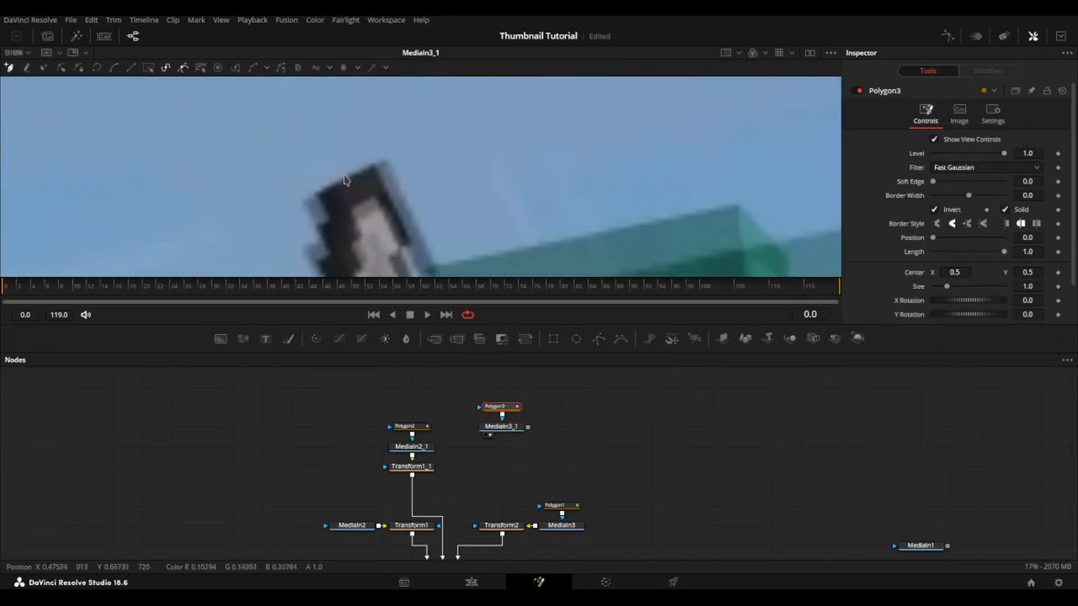
drag(546, 324, 546, 533)
click(526, 306)
click(496, 323)
click(525, 373)
click(498, 398)
scroll(506, 398, down, 3)
click(527, 294)
click(527, 445)
click(575, 327)
click(596, 376)
click(563, 414)
click(538, 363)
click(471, 288)
click(503, 274)
click(553, 366)
click(517, 394)
click(526, 324)
click(560, 329)
Step: Continue the polygon outline around the red player's raised forearm and sword pommel, following the torso edge down to the raised leg
click(626, 458)
click(667, 444)
click(325, 337)
click(357, 345)
click(504, 308)
click(504, 360)
drag(505, 360, 744, 240)
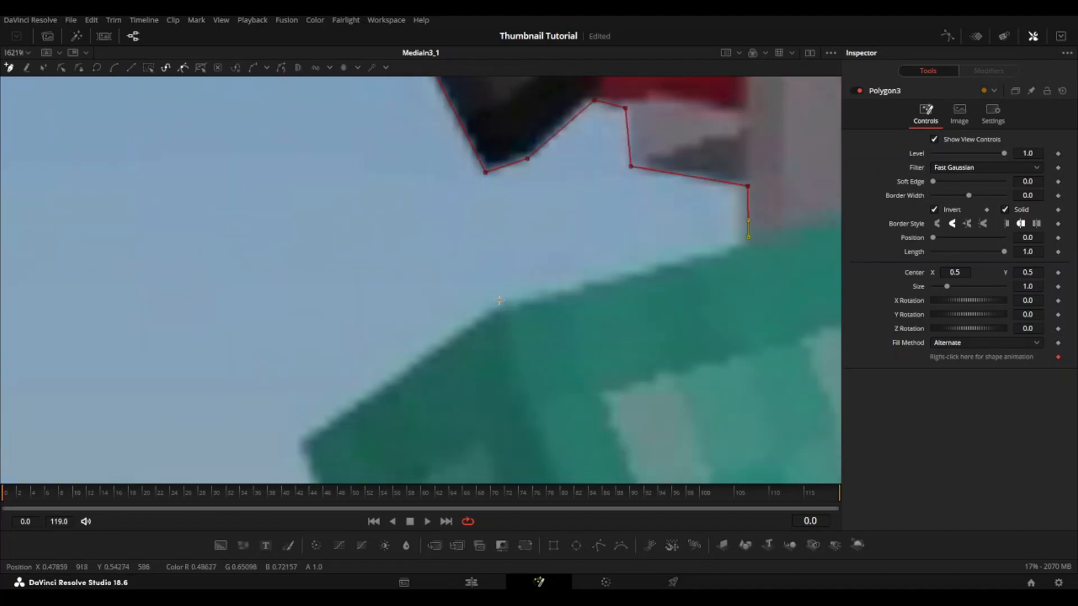
Step: Trace the polygon outline around the front teal leg's upper edge, knee and underside to where the rear leg begins
click(501, 304)
click(301, 444)
drag(421, 393, 387, 41)
scroll(517, 331, down, 5)
click(480, 377)
click(653, 317)
scroll(588, 320, up, 2)
click(573, 311)
click(574, 340)
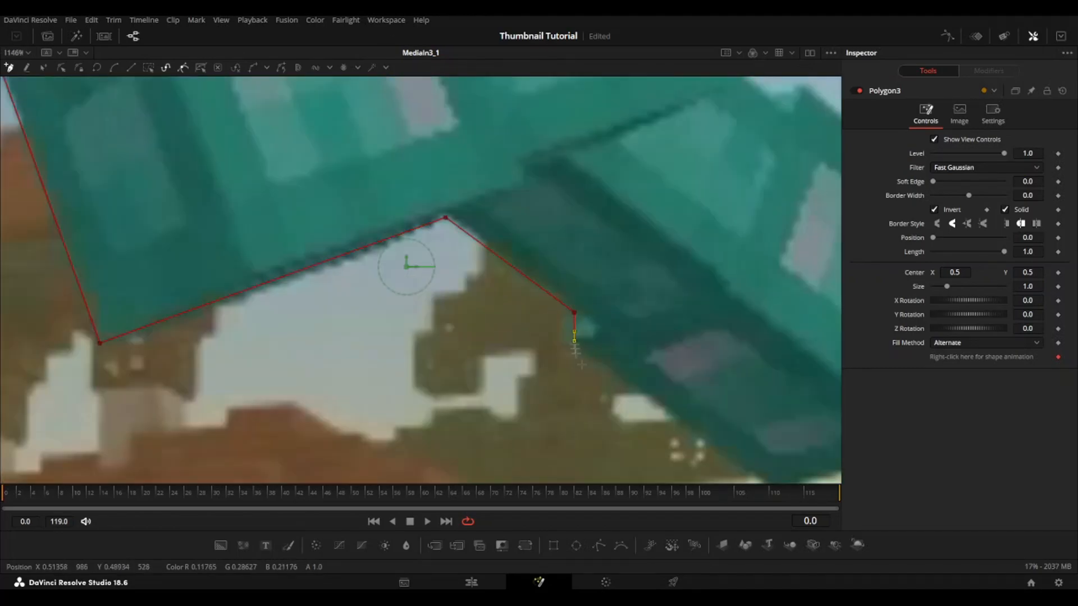
Step: Extend the outline around the red player's rear teal leg and back up towards the waist
click(559, 342)
click(542, 470)
click(607, 278)
click(406, 112)
click(374, 124)
drag(375, 125, 434, 267)
click(385, 227)
click(433, 205)
click(426, 107)
click(464, 177)
drag(464, 177, 281, 384)
Step: Trace the outline around the lowered red arm and grey shoulder, then along the back edge of the teal helmet
click(402, 333)
click(506, 270)
click(492, 289)
click(503, 273)
drag(442, 177, 505, 286)
click(483, 204)
click(474, 212)
click(447, 174)
drag(463, 147, 546, 402)
click(585, 403)
drag(470, 357, 482, 397)
click(431, 227)
click(360, 158)
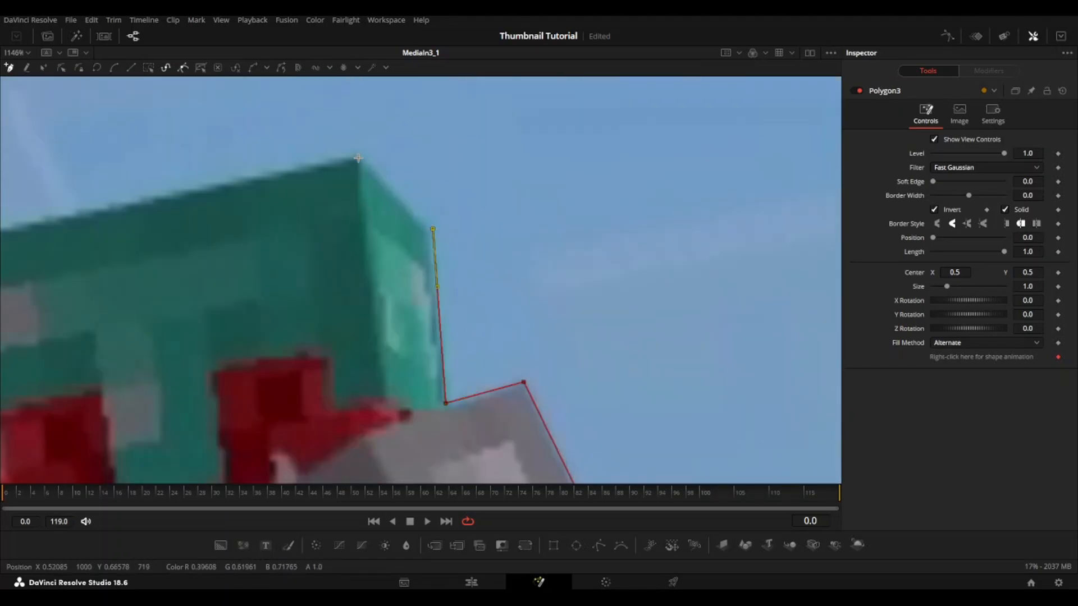
Step: Outline the helmet's top and face, the inner raised arm and the sword's inner stepped edge, and close the polygon at the sword tip
drag(360, 158, 697, 108)
click(258, 197)
drag(287, 427, 379, 173)
click(380, 176)
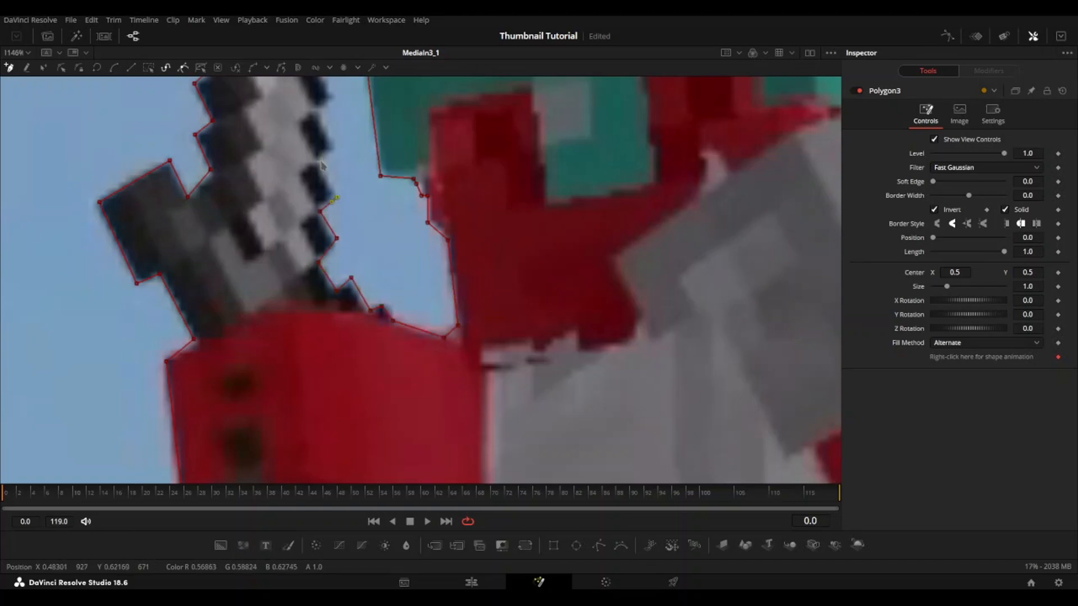
drag(322, 164, 357, 242)
drag(368, 177, 434, 265)
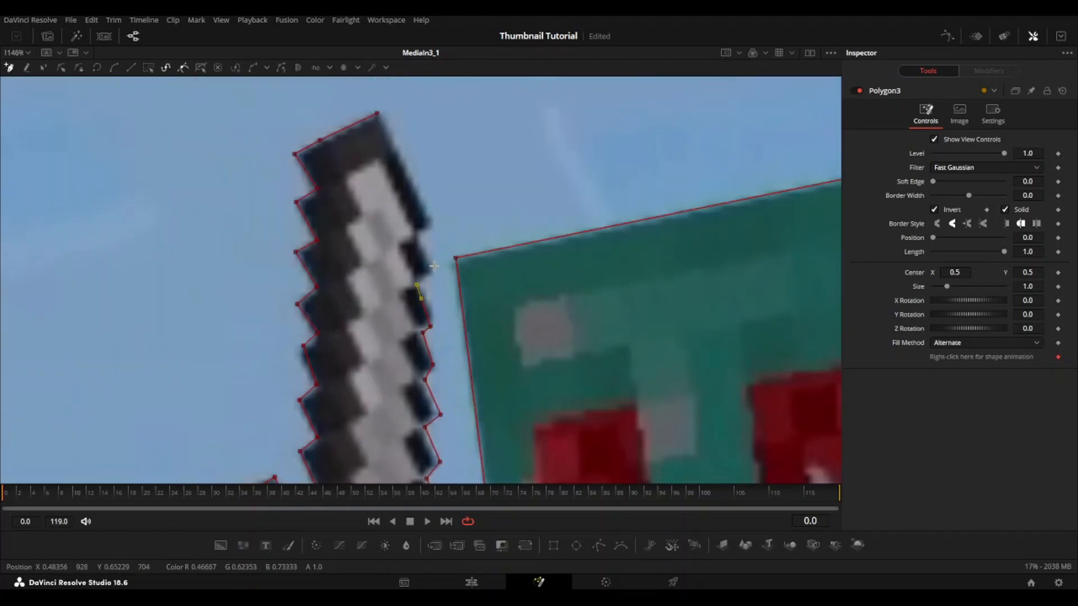
click(380, 114)
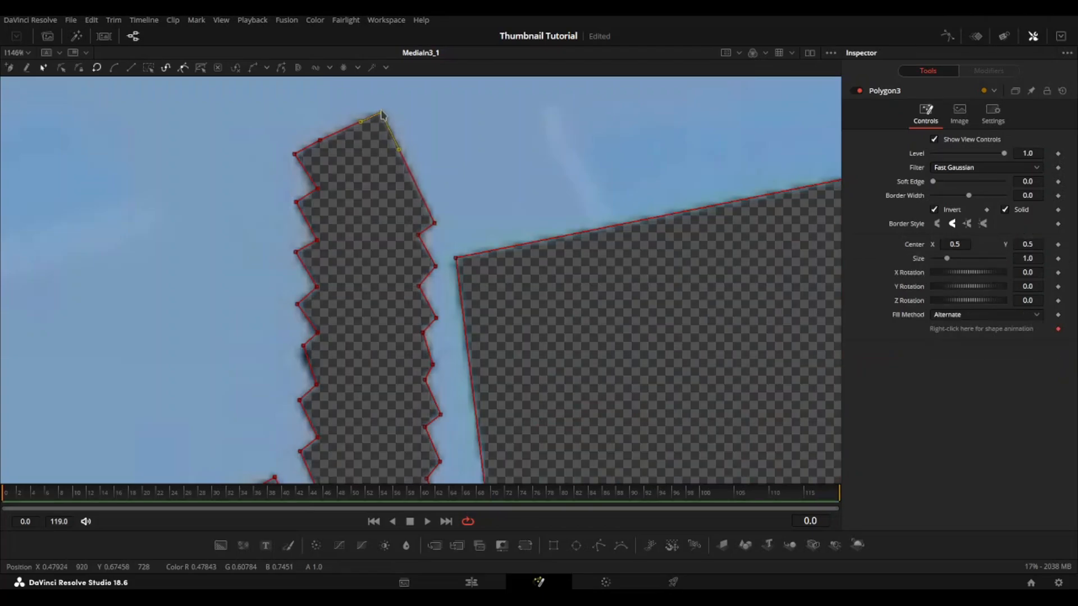
Step: Turn off inversion on the red player's polygon mask, restore the node area and fit the whole image in the viewer
click(936, 210)
scroll(614, 273, down, 3)
scroll(613, 273, down, 4)
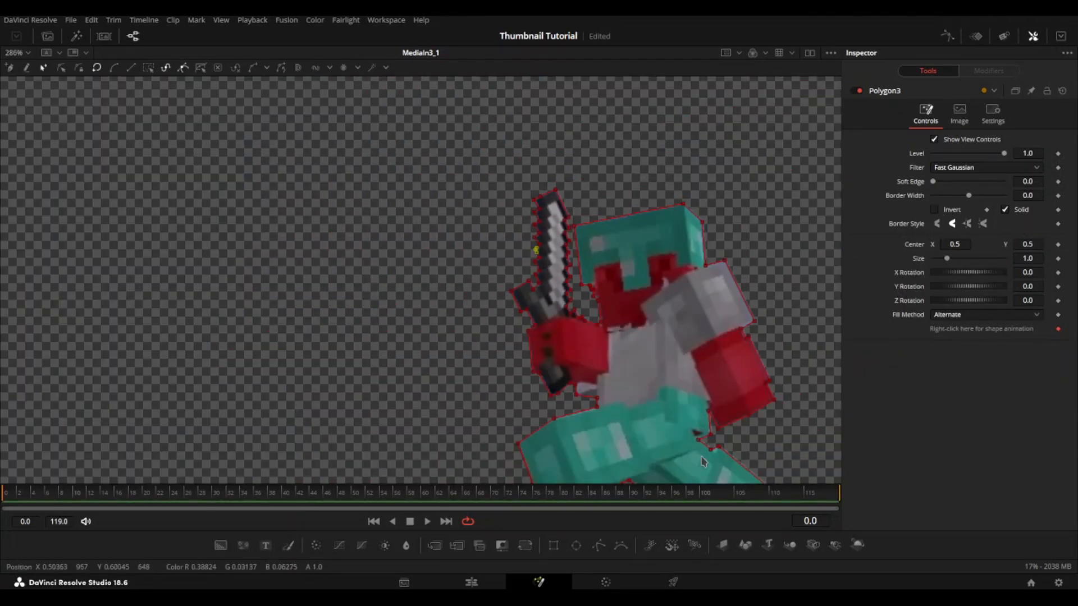
drag(750, 530, 746, 345)
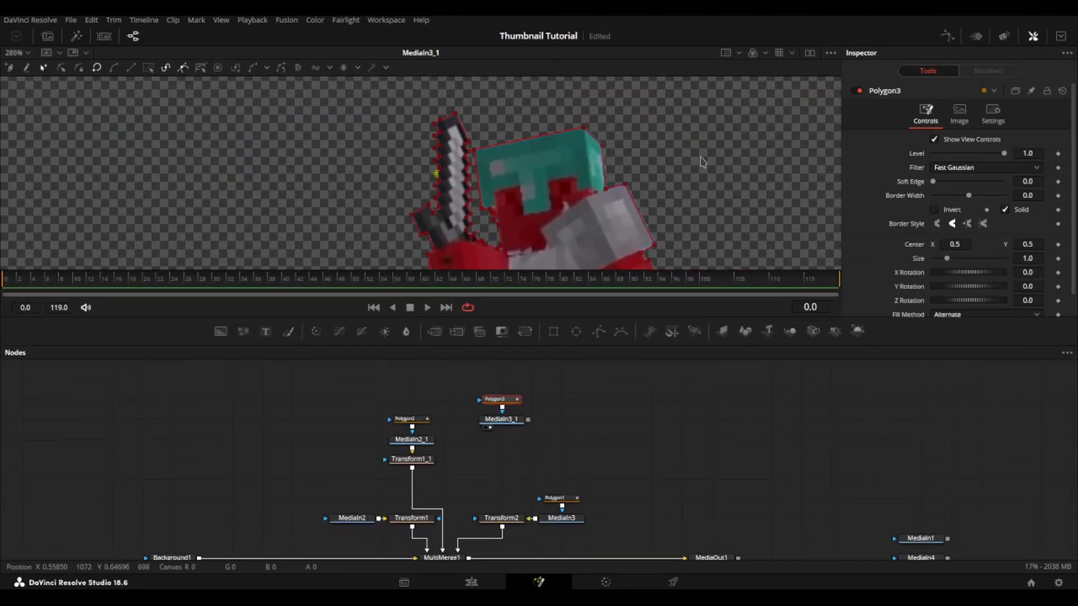
key(ctrl+f)
drag(544, 537, 550, 536)
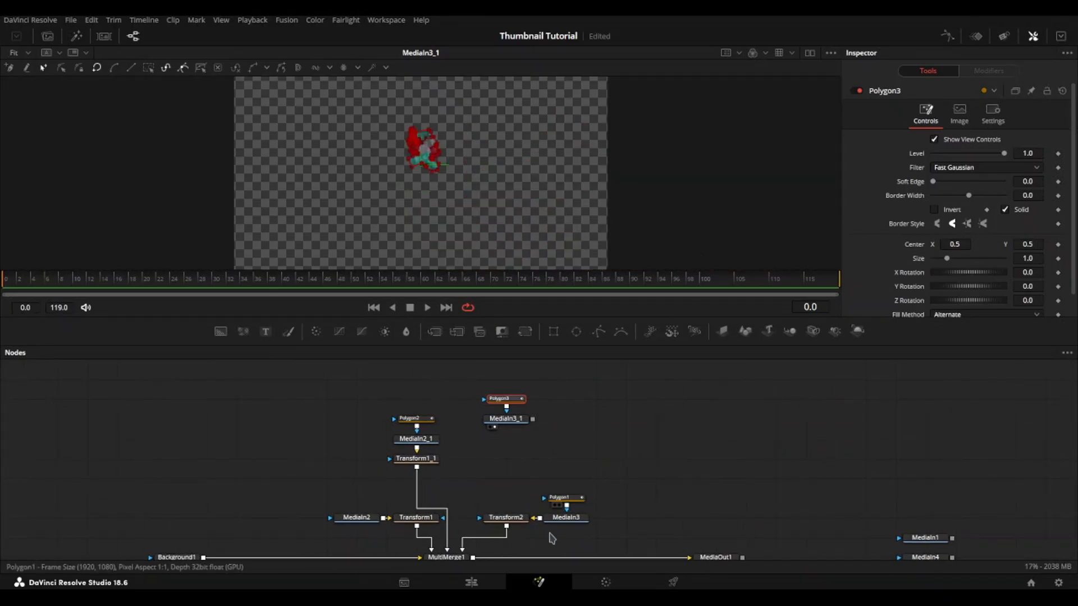
drag(569, 478, 569, 464)
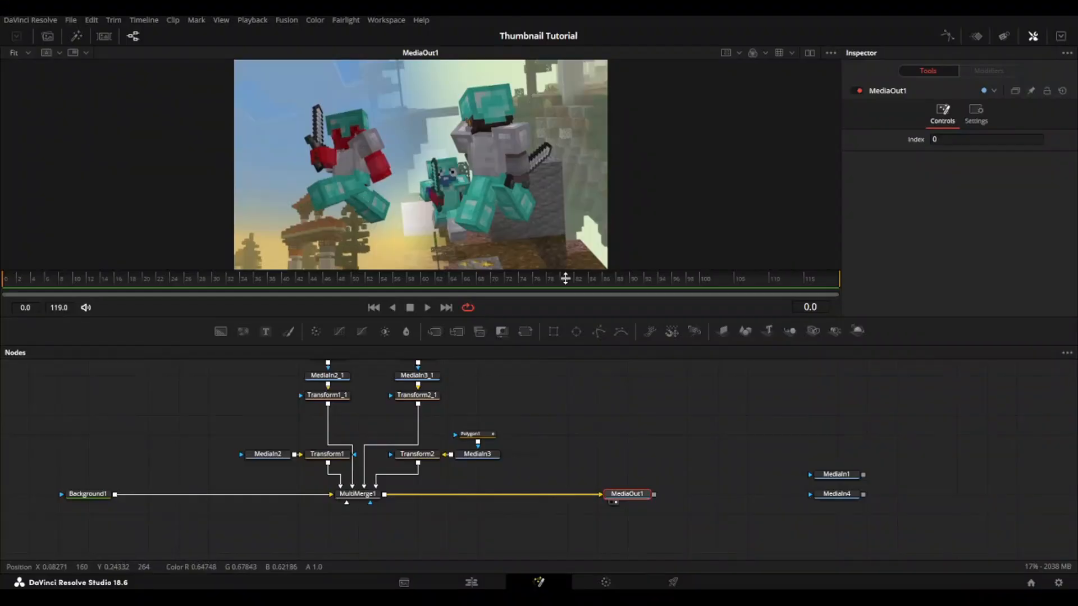
Step: Insert a Merge node between MultiMerge1 and MediaOut1
drag(414, 510, 296, 471)
click(249, 459)
key(ctrl+m)
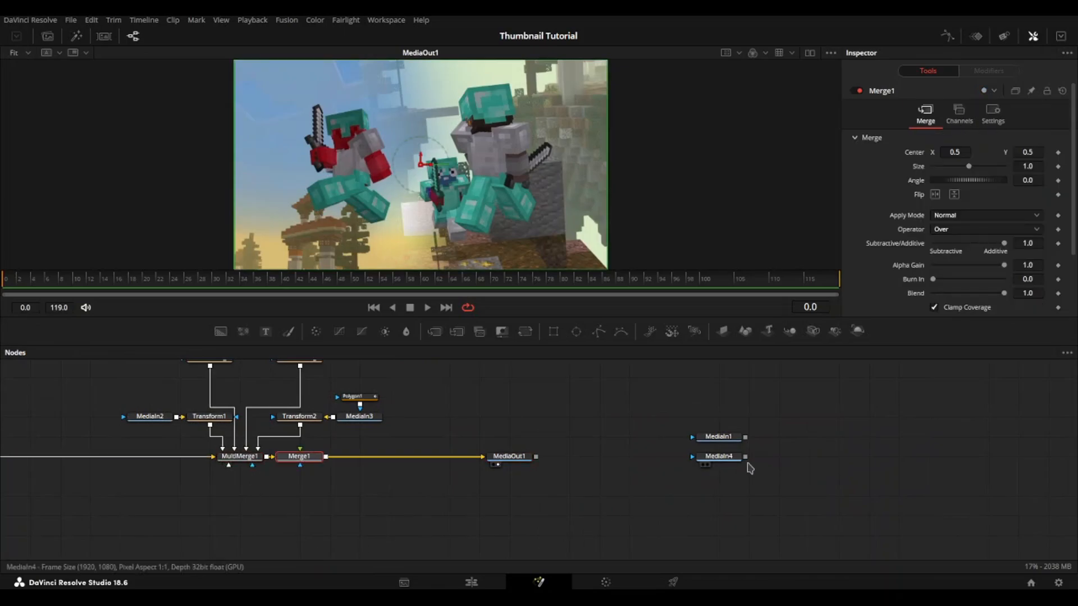
Step: Preview MediaIn4, move it into the space below Merge1 and show MediaOut1 in the viewer again
click(740, 459)
key(1)
drag(735, 458, 313, 514)
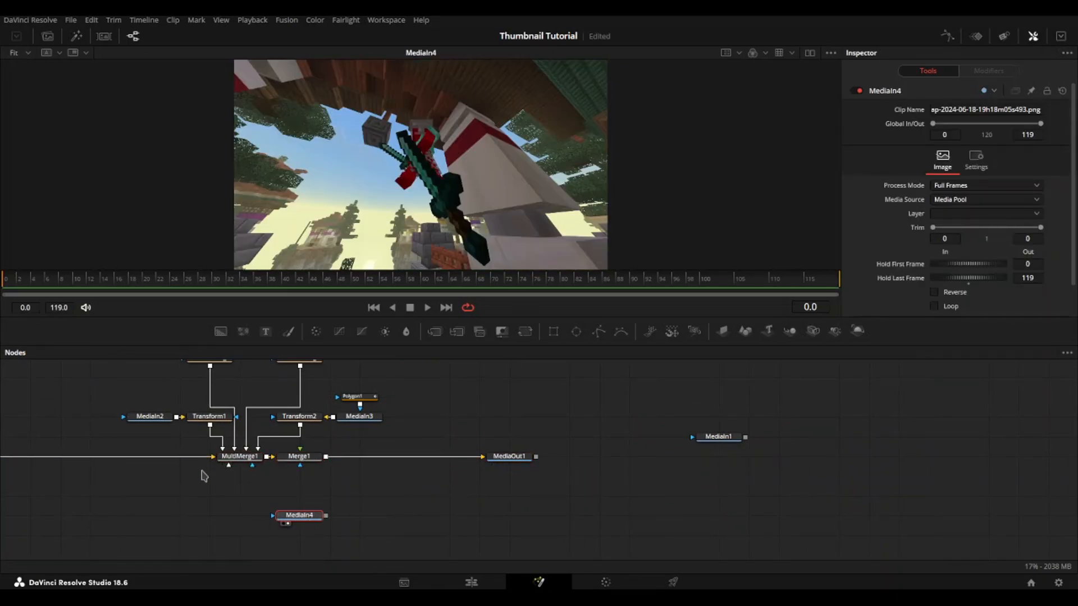
click(518, 459)
key(1)
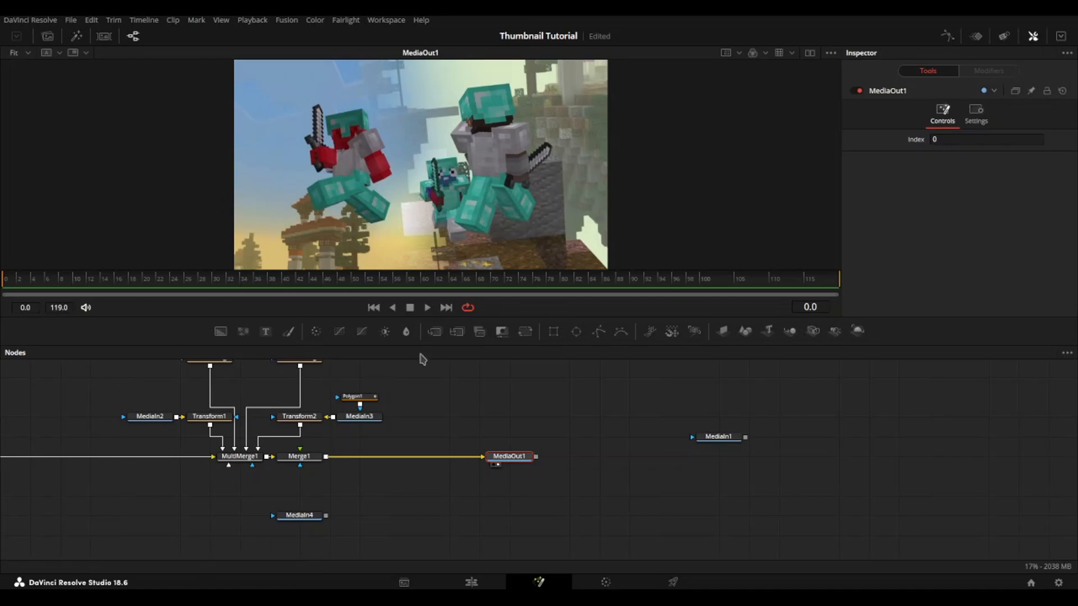
Step: View the MediaIn2 and MediaIn3 source screenshots in turn, and return the viewer to MediaOut1
drag(549, 401, 618, 478)
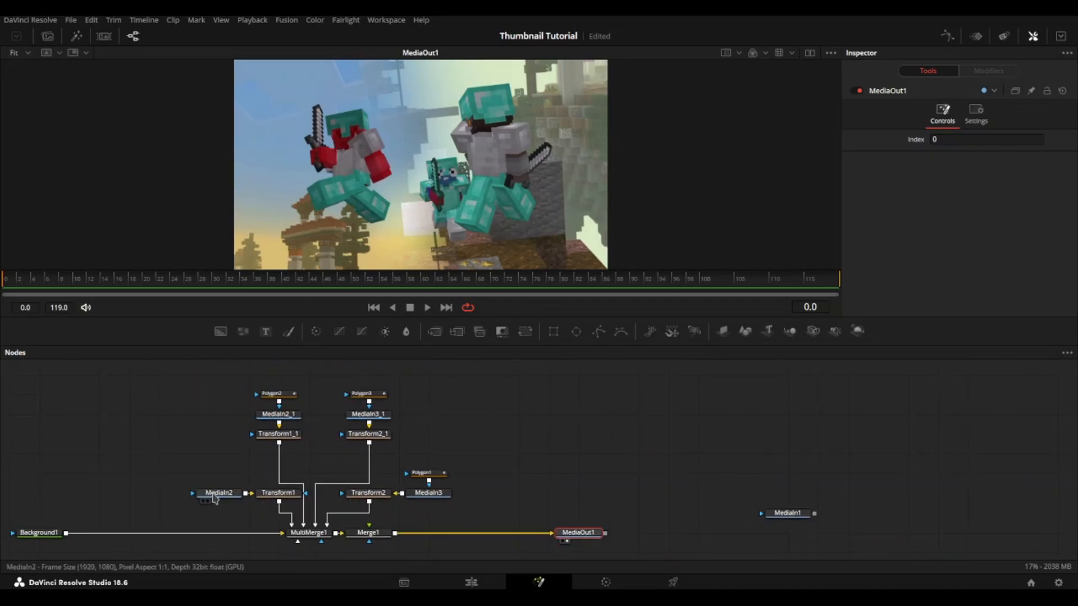
drag(214, 499, 430, 245)
drag(423, 495, 444, 121)
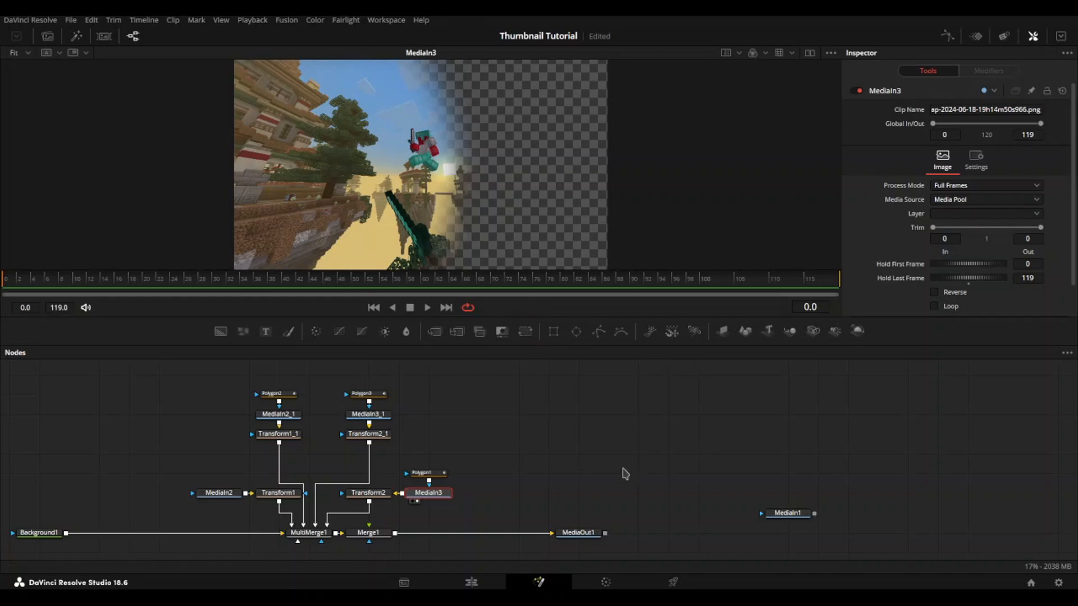
click(582, 535)
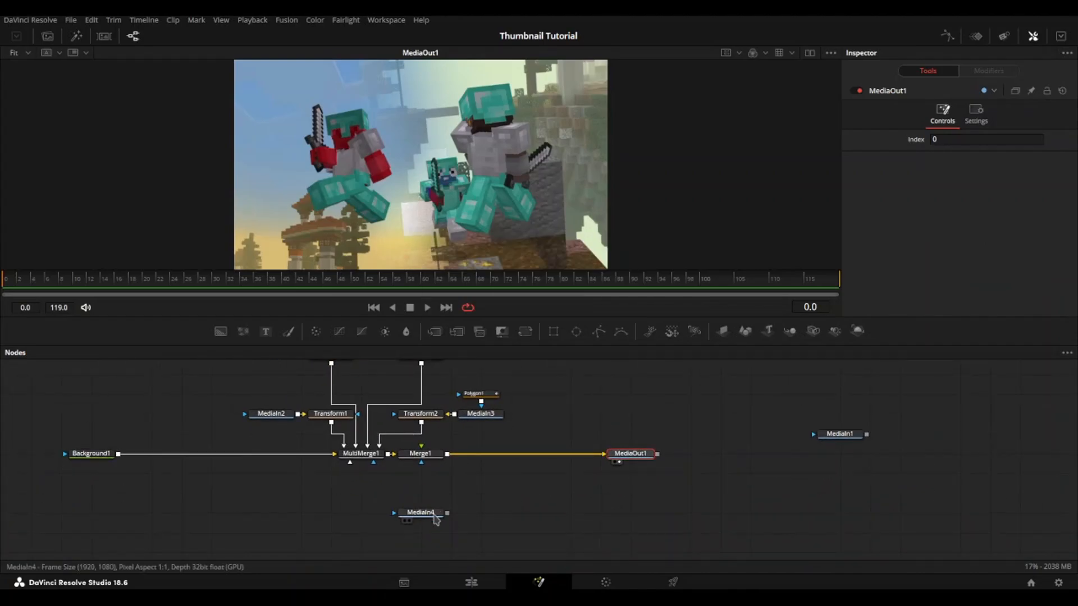
Step: Connect MediaIn4 to Merge1 as the foreground and attach an inverted Polygon mask to MediaIn4
drag(448, 513, 434, 456)
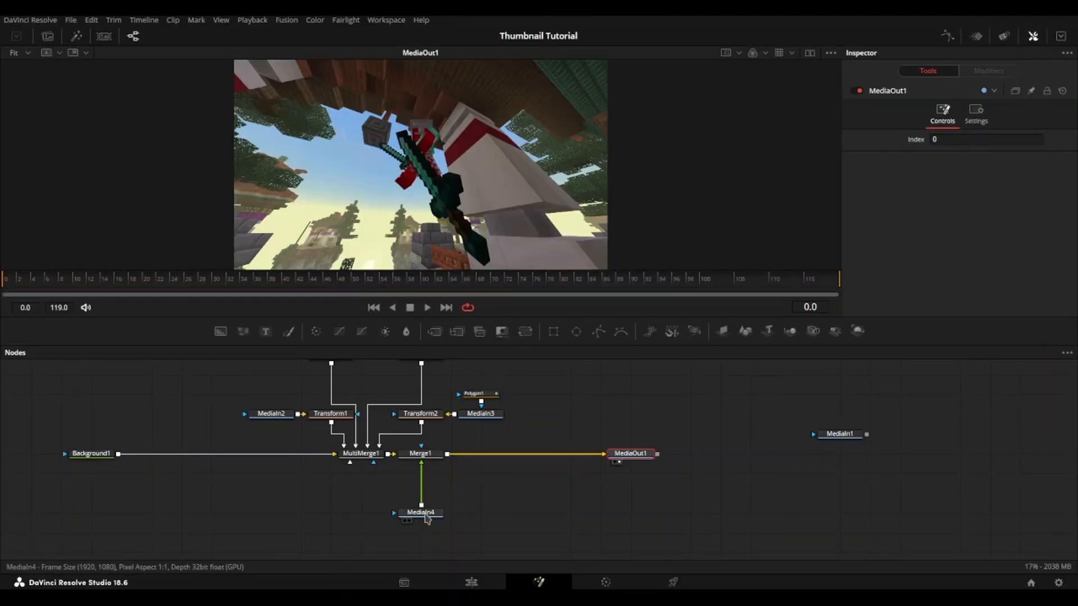
click(426, 516)
scroll(484, 481, down, 2)
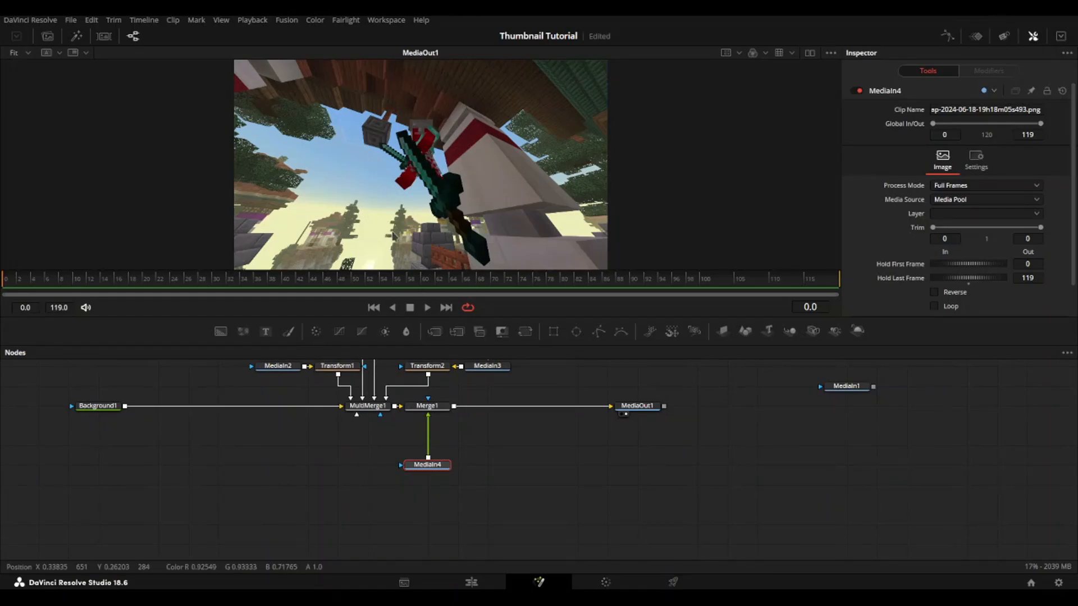
click(599, 330)
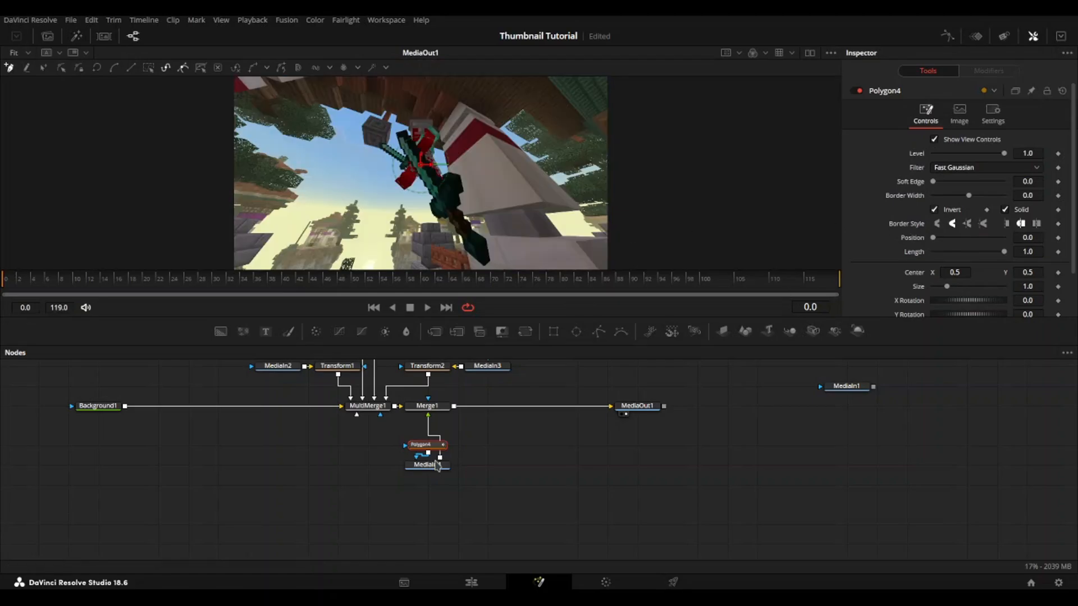
click(434, 470)
Step: Enlarge the viewer area and start a polygon outline at the large dark sword's tip, tracing the upper part of its left stepped edge
scroll(411, 157, up, 6)
drag(412, 152, 380, 148)
click(425, 446)
scroll(399, 162, up, 8)
click(487, 129)
click(364, 163)
drag(483, 316, 474, 499)
click(413, 357)
click(436, 356)
drag(480, 383, 443, 298)
click(415, 333)
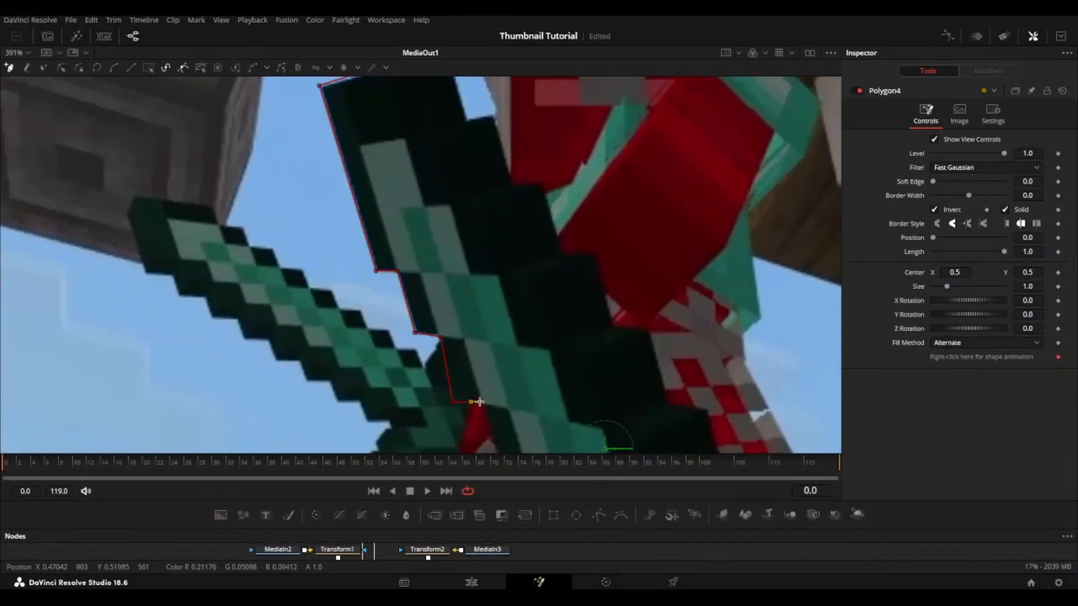
Step: Continue the outline down the large sword's left stepped edge past the red arm to the start of the guard
drag(484, 410, 477, 268)
click(492, 325)
drag(584, 424, 539, 277)
click(542, 324)
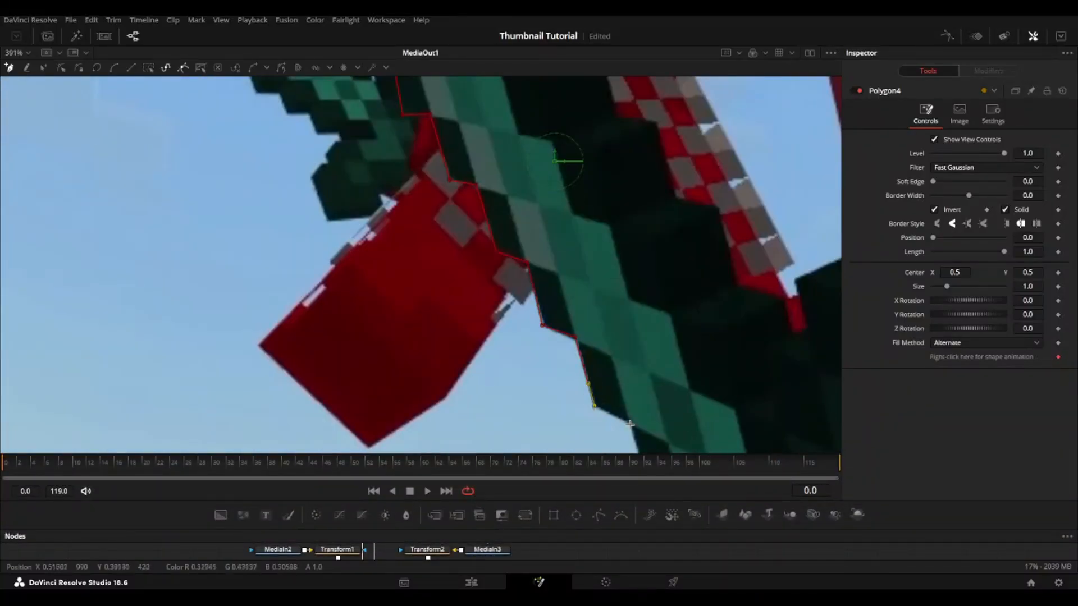
click(629, 423)
drag(637, 436, 516, 263)
click(530, 422)
drag(533, 426, 471, 268)
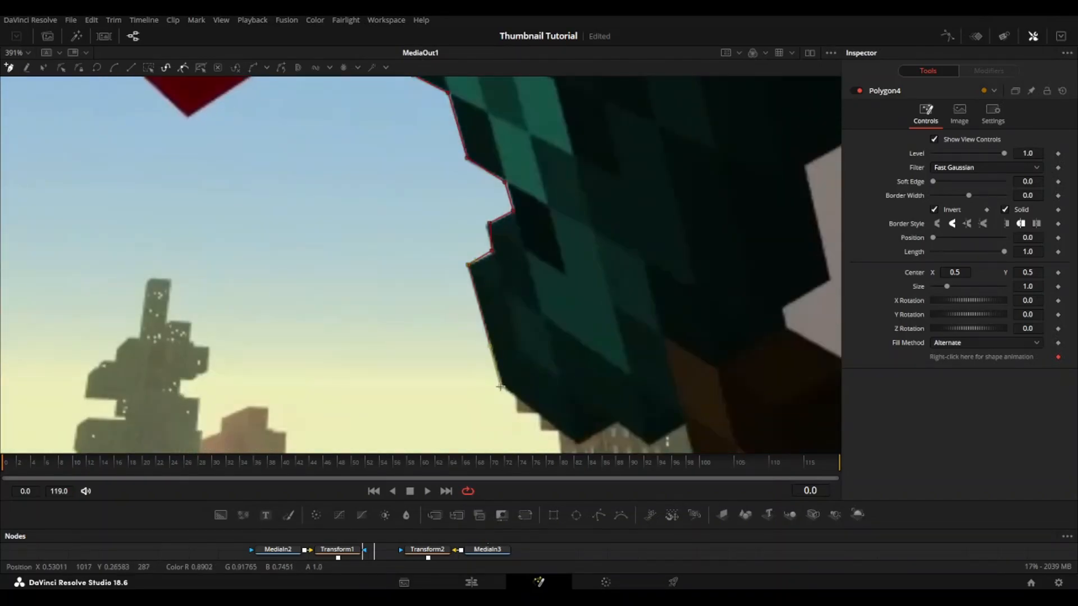
Step: Trace the outline under the sword's guard and along the left side of the brown handle around the pommel
click(618, 424)
drag(618, 425, 617, 375)
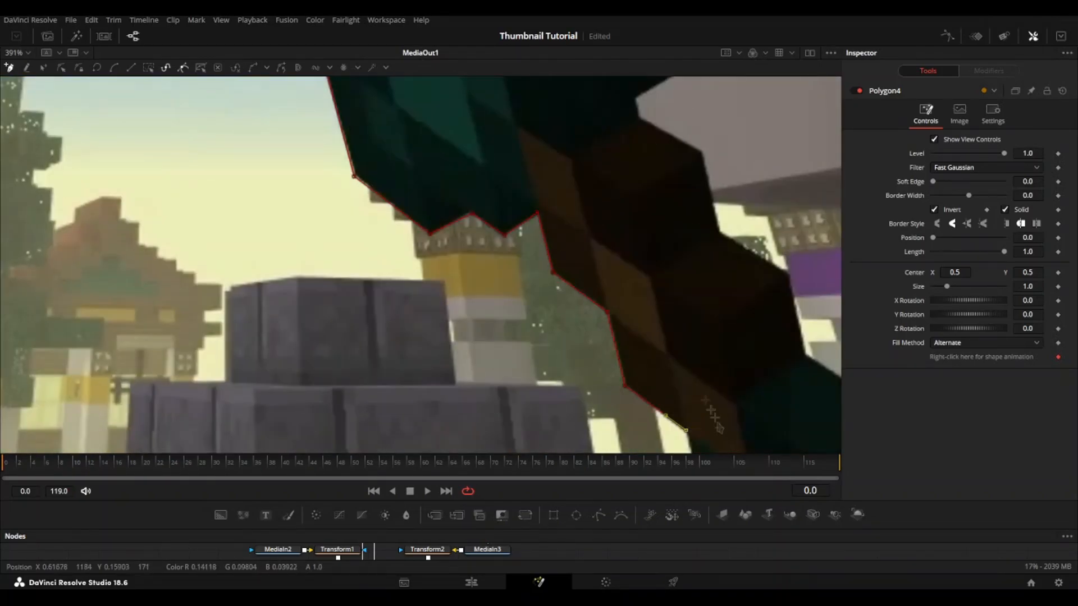
drag(720, 429, 595, 230)
click(598, 399)
click(695, 433)
click(764, 369)
Step: Trace the outline back up the right side of the pommel and brown handle onto the guard's lower right edge
drag(721, 143, 718, 297)
click(714, 250)
drag(613, 186, 605, 406)
click(552, 373)
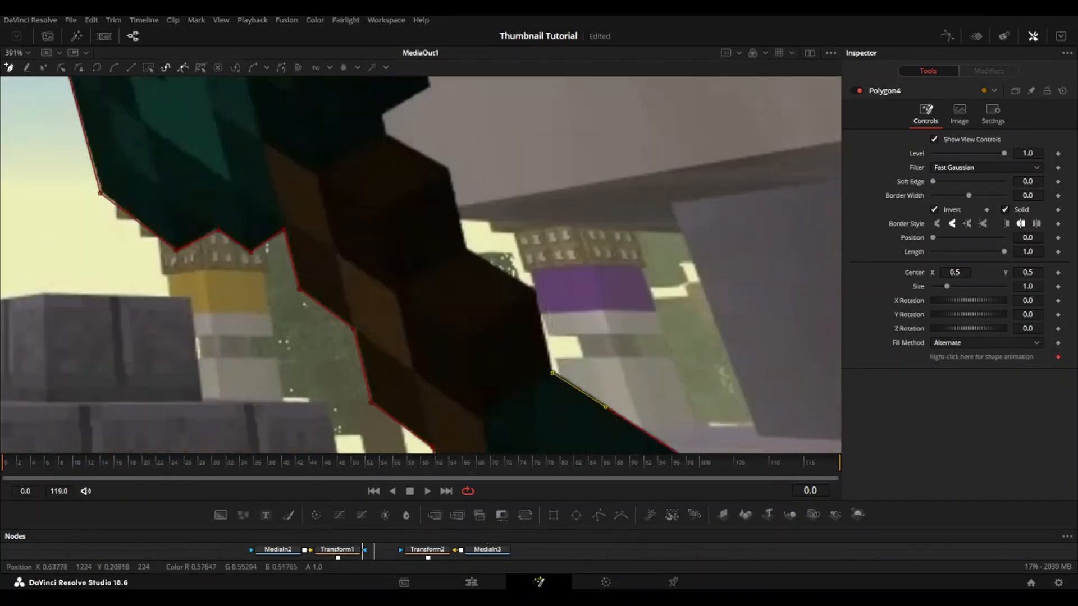
drag(386, 133, 400, 272)
click(445, 224)
drag(446, 225, 473, 382)
click(443, 260)
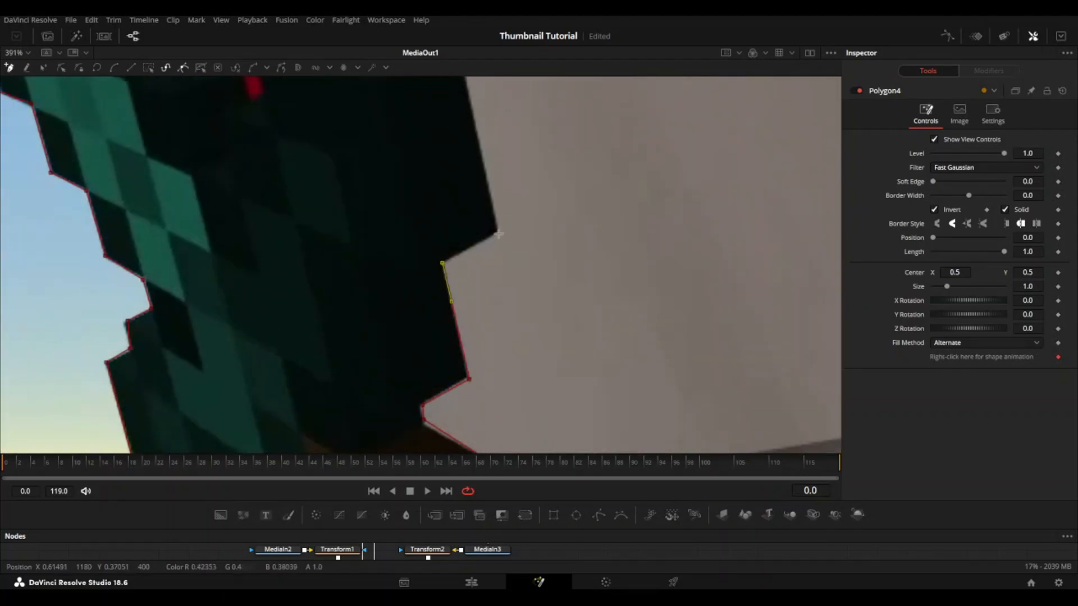
Step: Outline the guard's upper right part and the blade's right stepped edge, and close the polygon at the sword tip
drag(501, 240, 560, 464)
click(521, 274)
click(392, 240)
click(315, 277)
drag(247, 282, 409, 396)
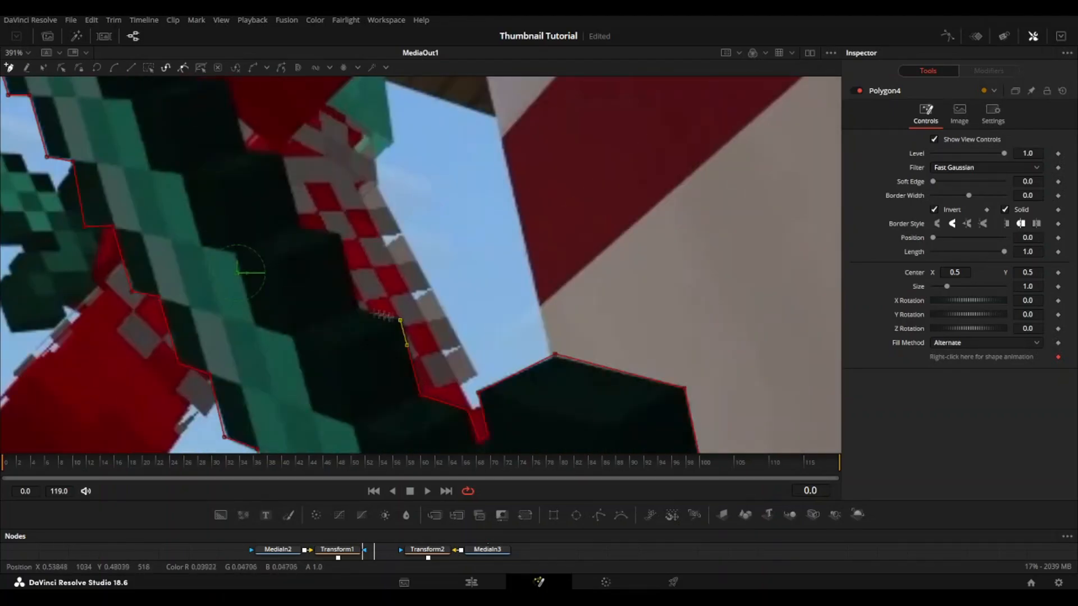
drag(301, 226, 396, 279)
drag(344, 208, 447, 346)
click(432, 299)
click(425, 277)
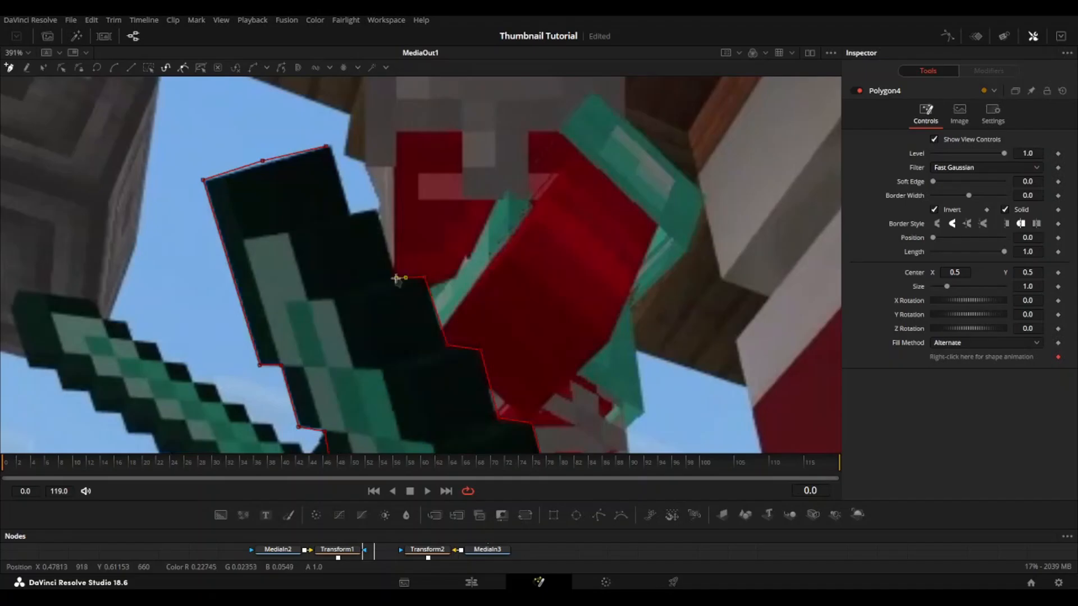
click(327, 149)
Step: Fit the composition in the viewer with the sword mask's inversion off, and add a Transform node after MediaIn4
key(ctrl+f)
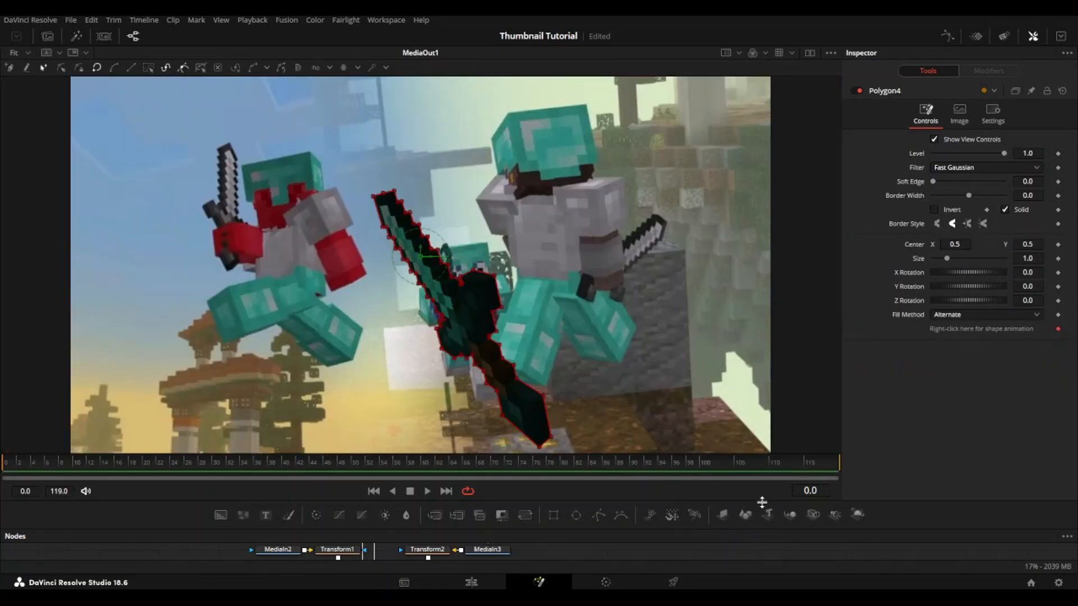
drag(762, 502, 762, 410)
click(441, 526)
click(525, 423)
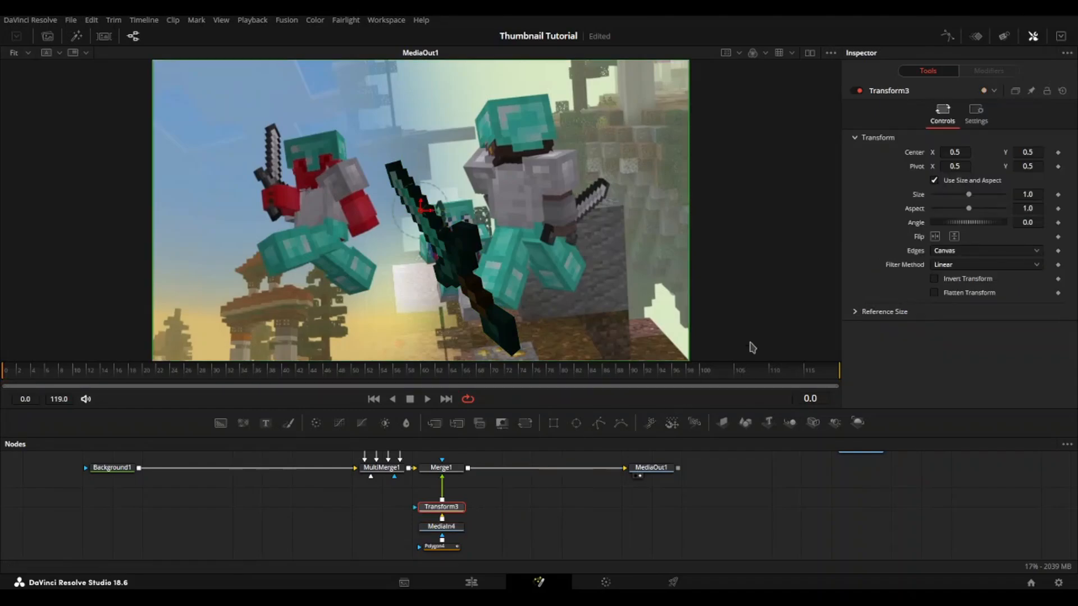
Step: Set the sword's Transform3 centre to X 0.415 and Y 0.418 and its angle to -9.6
mouse_move(965, 152)
mouse_down()
mouse_move(932, 152)
mouse_move(962, 152)
mouse_up()
drag(1027, 152, 1042, 156)
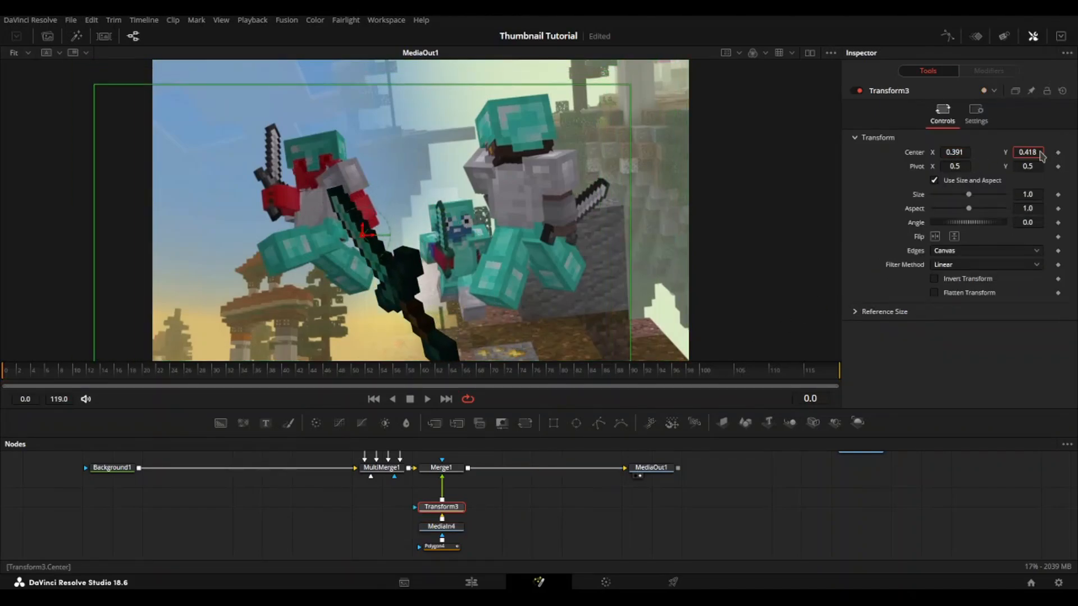
drag(1037, 222, 1026, 208)
drag(962, 150, 971, 150)
click(794, 505)
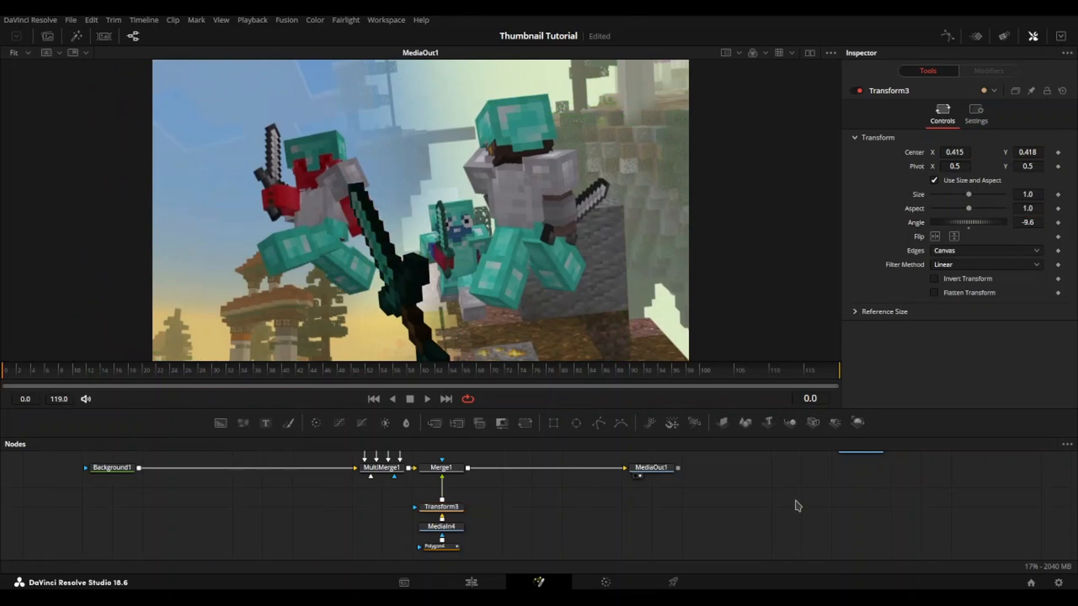
Step: Move MediaIn1 below the connection between Background1 and MultiMerge1, preview it and show MediaOut1 again
drag(571, 502, 580, 534)
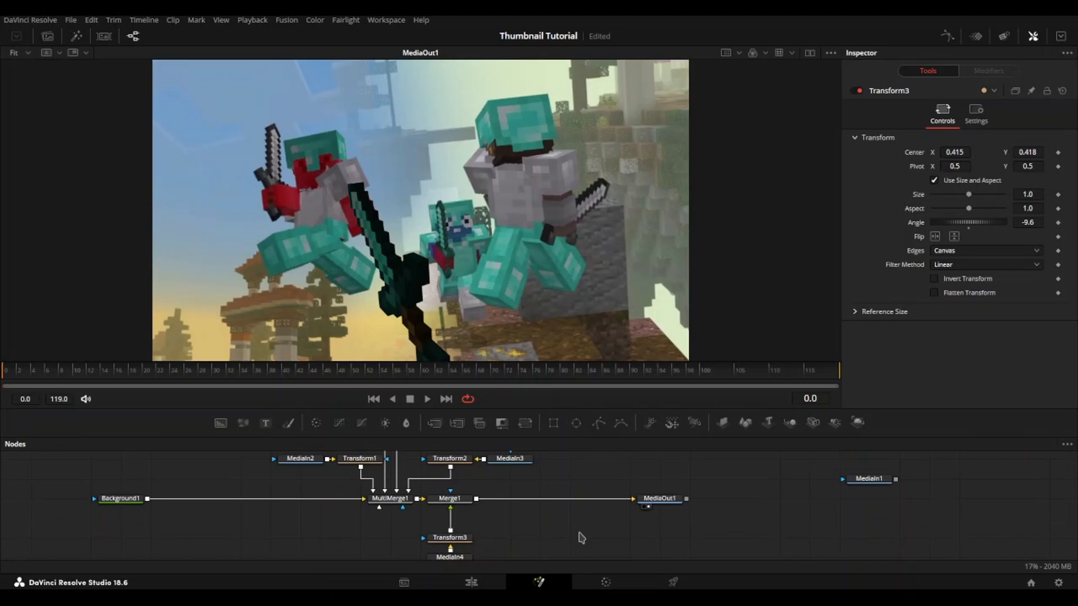
drag(870, 483, 304, 548)
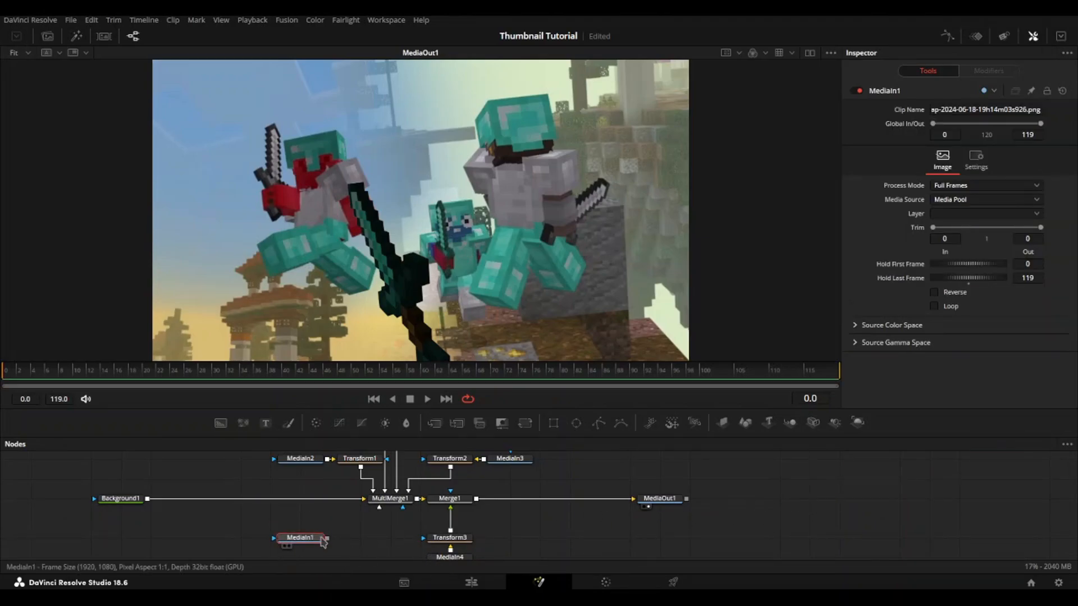
key(2)
click(654, 499)
key(2)
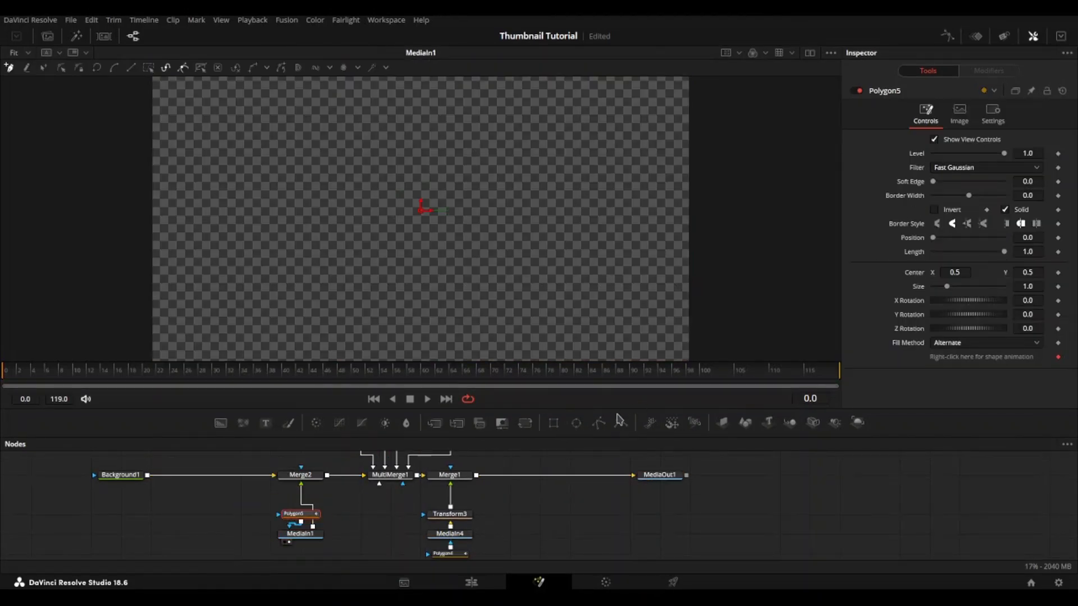
Step: Turn on Polygon5's inversion and outline the signpost's upper left corner down to the stepped end of the second plank
click(935, 210)
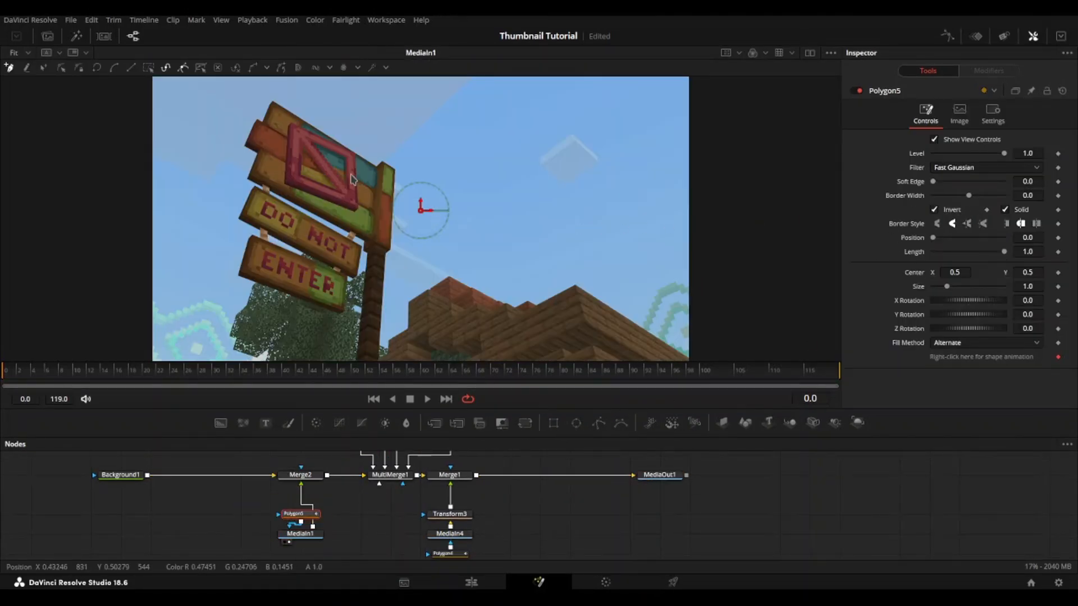
scroll(347, 180, up, 10)
click(364, 149)
mouse_move(297, 323)
mouse_down()
mouse_move(368, 261)
mouse_move(441, 90)
mouse_up()
click(352, 257)
click(270, 209)
click(220, 279)
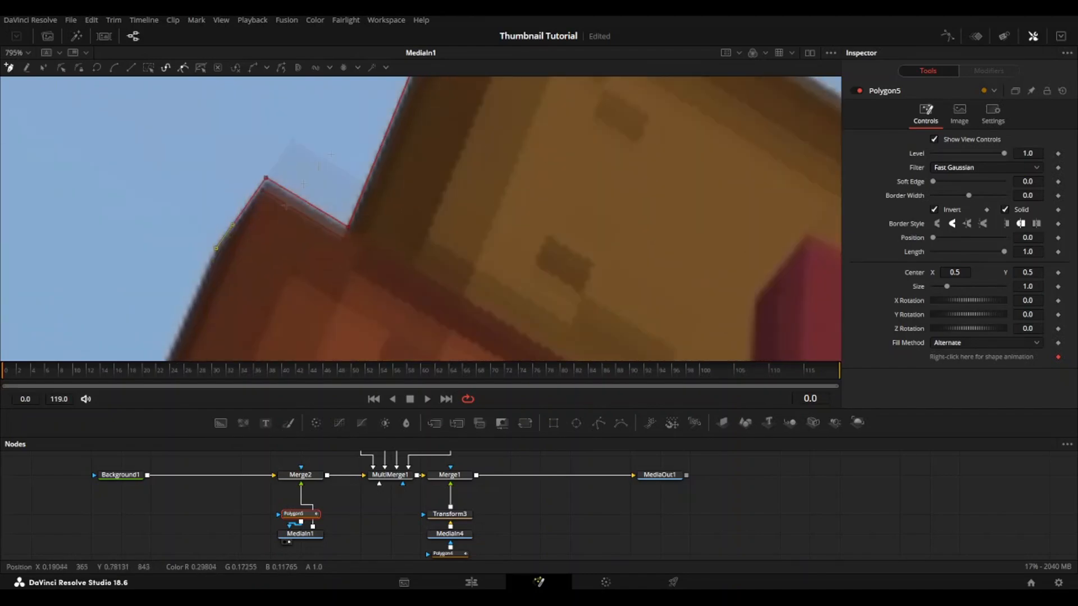
Step: Continue the mask down the left ends of the top board's planks and along its underside to the first hanger
drag(223, 283, 368, 82)
click(281, 264)
drag(292, 269, 210, 185)
click(450, 296)
drag(449, 300, 539, 90)
click(393, 272)
drag(539, 296, 389, 154)
click(488, 260)
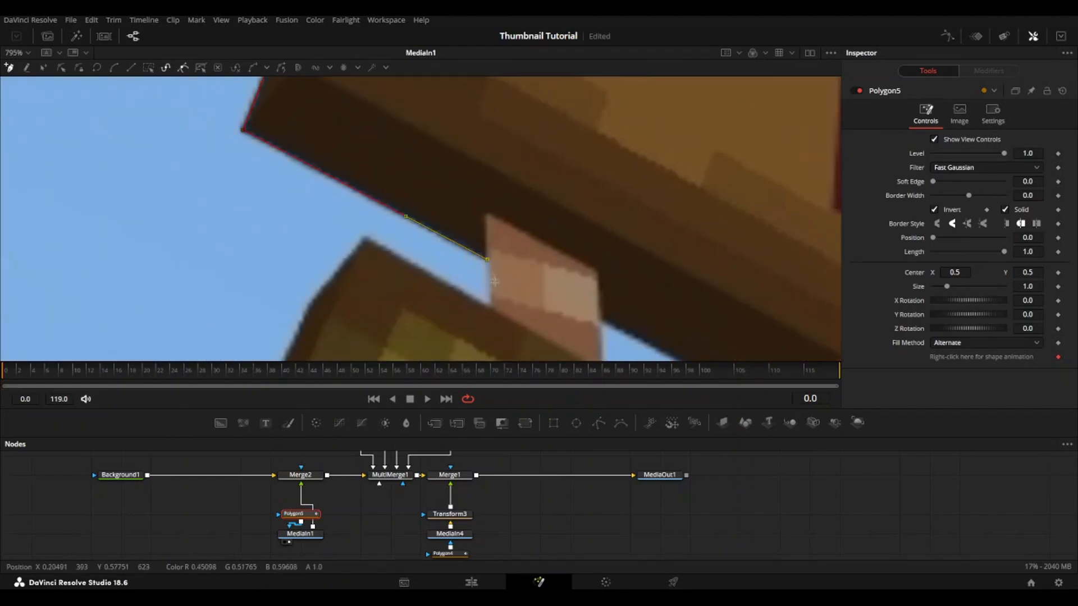
Step: Outline the left end of the DO NOT board and its underside to the hanger above the ENTER board
click(309, 305)
drag(308, 306, 545, 84)
drag(477, 332, 450, 93)
click(313, 282)
drag(315, 283, 194, 94)
click(542, 280)
drag(542, 284, 545, 104)
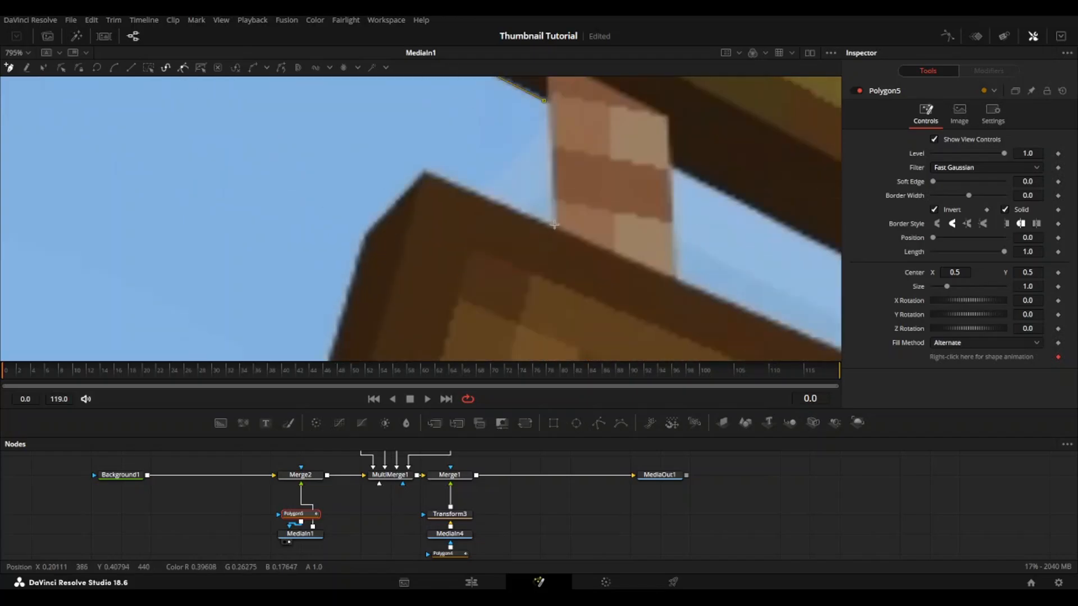
Step: Outline the ENTER board's left end and lower edge up to its lower right corner
click(363, 236)
drag(426, 348, 467, 116)
click(313, 224)
drag(662, 337, 315, 196)
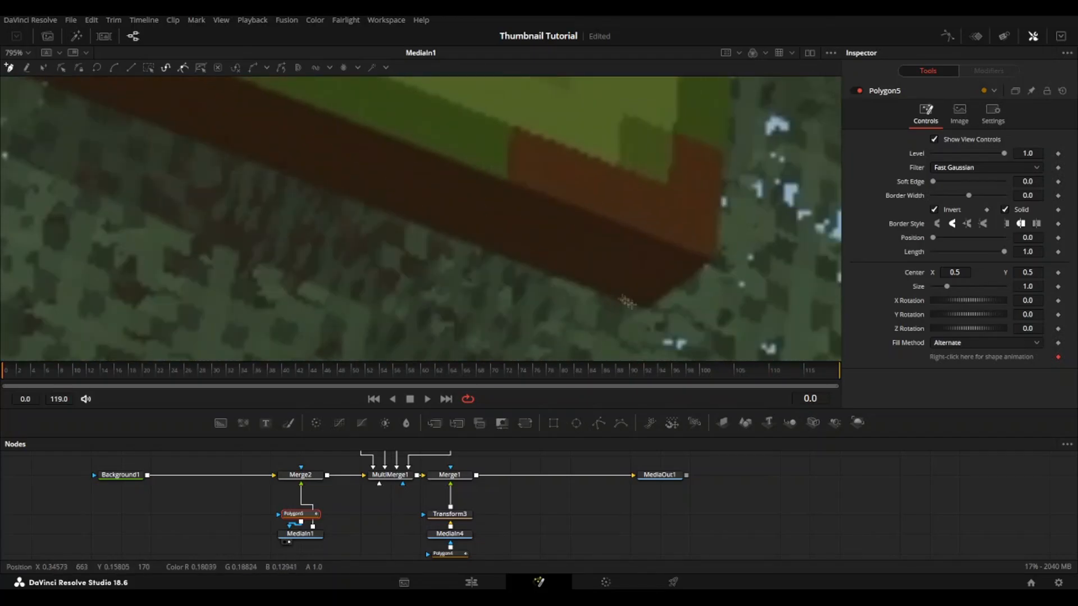
click(648, 305)
click(720, 257)
Step: Outline the right ends of the ENTER and DO NOT boards and continue the mask down the post's left side
drag(721, 260, 581, 416)
drag(606, 146, 561, 438)
click(713, 222)
click(566, 216)
click(414, 132)
drag(415, 135, 396, 238)
click(438, 163)
click(577, 243)
drag(577, 281, 551, 86)
click(538, 202)
scroll(586, 236, down, 8)
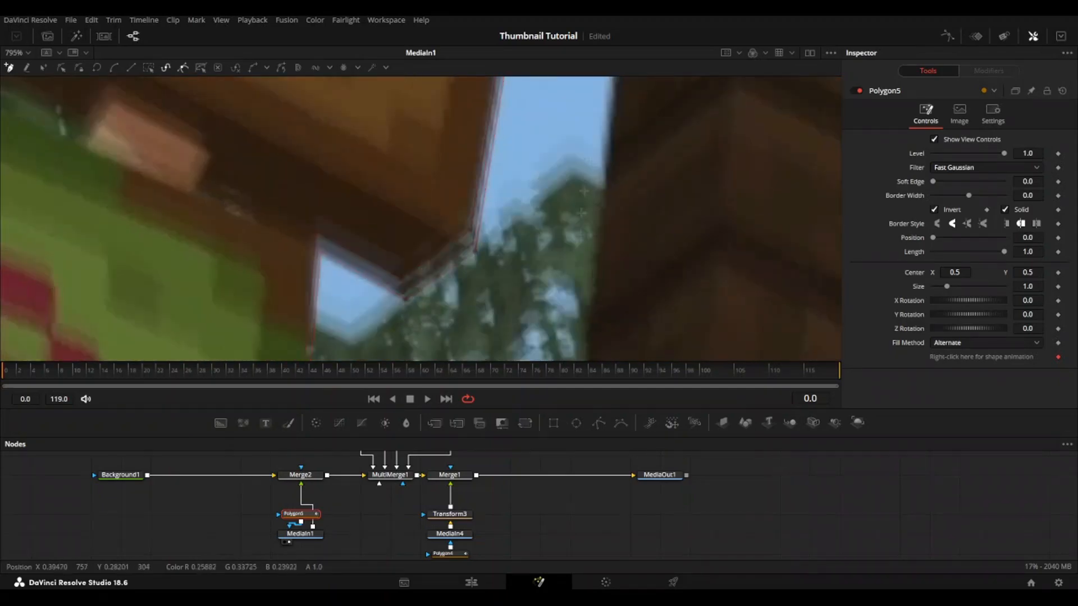
Step: Outline the post's right side from the bottom of the image up to its top corner
drag(599, 216, 593, 405)
click(577, 167)
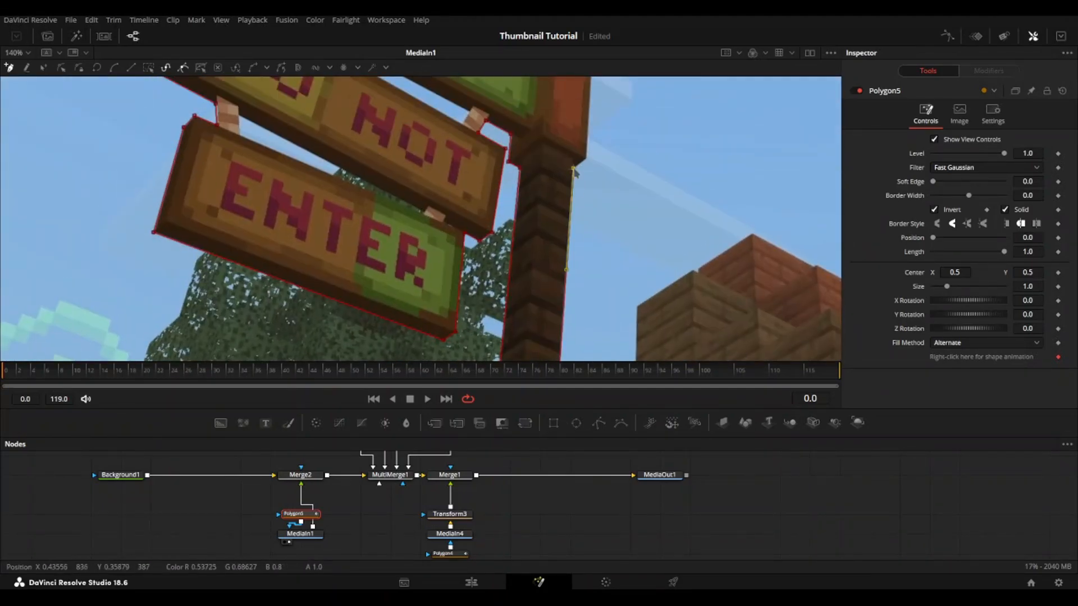
scroll(587, 144, up, 4)
click(517, 204)
drag(548, 180, 531, 354)
drag(578, 101, 589, 399)
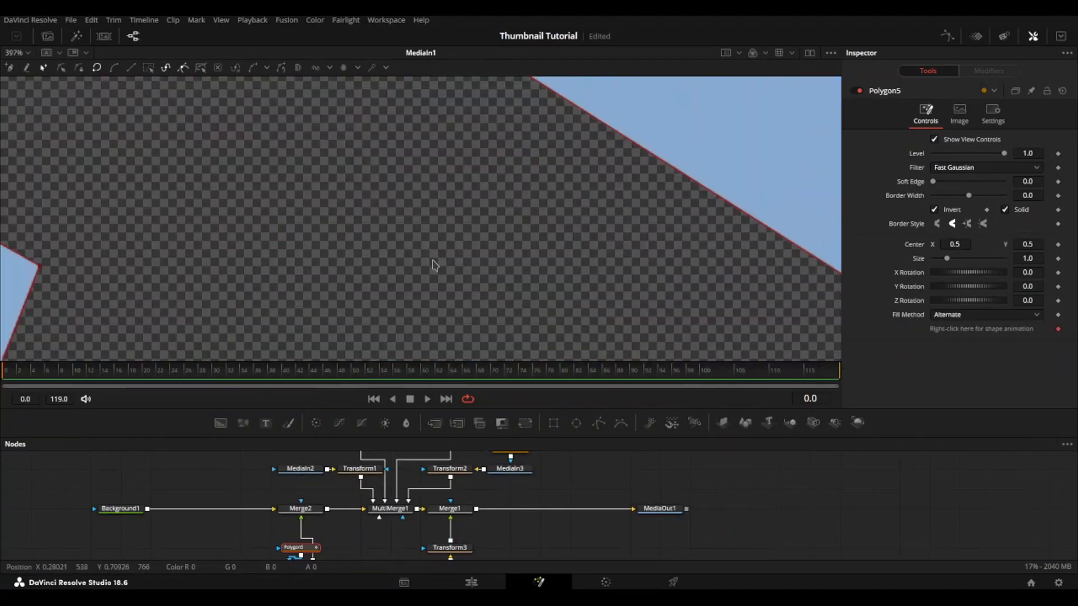
Step: Finish the outline along the sign's top edge, close the polygon at its starting corner and fit the image in the viewer
scroll(435, 265, up, 1)
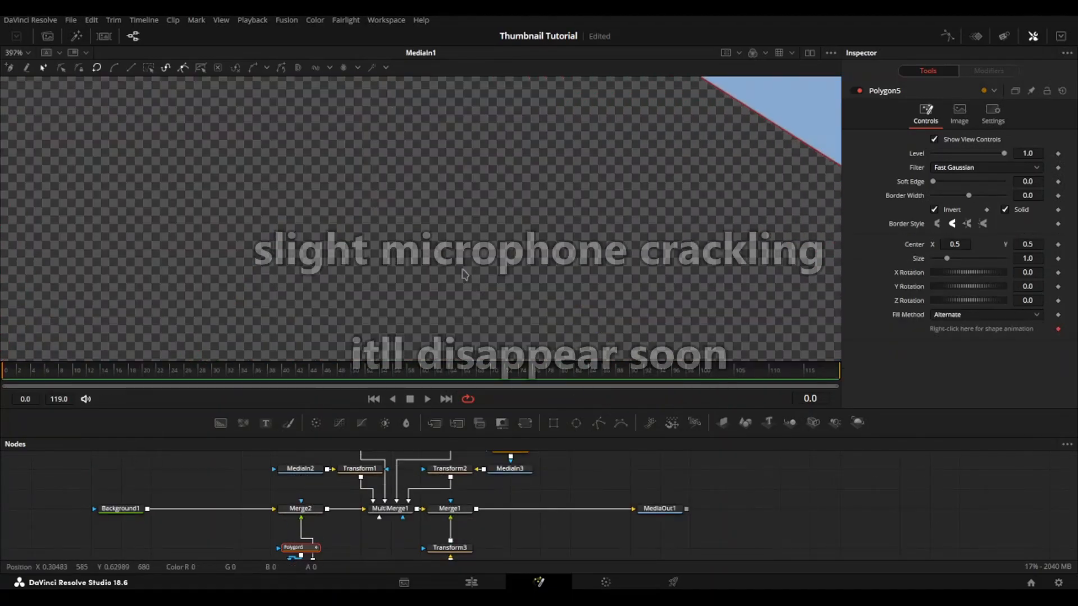
scroll(466, 276, down, 5)
drag(587, 268, 549, 207)
key(ctrl+f)
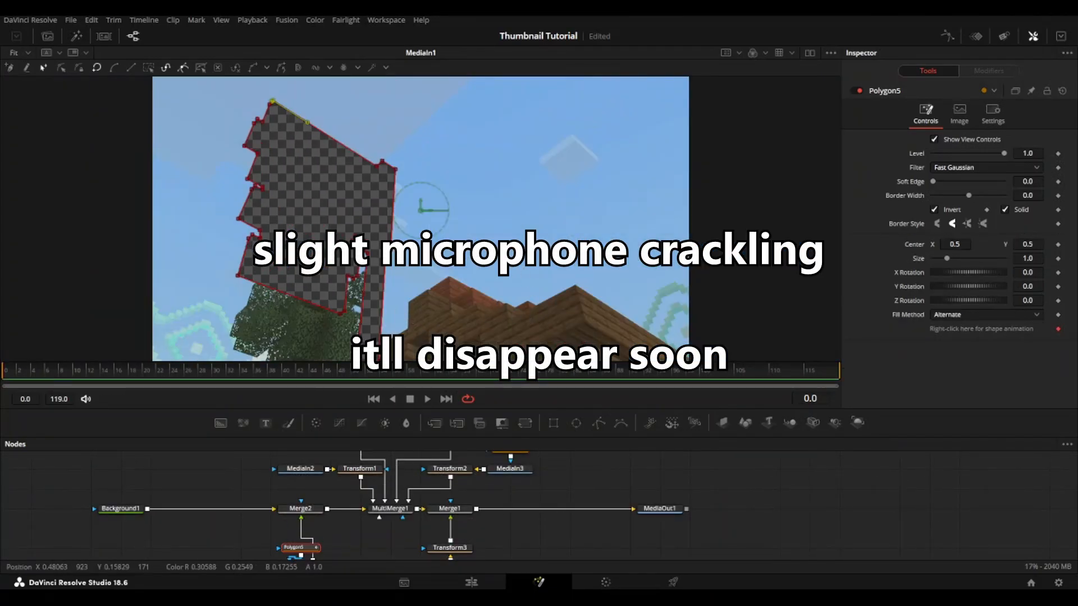
Step: Turn off Polygon5's inversion and insert another Polygon mask between it and MediaIn1
drag(330, 528, 306, 498)
click(305, 480)
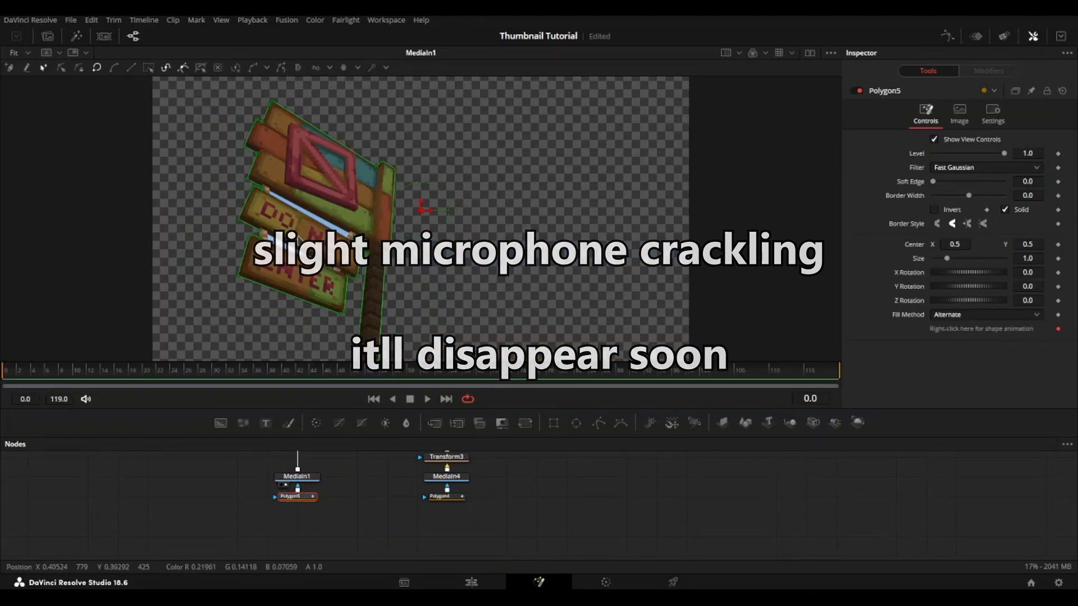
scroll(280, 226, up, 3)
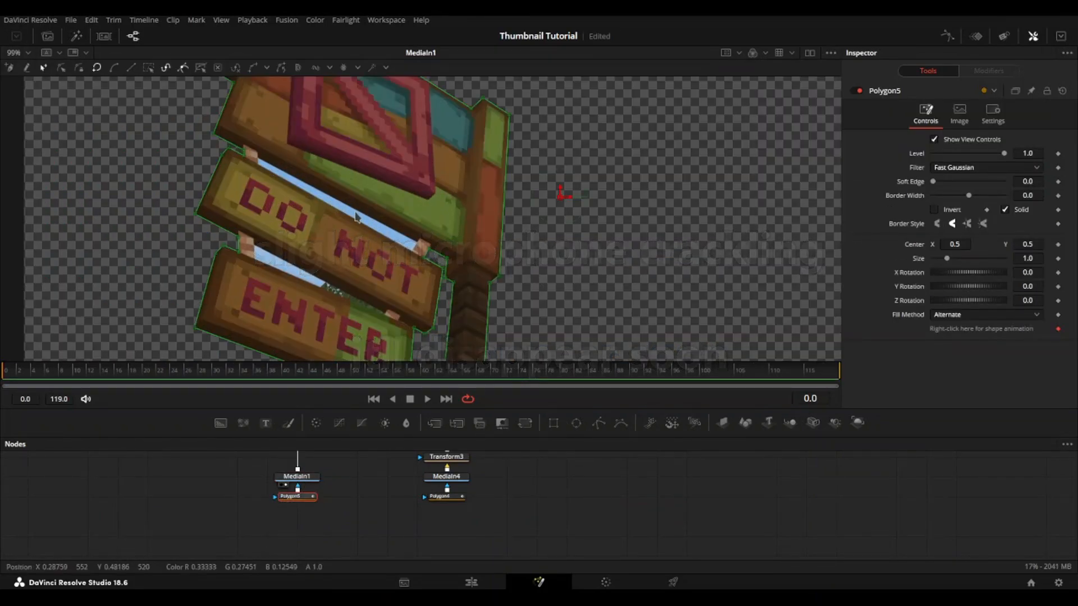
drag(298, 497, 297, 522)
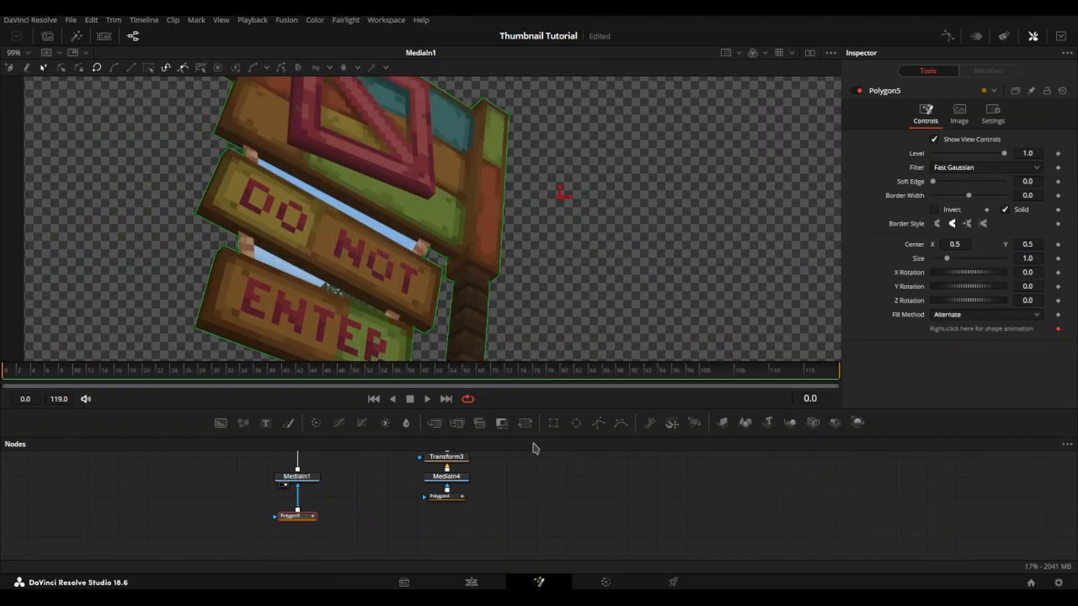
click(599, 423)
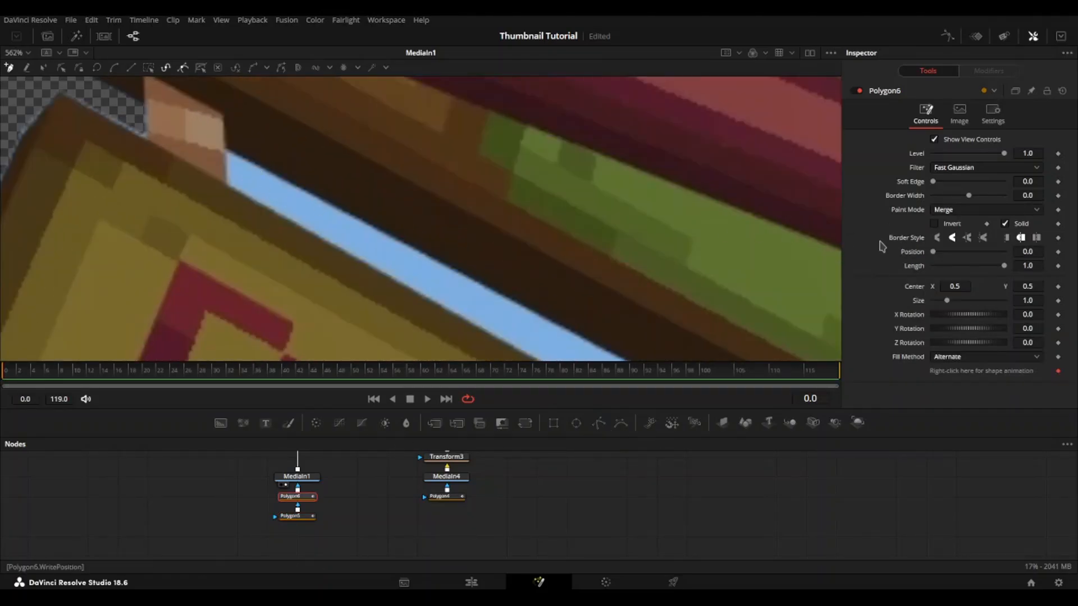
Step: Outline the sky gap between the top board and the DO NOT board, closing the polygon at the left hanger
click(229, 153)
click(226, 185)
drag(449, 247, 186, 75)
drag(419, 283, 181, 136)
drag(562, 328, 355, 227)
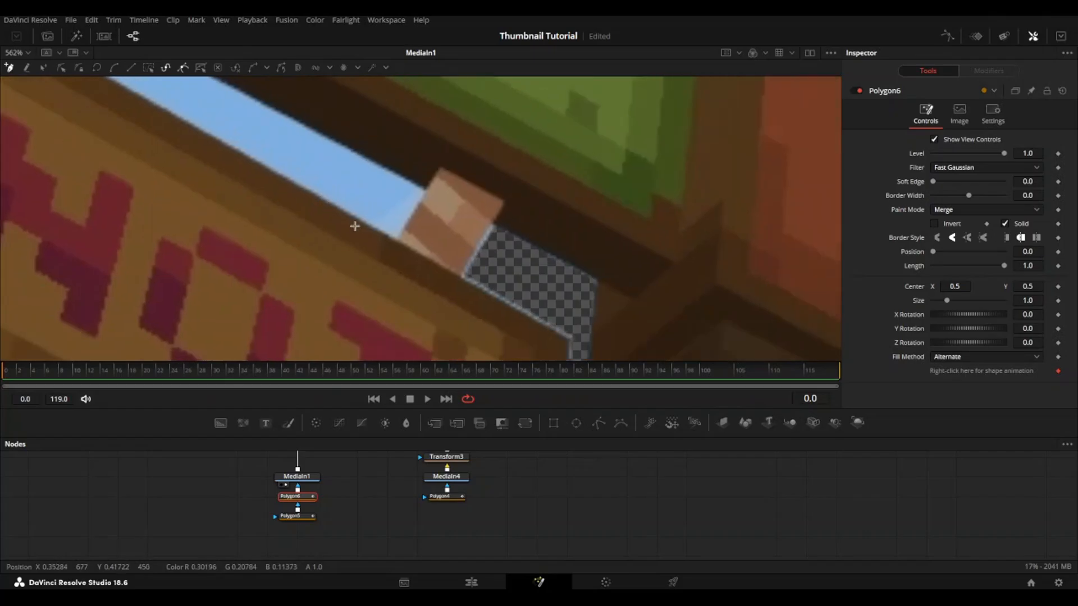
click(401, 237)
click(425, 190)
drag(421, 193, 726, 404)
drag(107, 84, 778, 378)
click(503, 224)
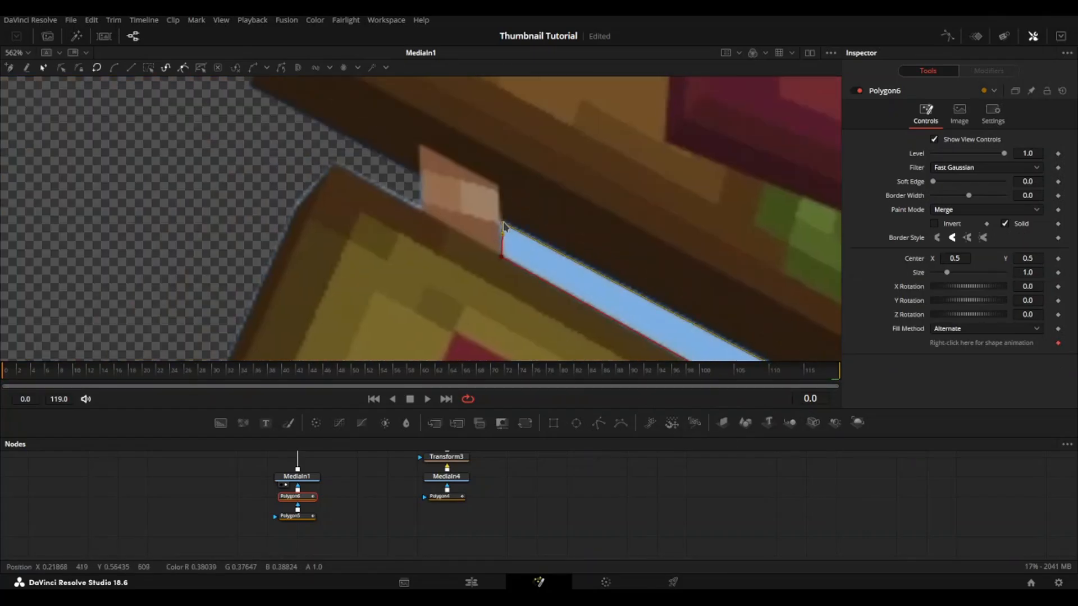
Step: Set Polygon6's paint mode to Subtract
scroll(668, 312, down, 8)
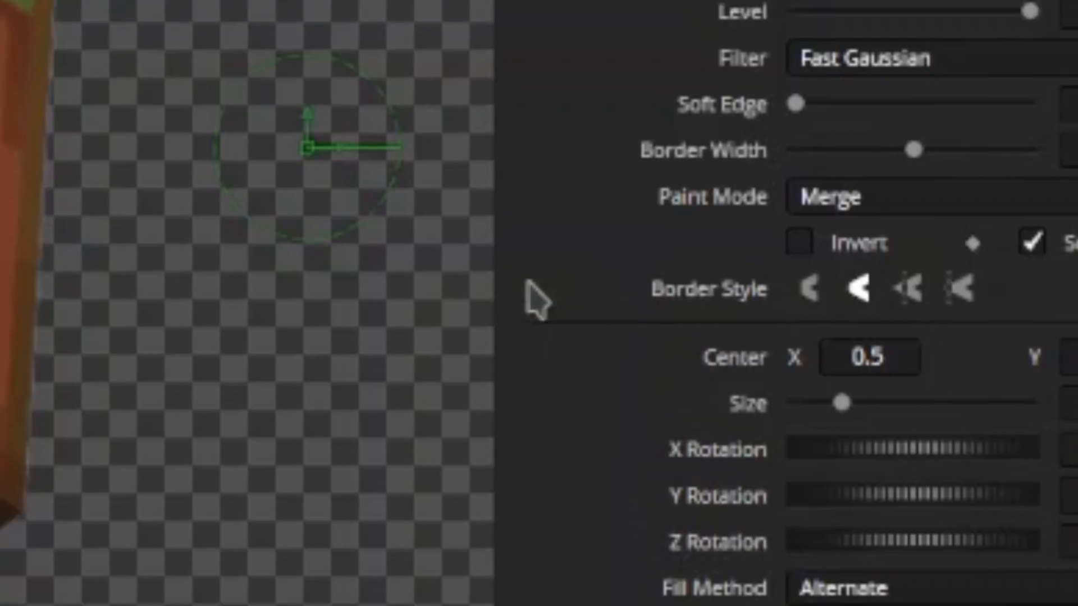
click(878, 209)
click(530, 315)
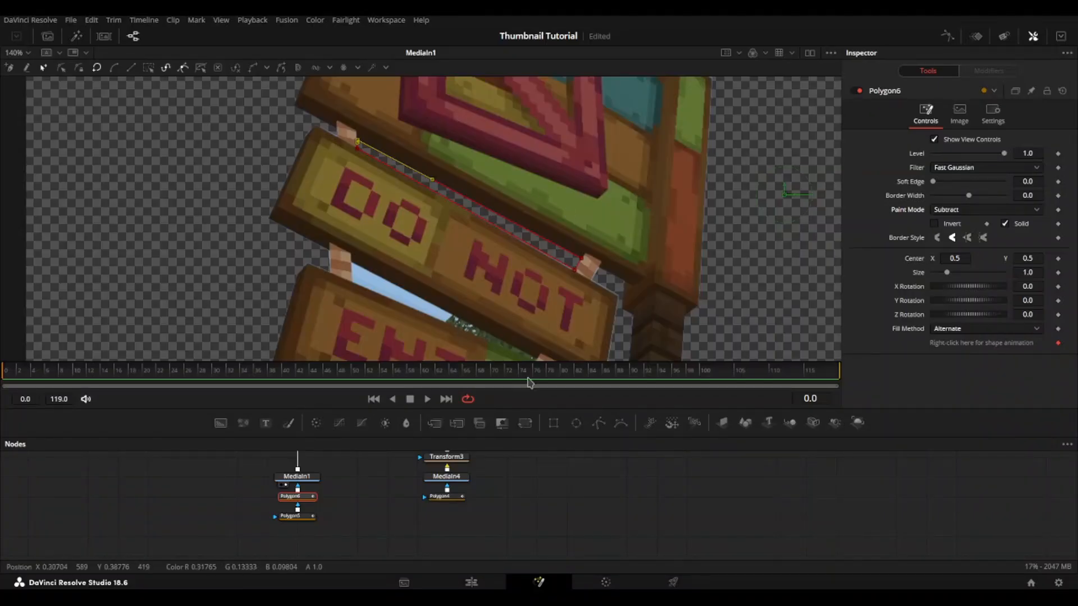
Step: Move Polygon5 and Polygon6 further below MediaIn1 and insert a third Polygon mask between Polygon6 and MediaIn1
click(315, 482)
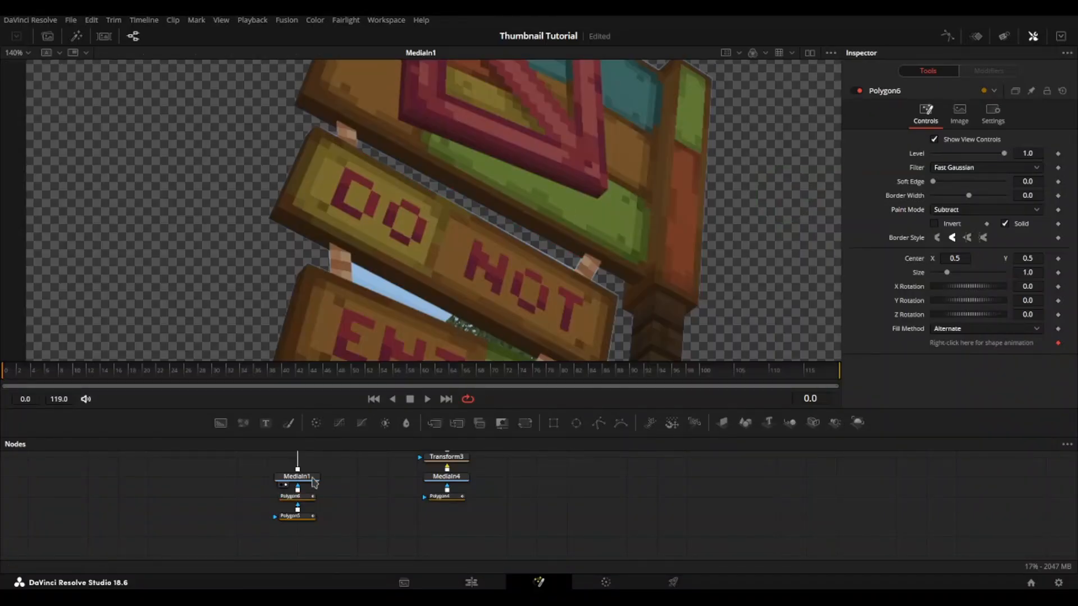
drag(312, 496, 310, 538)
click(310, 498)
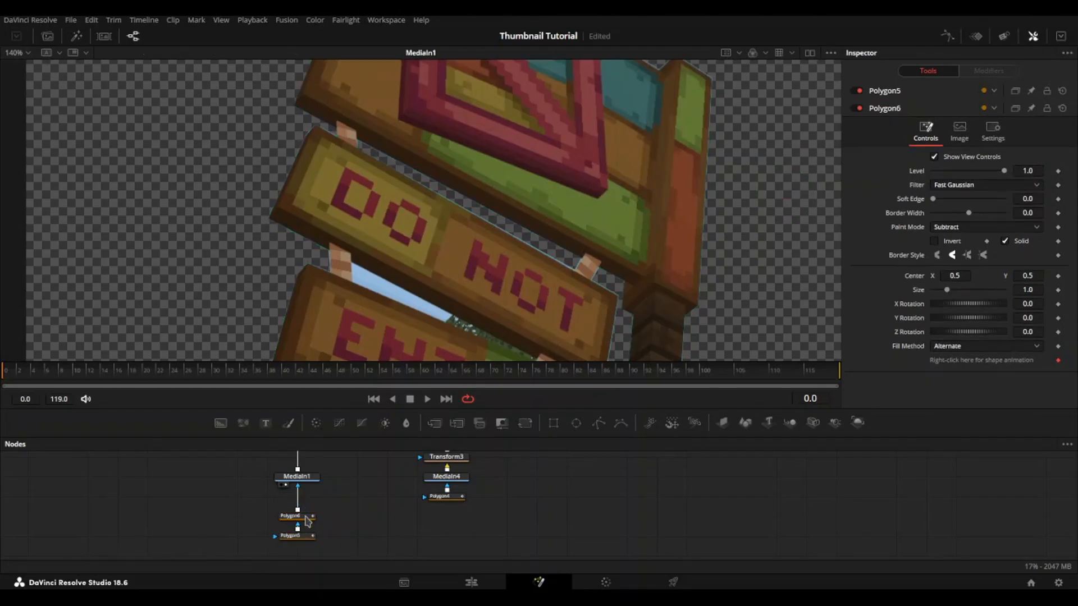
click(599, 430)
scroll(381, 297, up, 5)
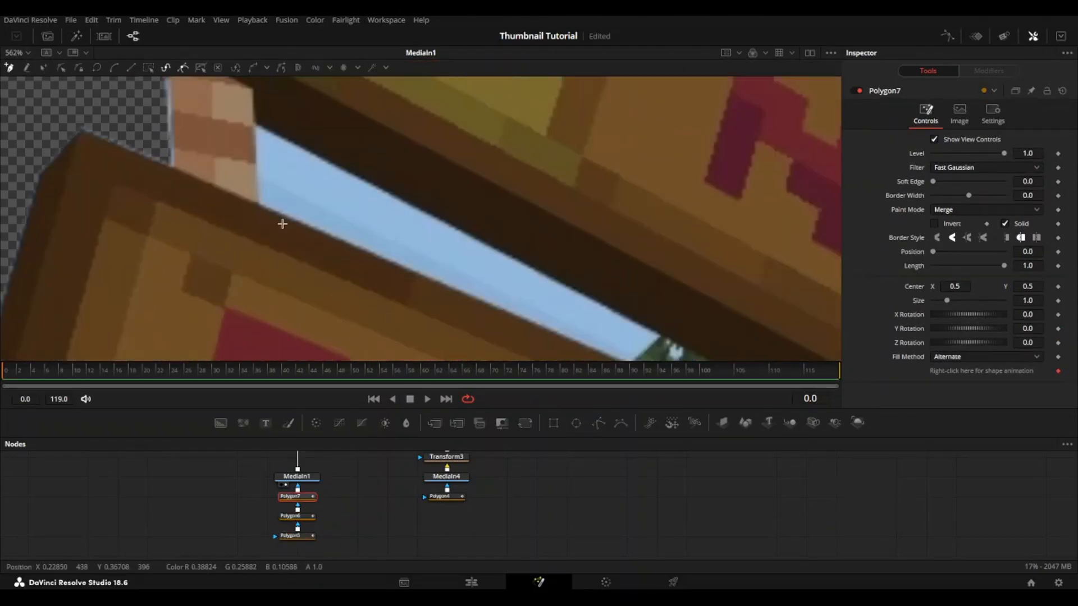
Step: Outline the gap between the DO NOT and ENTER boards with Polygon7 and set its paint mode to Subtract
click(256, 126)
click(259, 204)
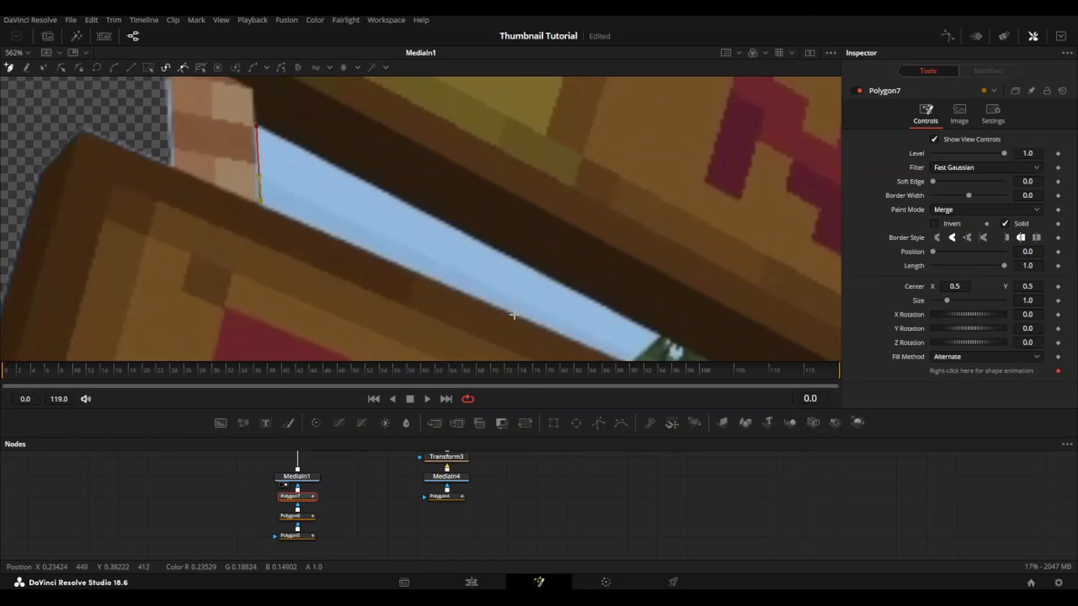
drag(668, 337, 343, 87)
drag(645, 308, 399, 286)
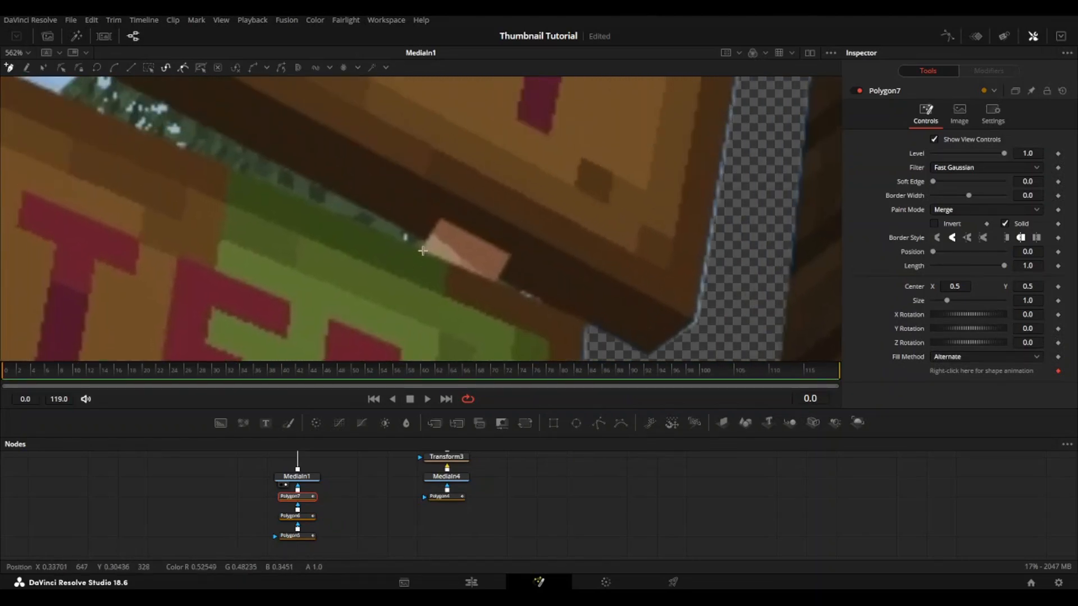
click(423, 251)
click(427, 241)
drag(319, 218, 748, 548)
click(115, 185)
click(971, 210)
click(969, 250)
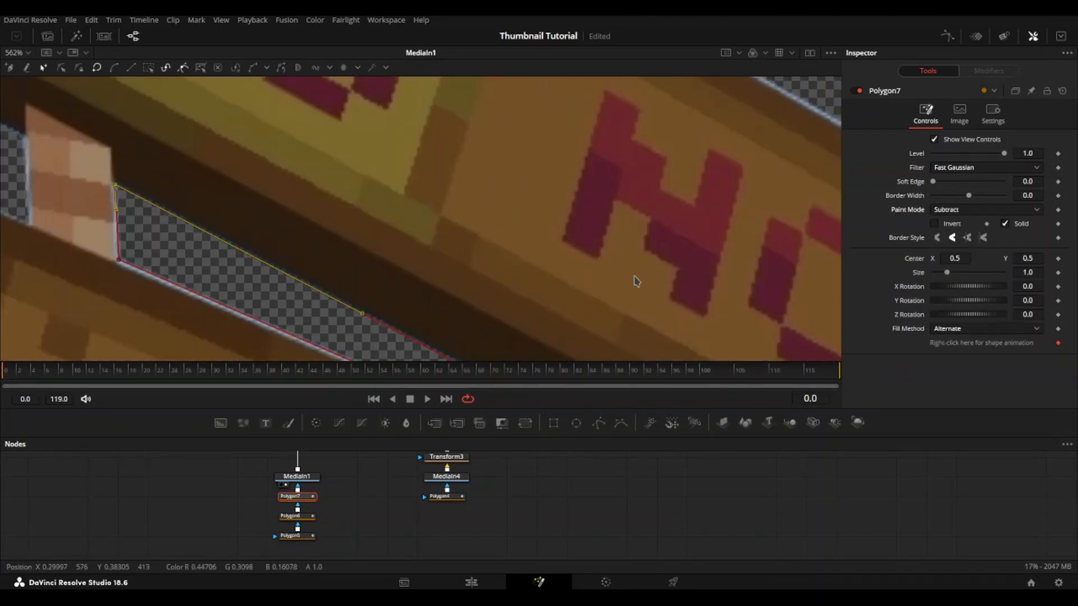
Step: Fit the signpost cutout in the viewer, deselect its mask and display MediaOut1
scroll(641, 251, down, 10)
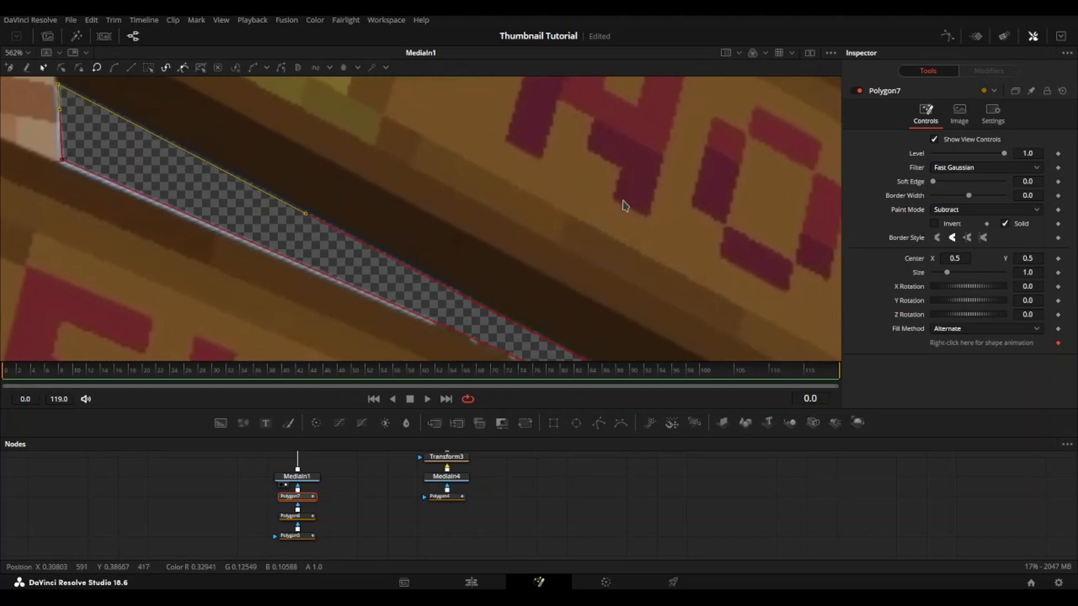
click(565, 473)
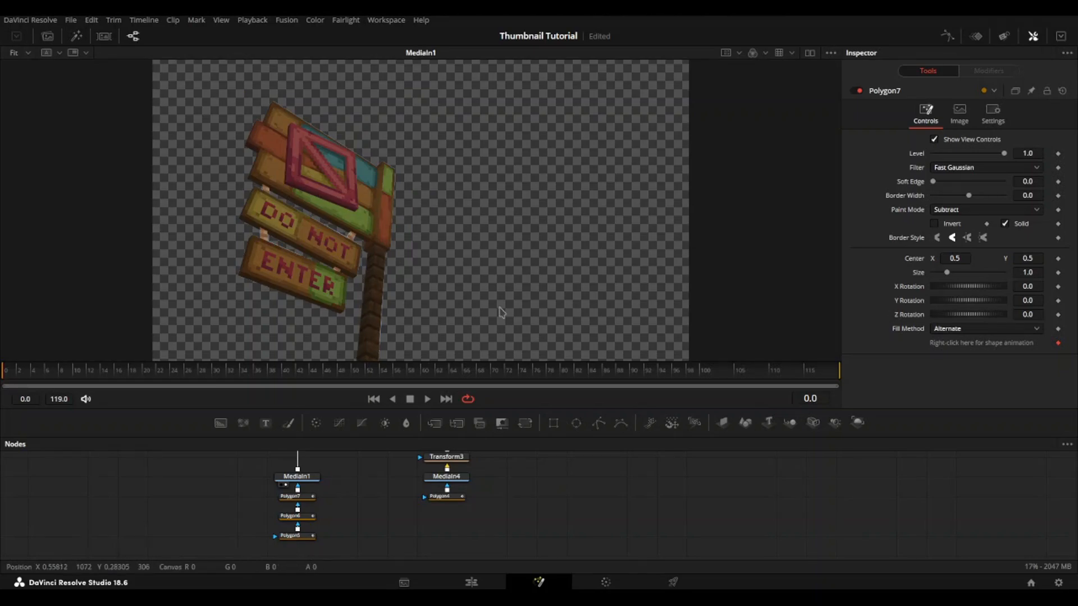
drag(423, 502, 460, 562)
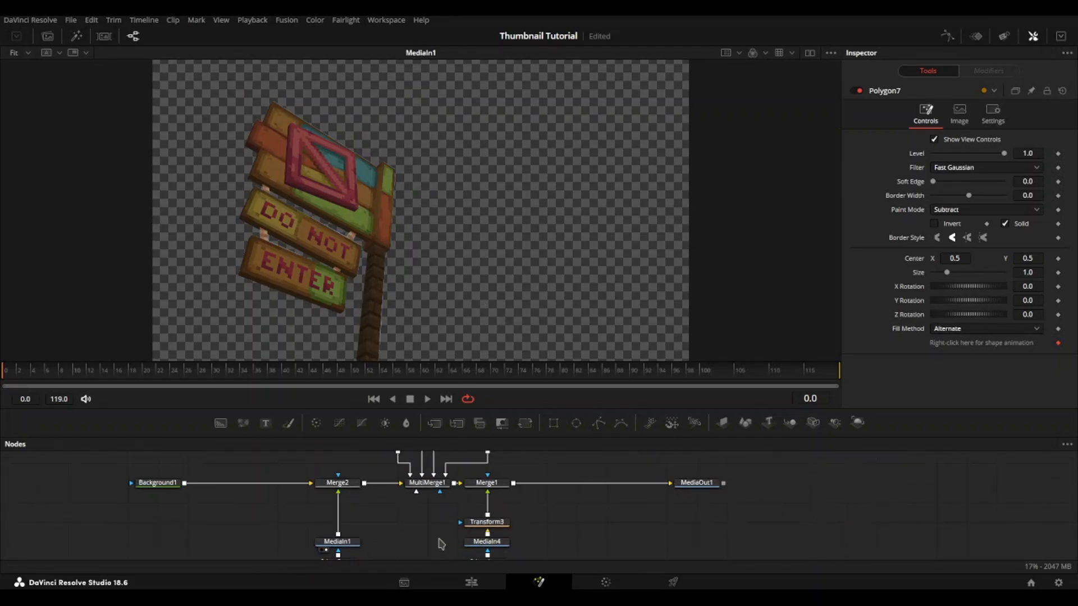
drag(643, 500, 593, 499)
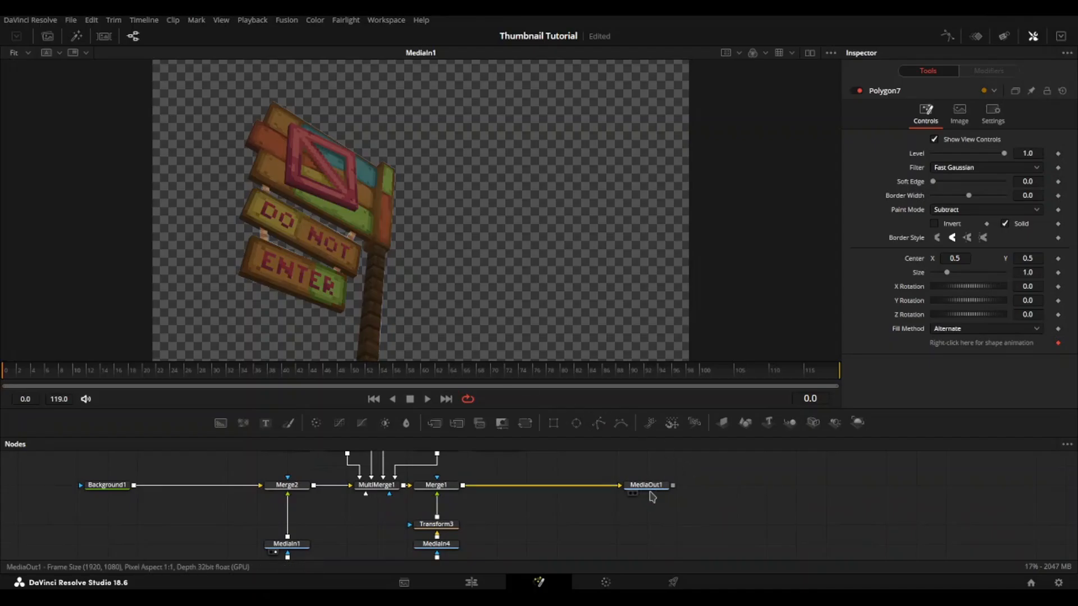
click(651, 486)
key(1)
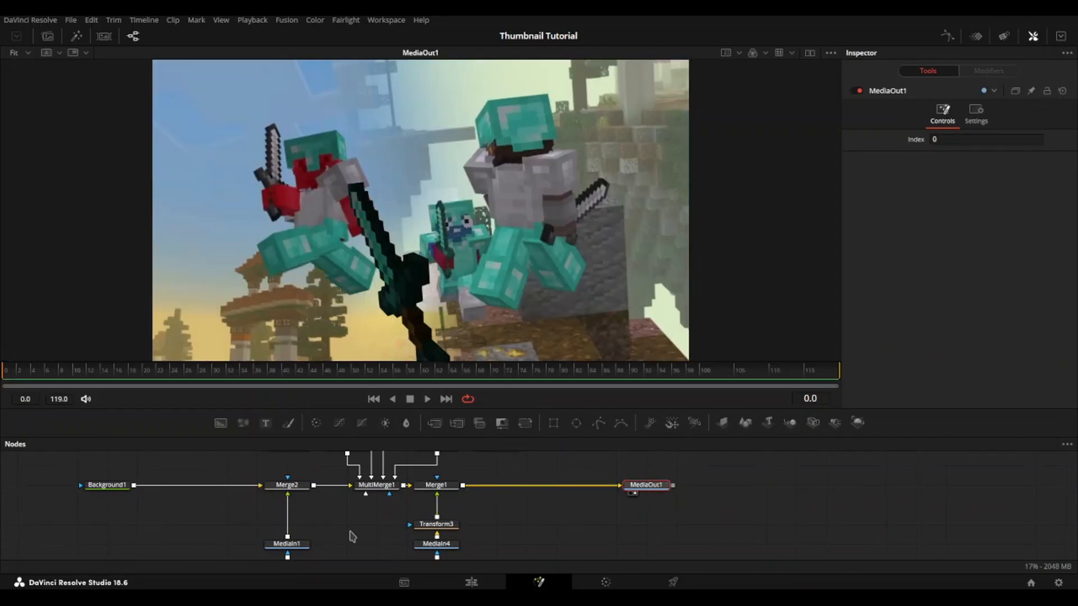
Step: Delete the Merge2 node and connect MediaIn1's output to MultiMerge1
drag(312, 504, 332, 511)
click(313, 492)
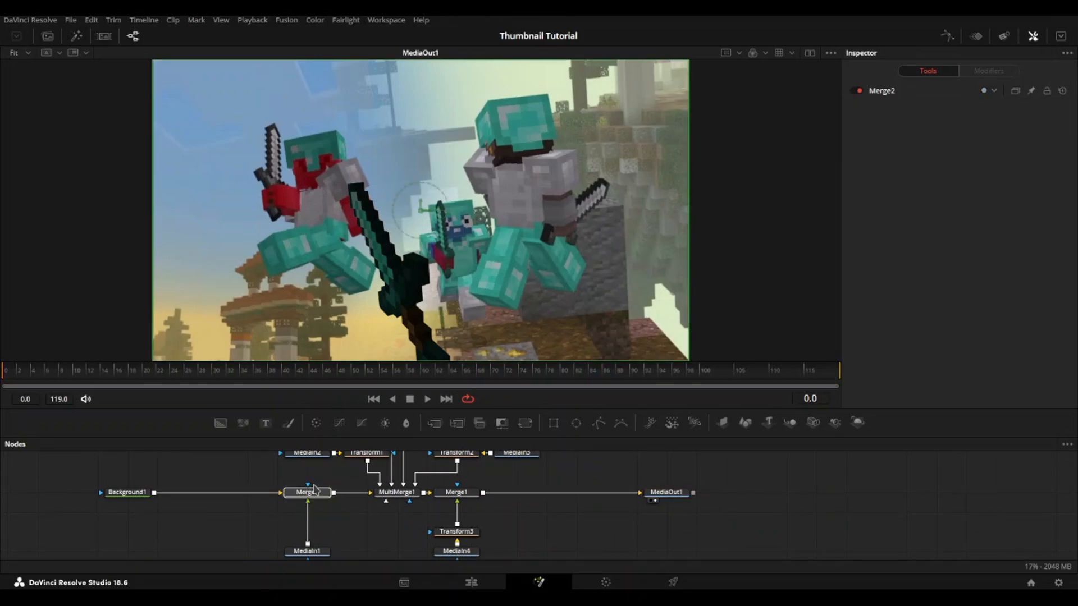
key(Delete)
scroll(344, 531, down, 1)
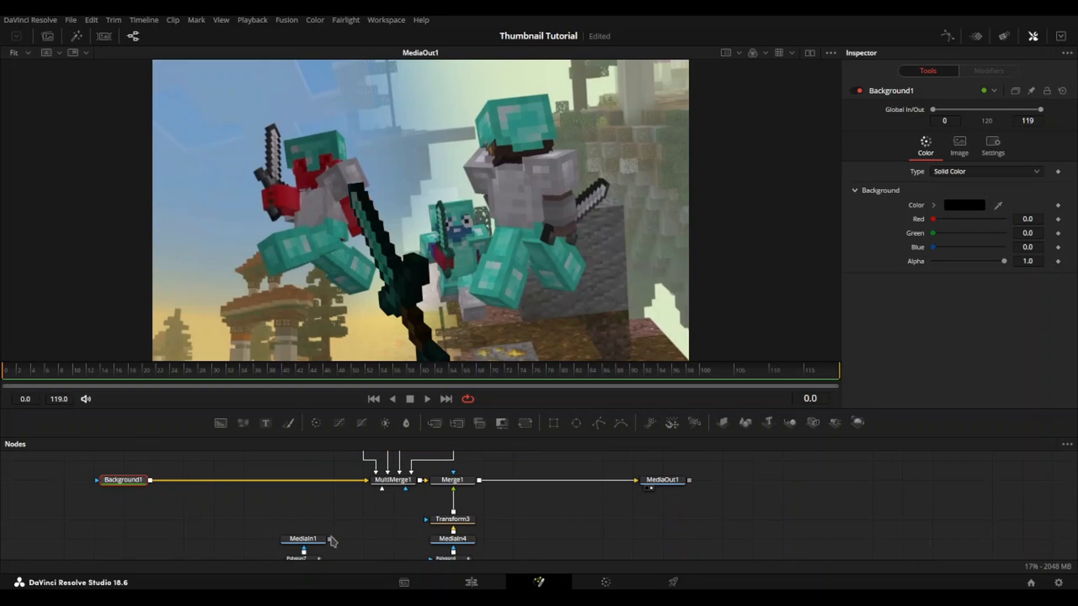
drag(330, 538, 394, 488)
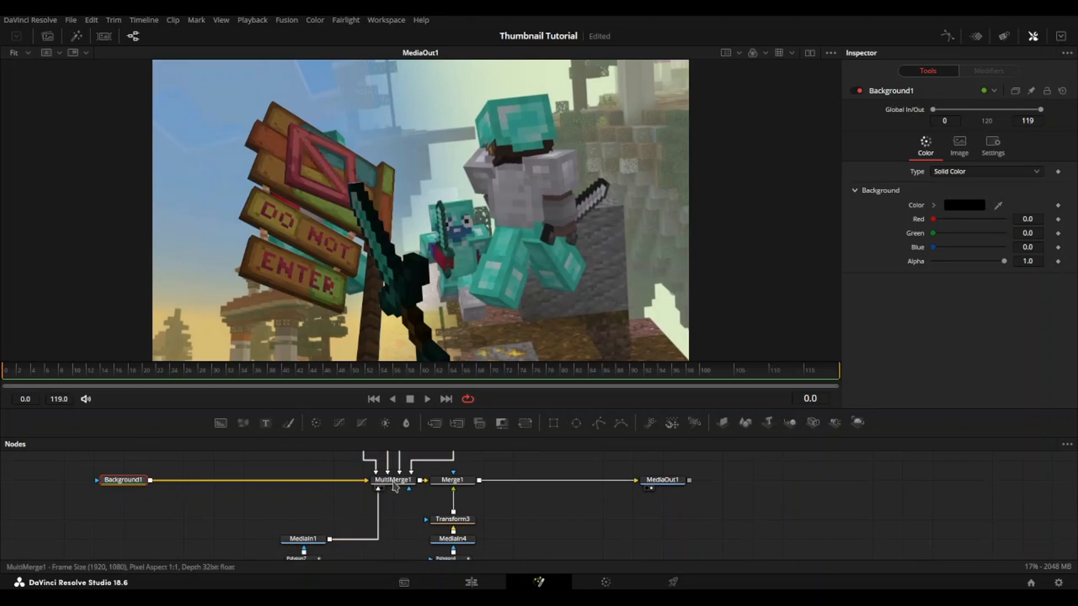
Step: Move the MediaIn1 layer in MultiMerge1's layer list between the Transform1_1 and MediaIn3 layers
click(395, 487)
mouse_move(910, 202)
mouse_down()
mouse_move(938, 170)
mouse_move(909, 197)
mouse_move(936, 198)
mouse_move(921, 203)
mouse_up()
drag(921, 155, 928, 171)
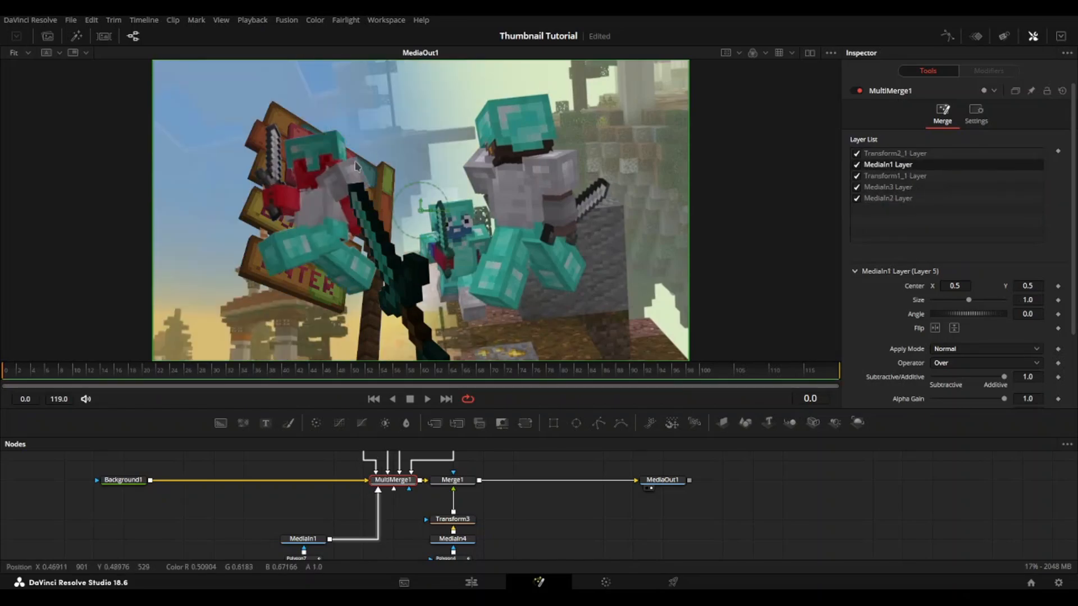
drag(914, 165, 931, 181)
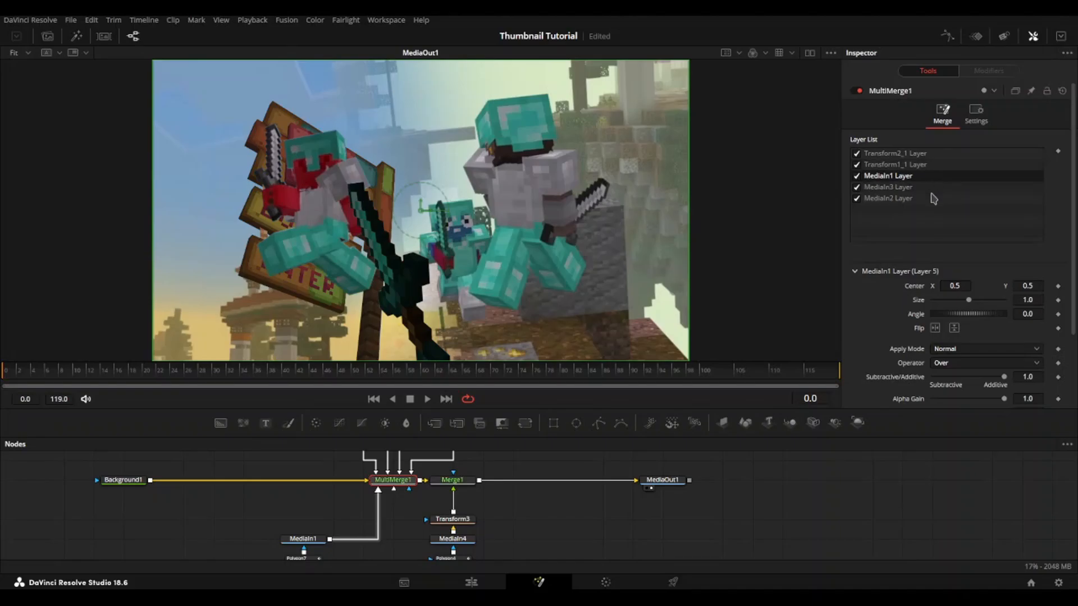
Step: Add a Transform node after MediaIn1 with centre X 1.039 and Y 0.804, size 0.868 and angle 9.4
click(321, 540)
click(525, 423)
drag(963, 151, 1041, 150)
drag(1019, 223, 1054, 222)
drag(1023, 152, 1017, 195)
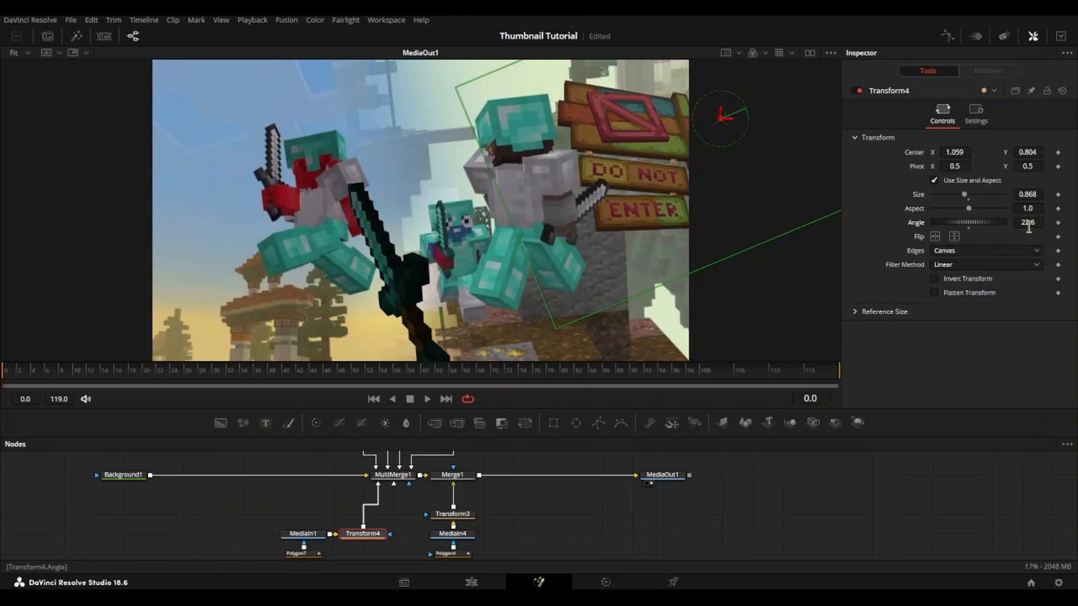
drag(1029, 223, 1015, 222)
drag(957, 152, 950, 153)
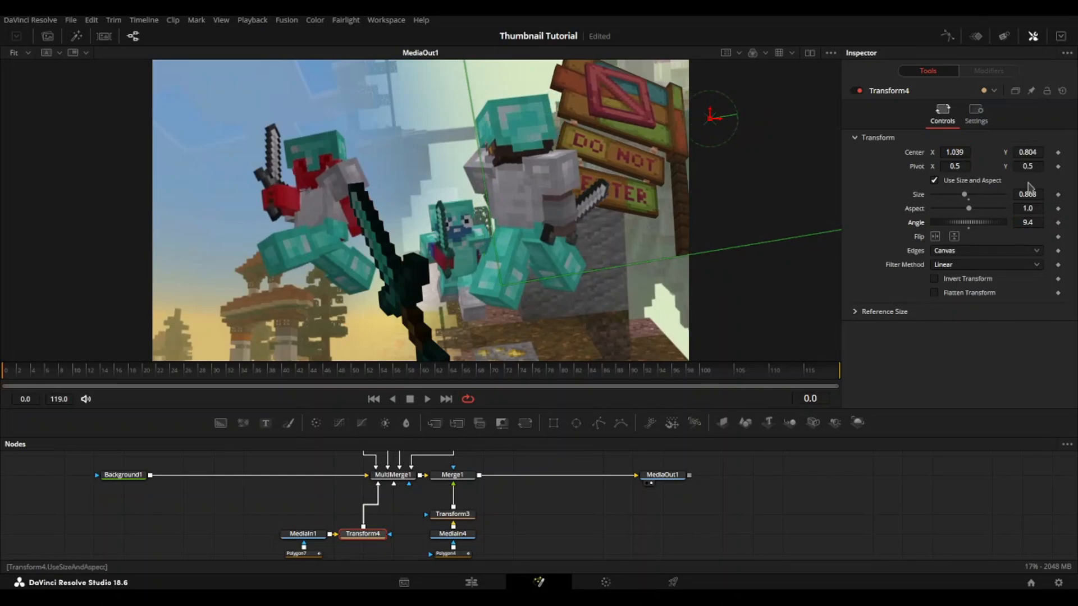
Step: Set Transform4's angle to 14.1 and arrange MediaIn1 with its polygon masks beneath Transform4 in the node graph
drag(1031, 222, 1037, 223)
click(799, 489)
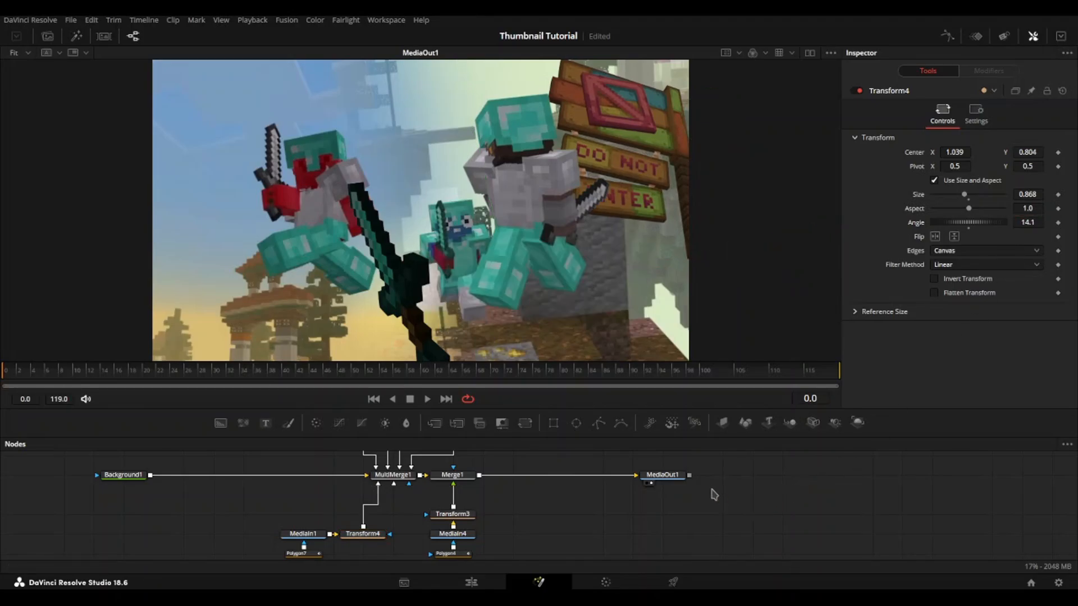
drag(253, 470, 294, 567)
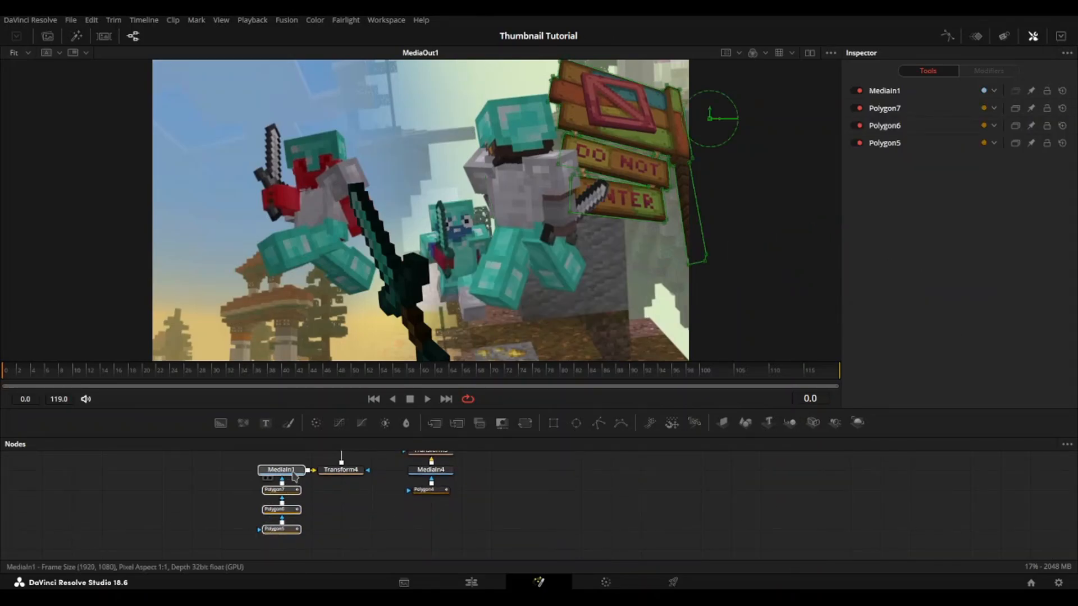
drag(290, 471, 357, 541)
click(300, 517)
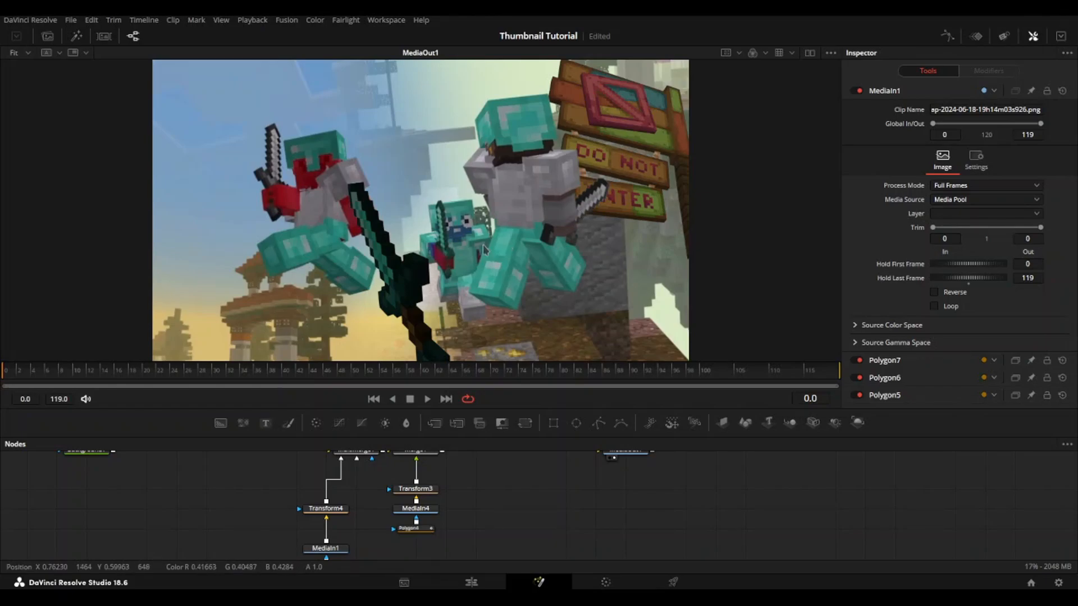
Step: Add a Blur node with blur size 5.5 after Transform1, place it beneath that node, and paste a copy after Transform2
drag(415, 484, 428, 563)
drag(427, 501, 443, 478)
mouse_move(364, 479)
mouse_down()
mouse_move(405, 498)
mouse_move(351, 496)
mouse_up()
click(368, 496)
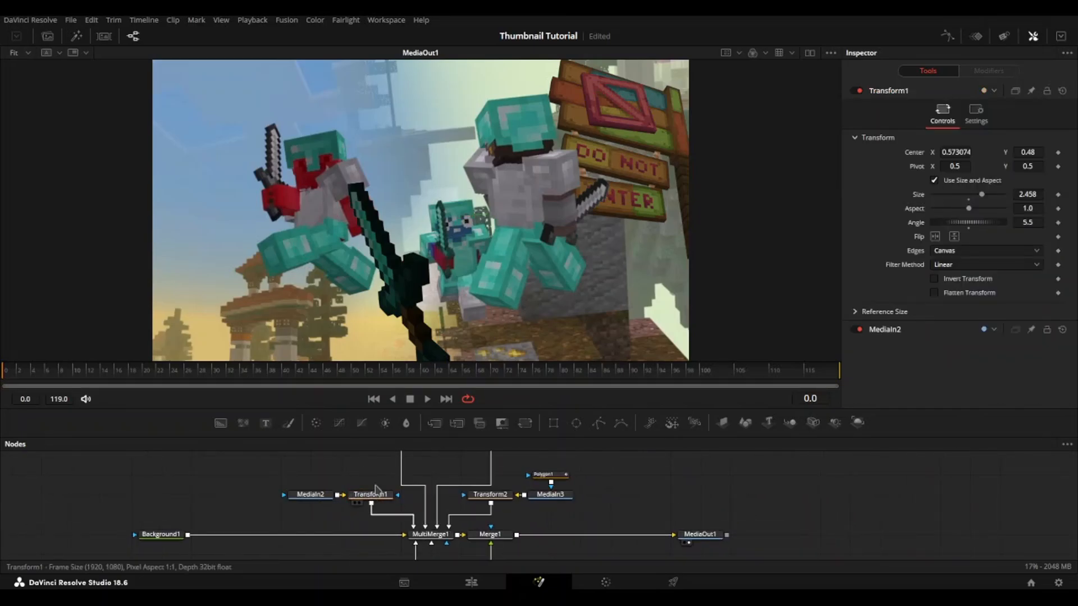
click(403, 427)
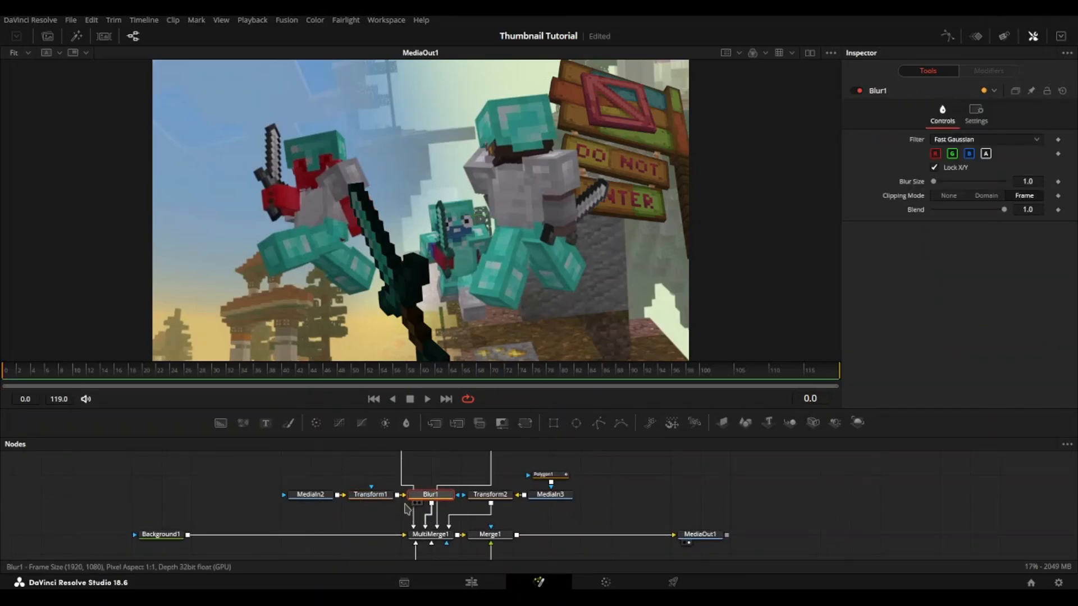
drag(431, 495, 375, 517)
mouse_move(943, 187)
mouse_down()
mouse_move(951, 180)
mouse_move(935, 180)
mouse_up()
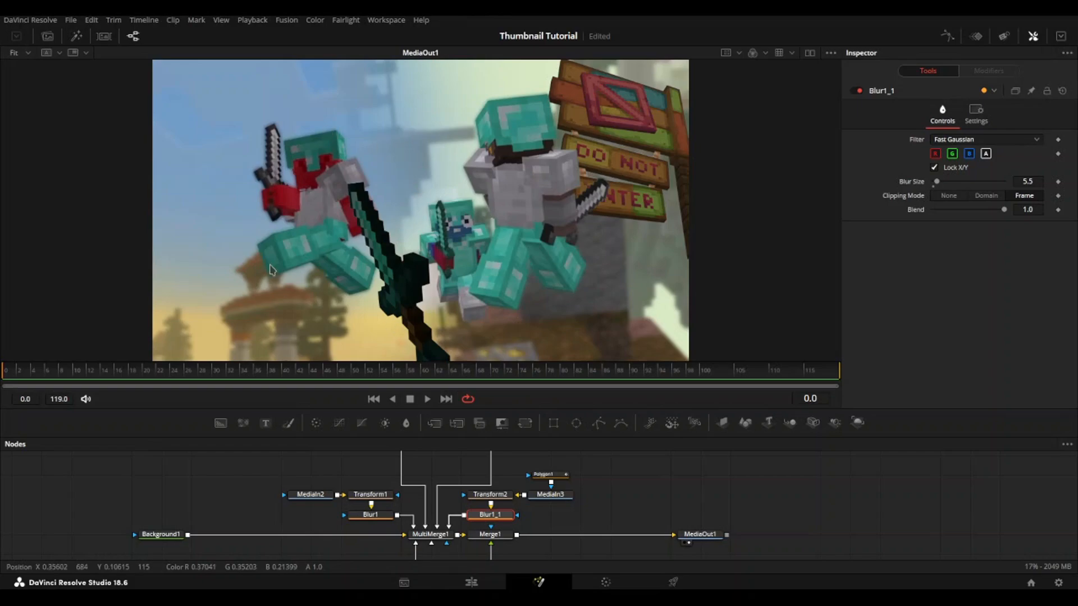
Step: Insert a Blur node with blur size 22.0 between MediaIn1 and Transform4, and set Transform4's angle to 16.5
scroll(584, 511, down, 2)
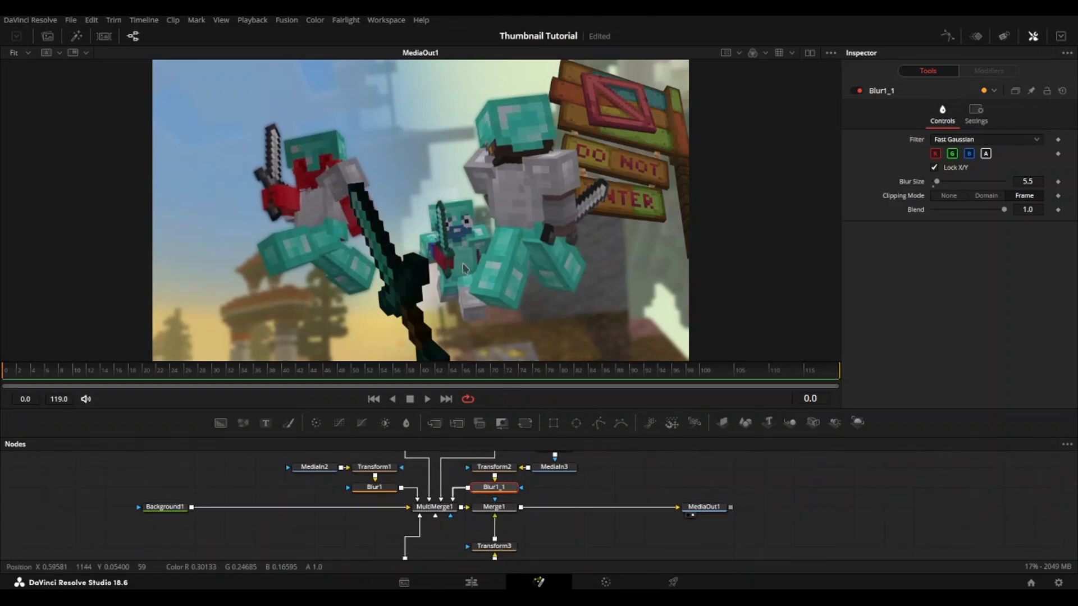
scroll(570, 508, down, 5)
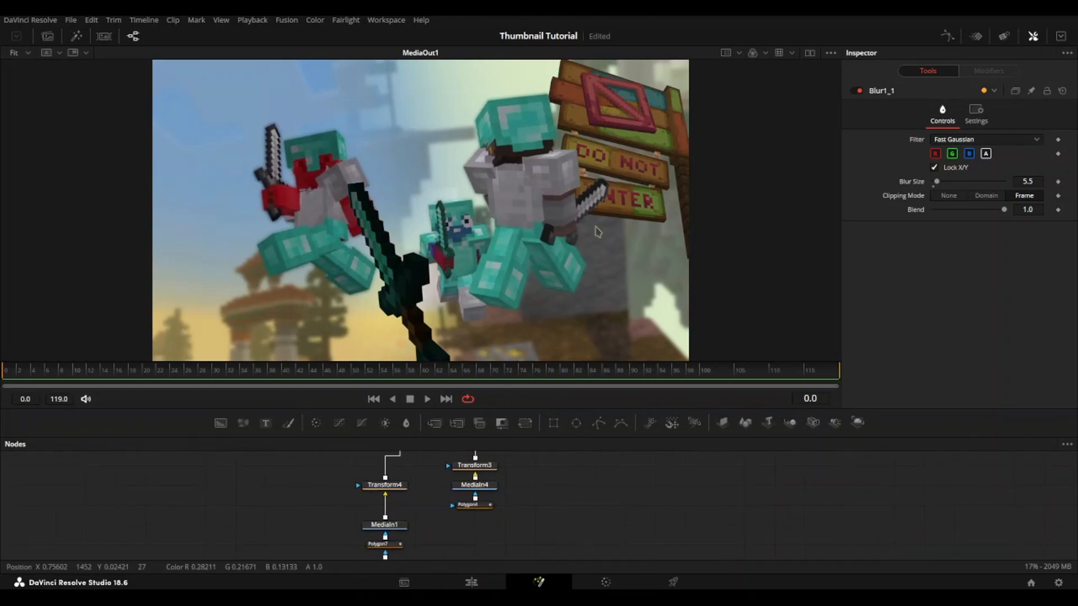
click(395, 527)
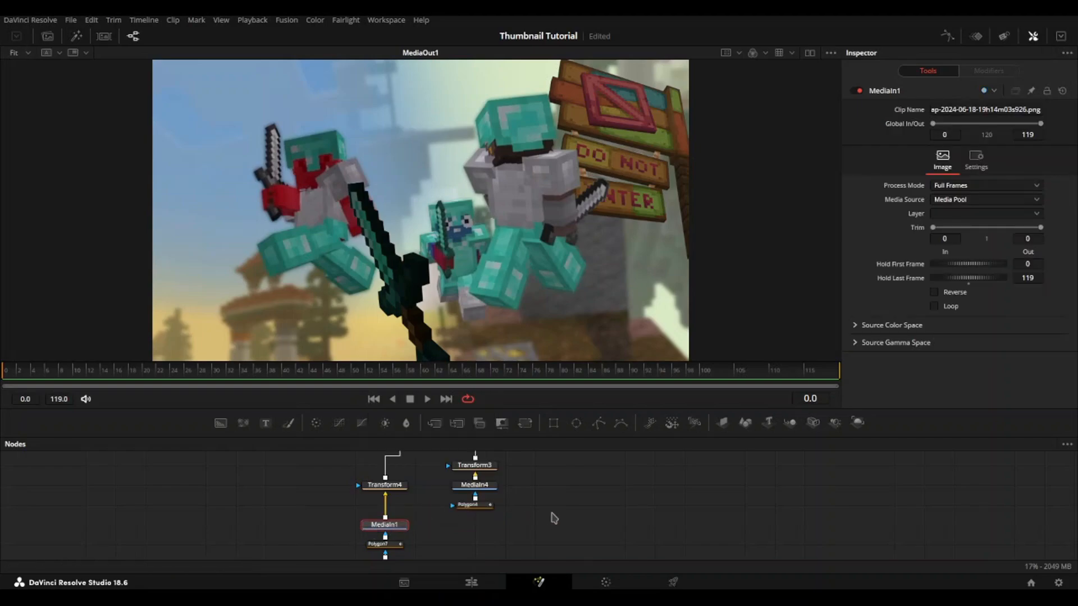
click(409, 426)
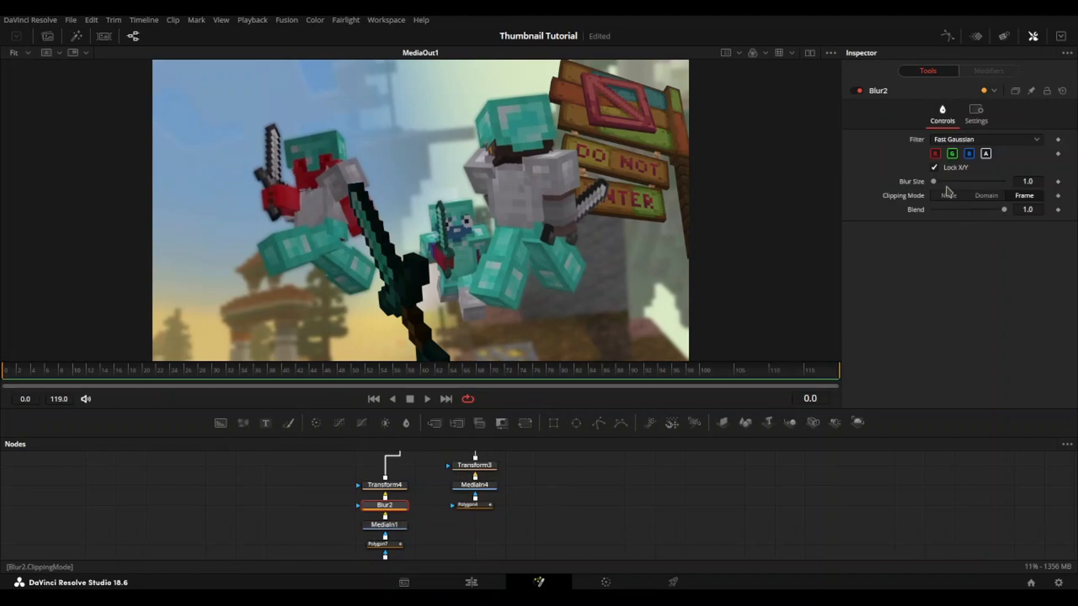
drag(946, 186, 962, 184)
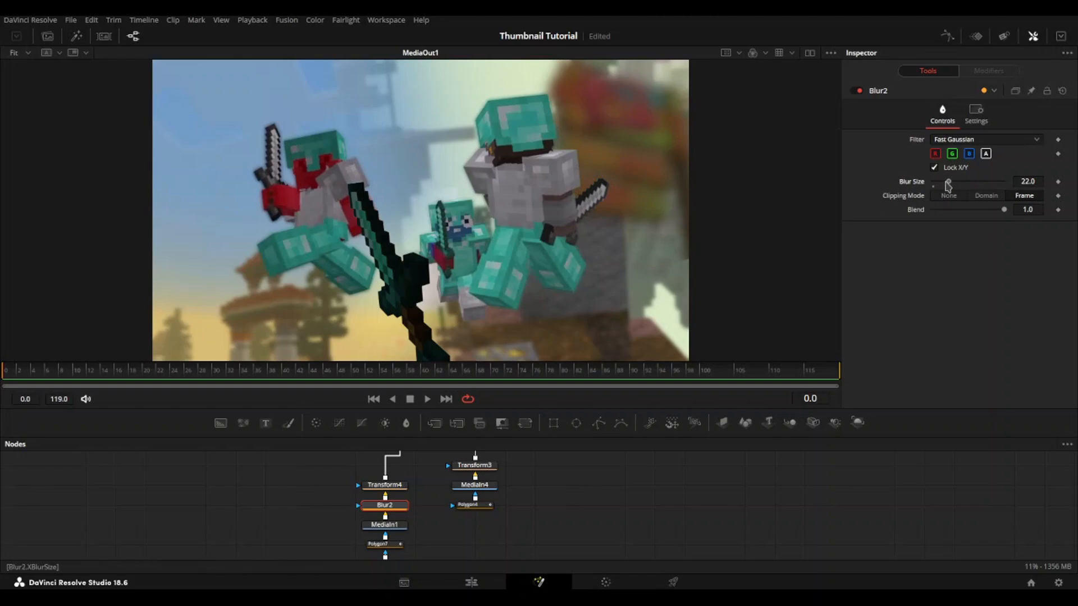
click(400, 485)
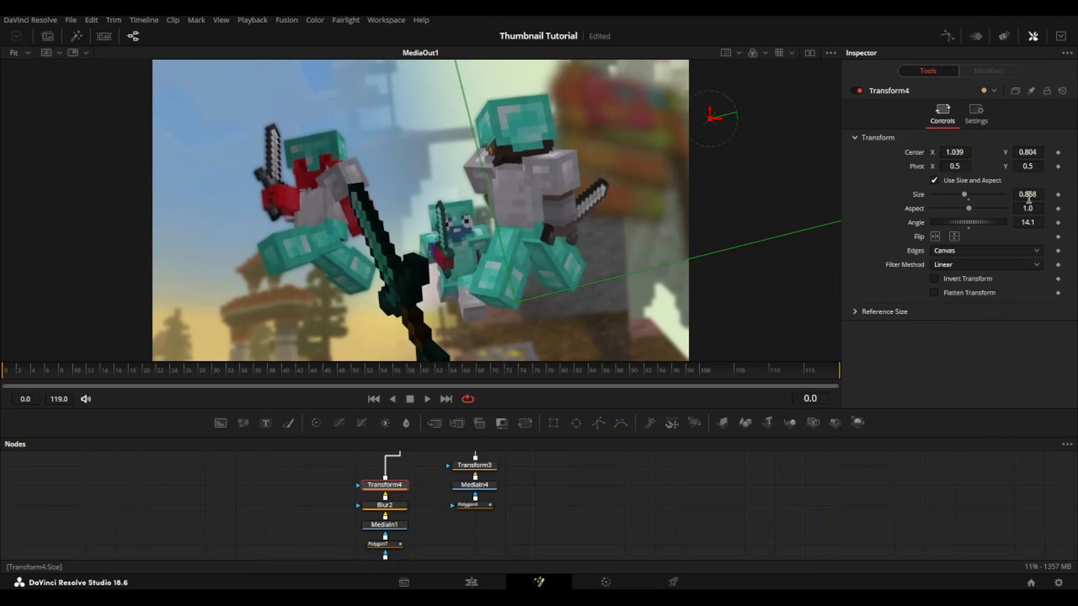
drag(969, 222, 978, 222)
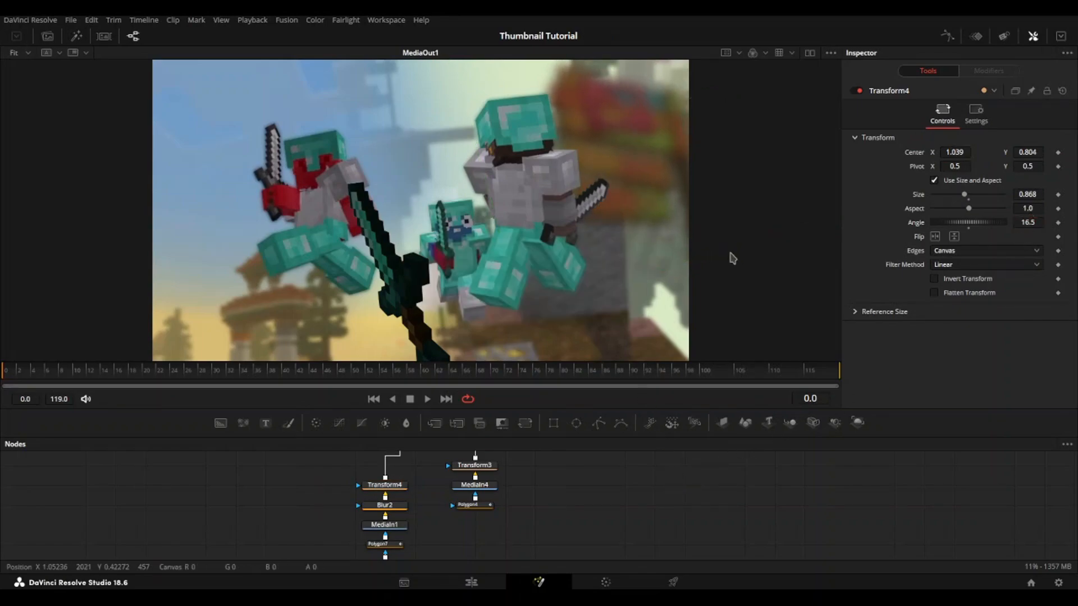
Step: Add a Drop Shadow after Transform3 with shadow strength 1.0, drop distance 0.0 and blur 0.449, and save the project
mouse_move(494, 519)
mouse_down()
mouse_move(492, 540)
mouse_move(501, 503)
mouse_up()
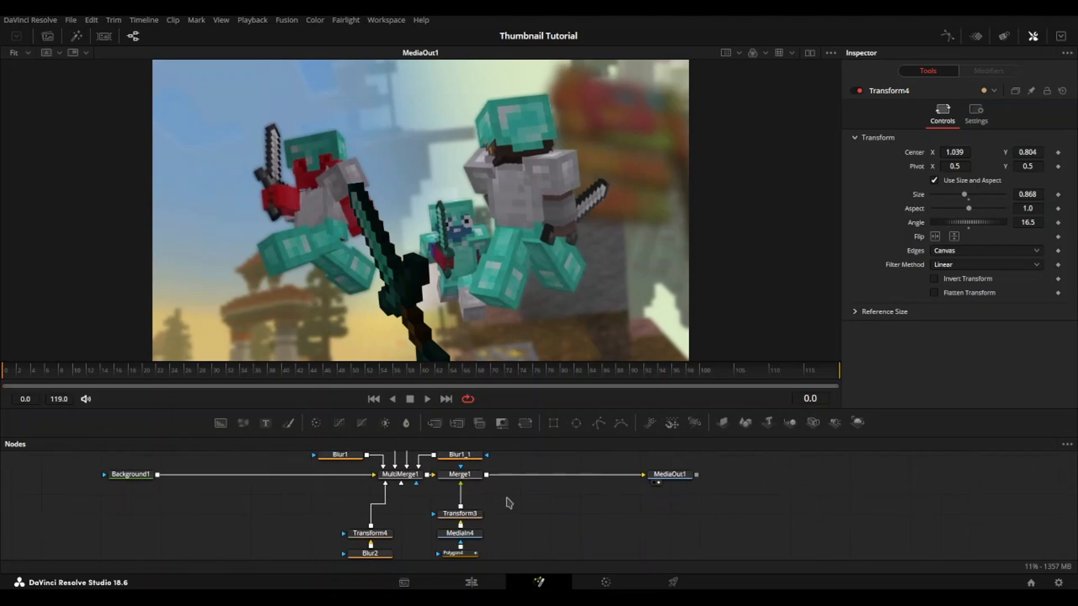
click(501, 503)
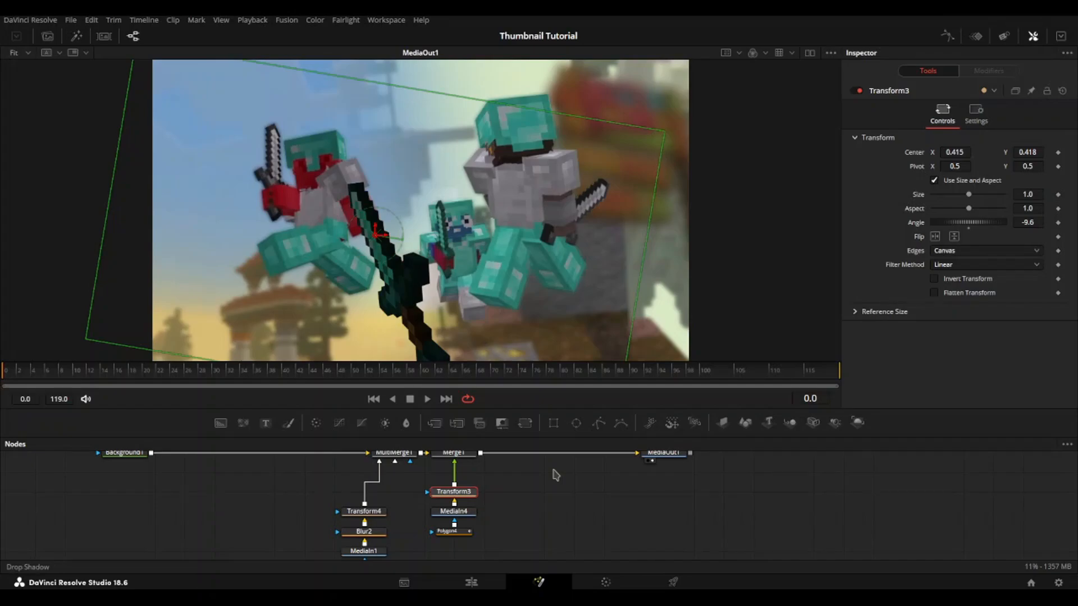
drag(951, 167, 932, 168)
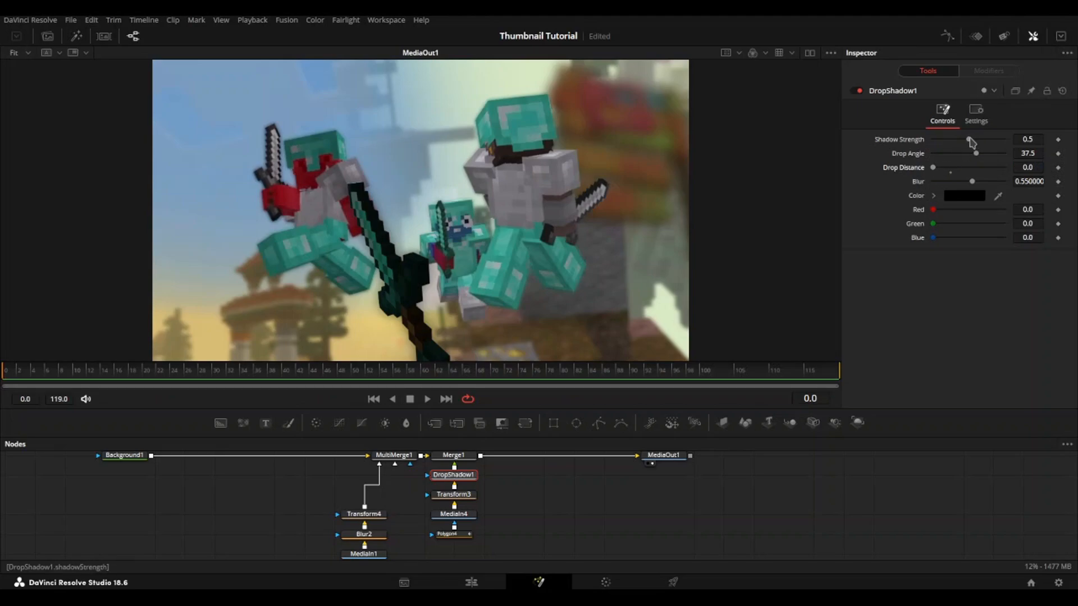
drag(968, 139, 1004, 139)
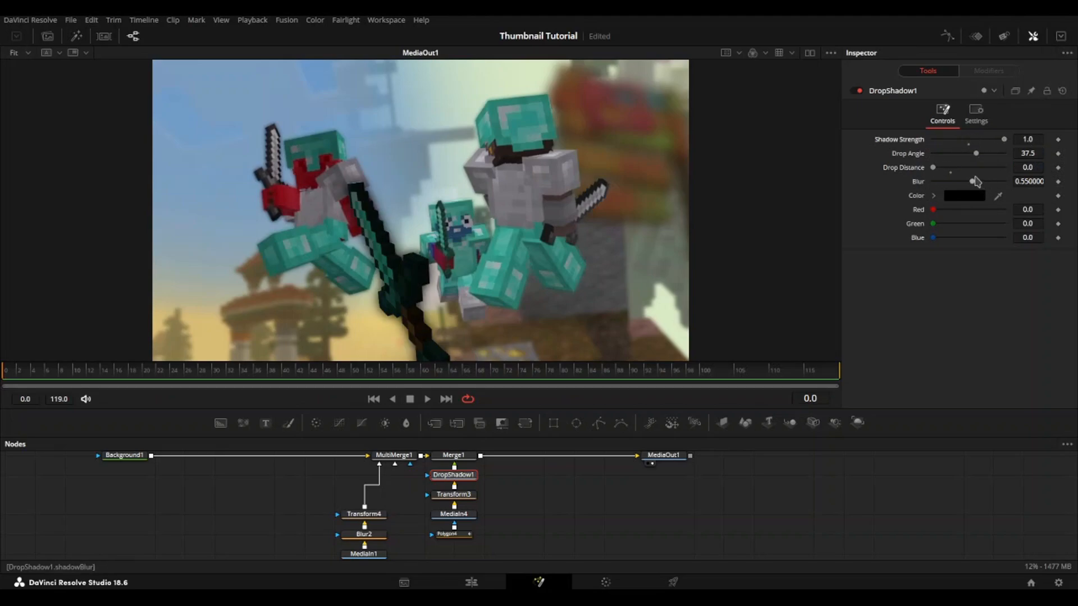
drag(964, 181, 963, 182)
key(ctrl+s)
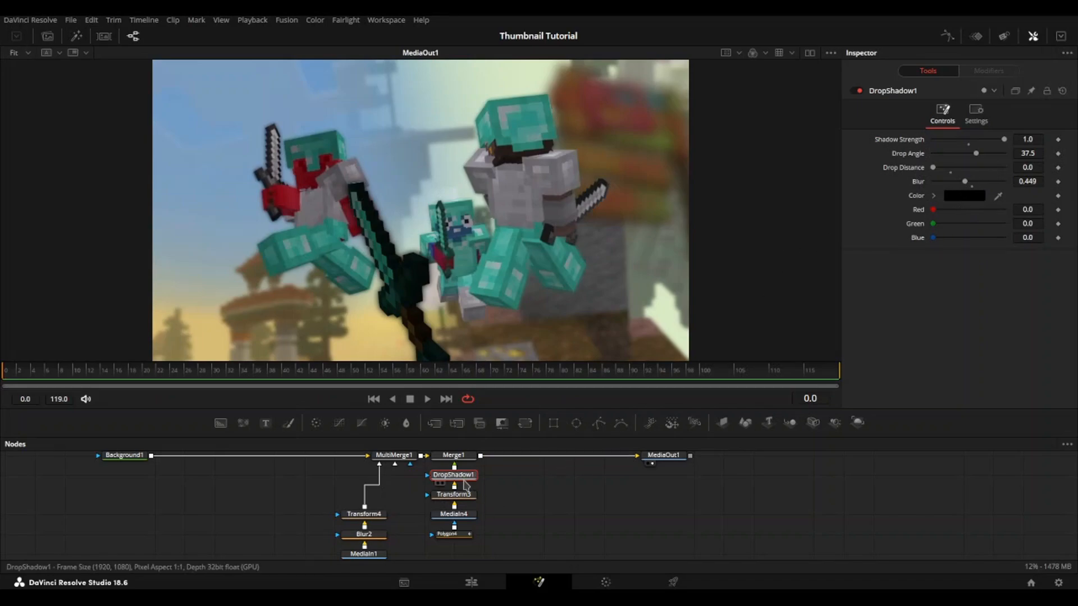
Step: Paste copies of the drop shadow node after Transform1_1 and Transform2_1, and save the project
scroll(405, 475, up, 5)
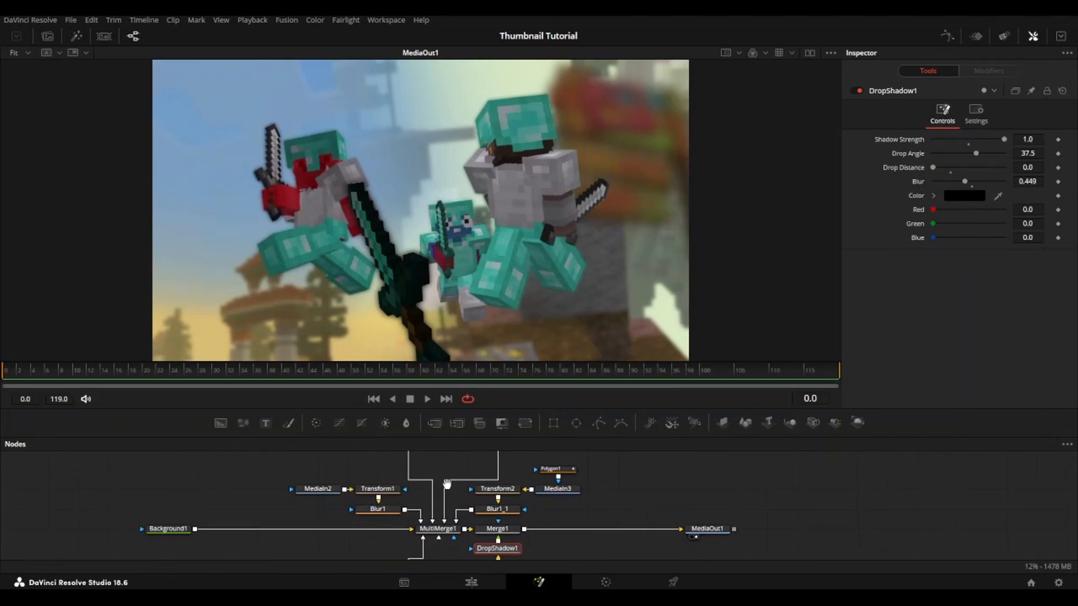
drag(398, 471, 341, 500)
drag(420, 487, 410, 535)
click(404, 481)
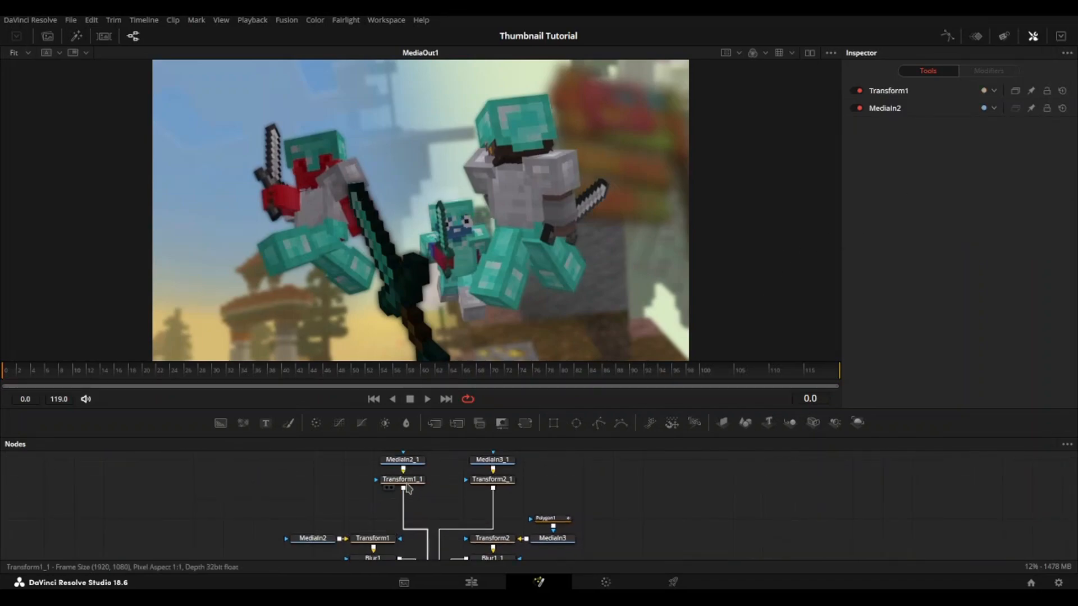
key(ctrl+v)
click(494, 480)
key(ctrl+v)
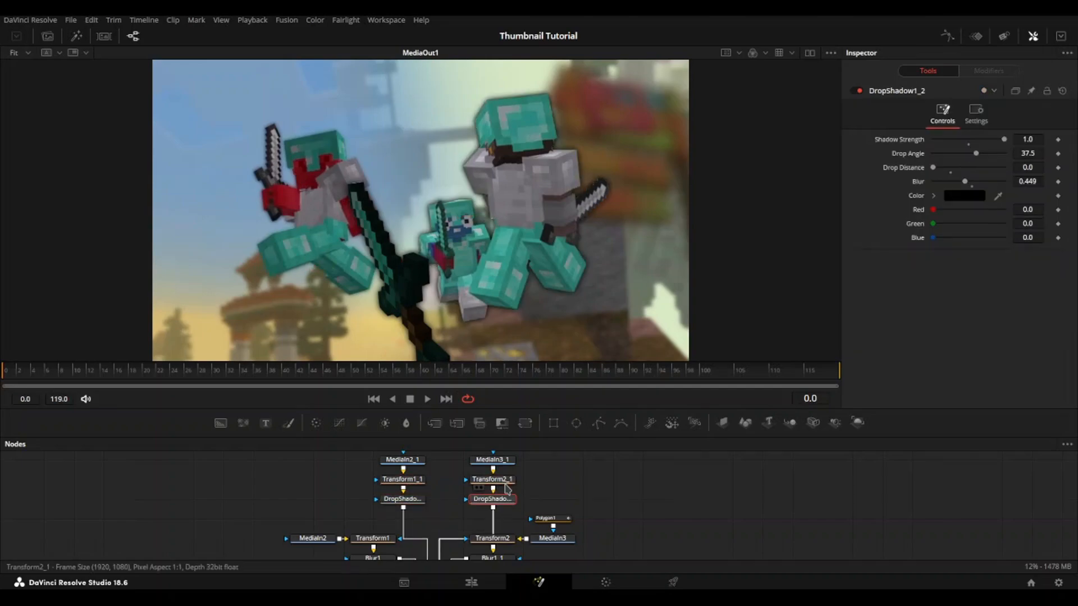
right_click(505, 482)
key(Escape)
key(ctrl+s)
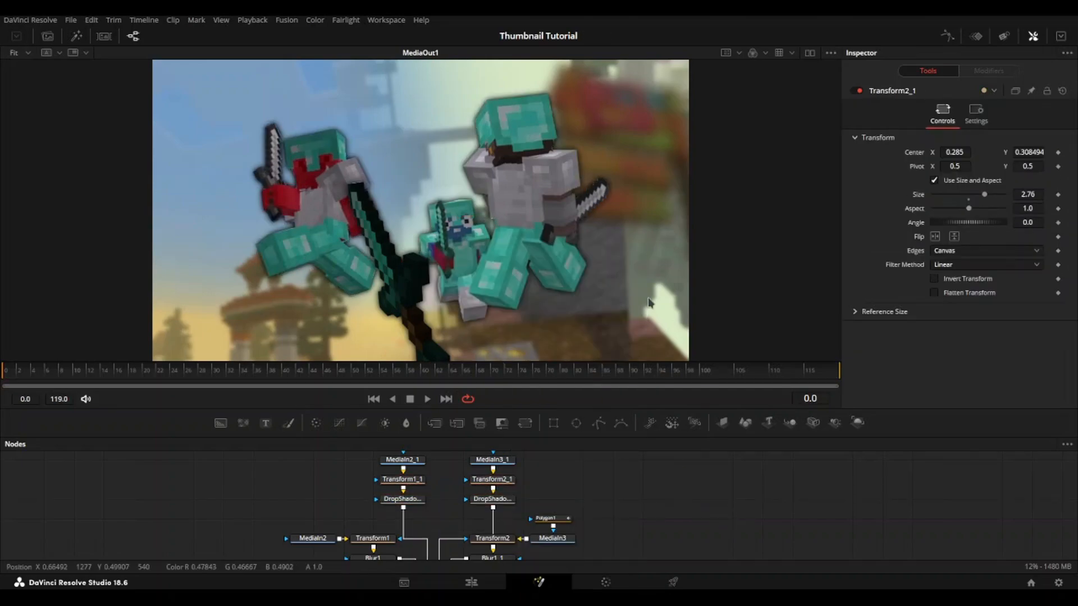
Step: Switch to File Explorer and look through Overlay Pictures, the DaVinci Resolve Assets Overlays folder and the christmas editing pack's video overlays
drag(614, 485, 559, 428)
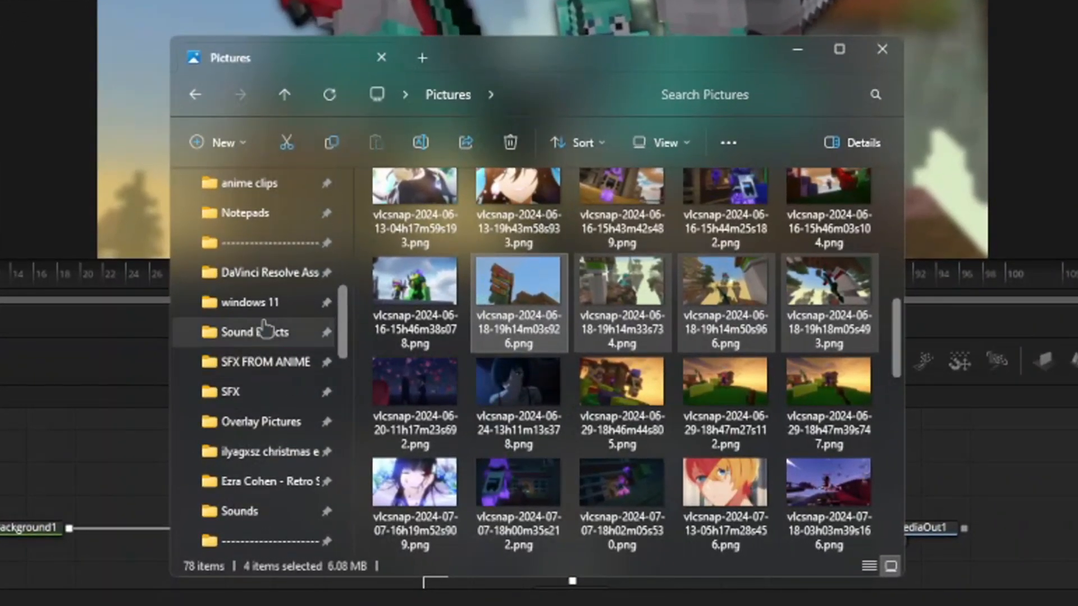
click(277, 337)
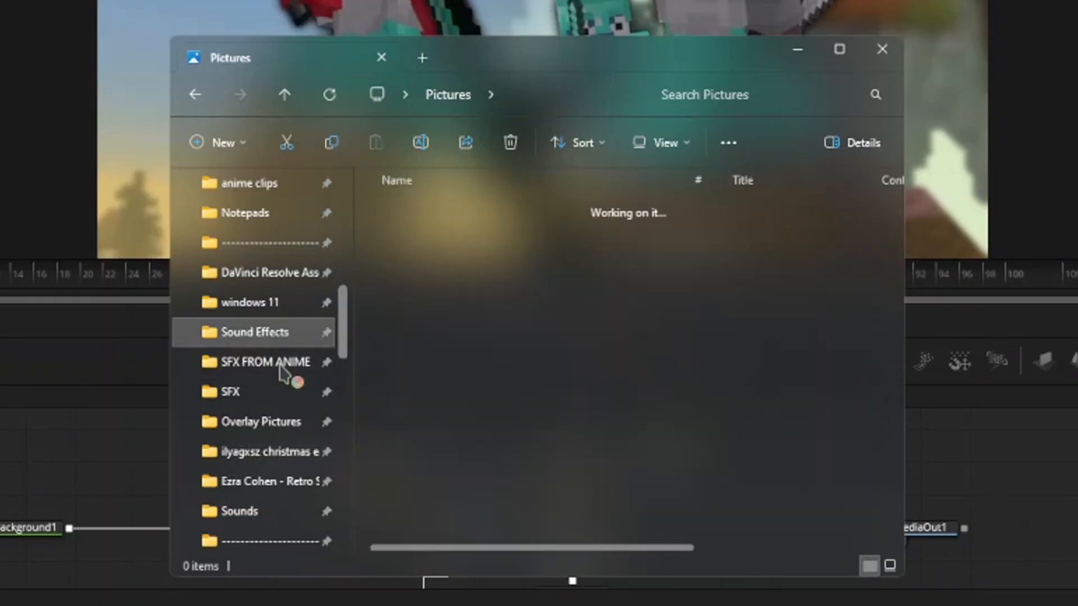
click(273, 420)
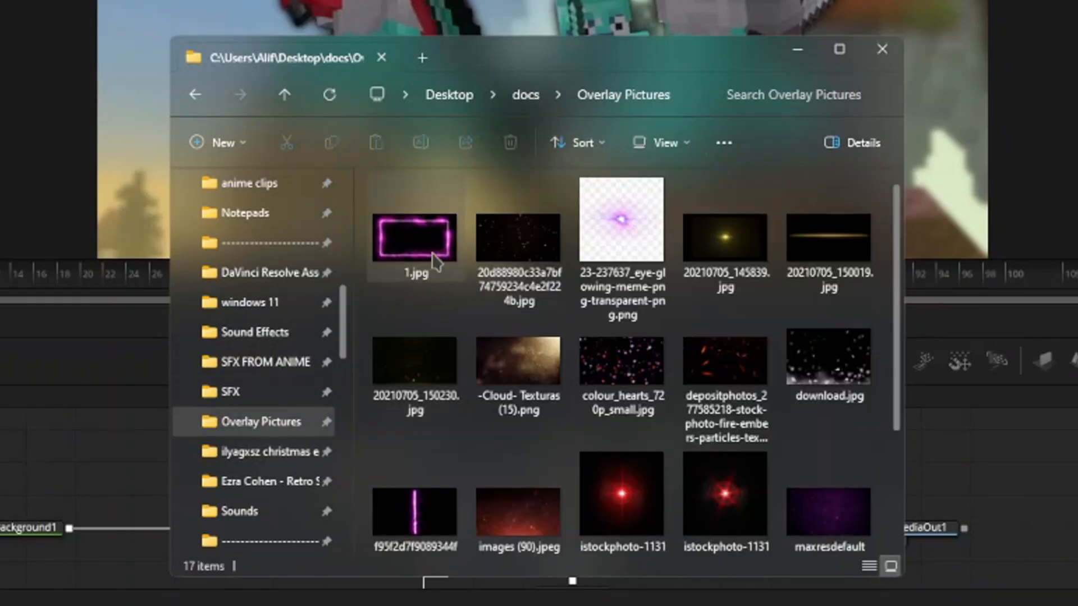
click(264, 273)
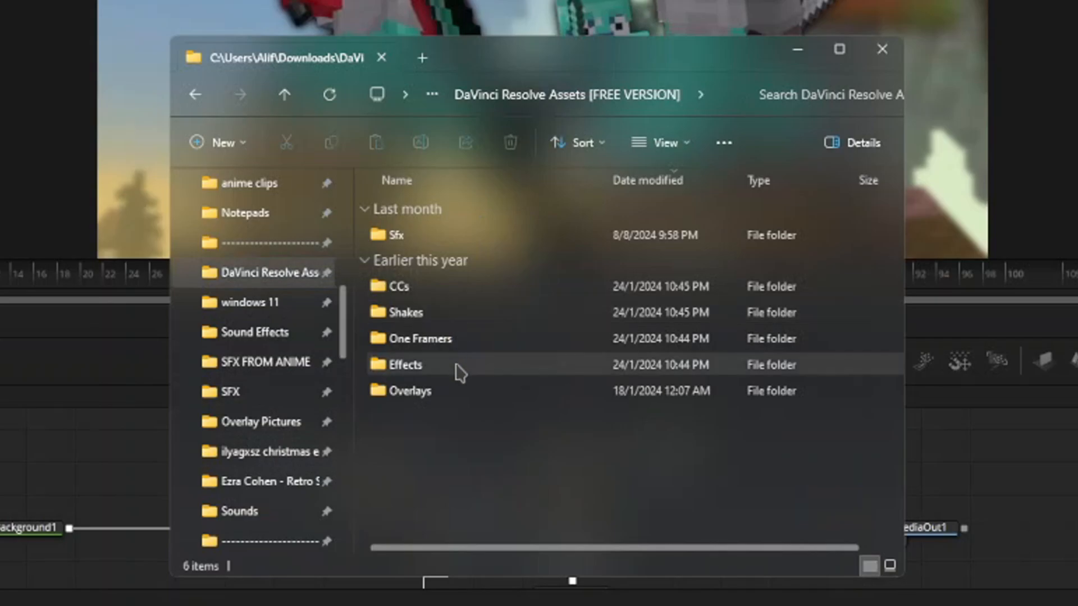
double_click(446, 390)
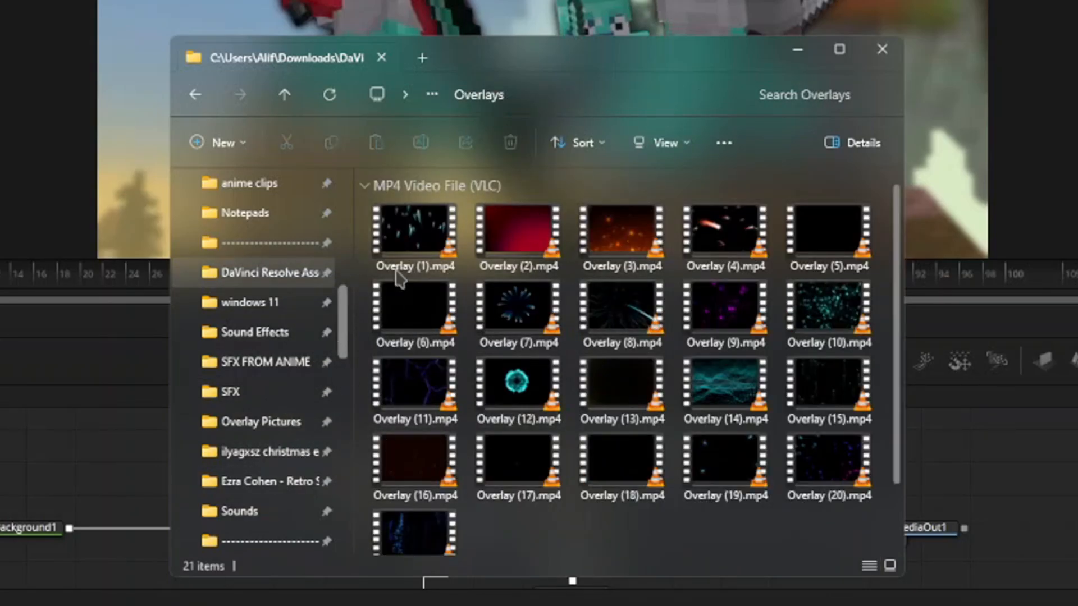
click(284, 452)
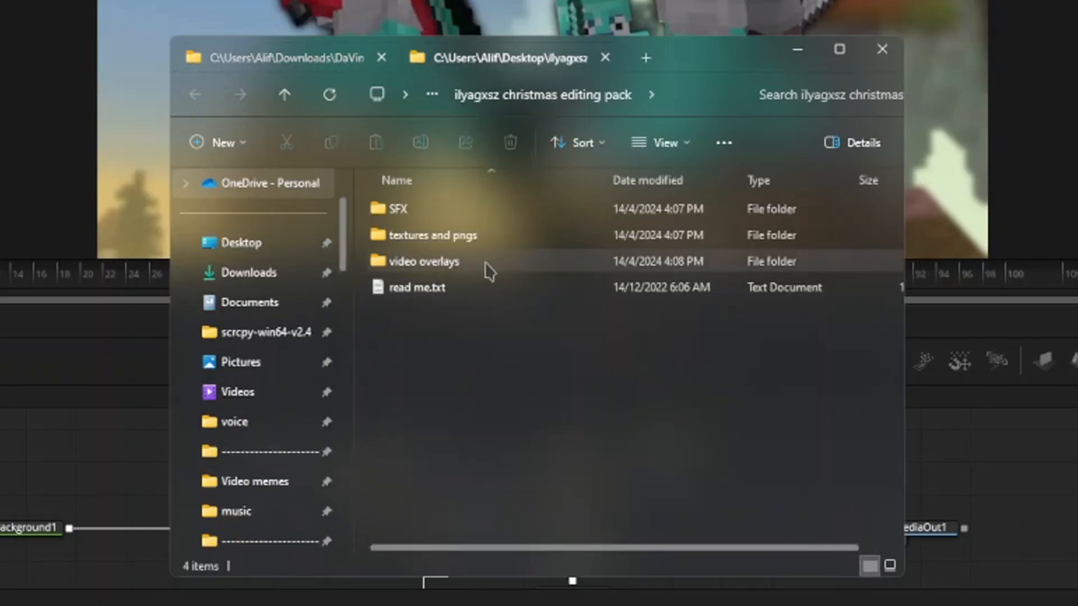
double_click(487, 262)
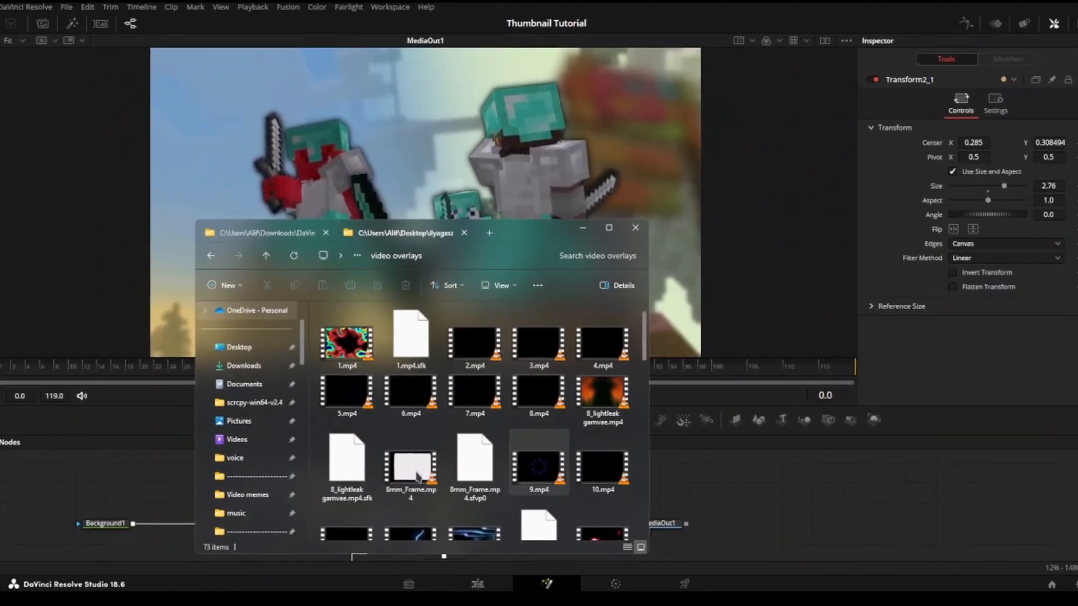
Step: Switch back to DaVinci Resolve, insert a Merge node between Merge1 and MediaOut1, and set its apply mode to Screen
click(93, 485)
click(118, 523)
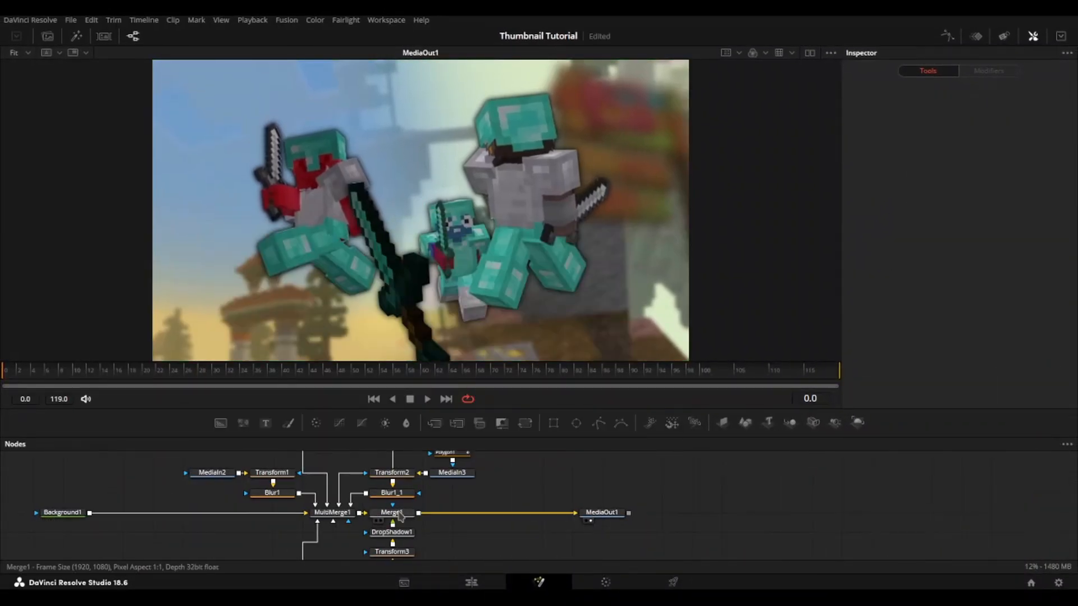
click(400, 514)
click(723, 422)
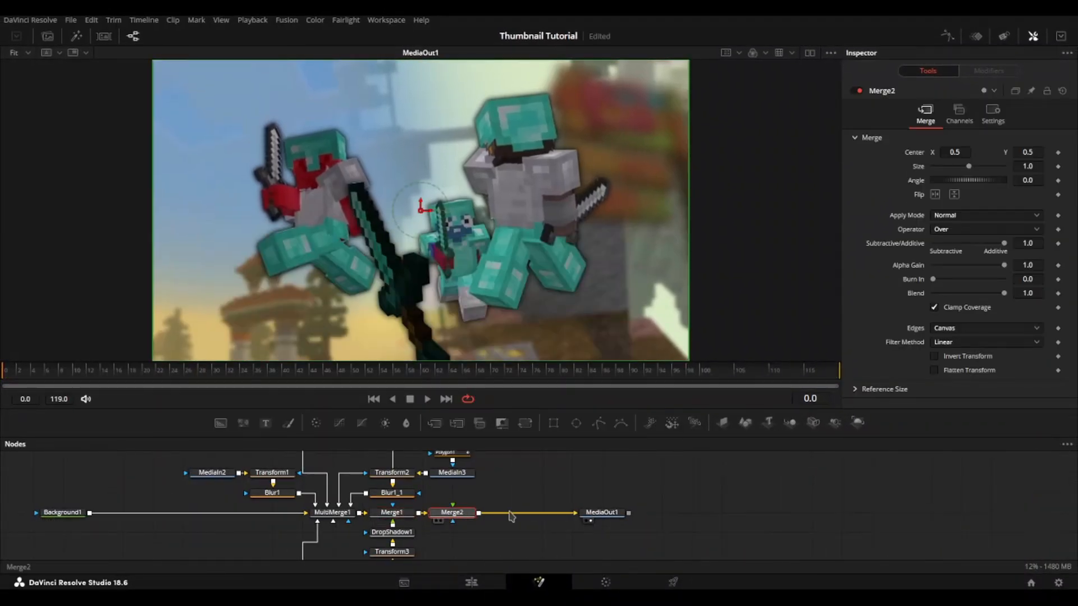
click(973, 215)
click(949, 230)
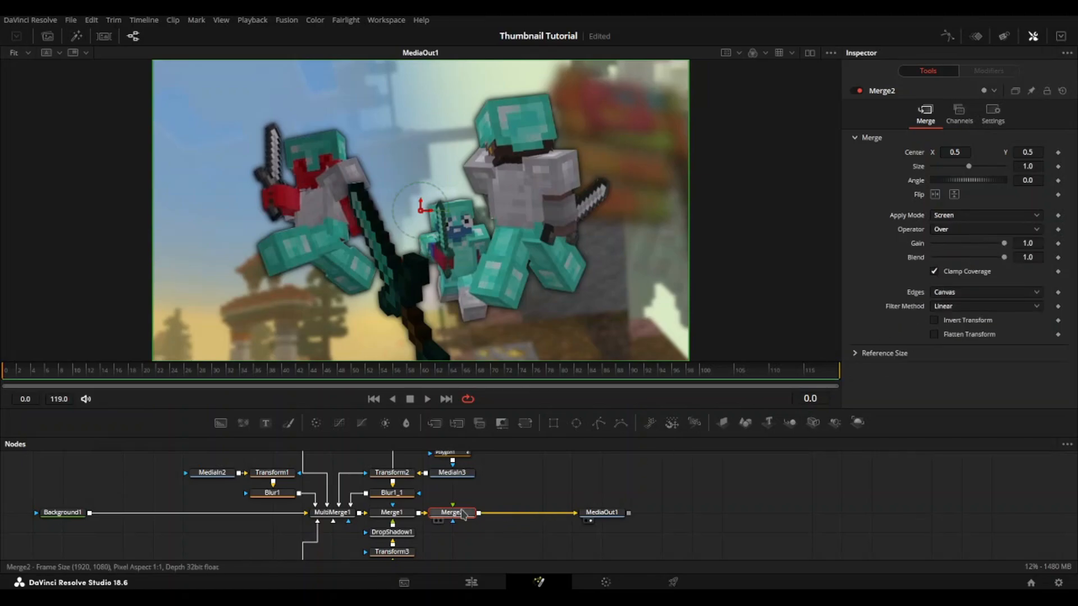
Step: Copy the Screen-mode Merge2 node and paste four copies in series between it and MediaOut1
key(ctrl+c)
key(ctrl+v)
key(ctrl+v)
key(ctrl+v)
key(ctrl+v)
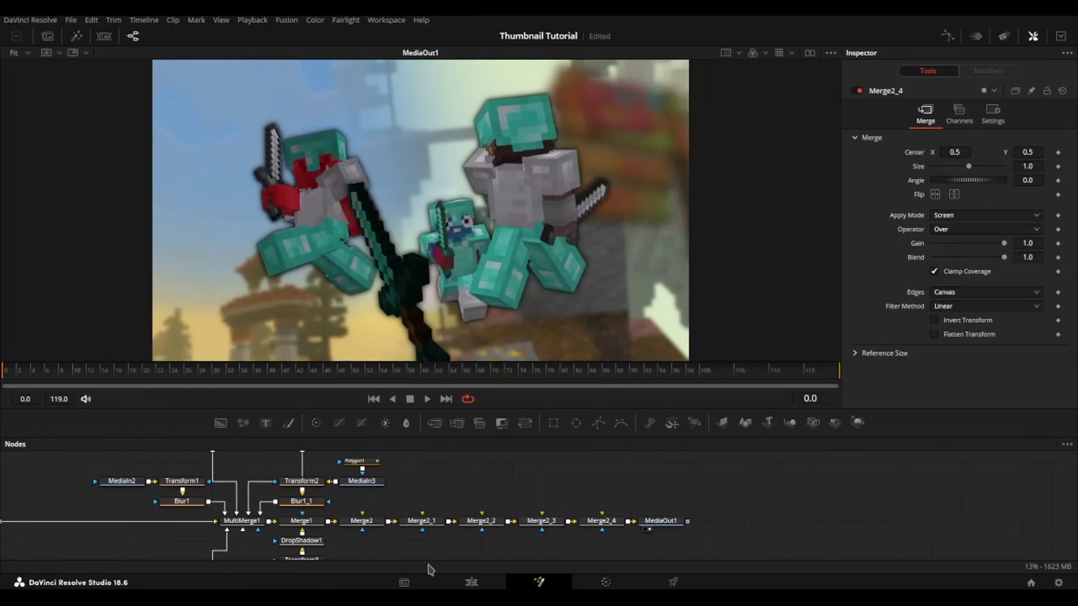
Step: Switch to File Explorer and bring shockwave 6 2d.mp4 from the video overlays folder into the composition as Merge2's foreground
key(alt+Tab)
click(783, 517)
key(alt+Tab)
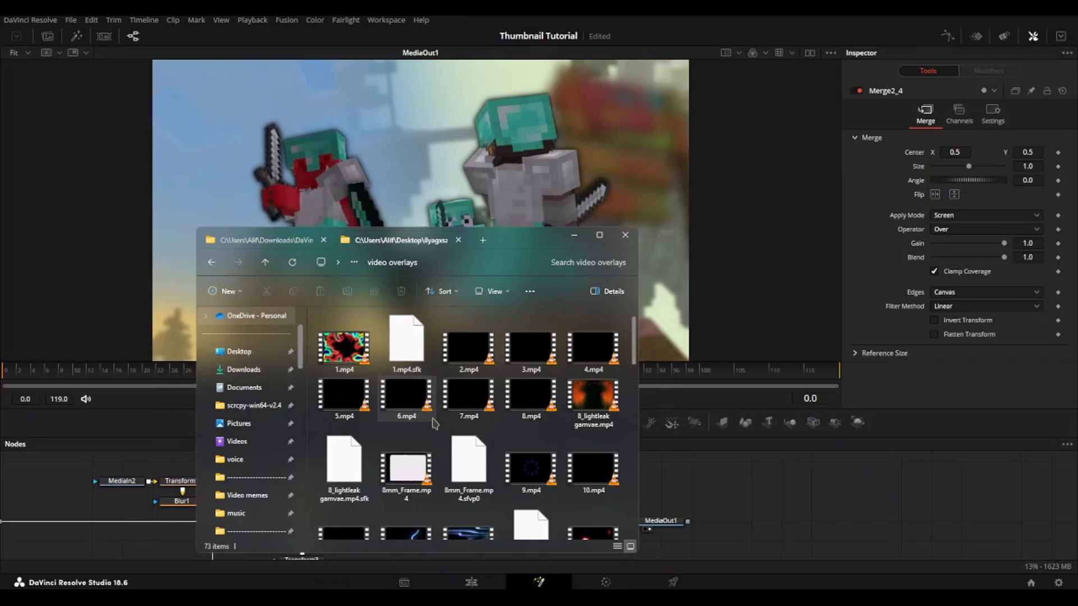
scroll(402, 458, down, 3)
scroll(474, 432, down, 10)
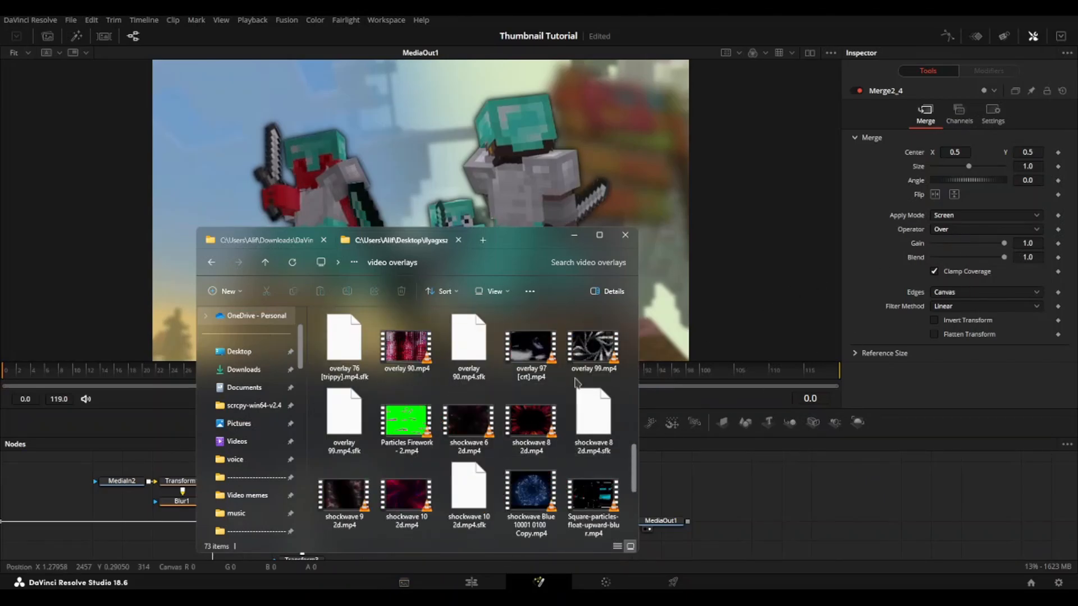
scroll(572, 424, down, 2)
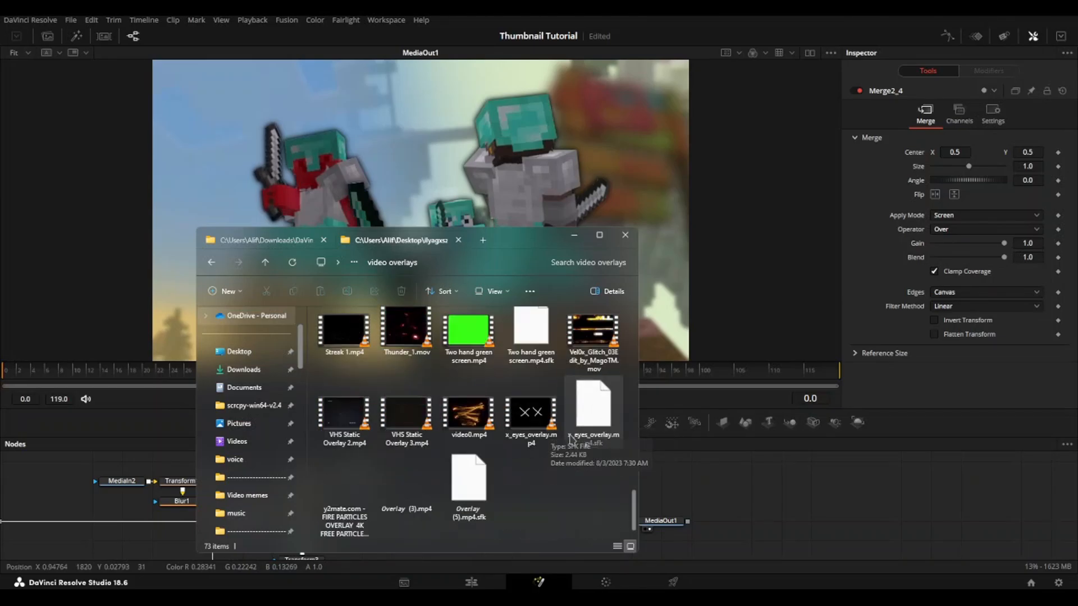
scroll(550, 427, up, 2)
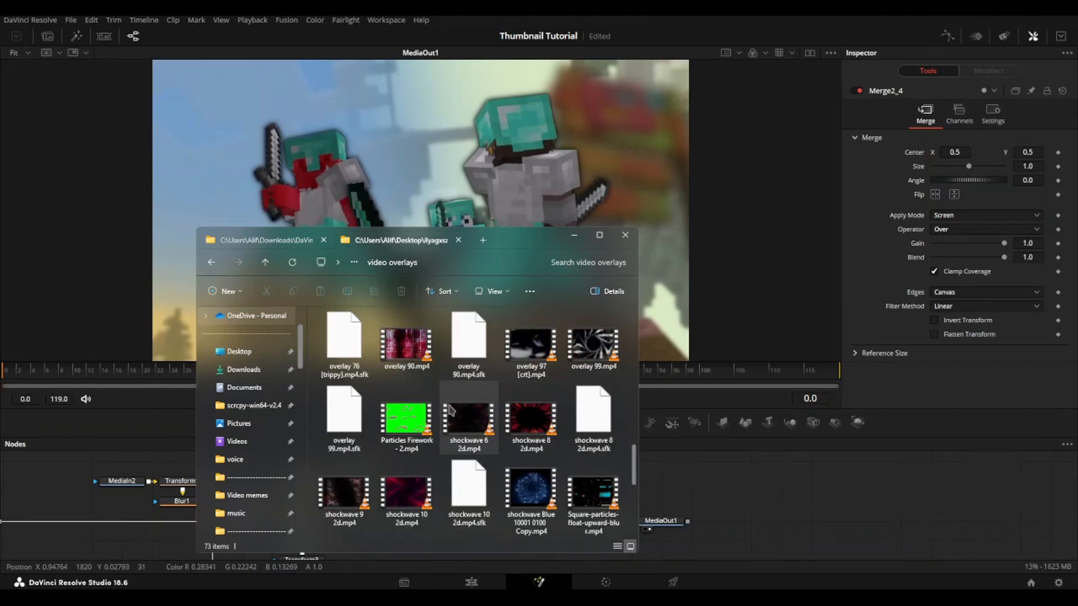
drag(469, 419, 372, 522)
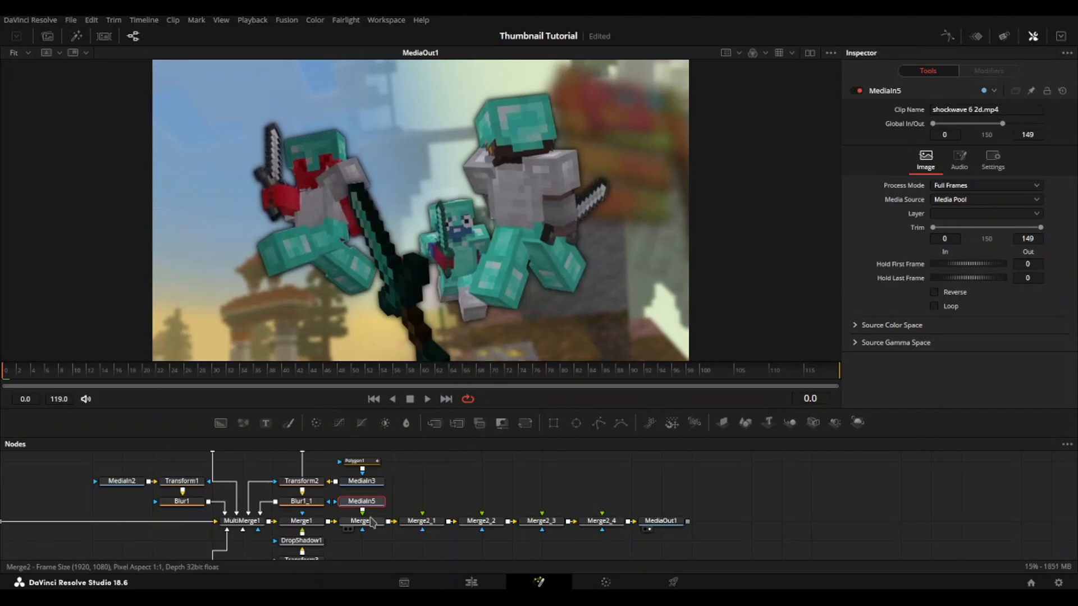
Step: Trim the start of the shockwave 6 2d.mp4 clip to frame 65
click(364, 521)
click(371, 501)
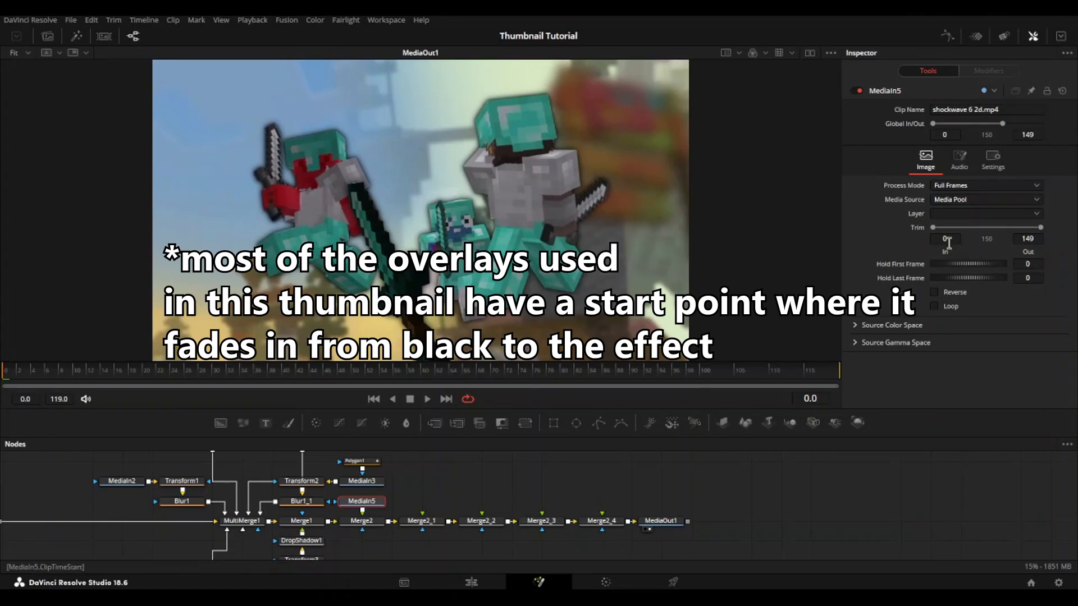
drag(932, 229, 962, 227)
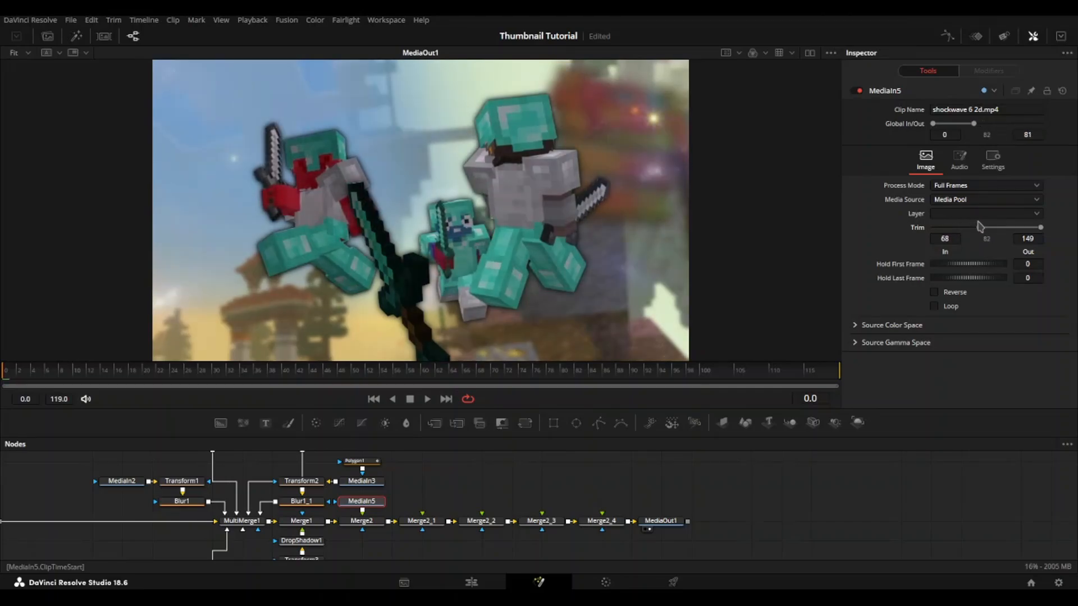
drag(980, 226, 977, 226)
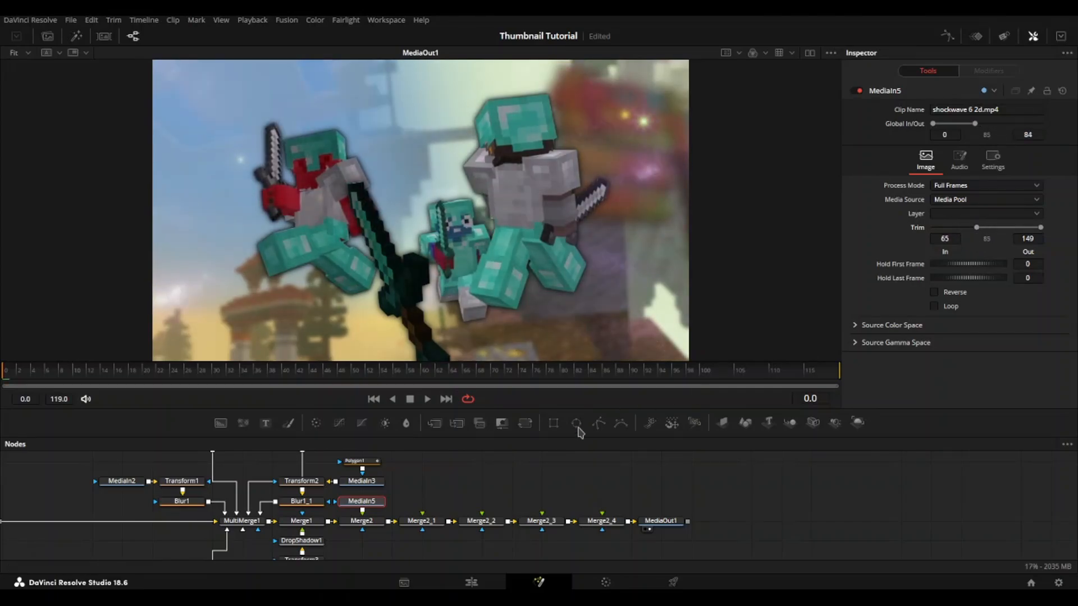
Step: Bring Overlay (3).mp4 from the Overlays folder into the composition as Merge2_1's foreground
click(411, 600)
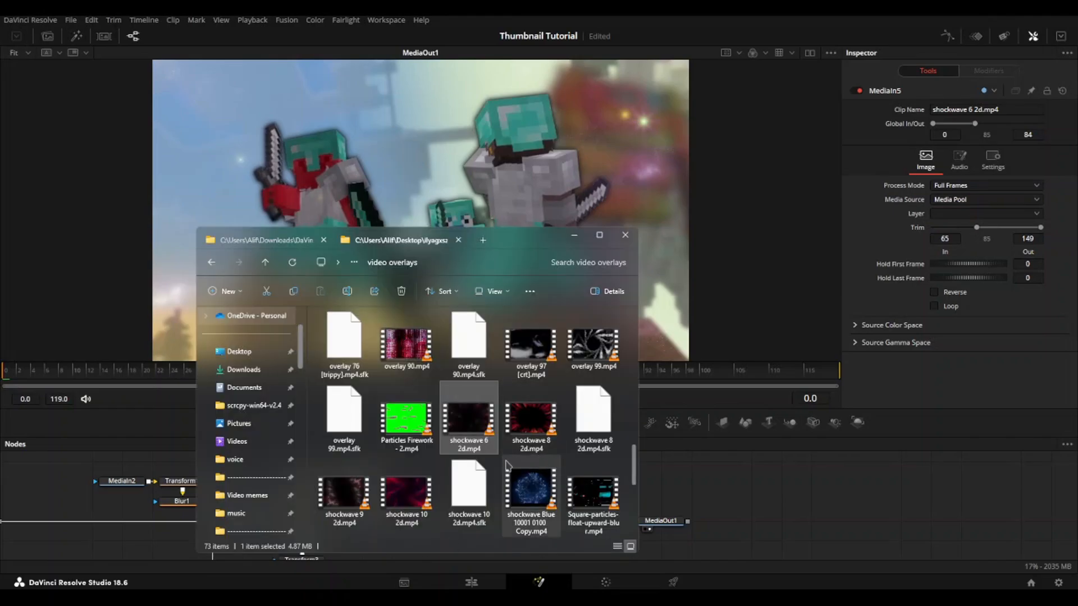
scroll(448, 497, up, 3)
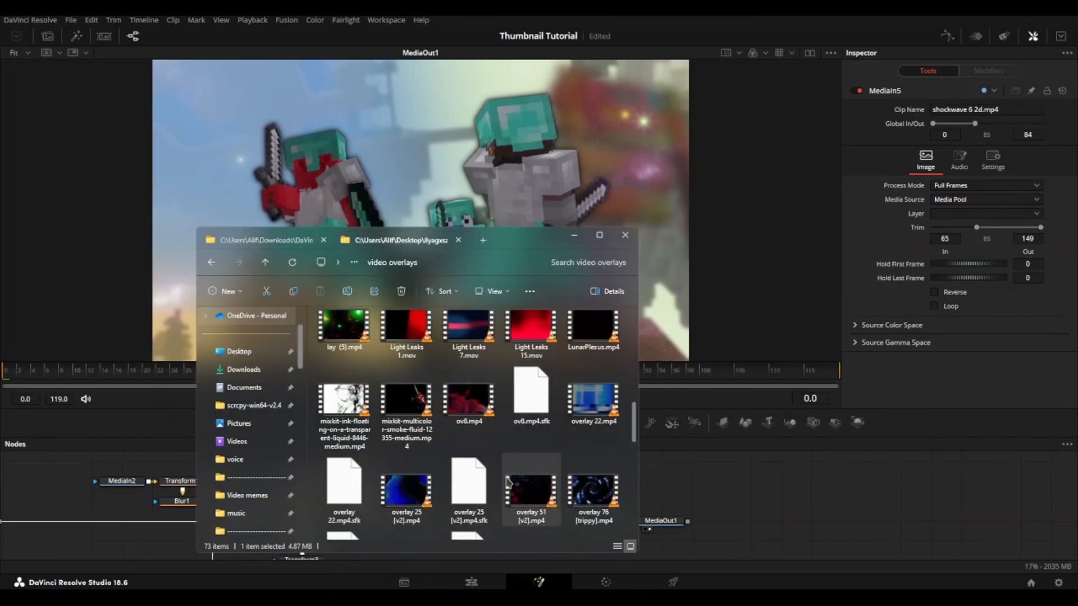
click(293, 242)
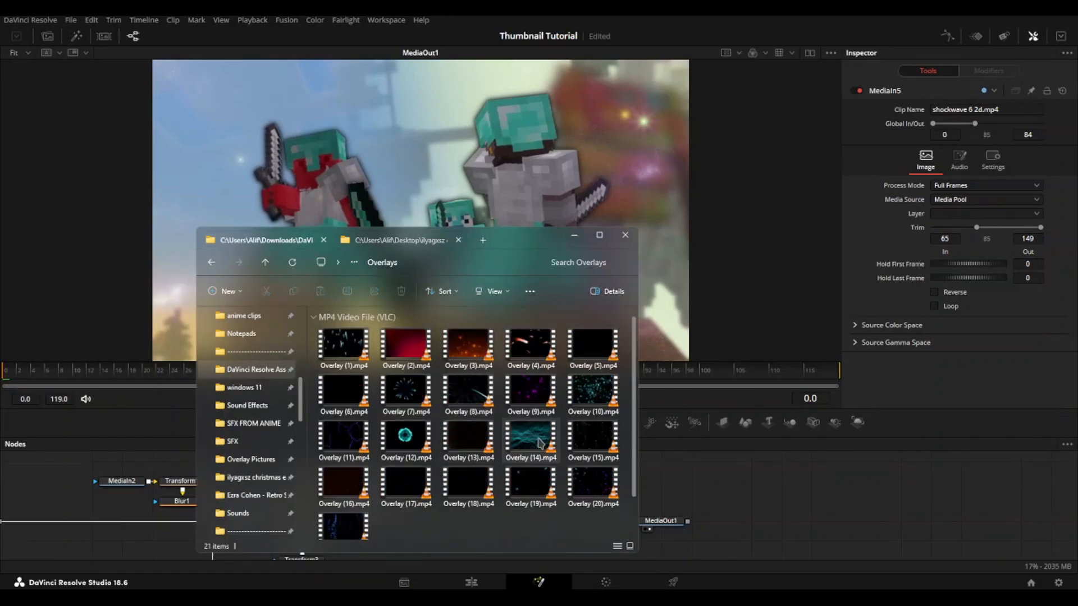
drag(467, 359, 423, 516)
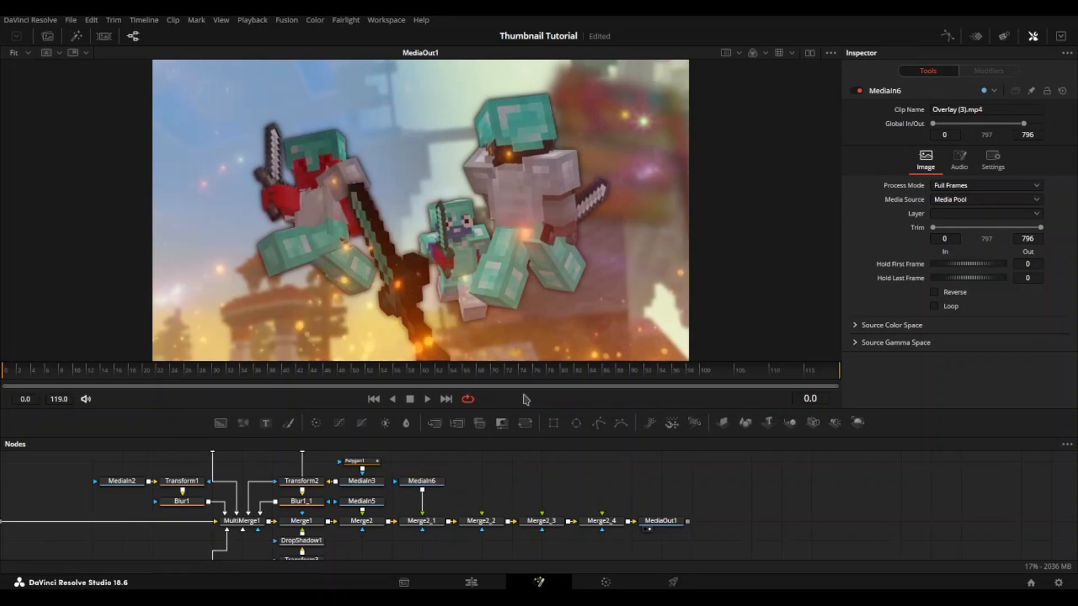
Step: Insert a Color Corrector node between MediaIn6 and Merge2_1 and set its hue to -0.41
click(384, 424)
key(Delete)
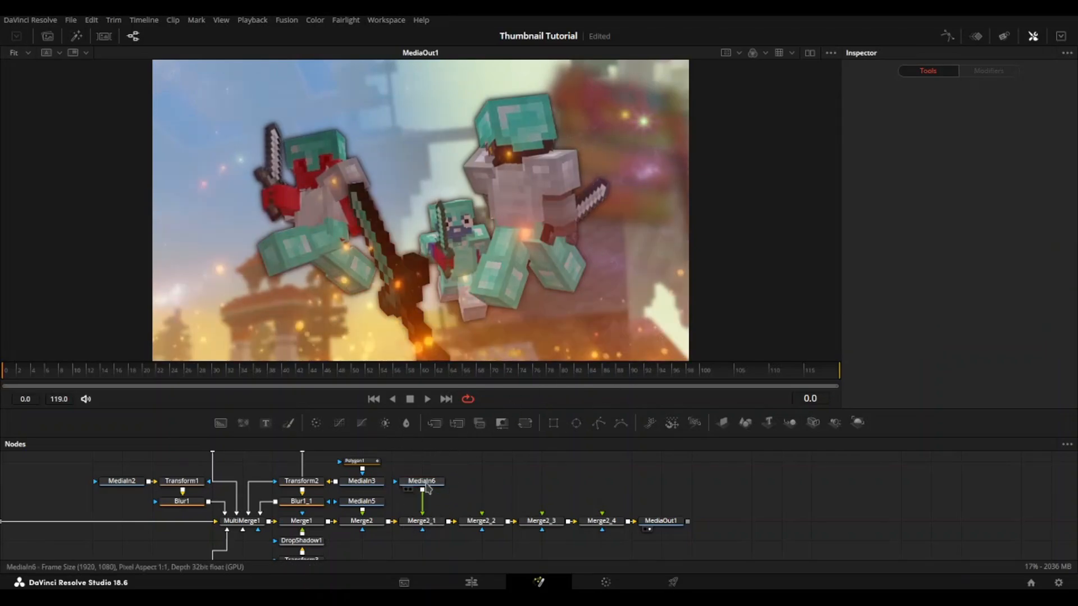
click(420, 483)
click(315, 423)
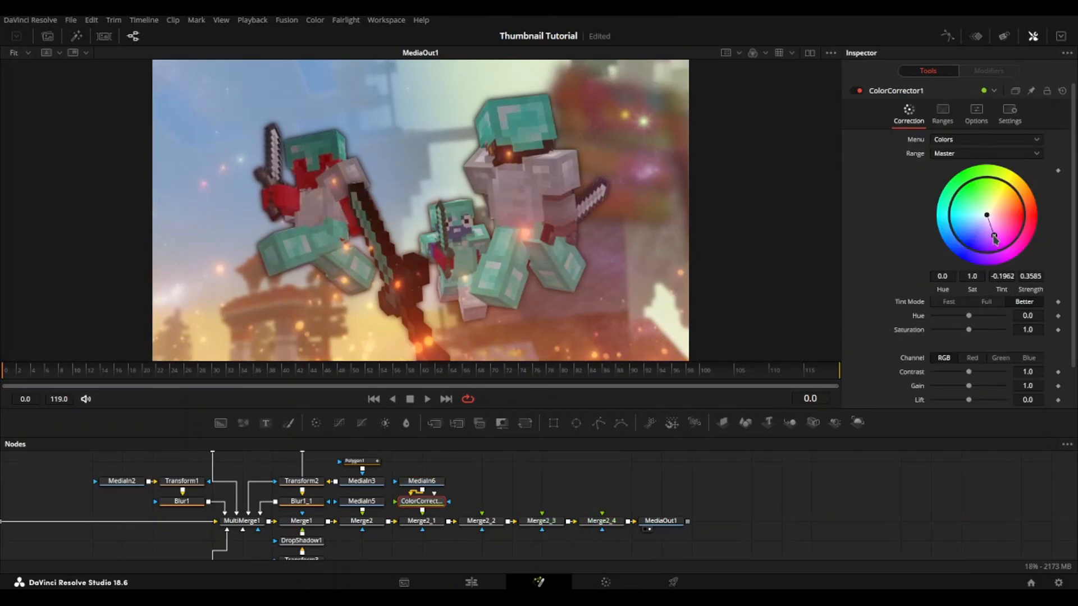
key(ctrl+z)
drag(971, 317, 956, 317)
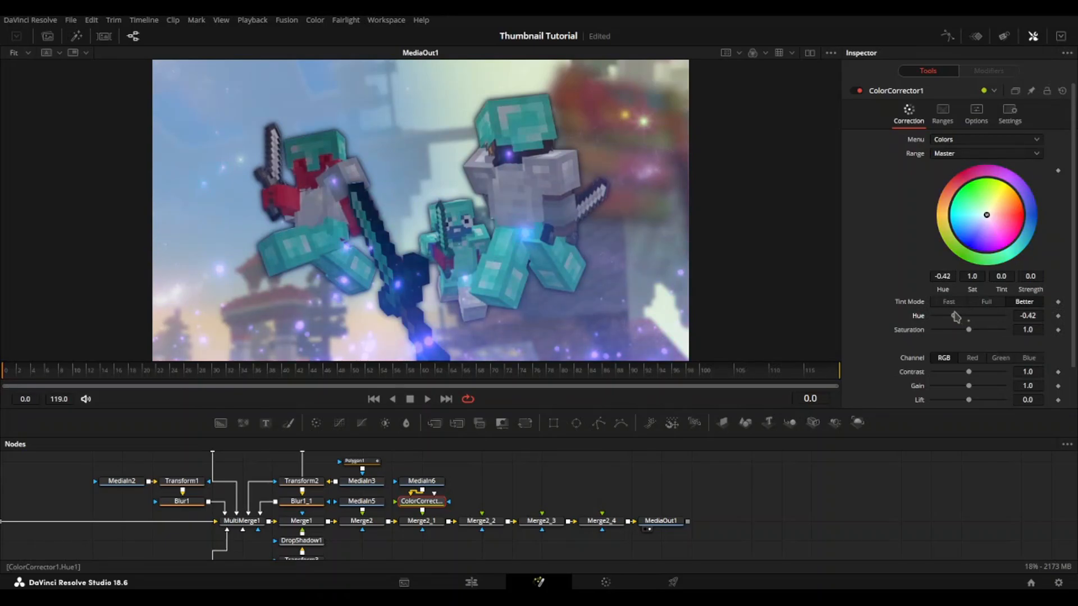
right_click(956, 317)
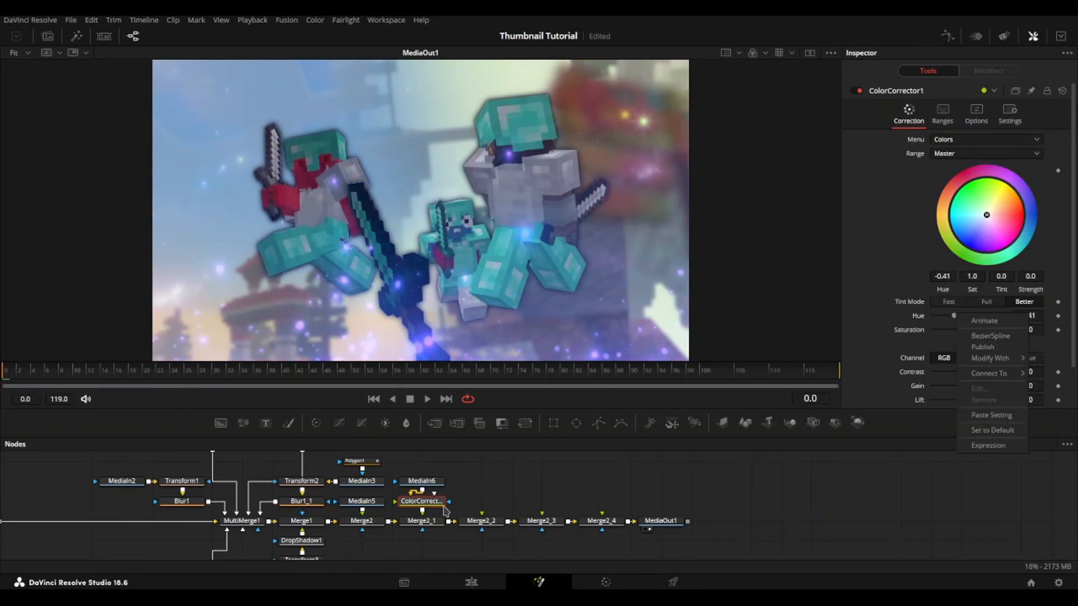
Step: Lower the ember overlay by setting Merge2_1's vertical center to 0.354
click(431, 523)
drag(1028, 152, 987, 153)
click(767, 495)
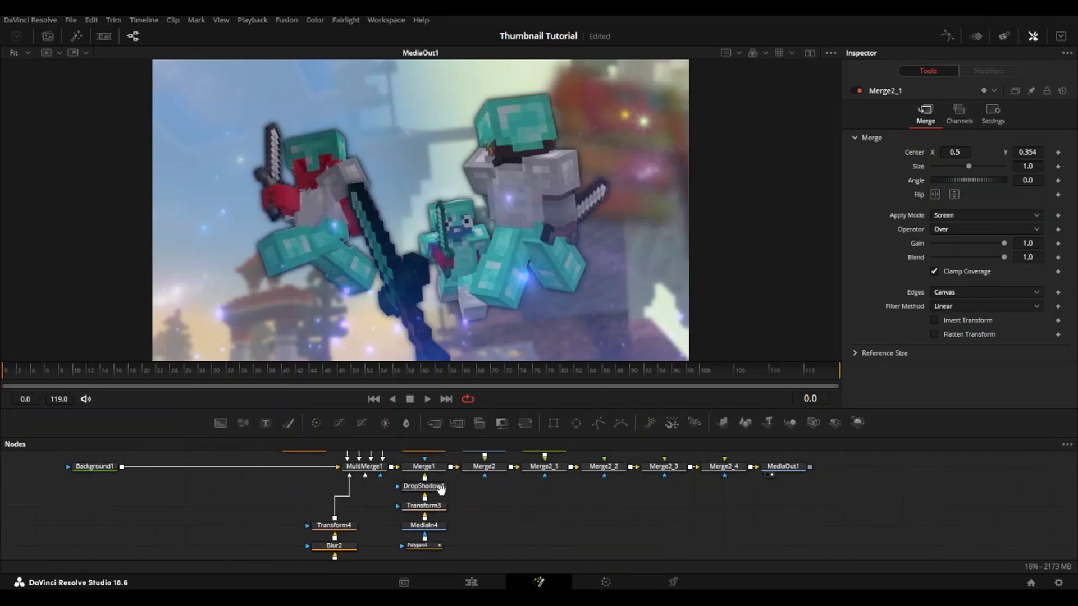
Step: Bring overlay 76 [trippy].mp4 from the video overlays folder into the composition and connect it to MultiMerge1
click(437, 598)
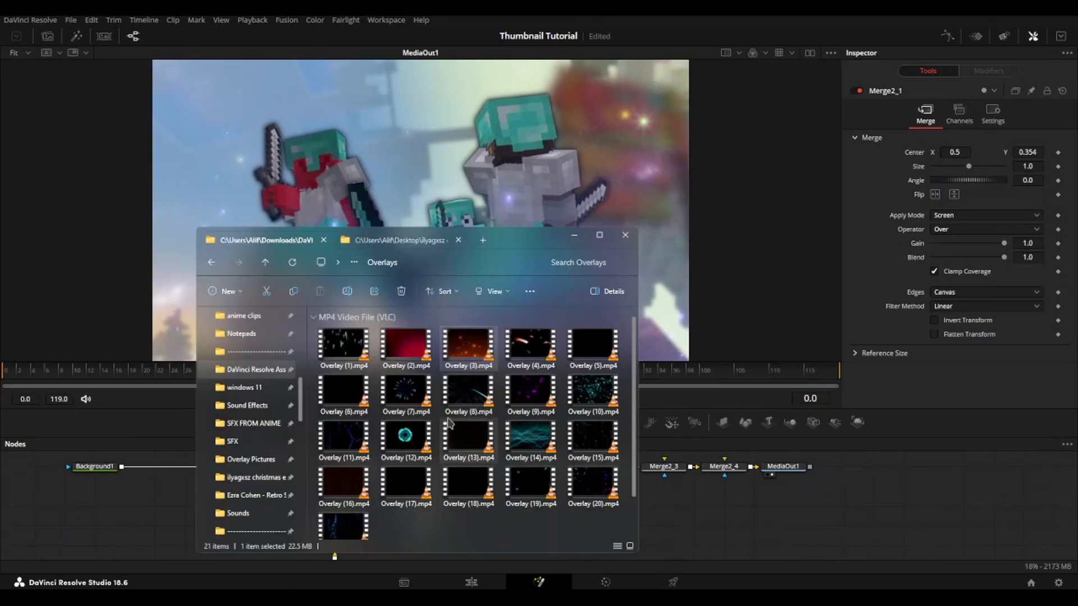
click(399, 241)
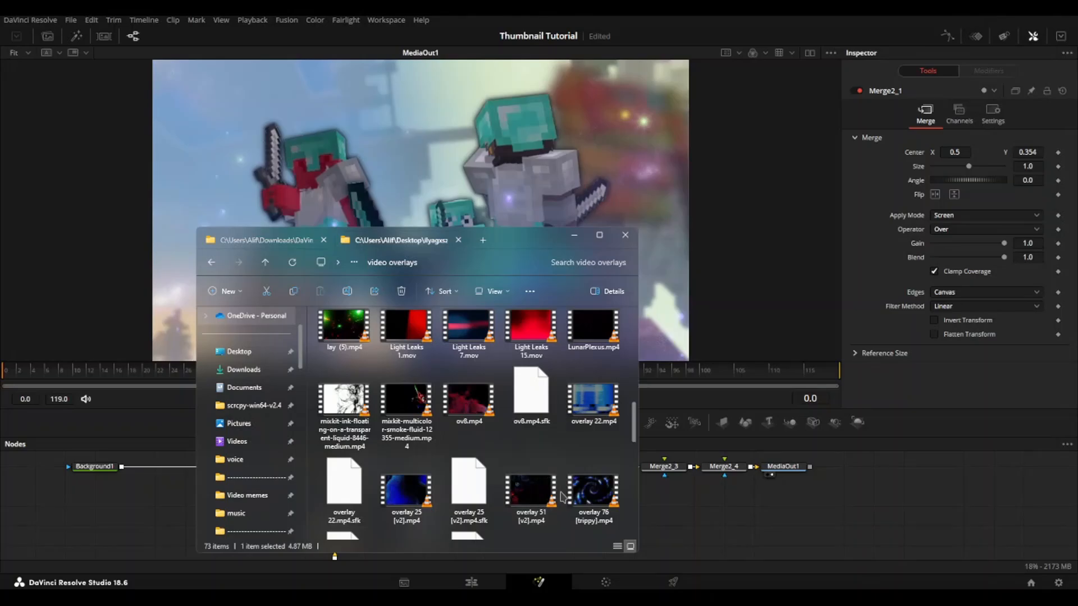
mouse_move(592, 492)
mouse_down()
mouse_move(168, 508)
mouse_move(373, 510)
mouse_move(382, 477)
mouse_up()
click(229, 509)
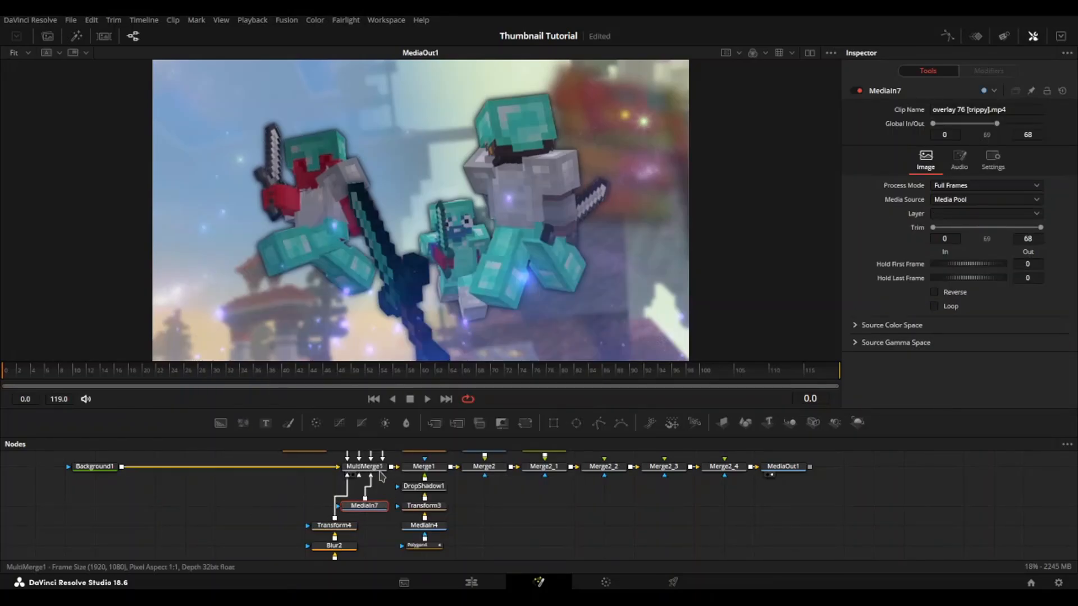
Step: Place the MediaIn7 layer below the MediaIn1 layer in MultiMerge1, with apply mode Screen and size 0.536
click(377, 469)
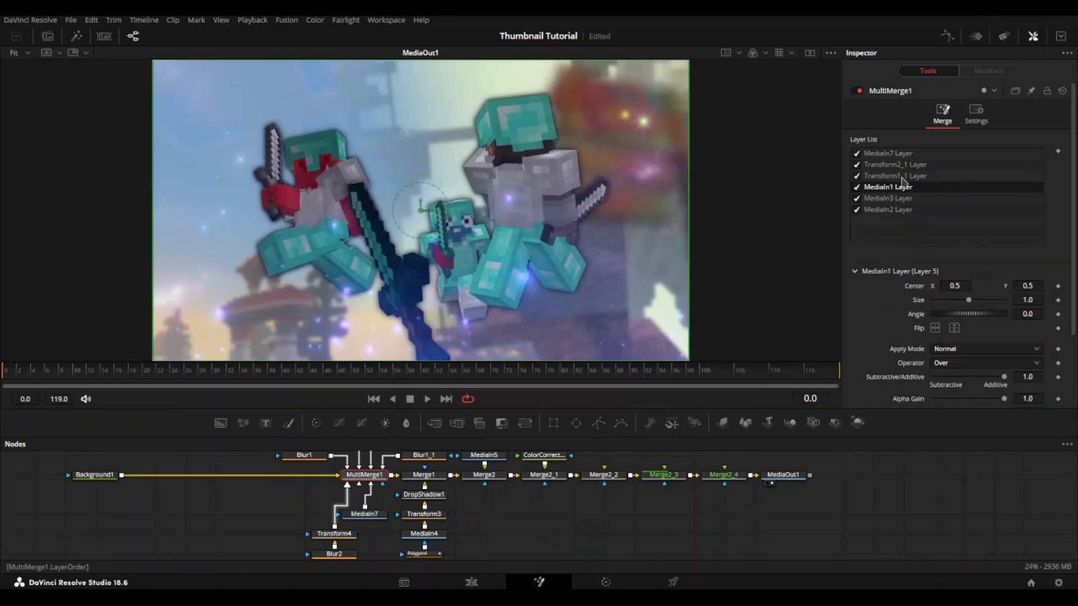
drag(919, 157, 954, 197)
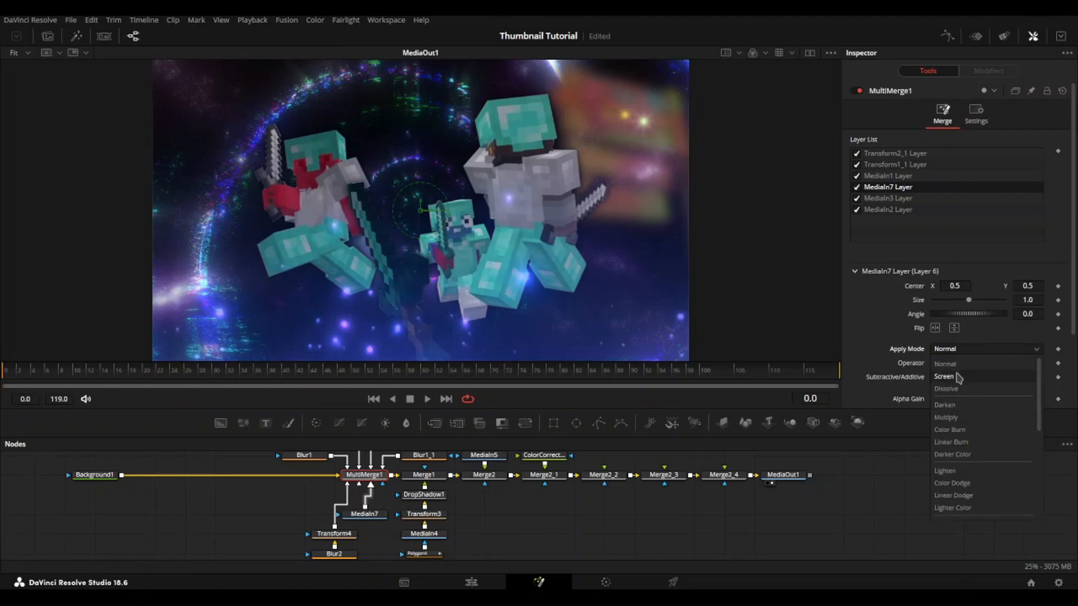
click(946, 377)
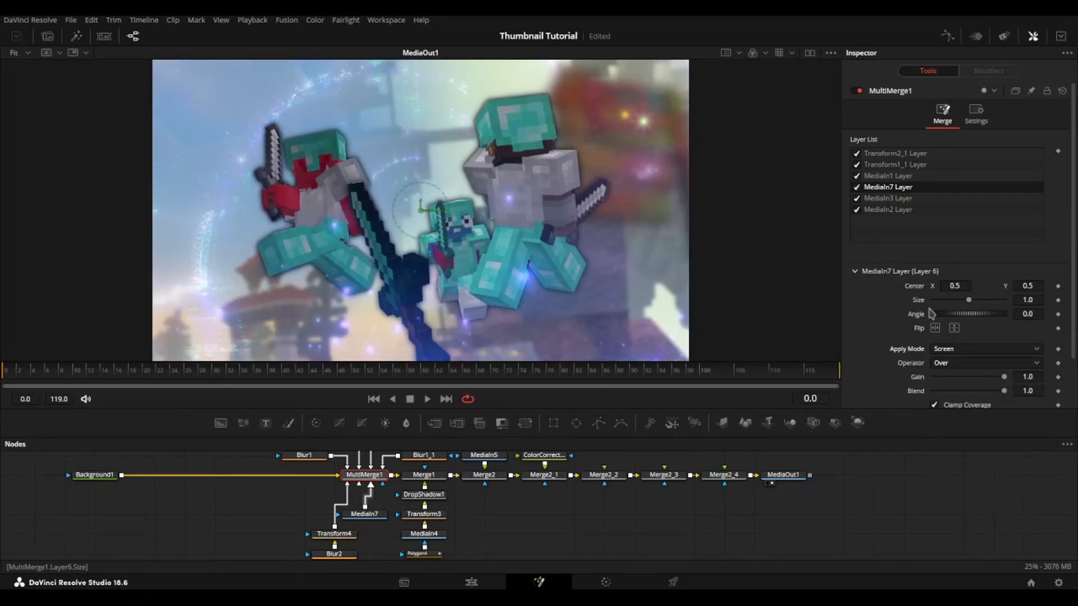
drag(965, 301, 951, 300)
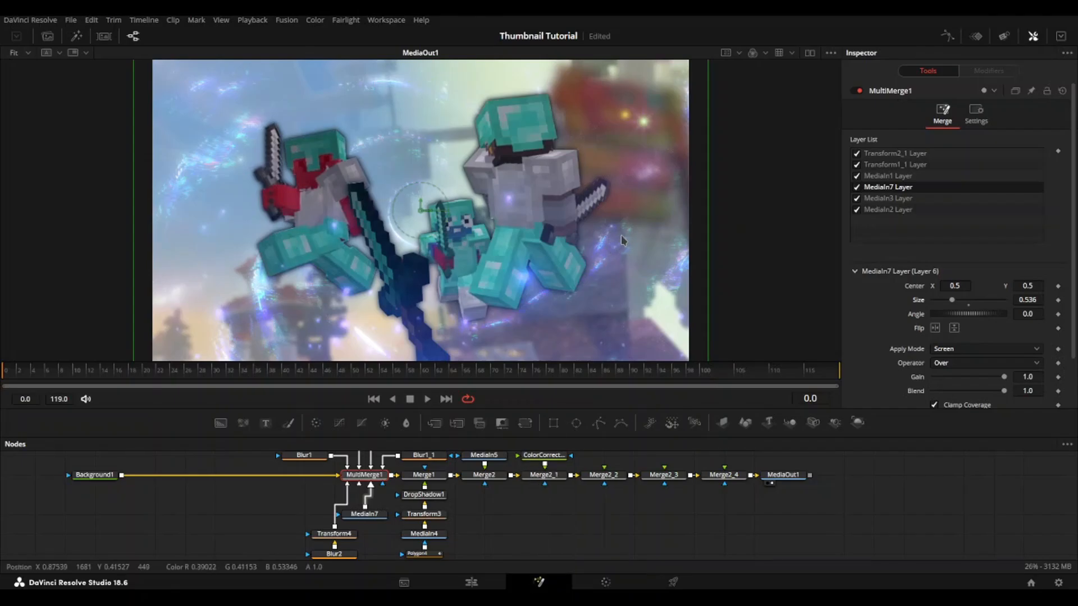
Step: Insert a Brightness Contrast node between Blur1 and MultiMerge1 and set its brightness to -0.23
click(385, 423)
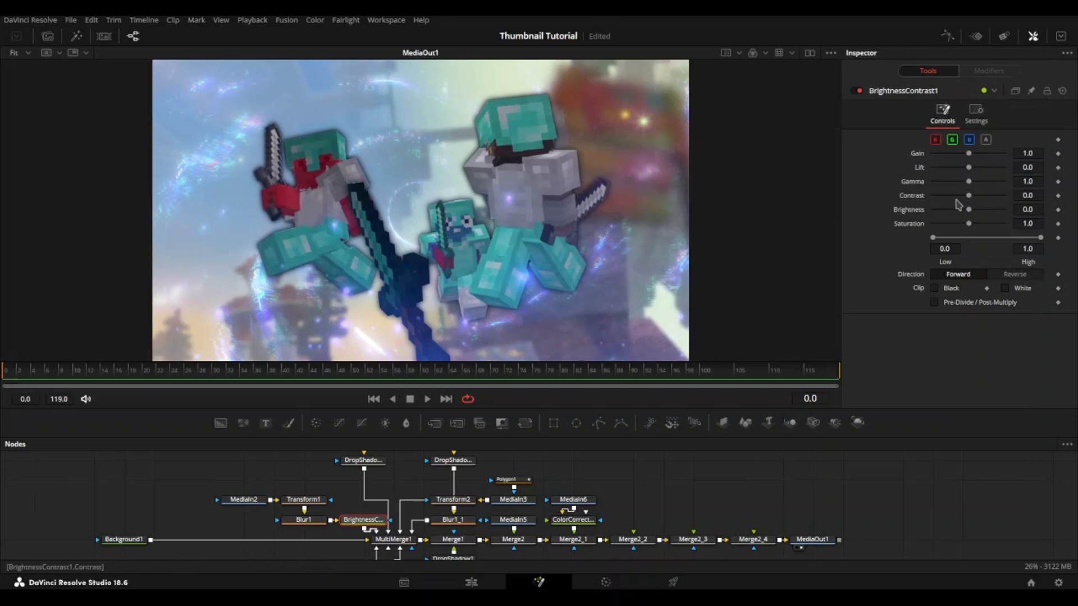
drag(965, 211, 962, 211)
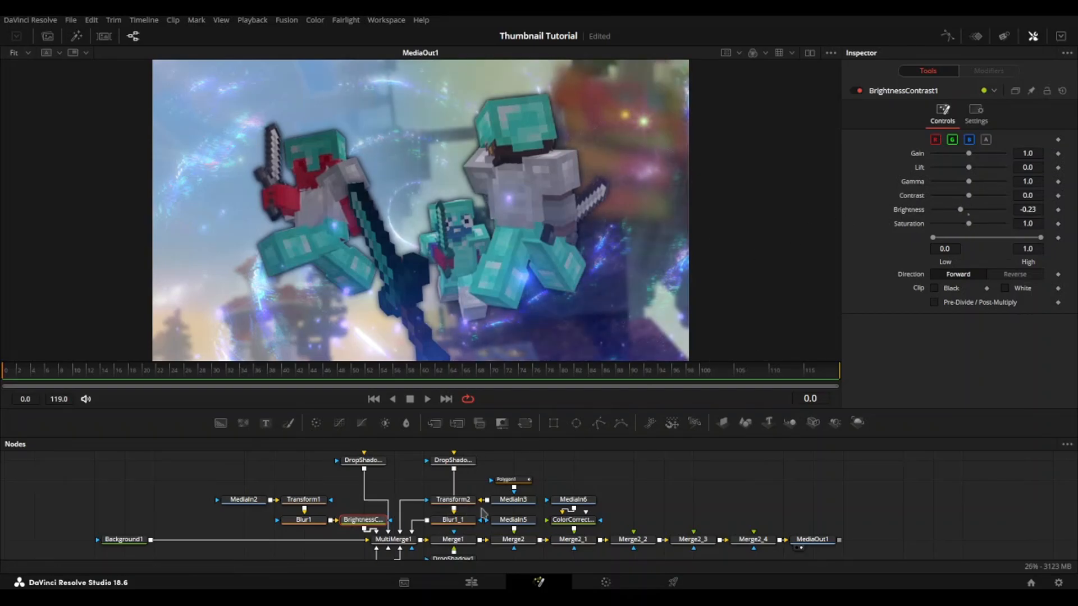
Step: Paste a copy of the Brightness Contrast node after Blur1_1, enable Pre-Divide / Post-Multiply on it, and save the project
drag(415, 492, 462, 527)
key(ctrl+v)
key(ctrl+s)
click(975, 112)
click(942, 113)
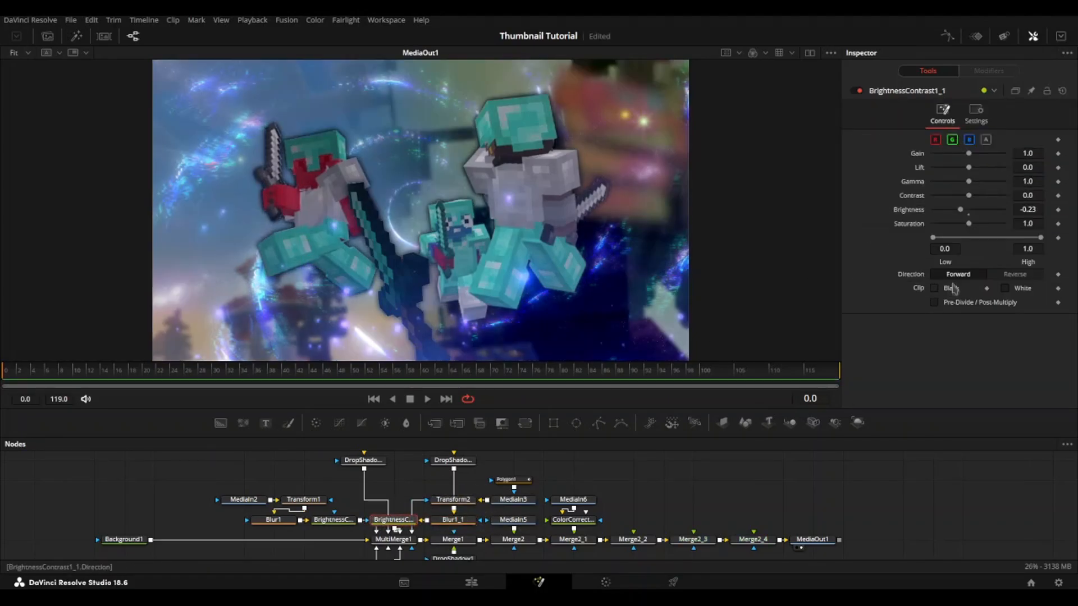
click(934, 302)
key(ctrl+s)
Step: Bring Overlay (11).mp4 from the Overlays folder in as Merge2_2's foreground and trim its start to frame 32
drag(689, 484, 593, 499)
drag(450, 482, 443, 507)
key(alt+Tab)
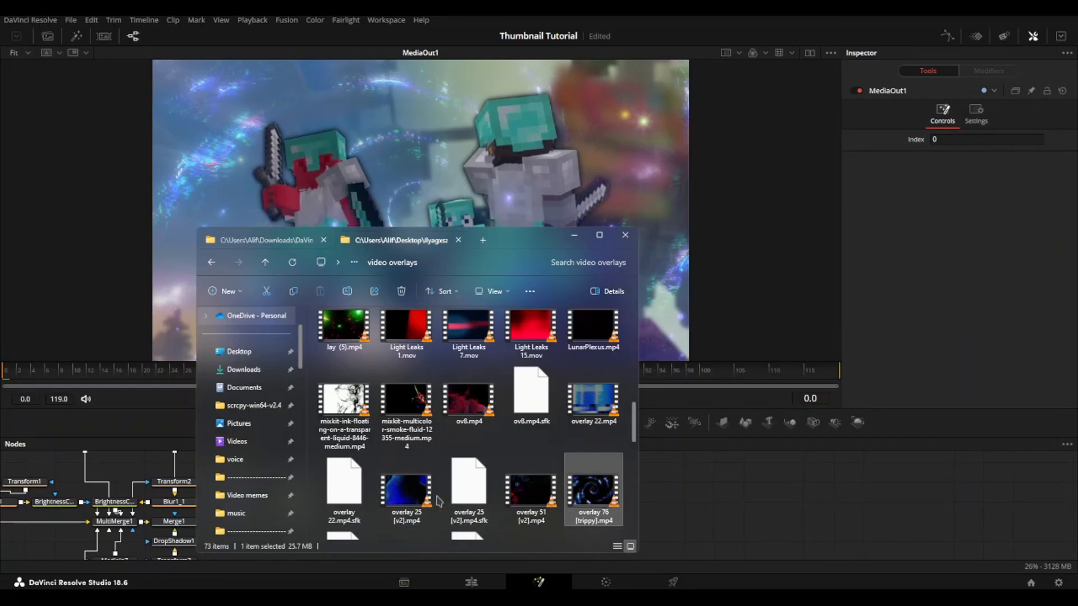
scroll(438, 500, down, 3)
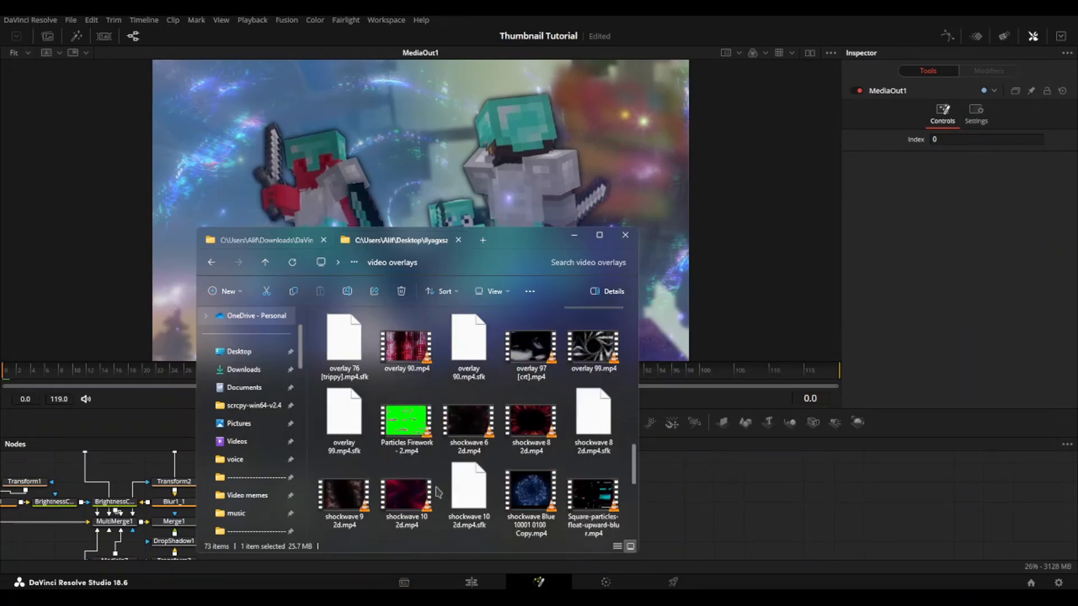
click(283, 240)
drag(344, 438, 365, 521)
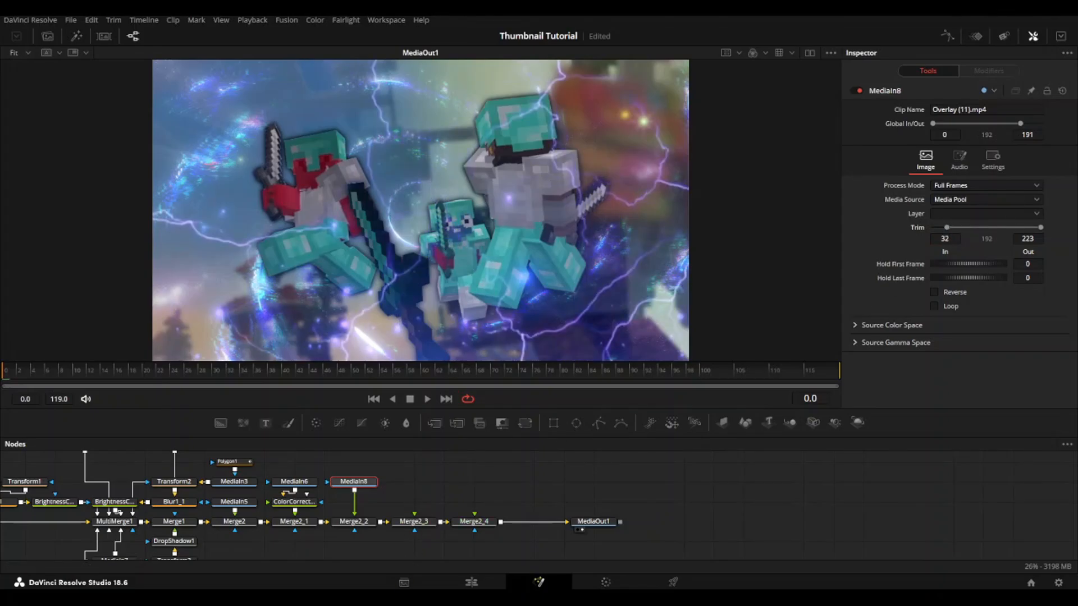
Step: Bring another clip from the Overlays folder into the composition and connect it as Merge2_3's foreground
mouse_move(376, 597)
click(383, 561)
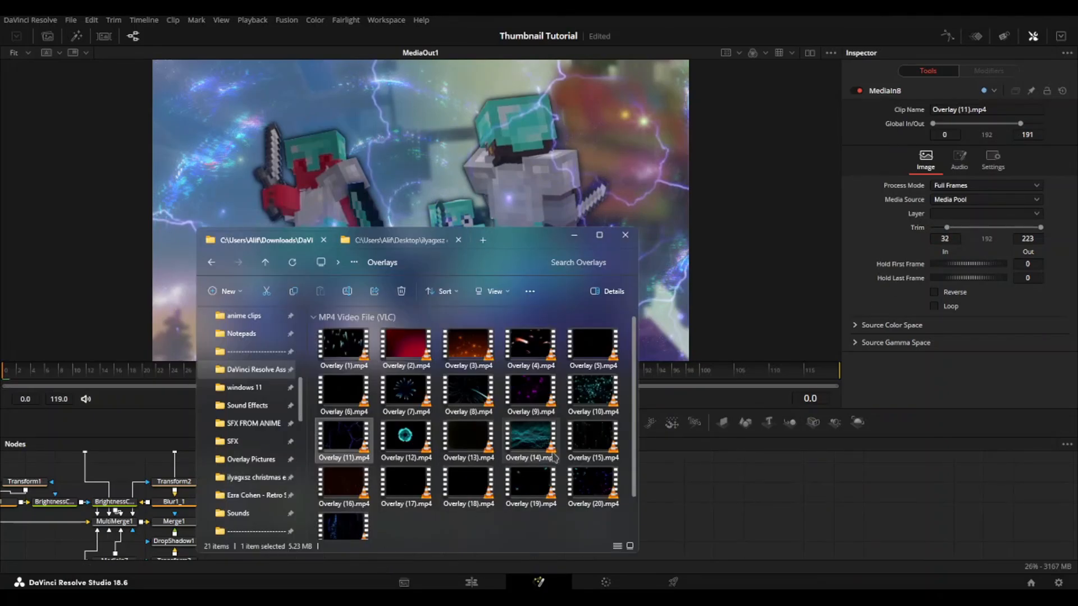
click(567, 490)
drag(542, 490, 667, 496)
drag(667, 497, 415, 481)
drag(414, 490, 414, 521)
Step: Soften the light-streak overlay by setting Merge2_3's gain to 0.512
drag(933, 228, 969, 243)
click(543, 502)
click(415, 522)
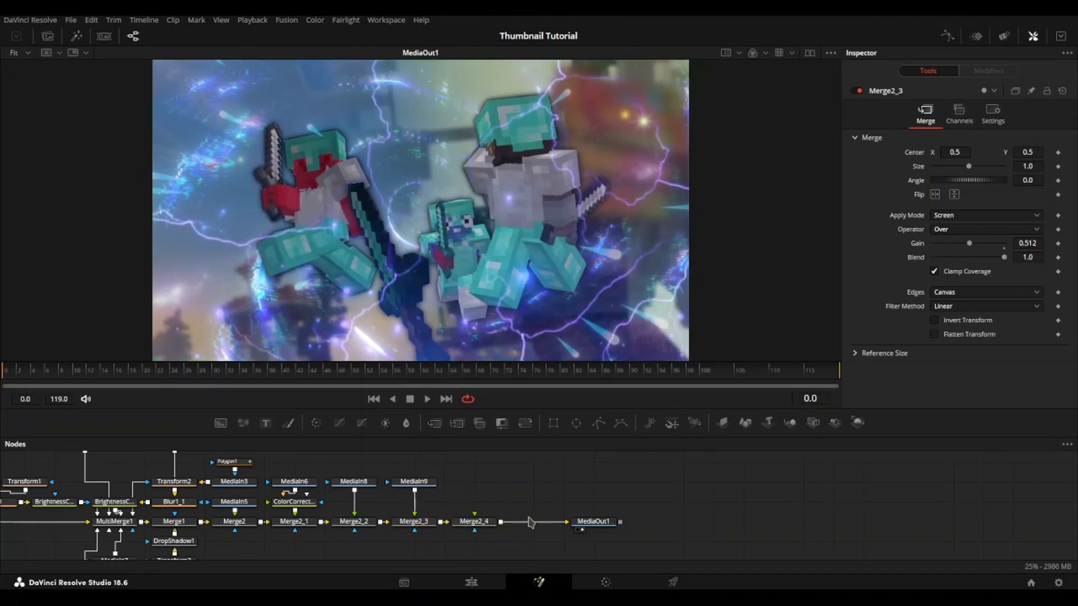
Step: Delete the unused Merge2_4 node before MediaOut1 and save the project
click(486, 523)
key(Delete)
key(ctrl+s)
Step: Insert a Color Curves node between Merge2_3 and MediaOut1
drag(310, 482, 389, 471)
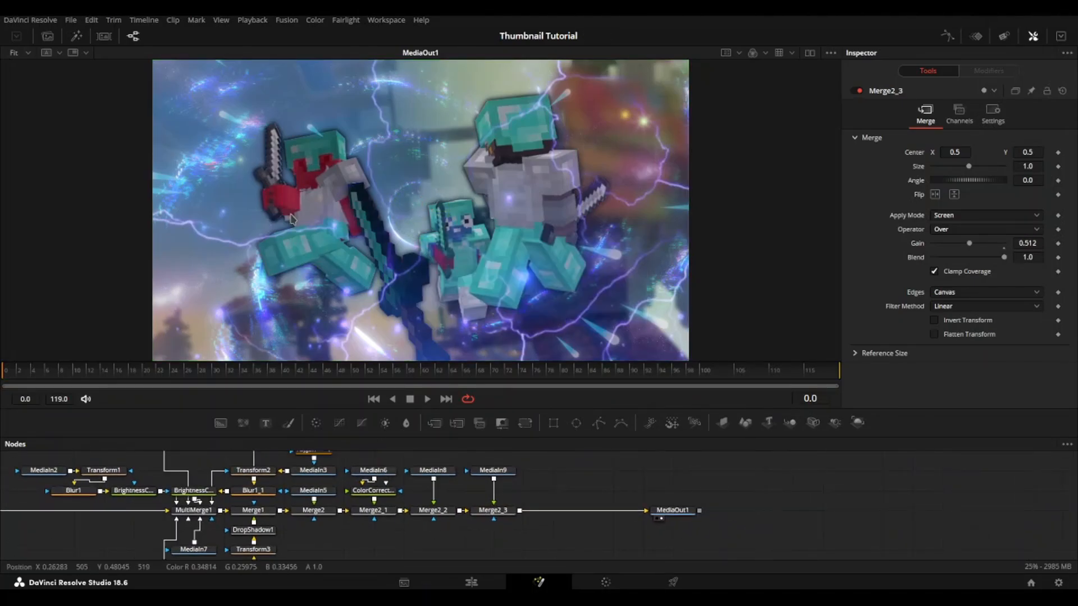
drag(569, 481, 397, 494)
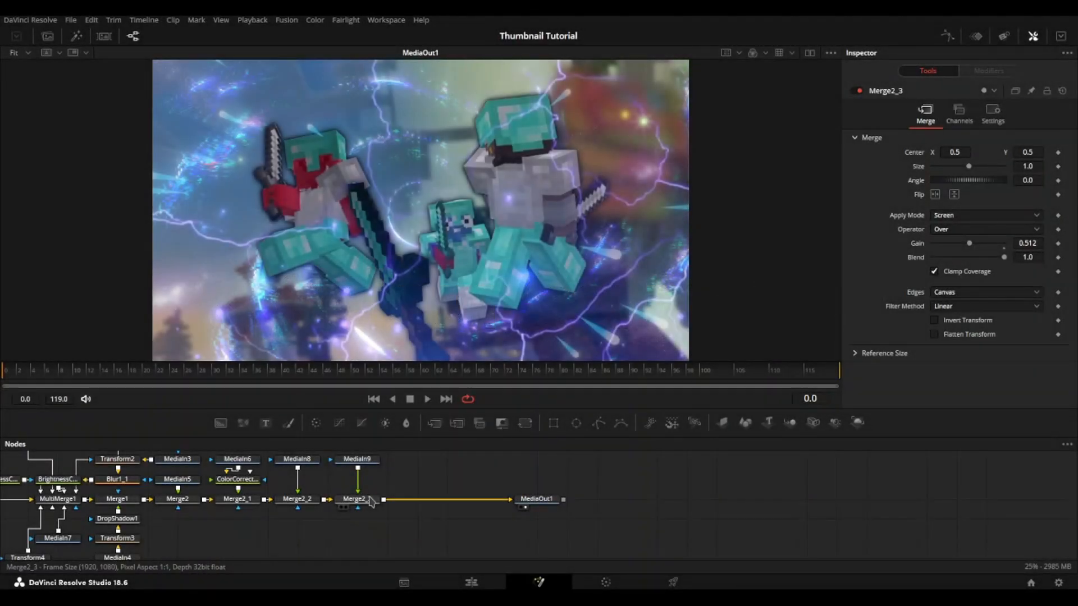
click(339, 423)
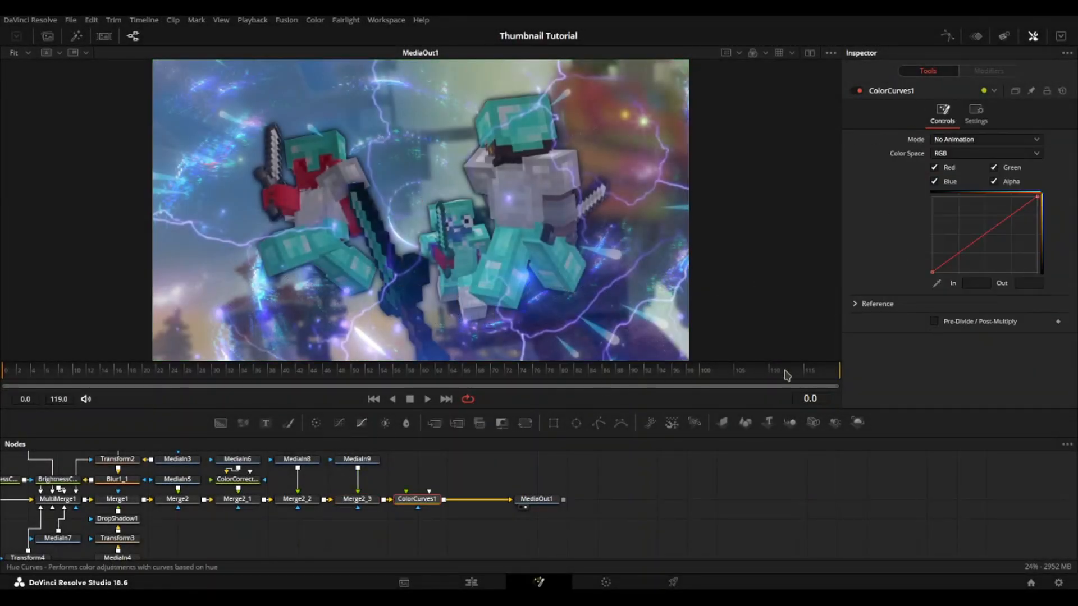
Step: Shape the Color Curves into a contrast S-curve with lowered shadows and raised highlights, and smooth all its points
drag(968, 248, 973, 253)
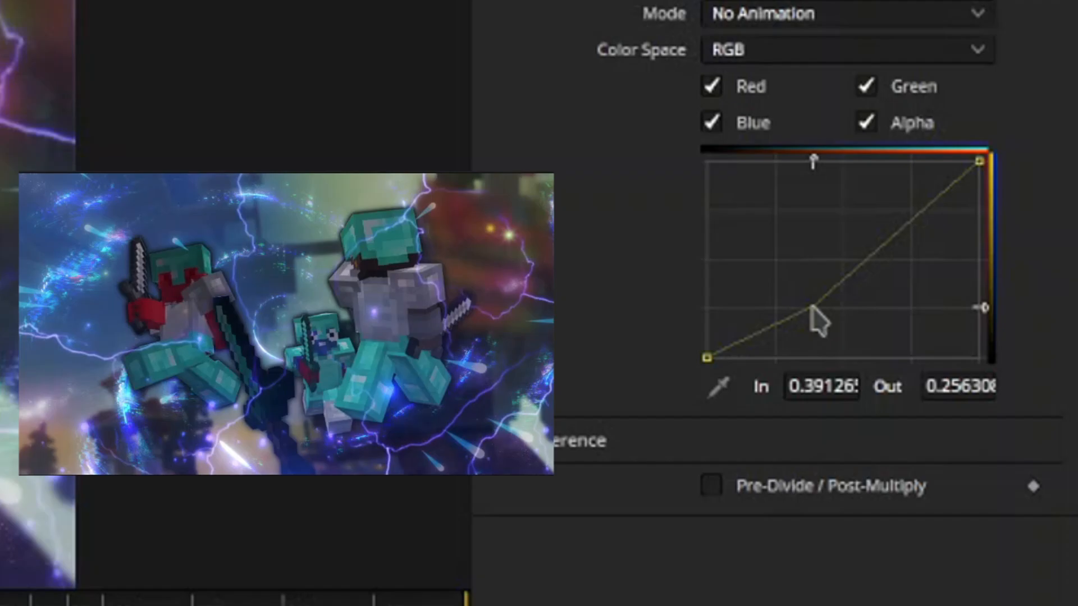
drag(811, 308, 807, 303)
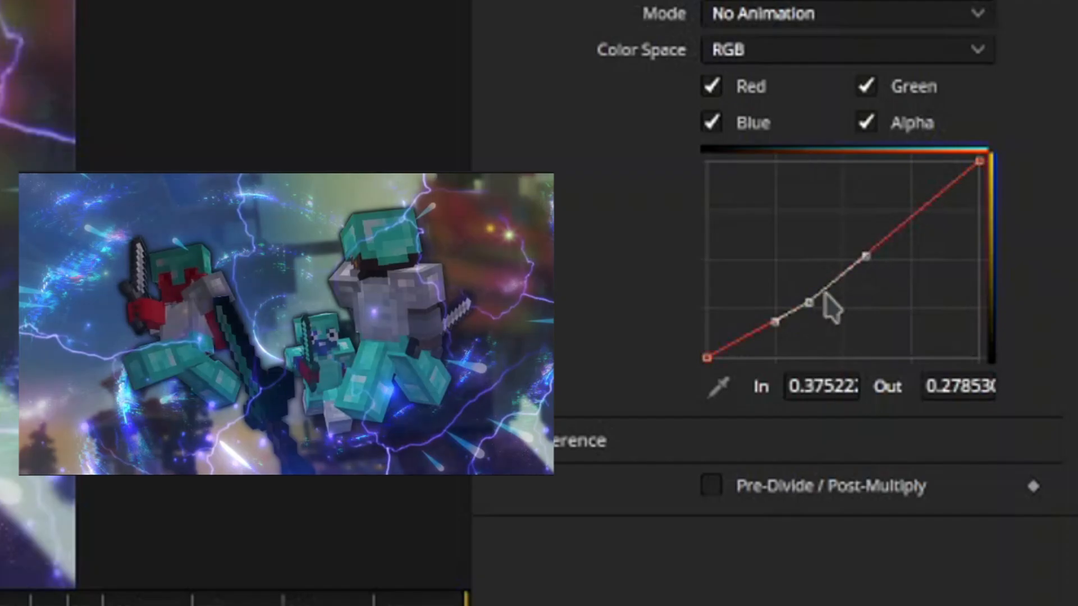
click(903, 222)
drag(897, 220, 888, 221)
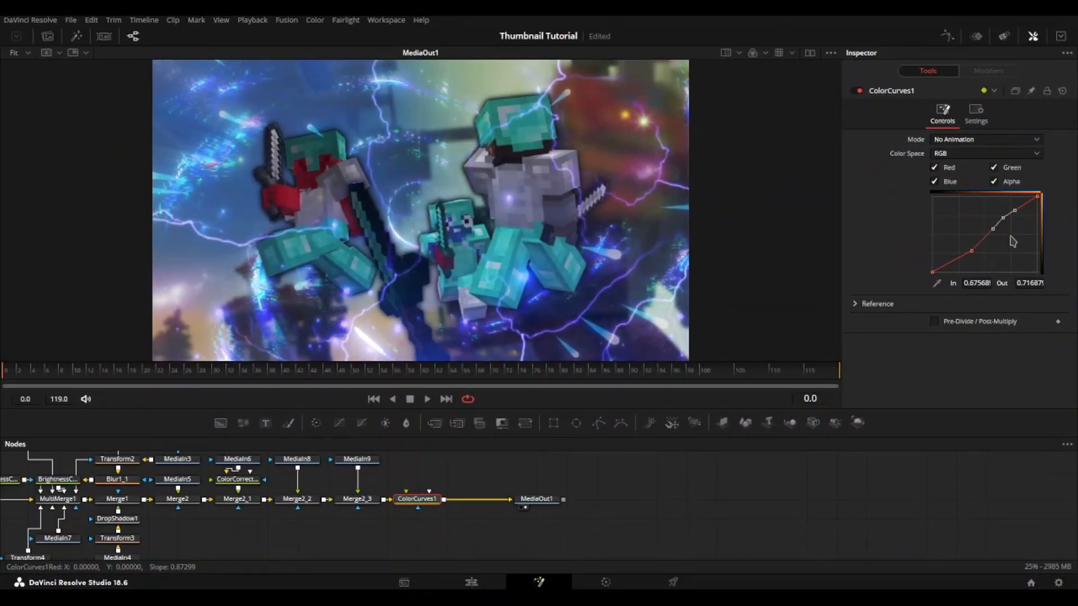
click(1013, 240)
key(ctrl+a)
key(shift+s)
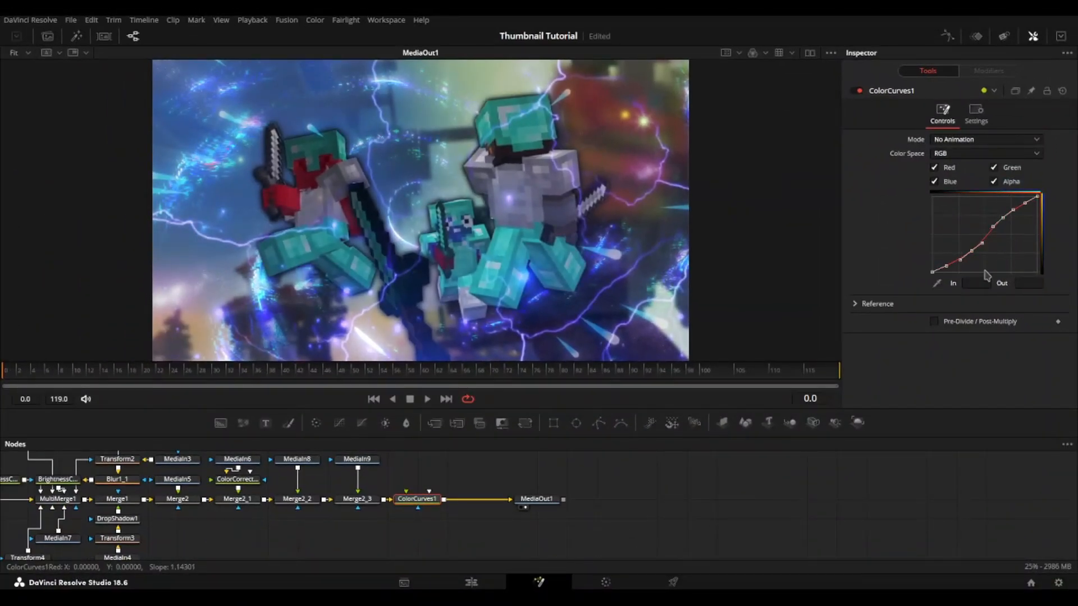
click(787, 475)
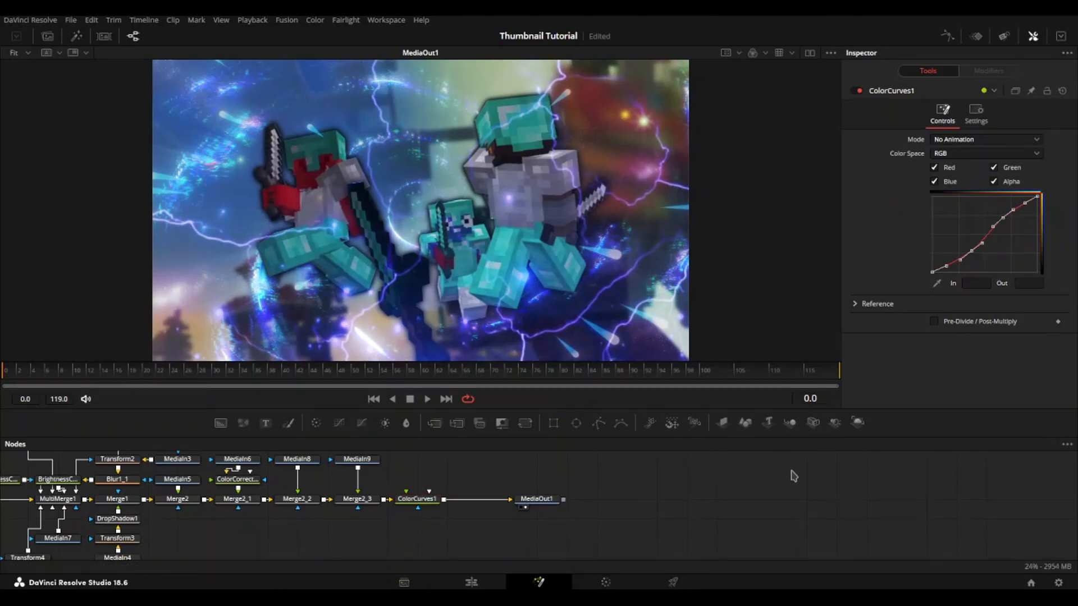
click(1022, 259)
Step: Insert a Color Corrector after ColorCurves1 and tint its Master range blue at a strength of about 0.237
click(417, 499)
click(316, 423)
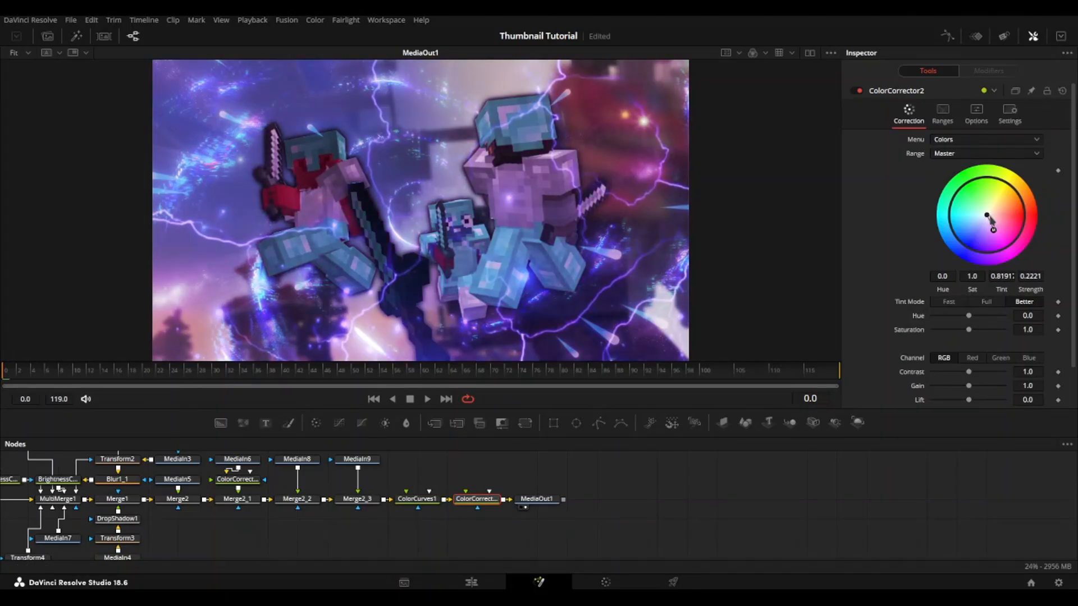
Step: Tint the Color Corrector's Shadows range toward red-magenta at a strength of about 0.347
click(996, 153)
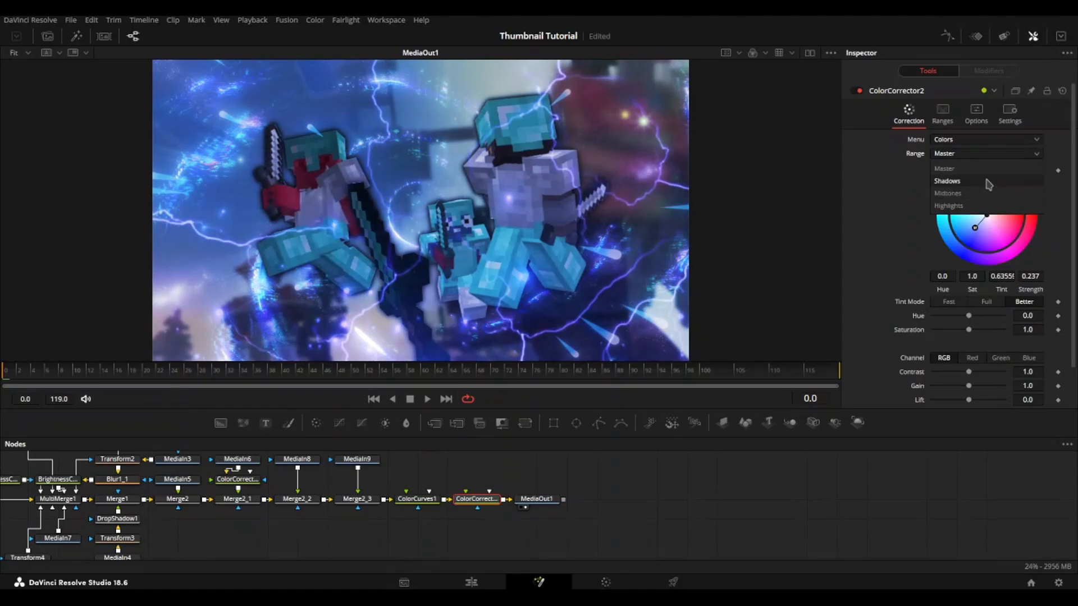
click(988, 181)
drag(987, 215, 1008, 224)
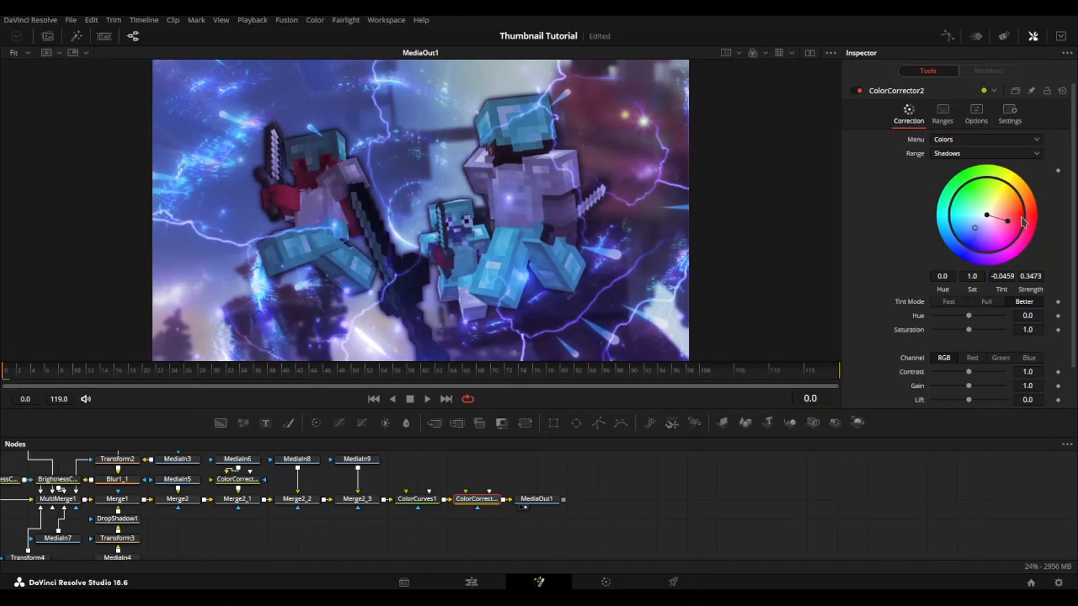
Step: Tint the Color Corrector's Midtones slightly toward green and its Highlights slightly toward blue
click(969, 153)
click(974, 194)
drag(980, 206, 983, 209)
click(968, 154)
click(969, 208)
drag(986, 216, 977, 224)
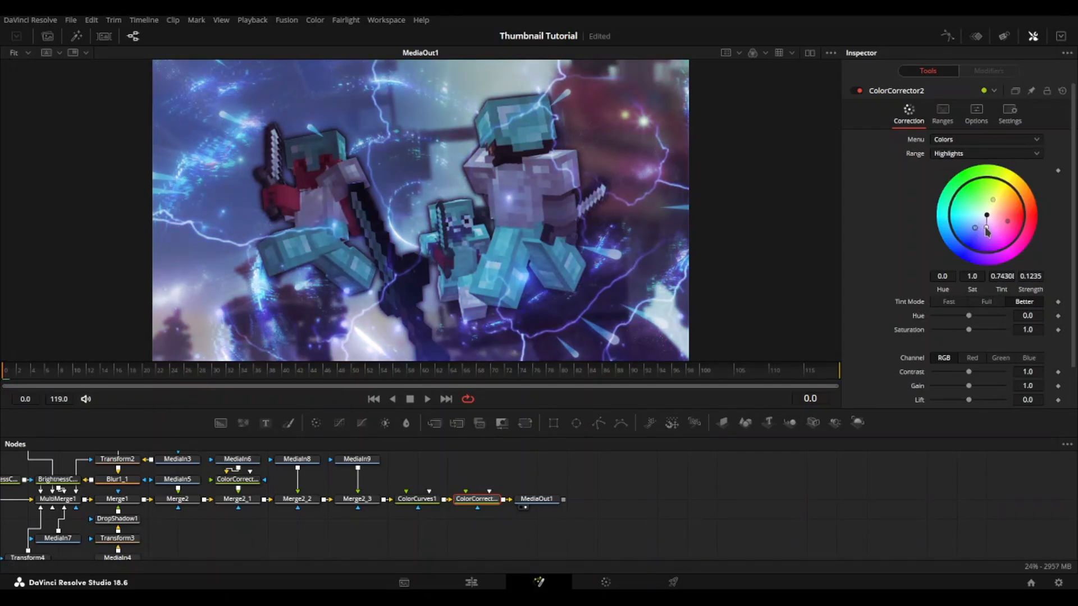
Step: Insert a Brightness Contrast node before MediaOut1 with gain 1.25, lift -0.12, contrast -0.02 and saturation 0.84
drag(536, 499, 626, 499)
click(484, 501)
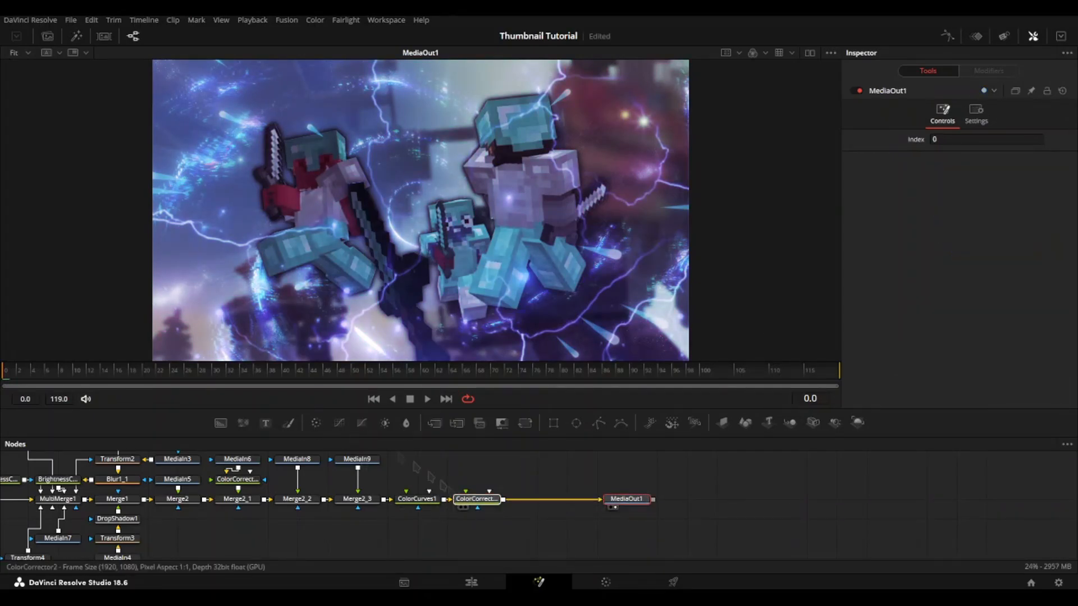
click(385, 423)
mouse_move(968, 154)
mouse_down()
mouse_move(964, 168)
mouse_move(971, 155)
mouse_up()
drag(968, 196, 967, 195)
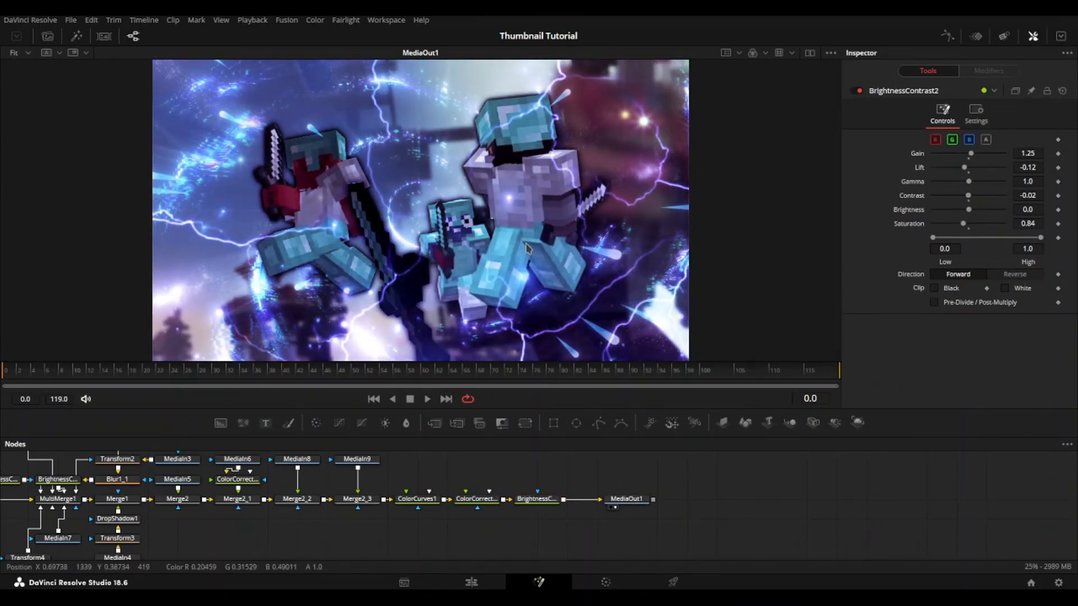
Step: Move MediaOut1 further away from BrightnessContrast2 to make room in the node graph
drag(744, 511, 605, 534)
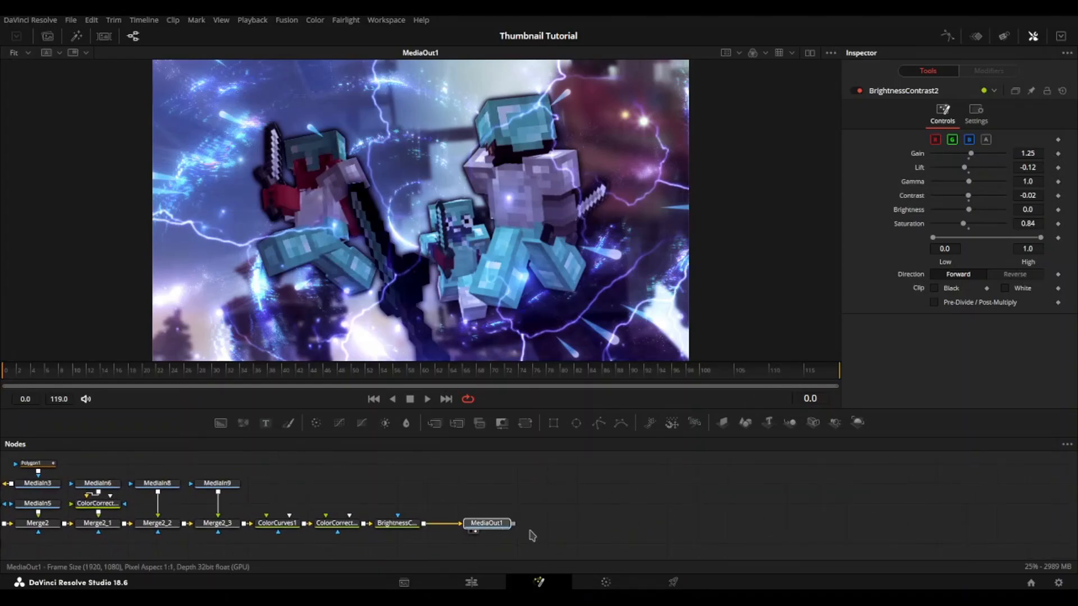
drag(475, 526, 564, 535)
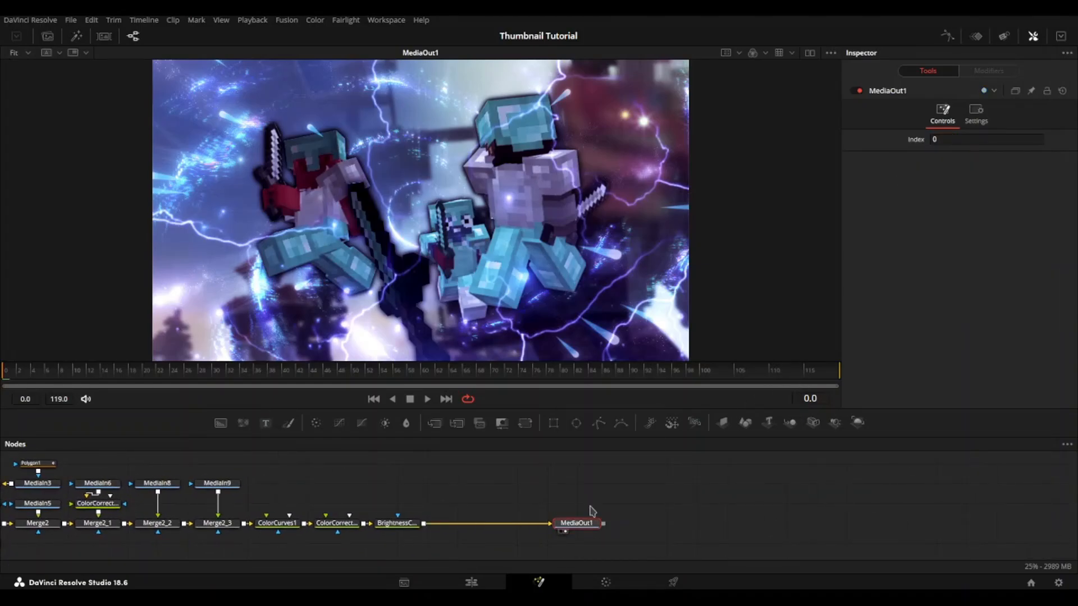
click(643, 491)
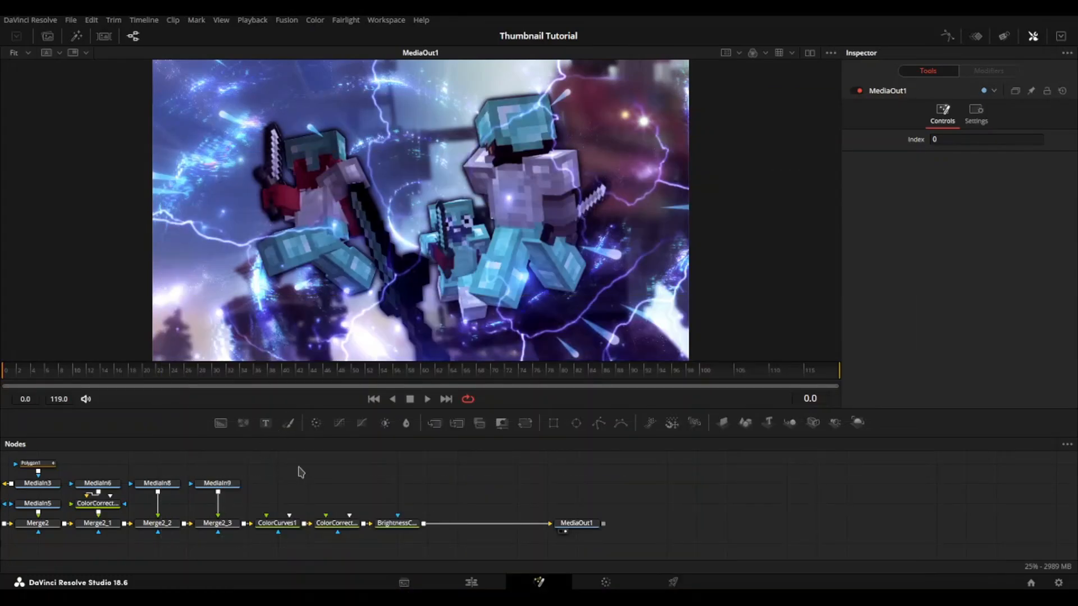
Step: Add a separate Background node above the main chain, display it in the viewer and colour it light grey
drag(464, 504, 428, 536)
drag(221, 425, 454, 476)
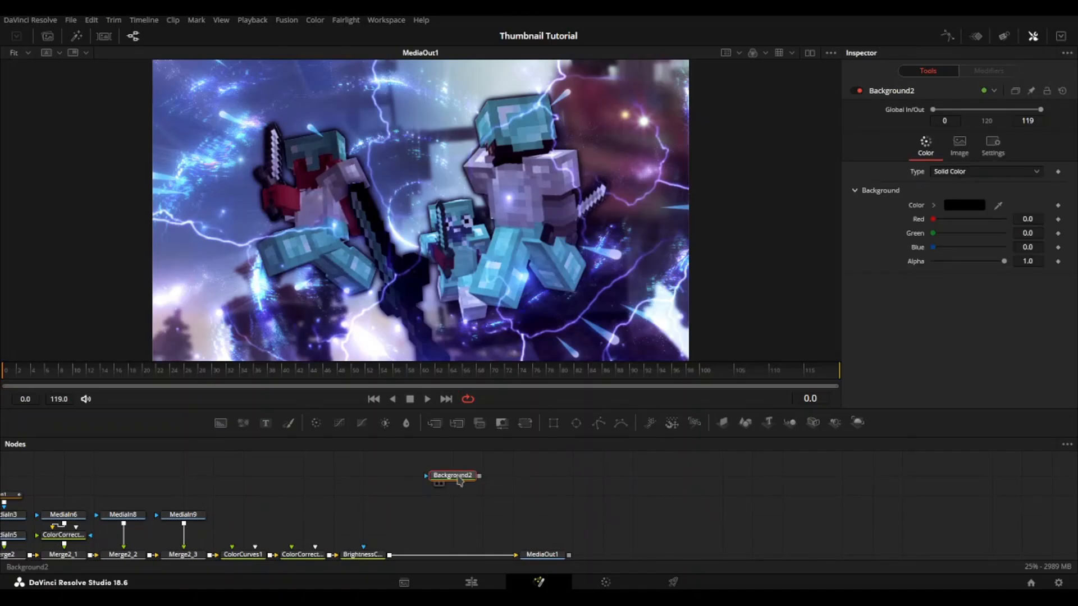
key(1)
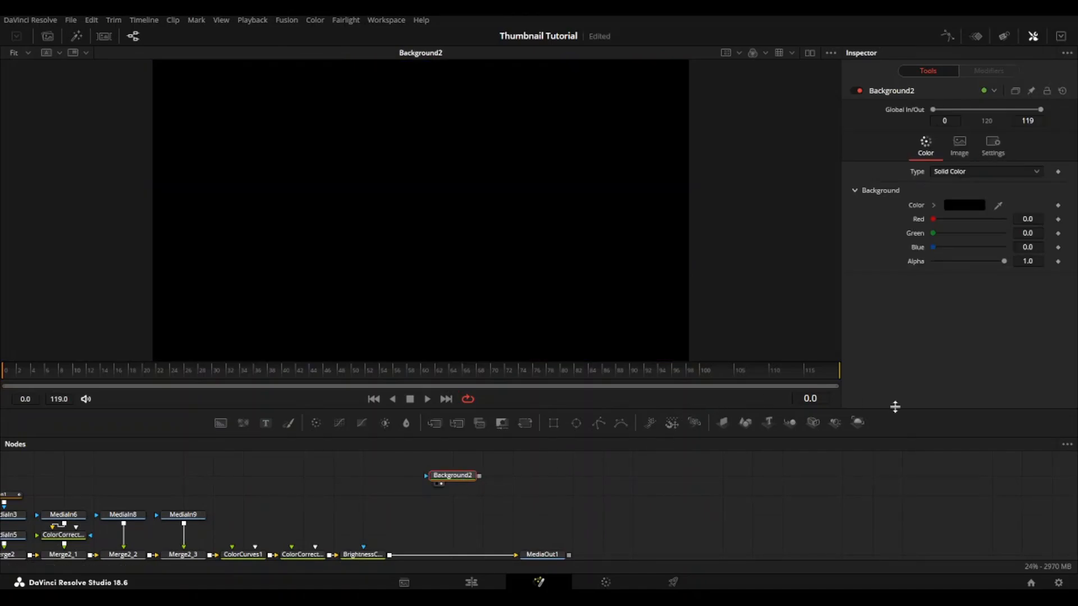
click(935, 205)
mouse_move(979, 270)
mouse_down()
mouse_move(898, 209)
mouse_move(915, 237)
mouse_move(905, 242)
mouse_move(955, 260)
mouse_move(936, 244)
mouse_move(922, 250)
mouse_up()
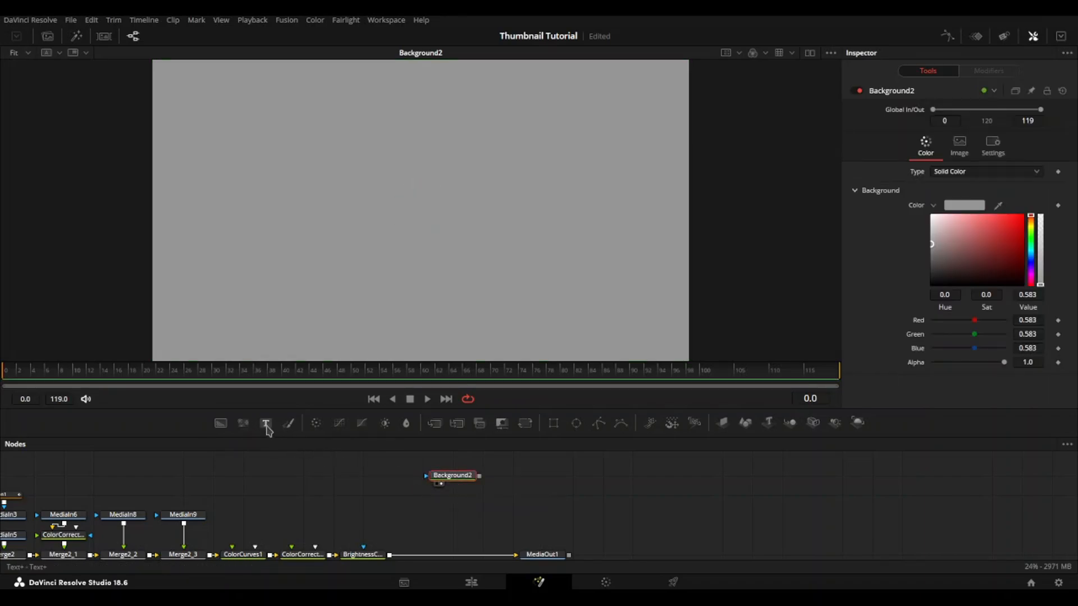
Step: Merge a Fast Noise over Background2 and set its colour type to Gradient with the black stop's alpha at 0
click(244, 424)
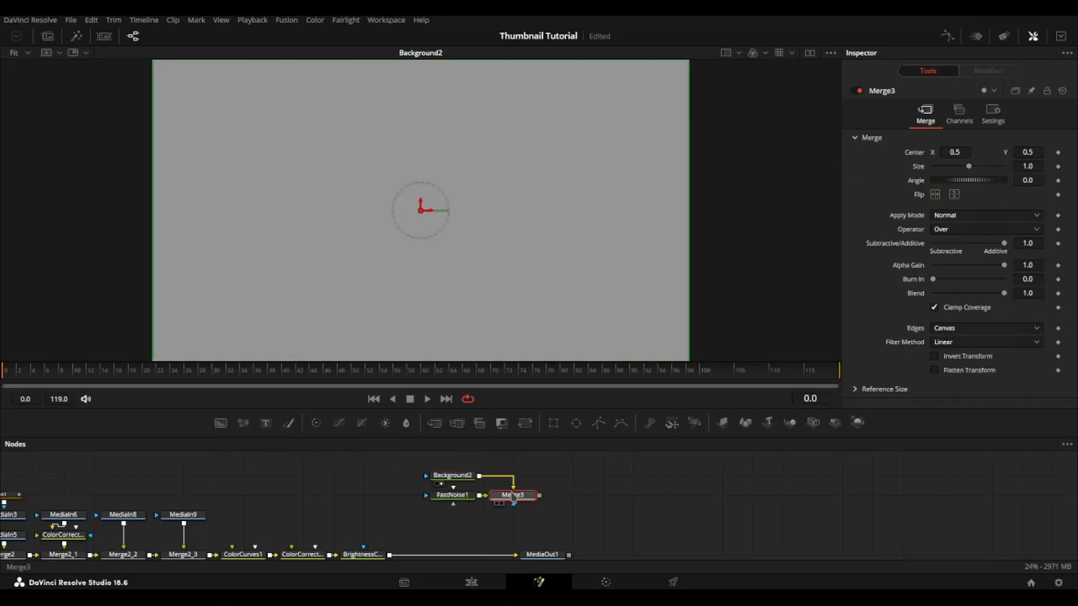
click(460, 497)
click(943, 145)
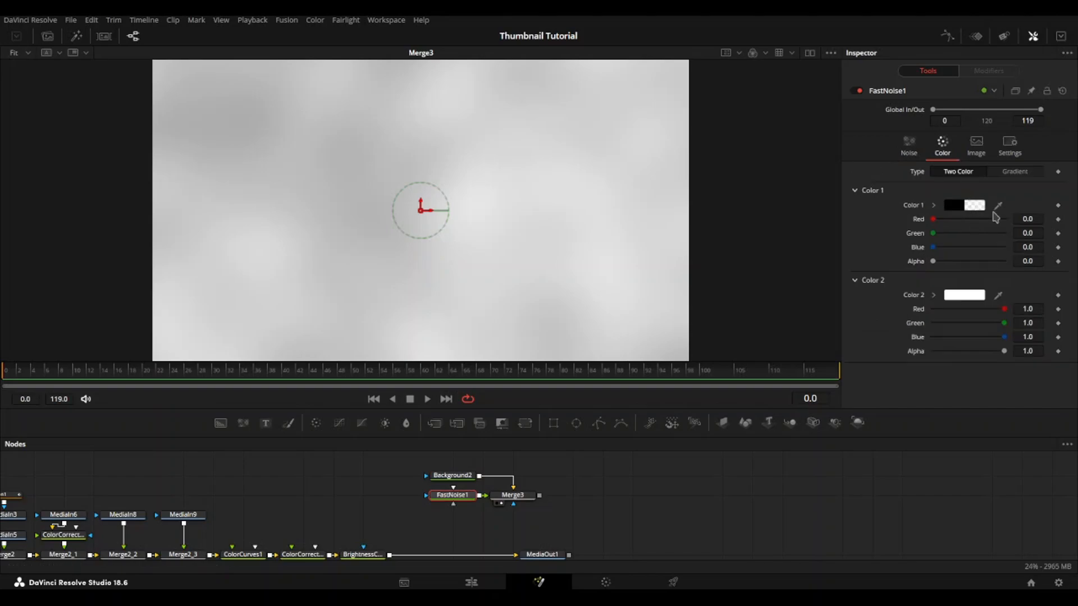
click(1016, 171)
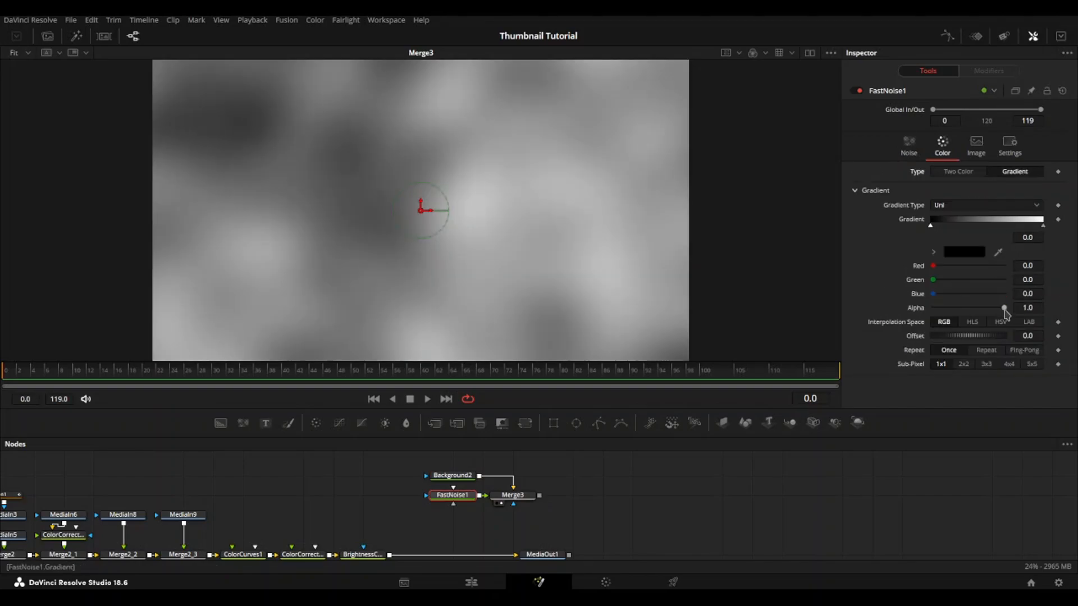
drag(1004, 307, 781, 316)
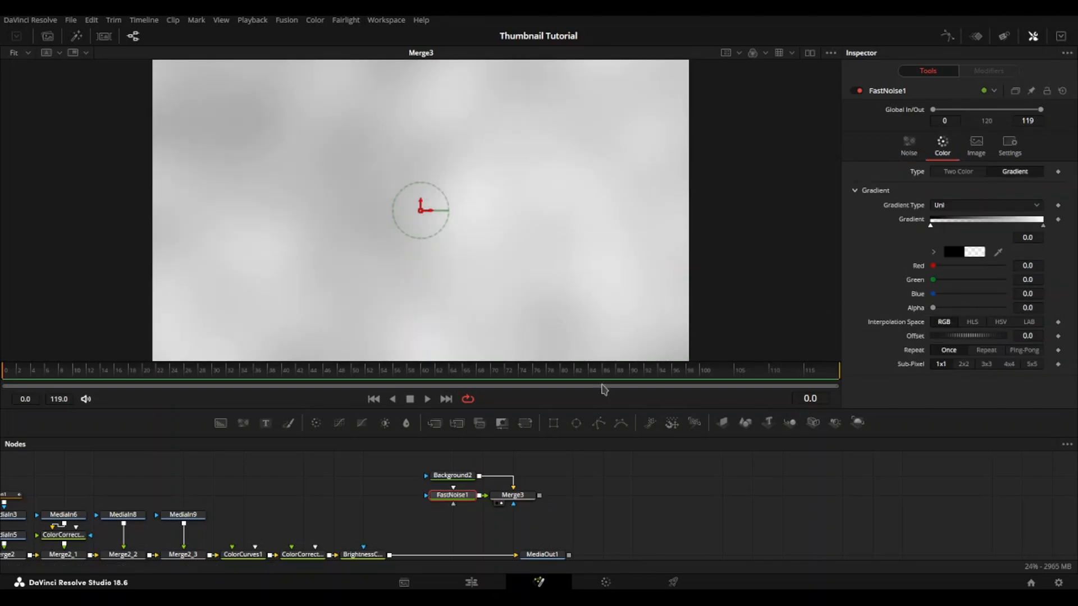
Step: Set the Fast Noise contrast to 3.6
click(908, 144)
drag(972, 214, 991, 214)
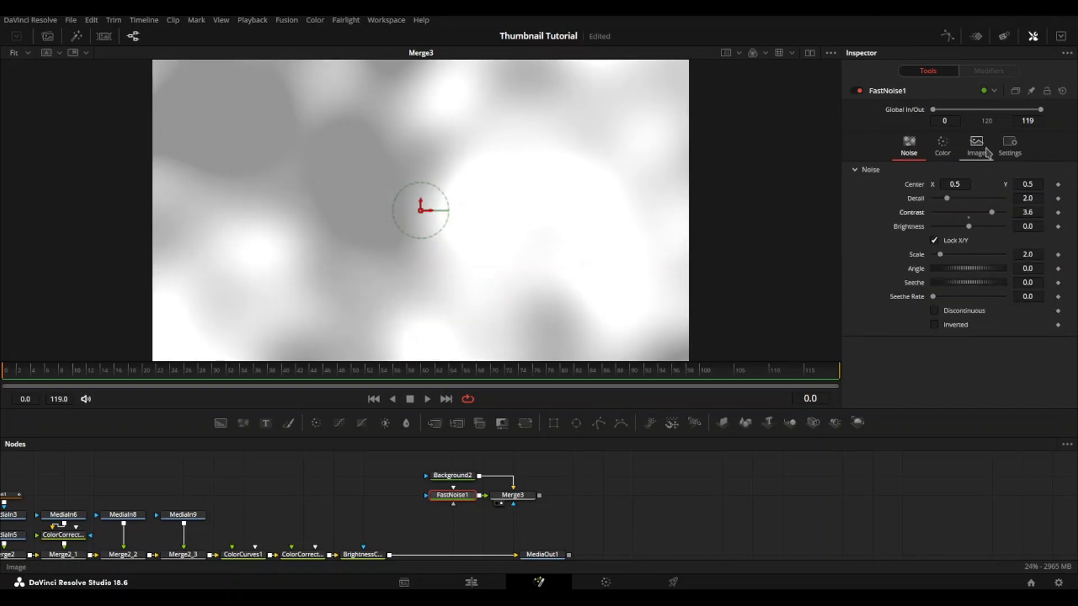
Step: Try the Two Color type on the Fast Noise and switch back to Gradient
click(946, 150)
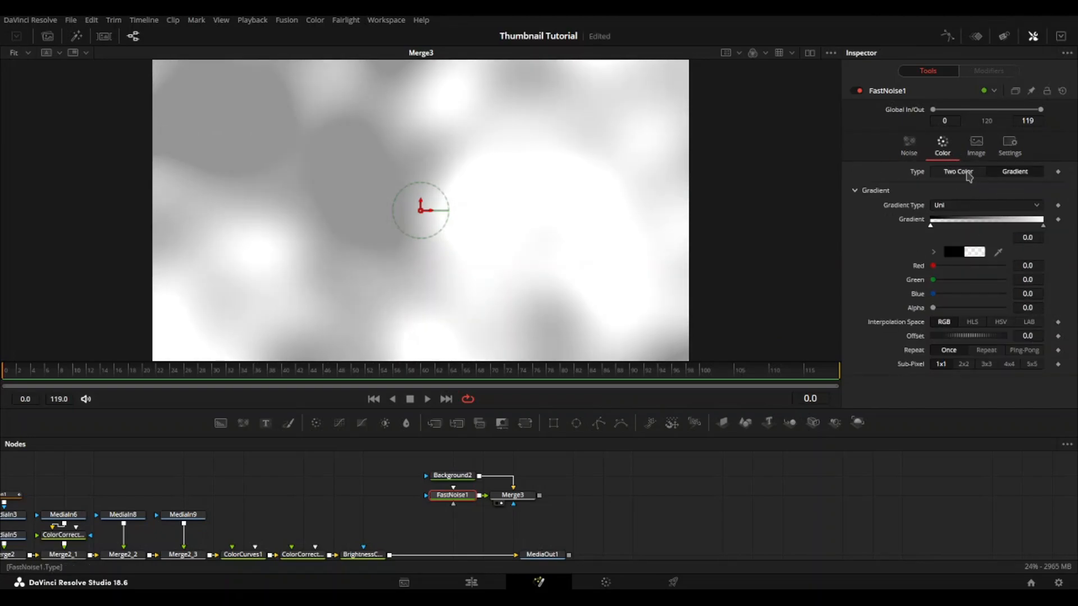
click(968, 176)
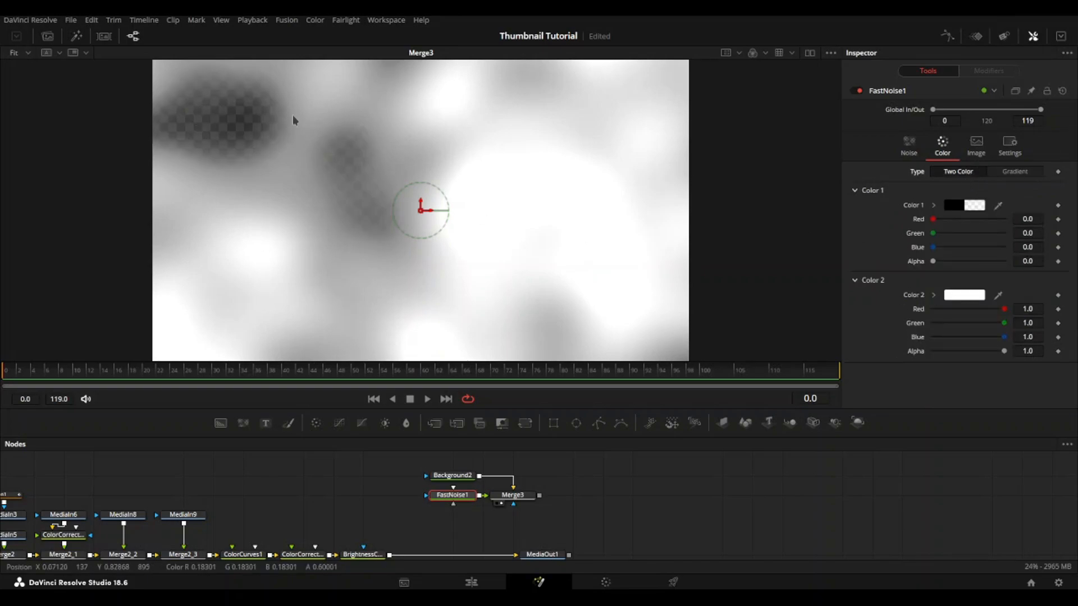
click(1015, 171)
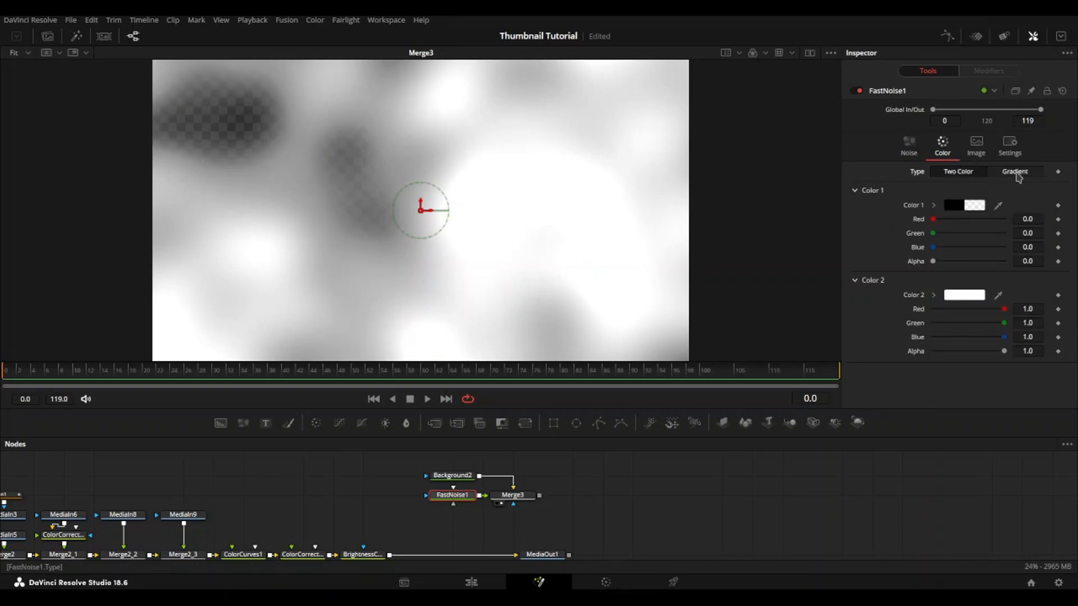
click(909, 145)
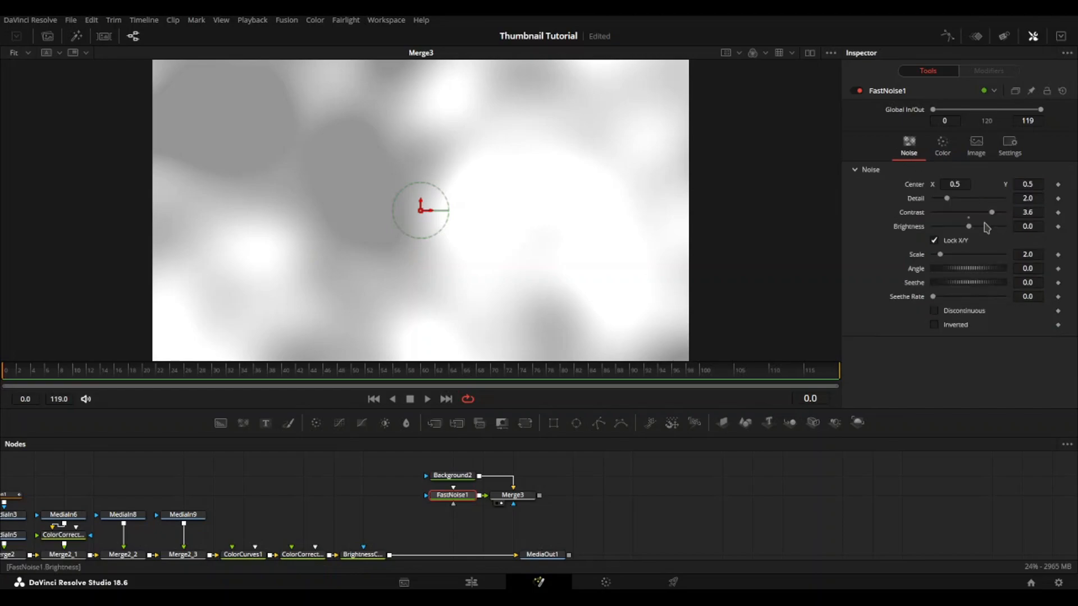
click(943, 145)
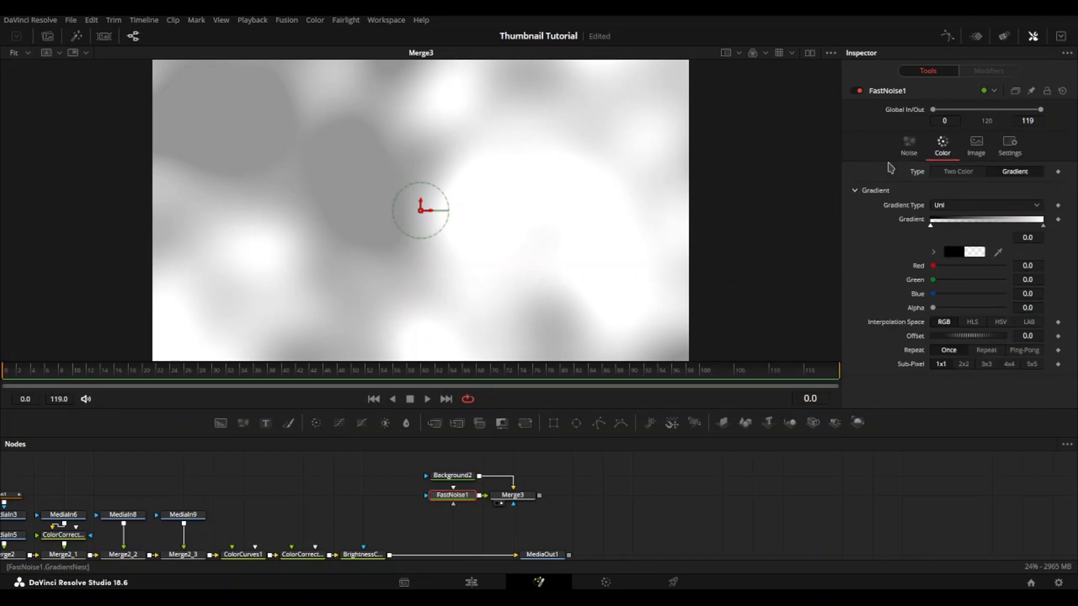
Step: Unlock the Fast Noise's X/Y scale and set its X Scale to about 11.02 for vertical streaks
click(909, 145)
click(934, 240)
mouse_move(939, 254)
mouse_down()
mouse_move(974, 258)
mouse_move(941, 271)
mouse_up()
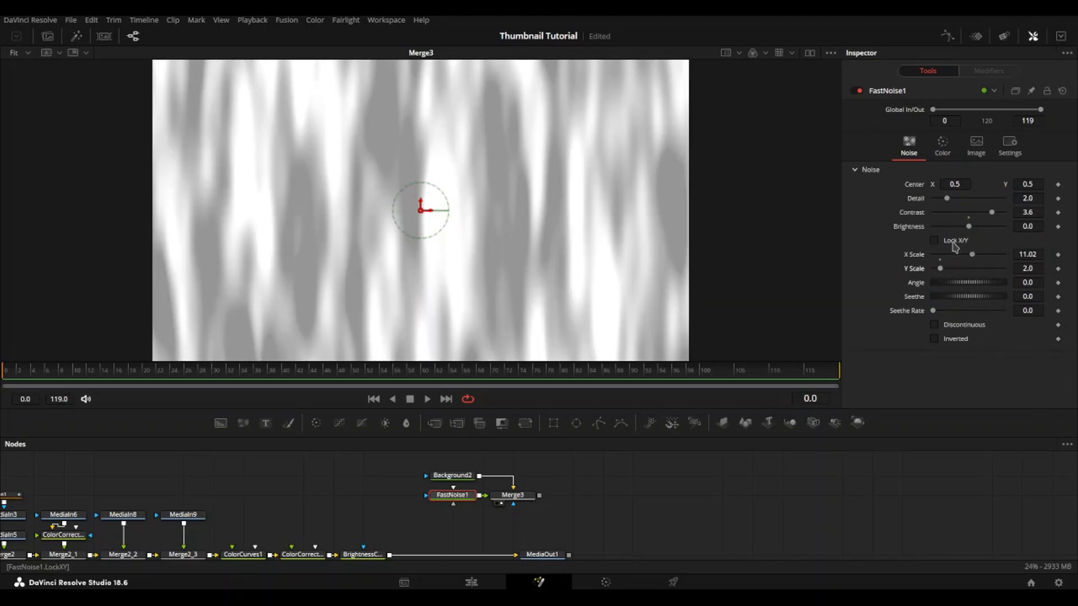
drag(965, 202, 947, 215)
right_click(947, 214)
click(947, 202)
key(ctrl+m)
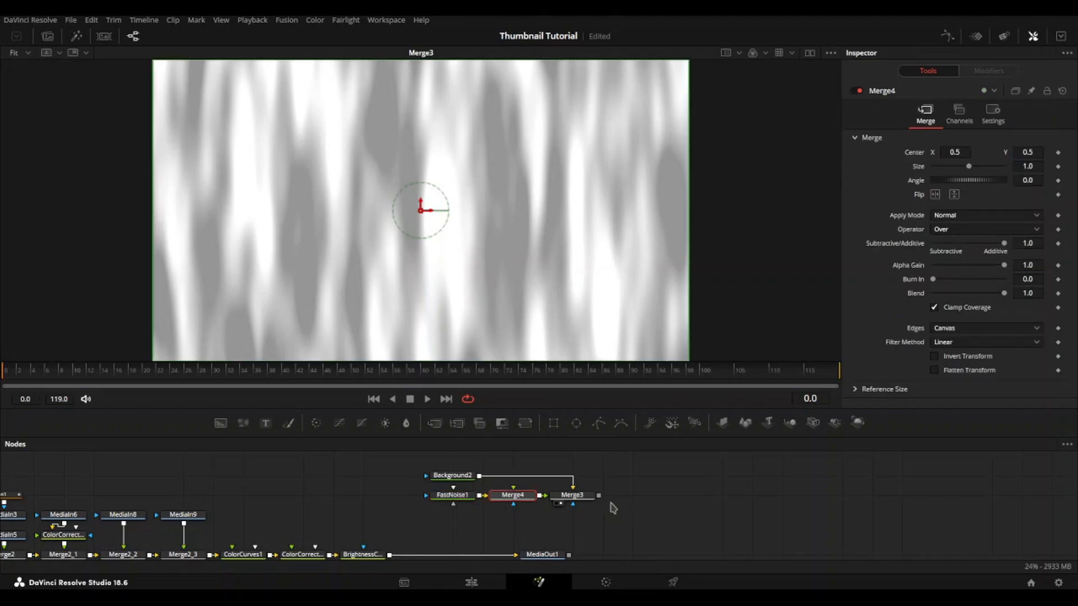
key(ctrl+z)
Step: Add a Text node beside Merge3 and enter the title ACKERMAN
drag(266, 423, 603, 512)
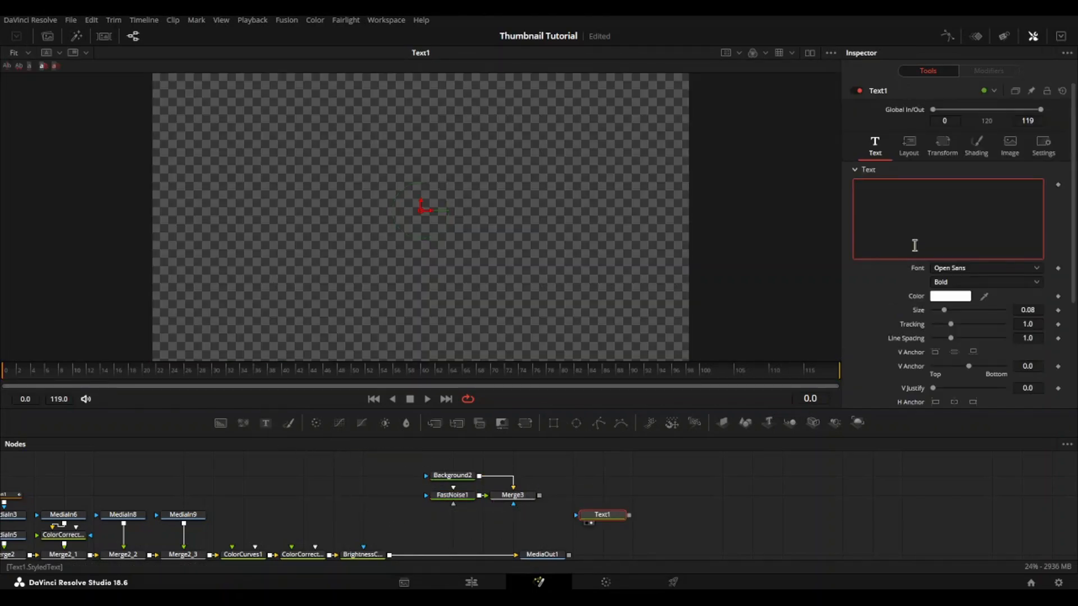
text(ACKERMAN)
key(ctrl+a)
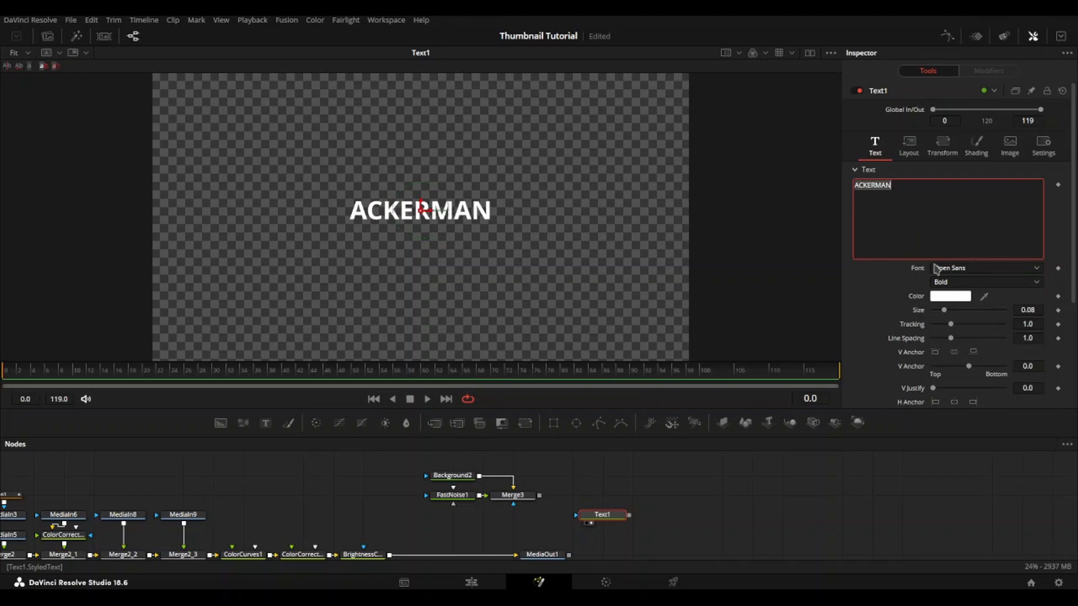
Step: Change the title to a dripping graffiti-style font and enlarge the text
click(976, 270)
scroll(966, 351, up, 10)
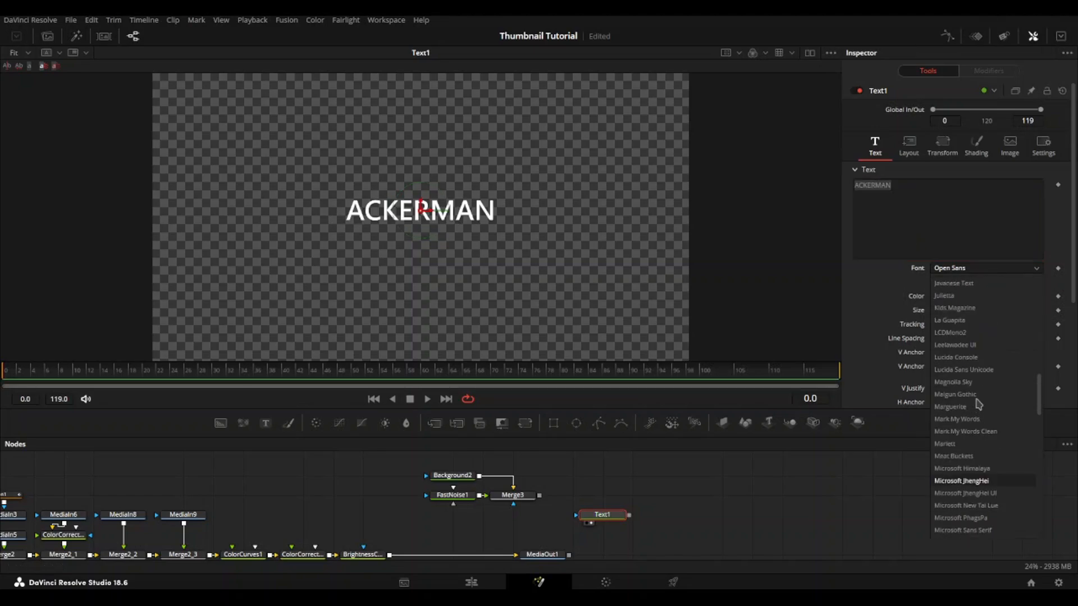
click(964, 316)
drag(961, 311, 975, 310)
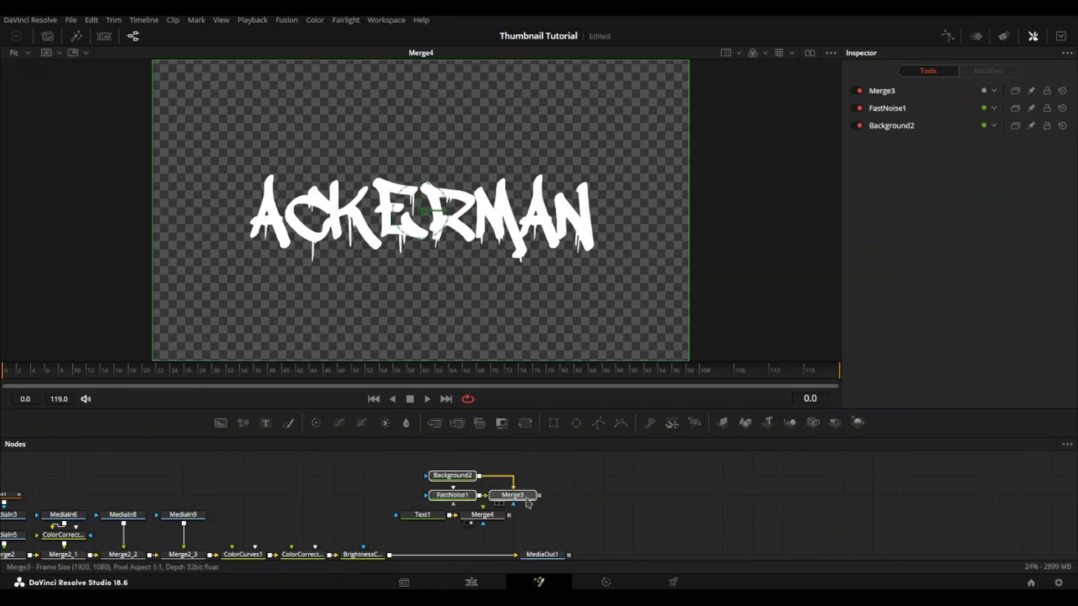
Step: Merge the Merge3 noise texture onto Text1 with the merge operator set to Atop
drag(513, 495, 483, 475)
drag(498, 515, 486, 514)
click(483, 514)
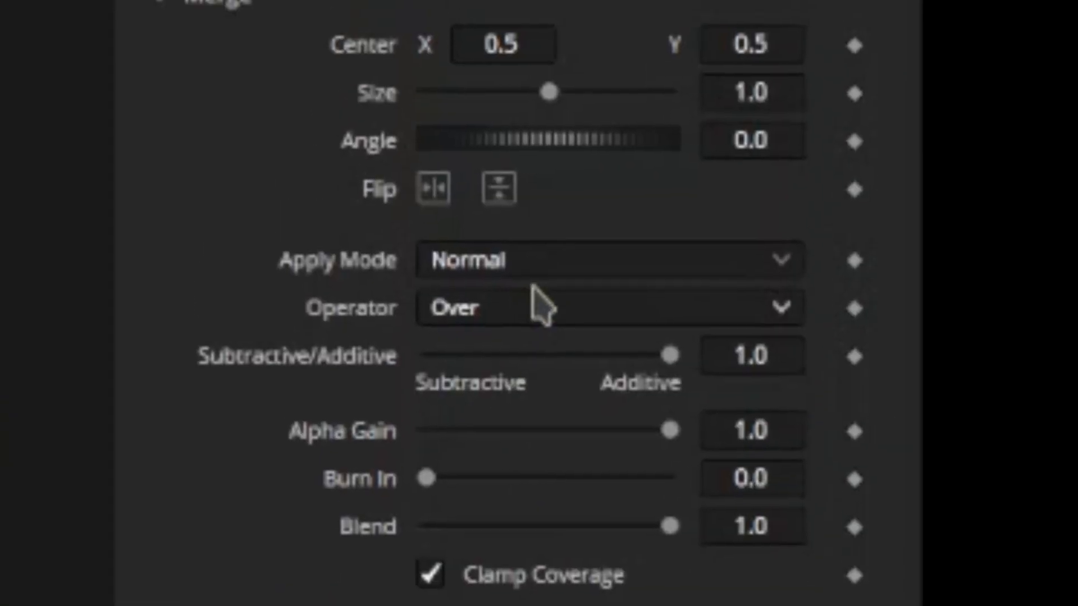
click(539, 306)
click(553, 486)
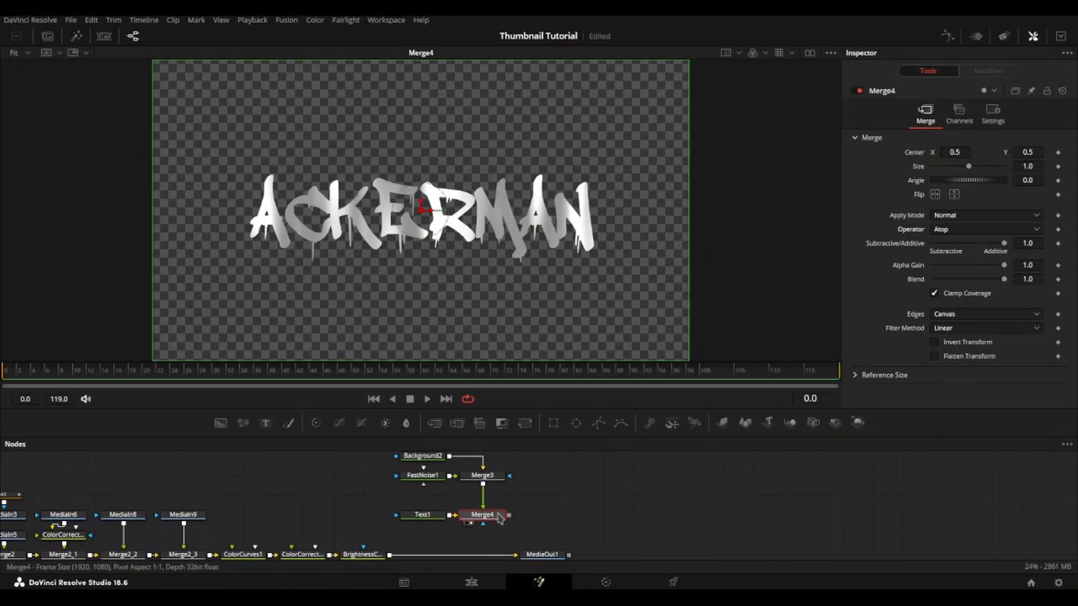
Step: Move the whole group of title nodes closer to the main node chain
drag(521, 543, 402, 449)
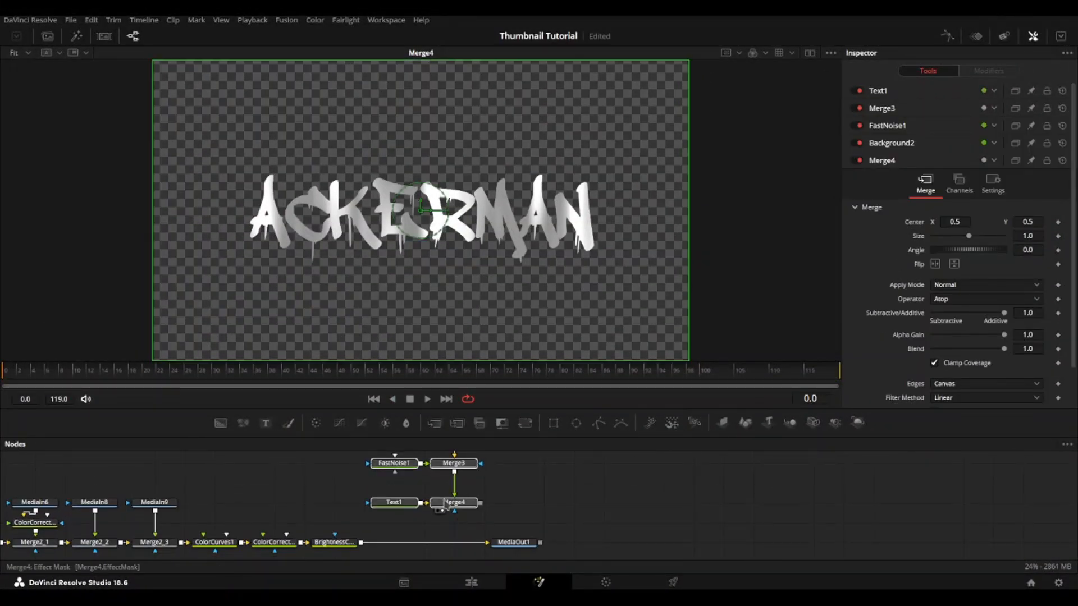
drag(446, 504, 416, 485)
Step: Add an XGlow after Merge4, raise its low threshold to 0.683 and save the project
click(432, 484)
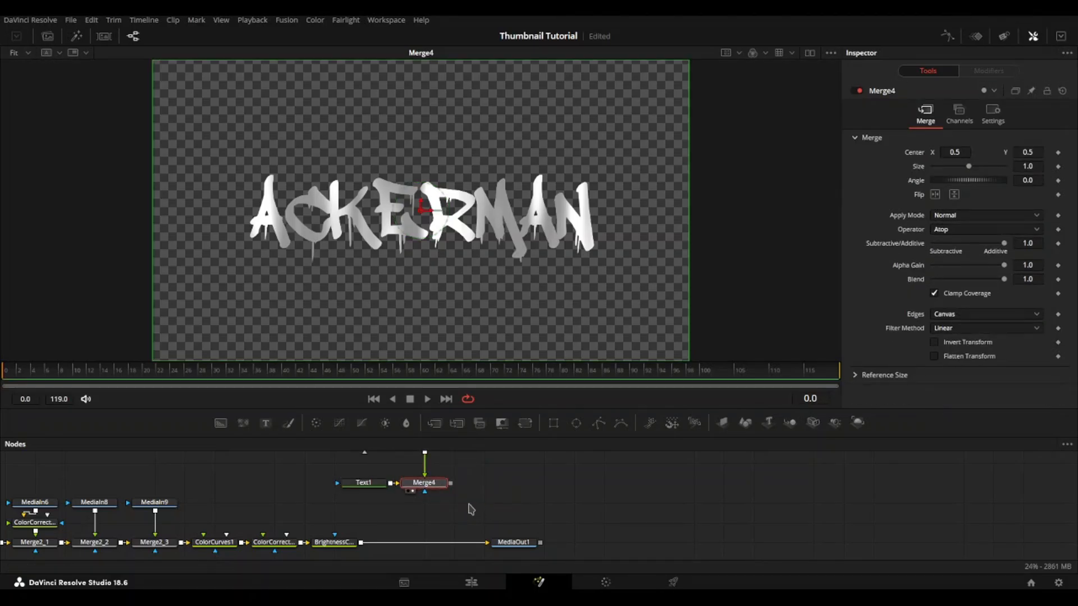
key(Return)
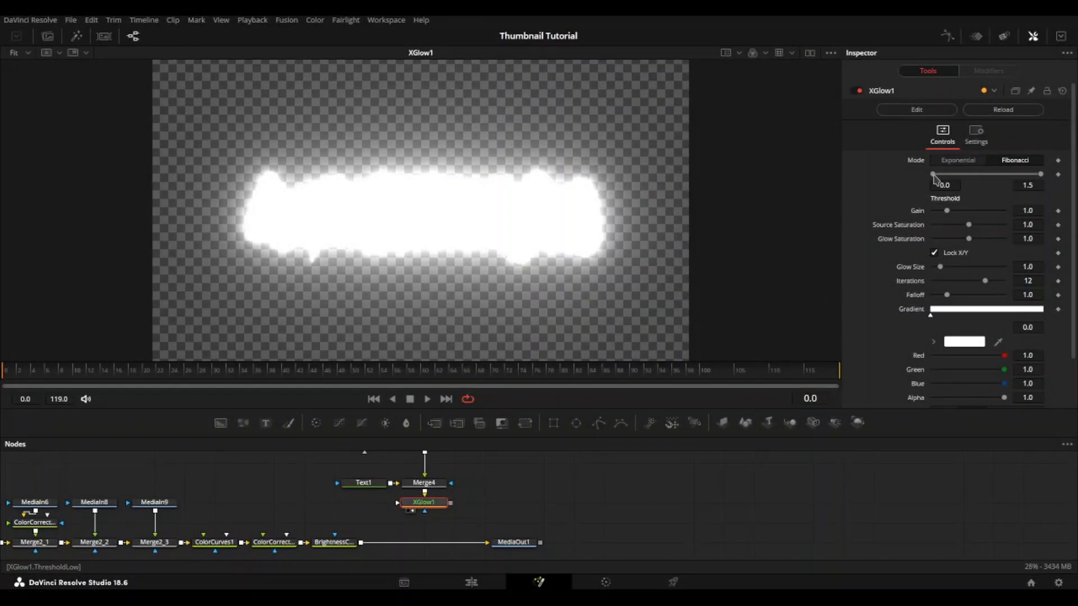
key(ctrl+s)
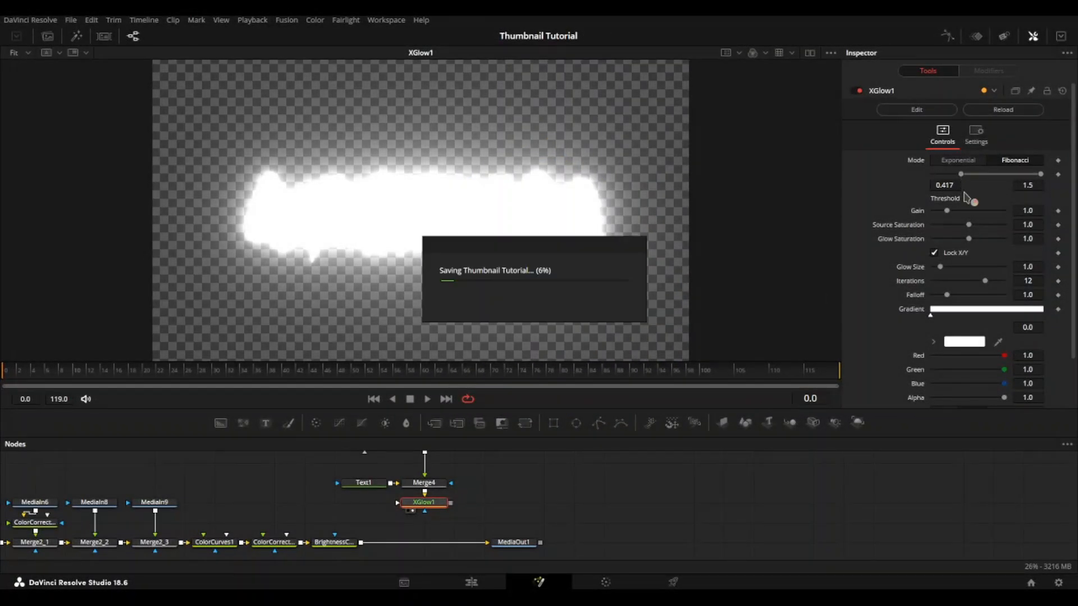
drag(961, 174, 979, 177)
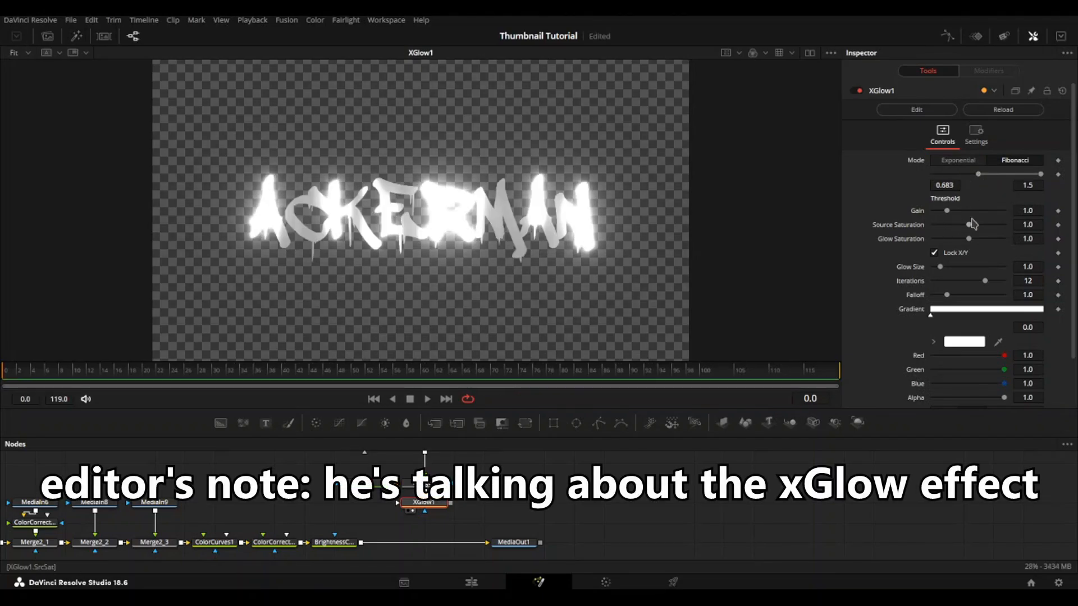
Step: Set XGlow1's low threshold to 0.583 and gain to 0.472, unlock X/Y and raise the X glow size to 3.072
drag(975, 174, 971, 175)
drag(947, 212, 943, 214)
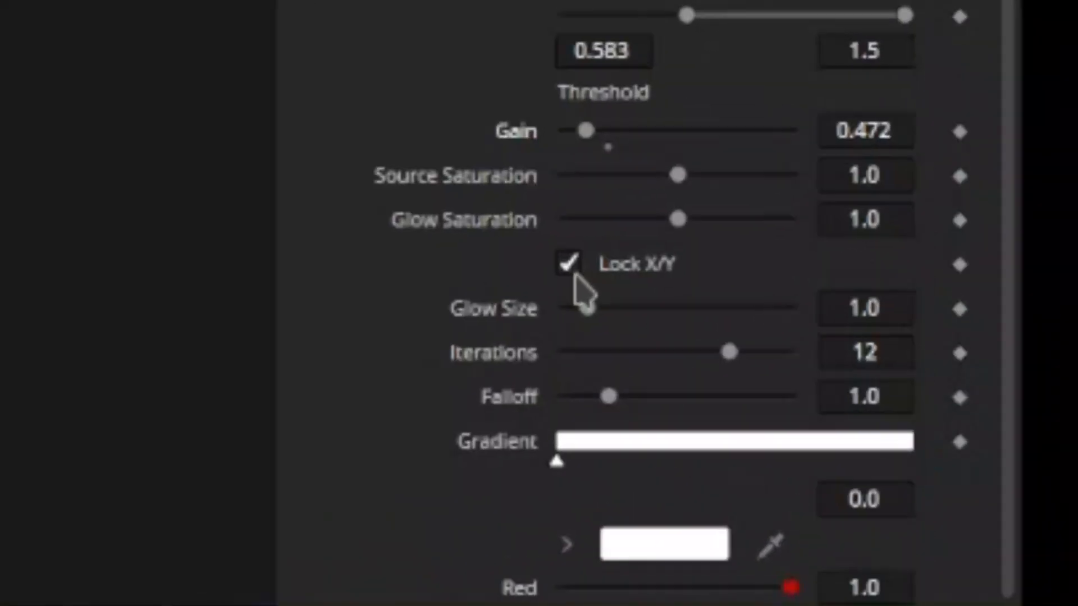
click(934, 253)
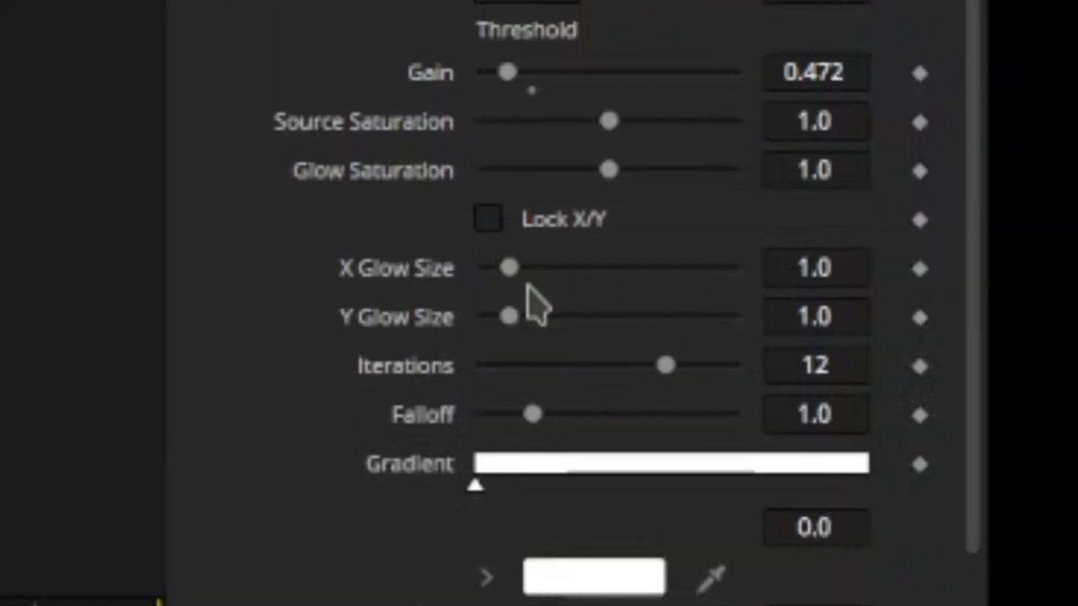
drag(527, 275, 574, 276)
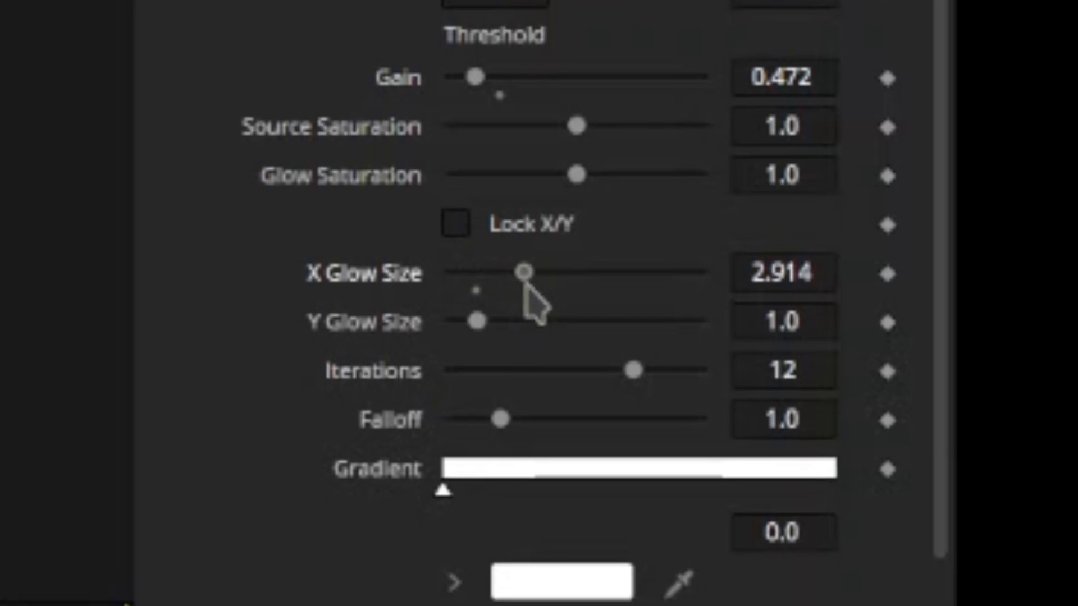
drag(525, 284, 522, 279)
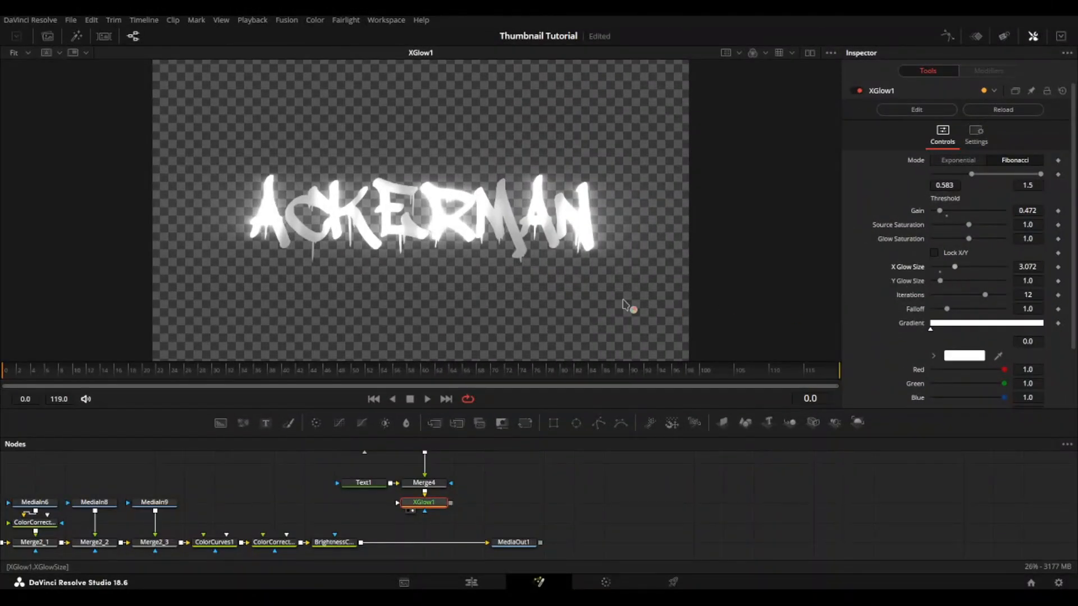
Step: Insert a Lens Distort after Merge4 with distortion 0.5, squeeze 0.575, curvature X 0.397, curvature Y 0.452 and quartic distortion 0.5
drag(441, 506, 441, 526)
click(438, 489)
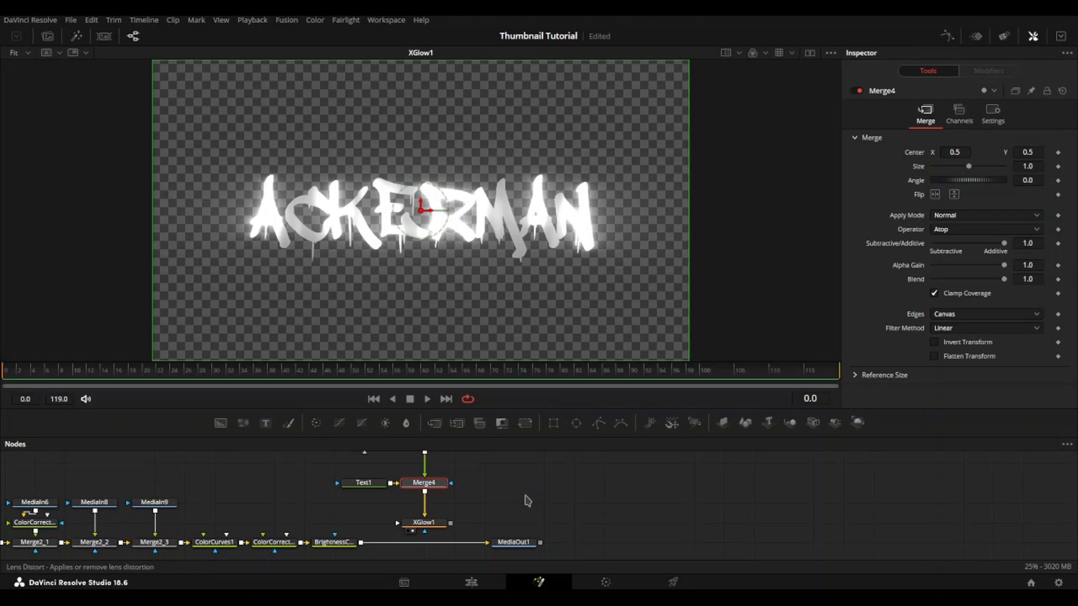
key(ctrl+s)
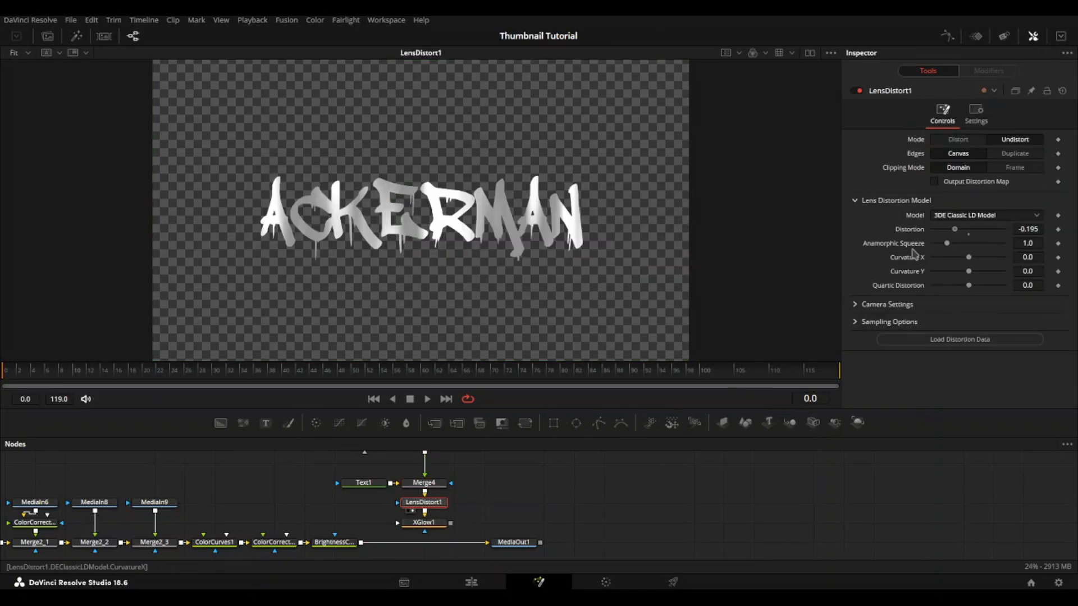
mouse_move(943, 238)
mouse_down()
mouse_move(1003, 235)
mouse_move(940, 244)
mouse_up()
drag(969, 258, 1004, 288)
Step: Merge the XGlow1 title output over the image after BrightnessContrast2, view the final output and save the project
click(340, 543)
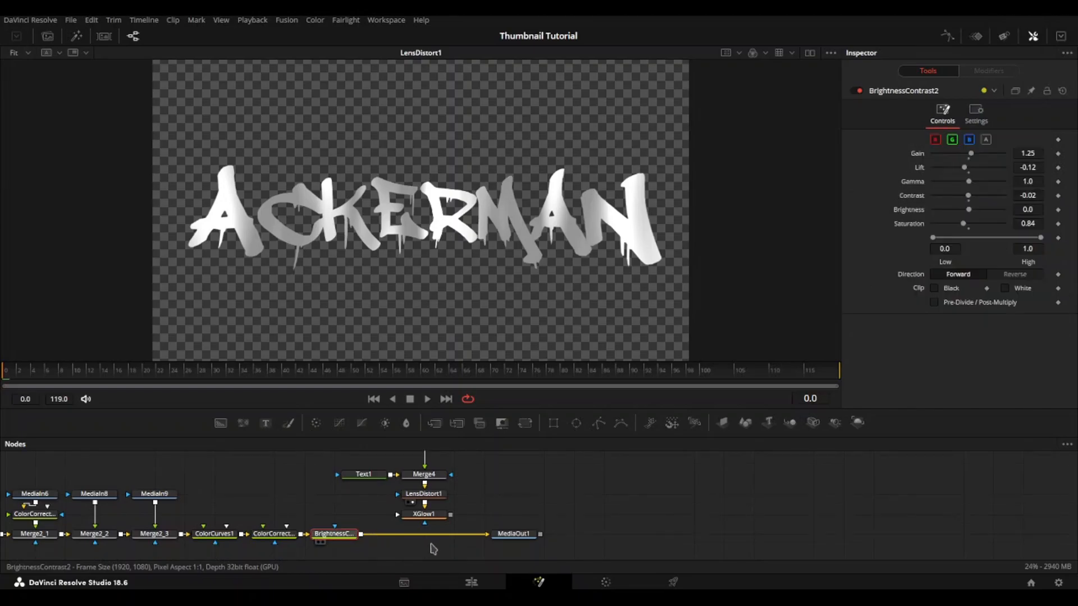
click(434, 424)
drag(451, 515, 395, 539)
click(518, 533)
key(ctrl+s)
key(1)
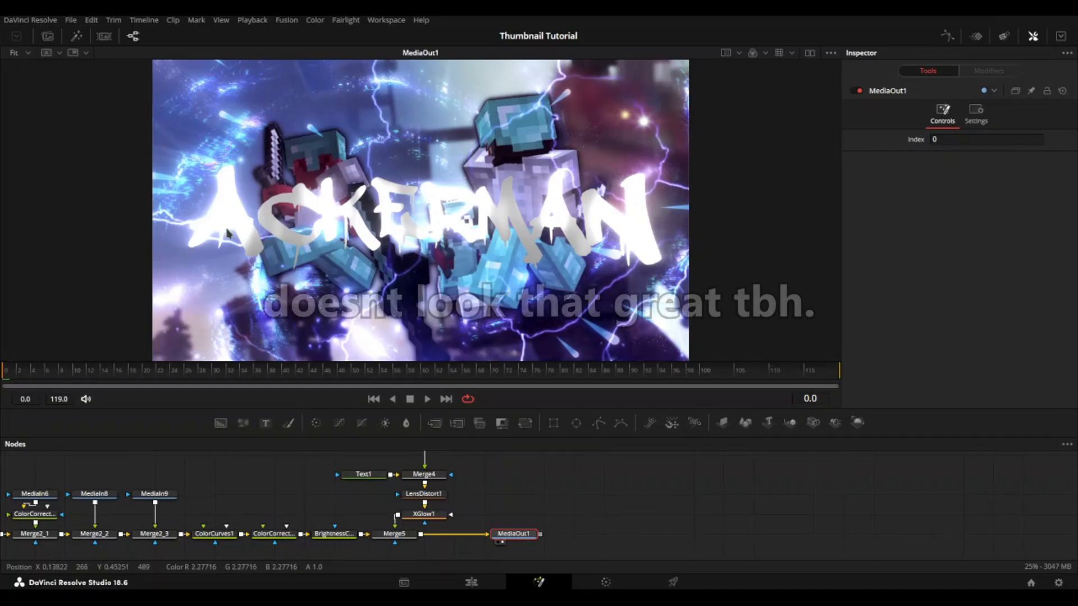
Step: Line up the title nodes directly above Merge5 and set XGlow1's gain to 0.315
drag(481, 477, 498, 502)
drag(432, 482, 406, 536)
drag(339, 498, 406, 534)
click(411, 531)
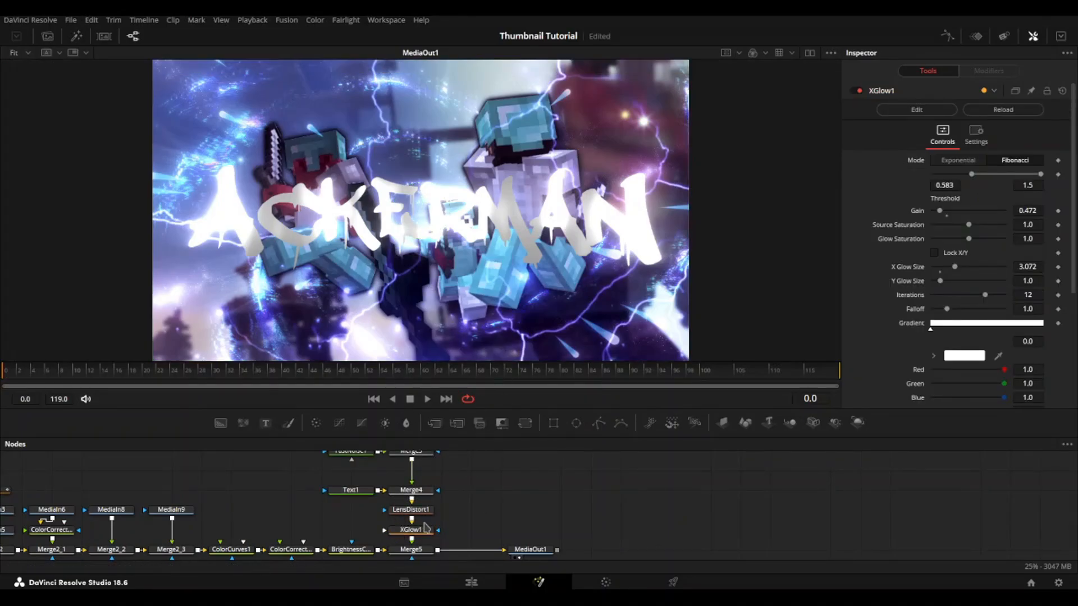
drag(939, 211, 937, 212)
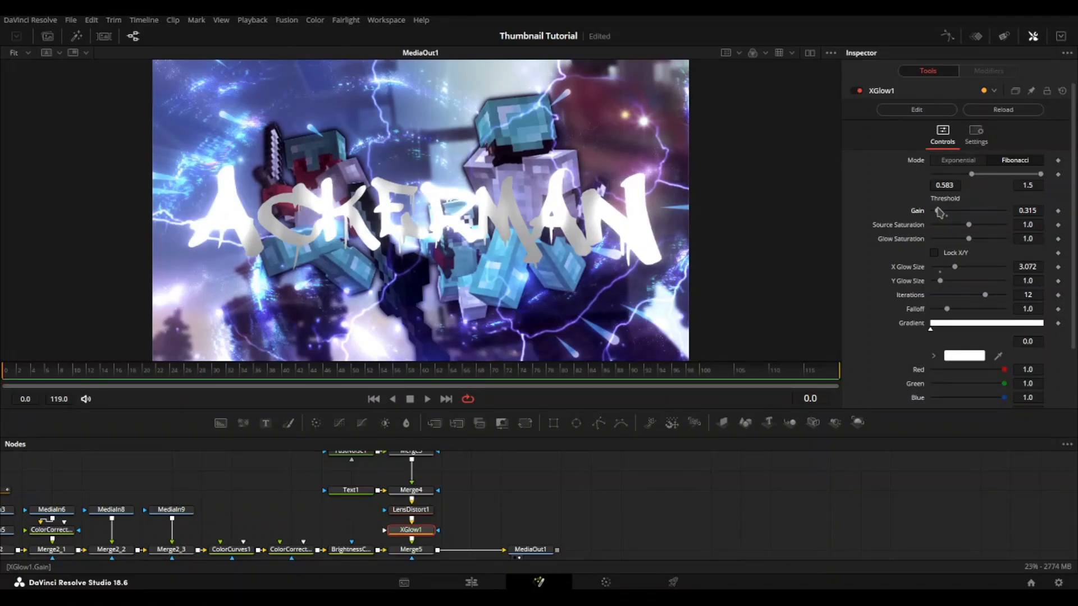
Step: Insert another Brightness Contrast node just before Merge5 and set its gain to 0.75
drag(506, 493, 555, 479)
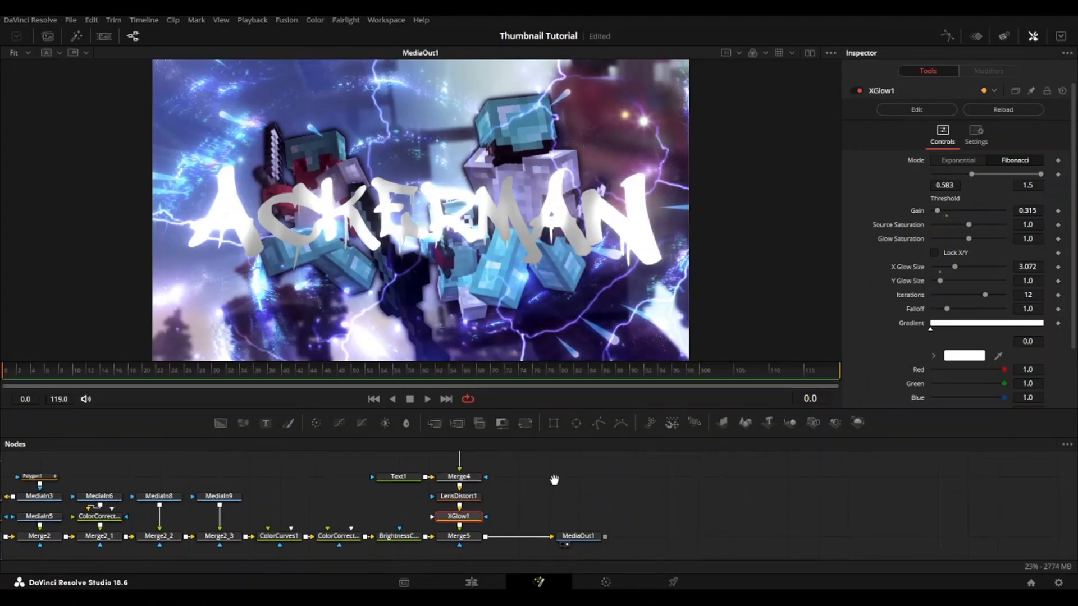
scroll(505, 512, down, 3)
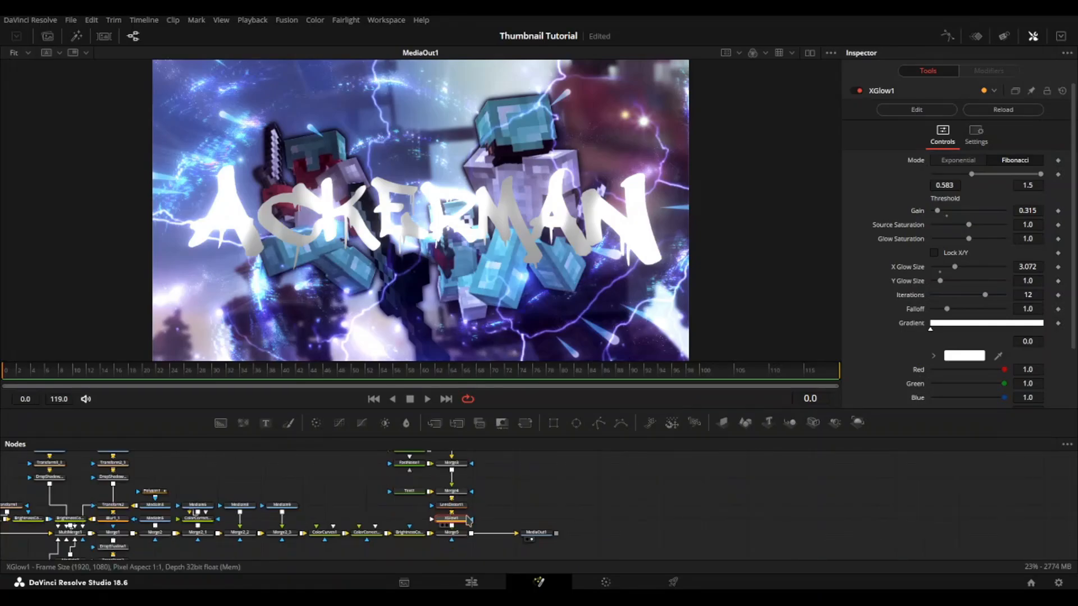
drag(475, 557, 437, 444)
drag(430, 545, 390, 458)
drag(503, 514, 501, 449)
drag(458, 511, 500, 507)
click(502, 534)
click(412, 509)
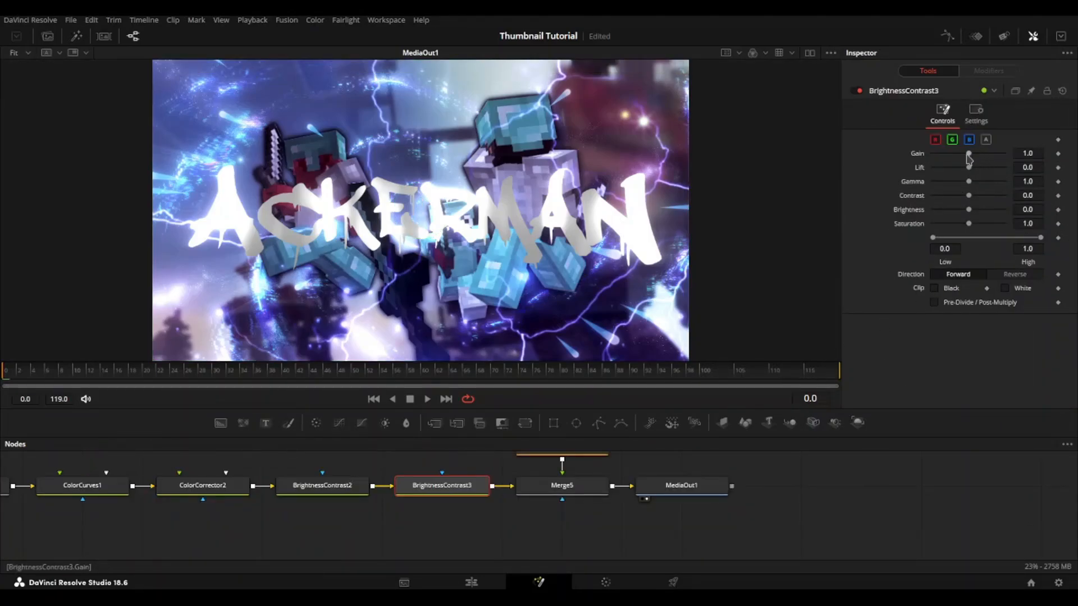
drag(968, 155, 959, 155)
Step: Change FastNoise1's gradient end colour to the pale cyan #c0fffa
drag(631, 471, 567, 553)
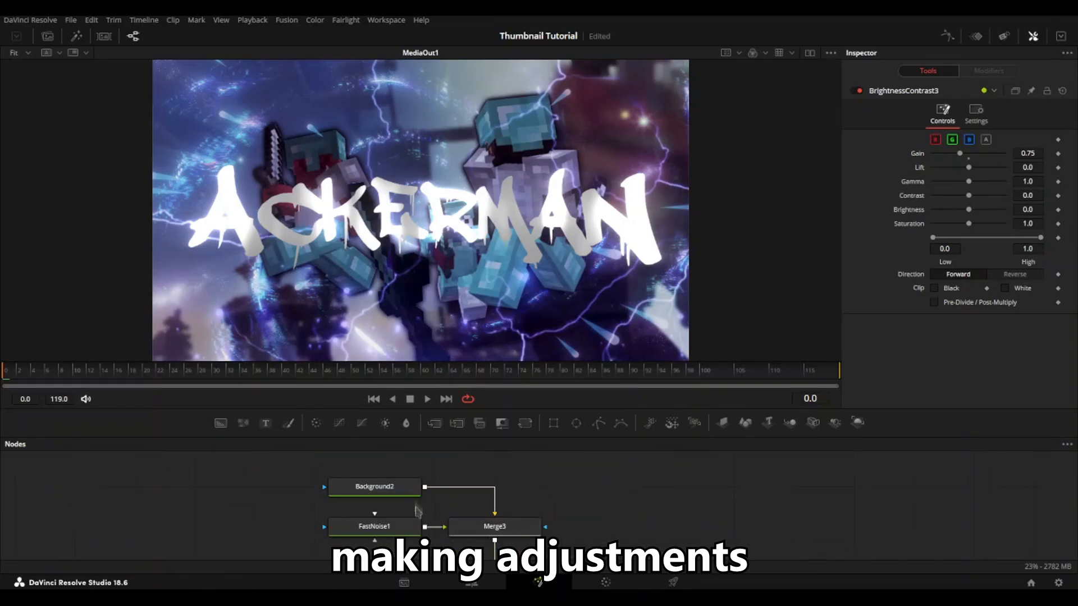
click(375, 486)
click(374, 526)
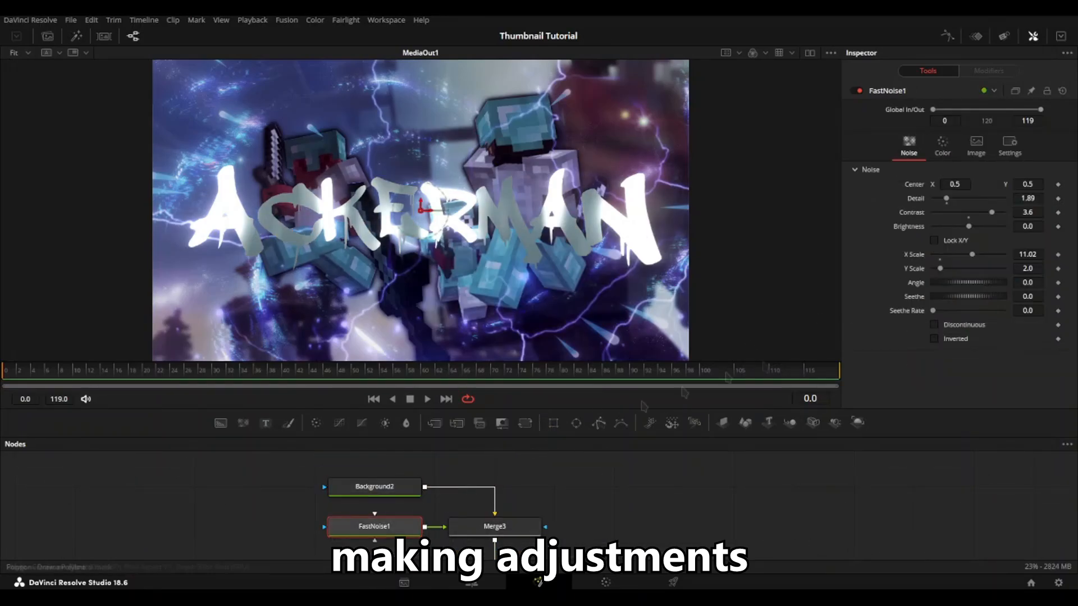
click(942, 147)
click(963, 251)
click(595, 289)
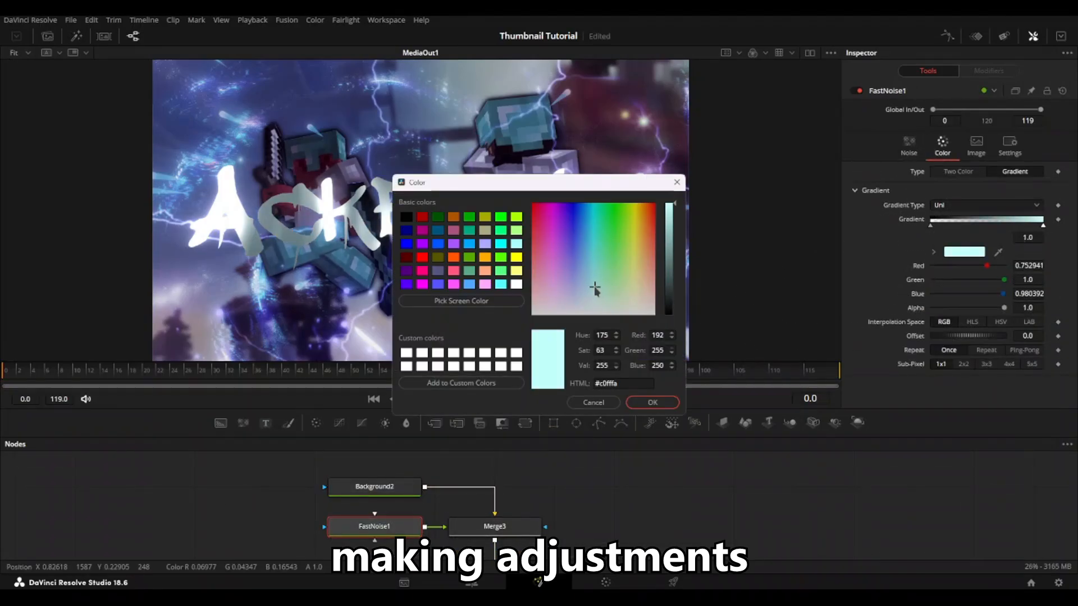
click(651, 403)
Step: Set XGlow1's glow saturation to 2.0 and its gain to 0.472
scroll(599, 469, down, 5)
scroll(589, 477, up, 1)
click(528, 513)
drag(937, 211, 940, 211)
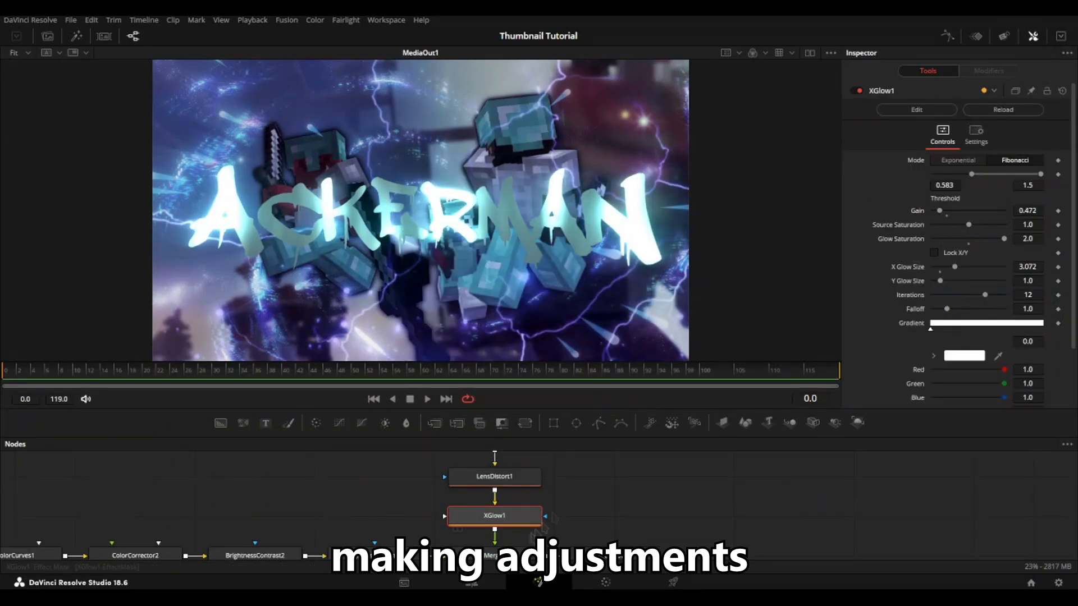
Step: Add a Color Corrector after XGlow1 and shift the hue so the title glows violet-blue
scroll(530, 495, down, 5)
drag(534, 481, 531, 491)
drag(442, 475, 537, 520)
drag(526, 514, 531, 502)
click(526, 502)
click(316, 424)
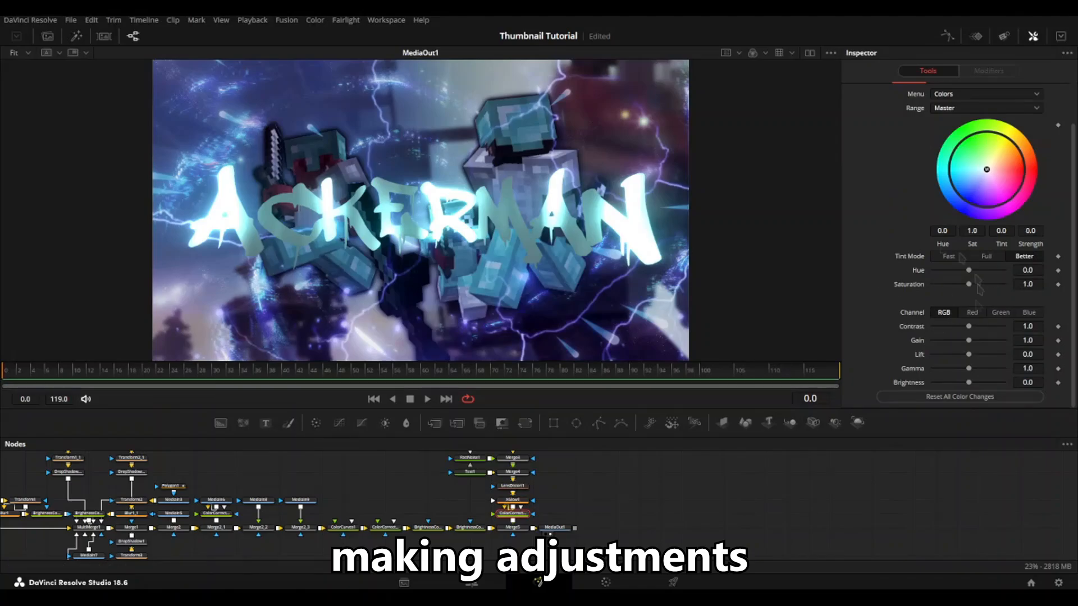
drag(969, 271, 976, 272)
Step: Add a Drop Shadow after LensDistort1 with strength 1.0, drop distance 0.0 and blur 0.55, and save the project
click(743, 478)
scroll(538, 500, up, 3)
drag(538, 500, 362, 469)
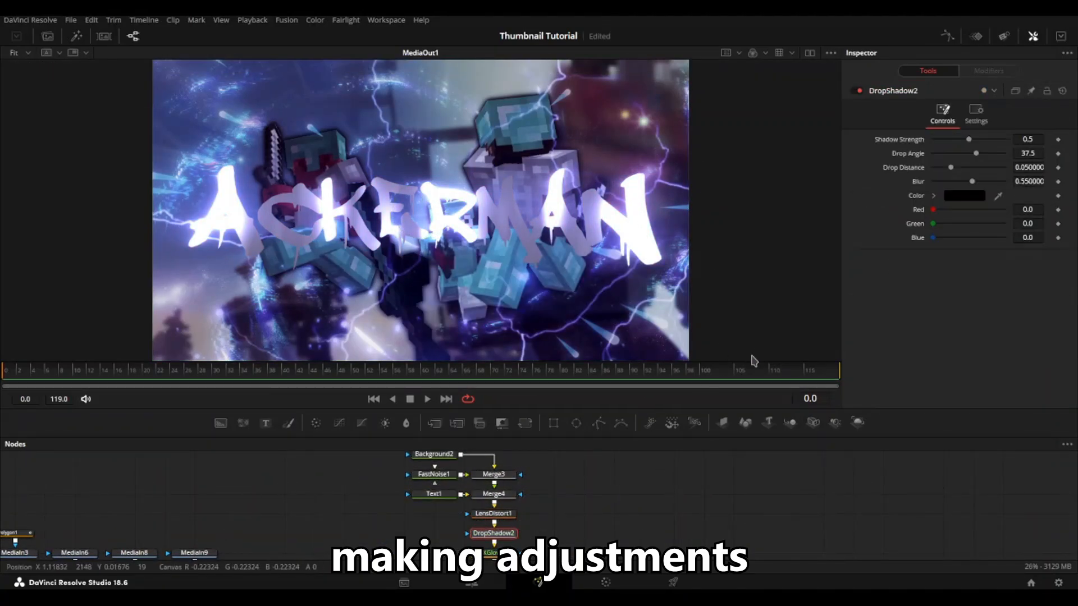
drag(951, 168, 1005, 139)
mouse_move(972, 182)
mouse_down()
mouse_move(957, 181)
mouse_move(971, 181)
mouse_up()
right_click(956, 181)
key(ctrl+s)
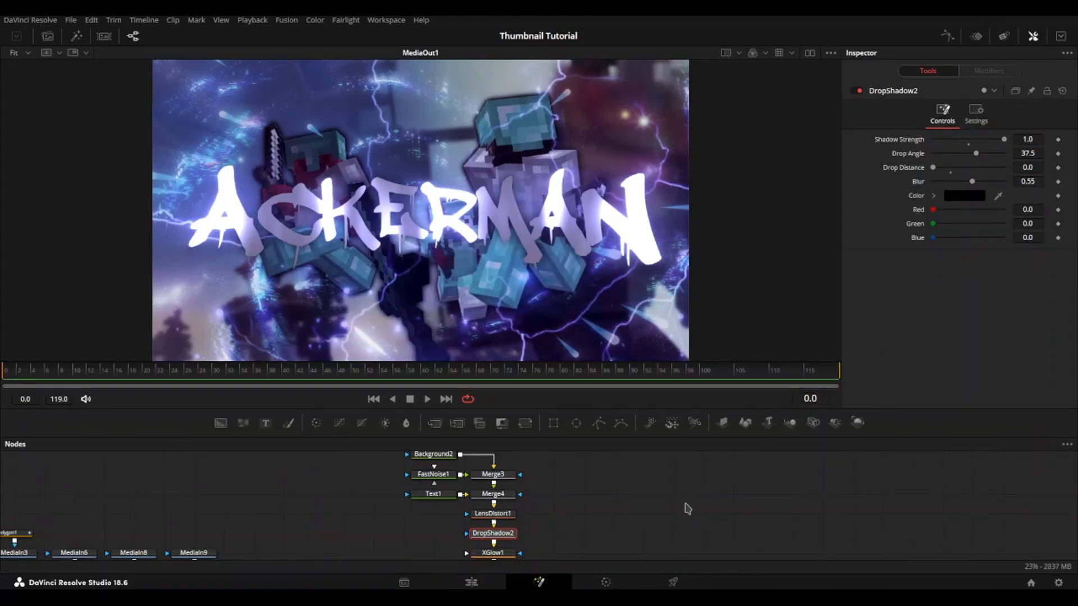
Step: Add a merge after Merge5 with a new Background node as its foreground
drag(734, 557, 617, 476)
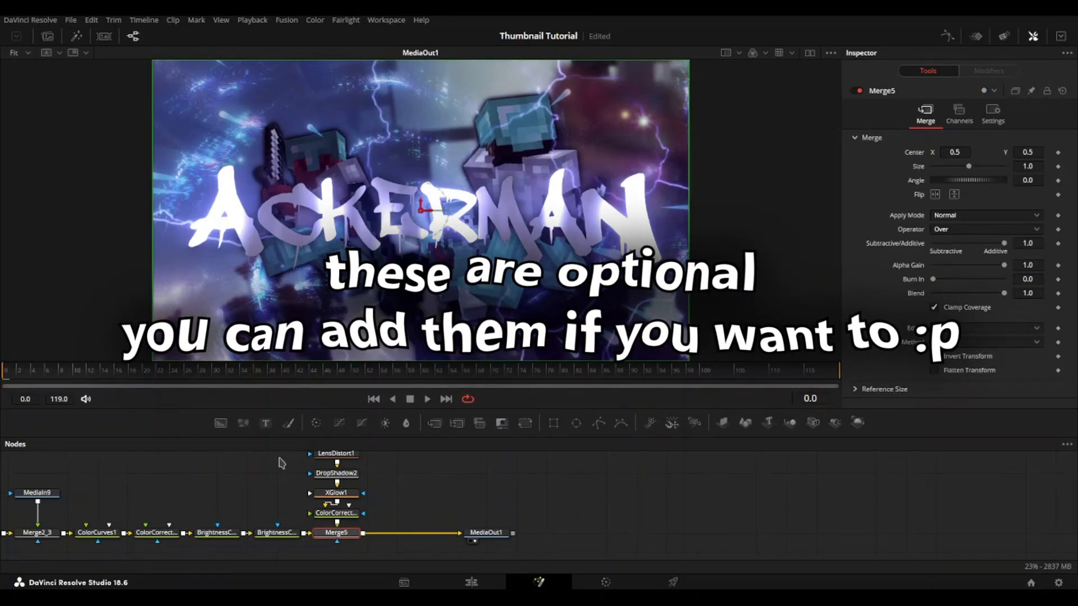
click(434, 423)
click(388, 495)
drag(226, 423, 399, 534)
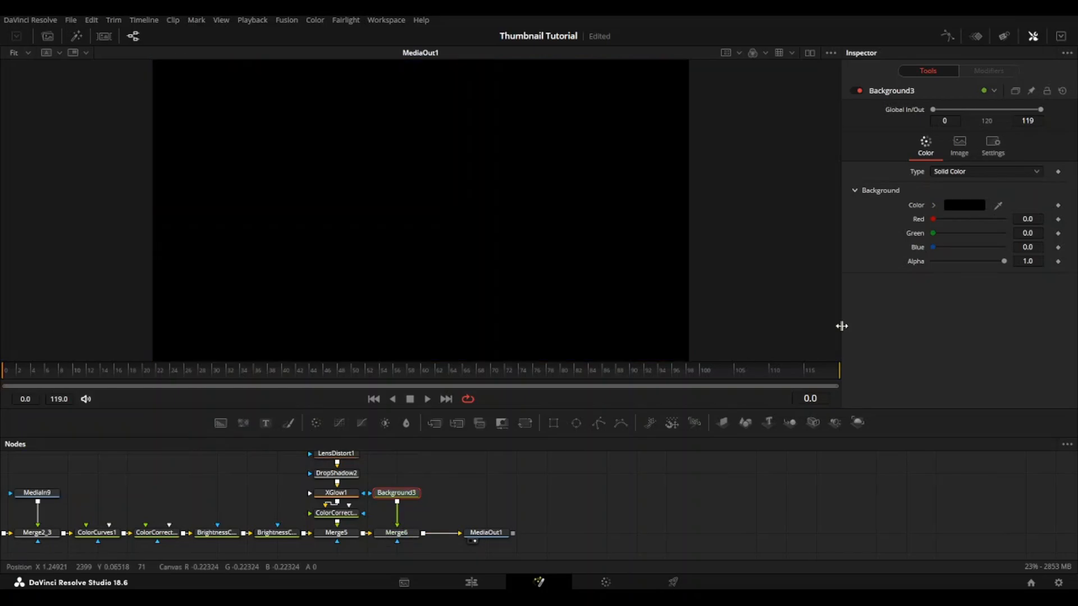
Step: Colour Background3 light purple with hue 0.728, saturation 0.53 and value 1.0
click(934, 206)
drag(1030, 257, 980, 216)
click(987, 227)
drag(1030, 261, 1032, 270)
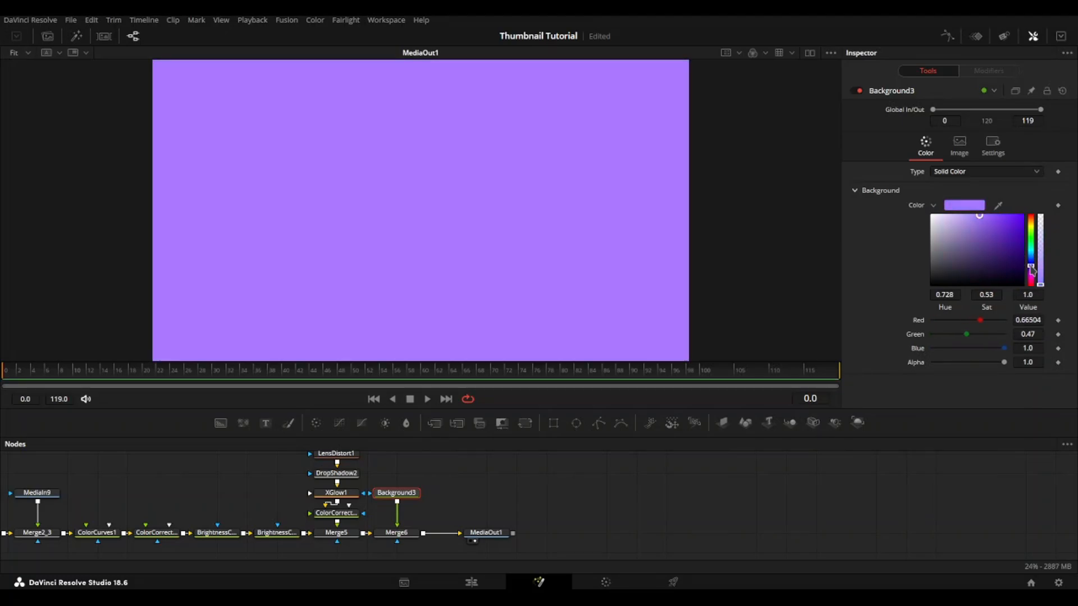
Step: Mask Background3 with an inverted rectangle of width 1.0, height 1.0 and corner radius about 0.86
click(555, 424)
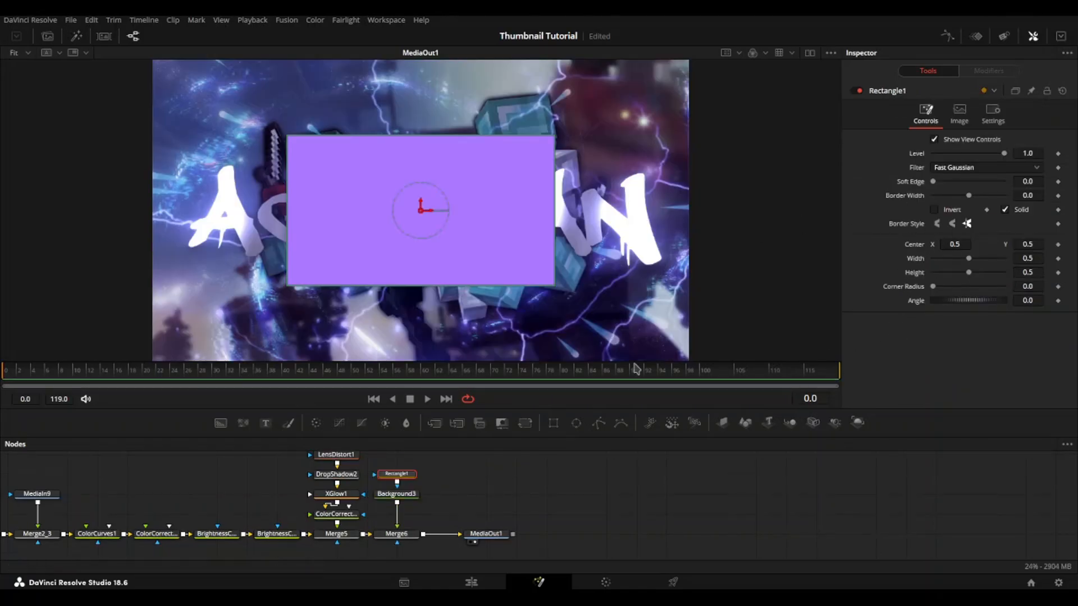
click(952, 211)
drag(968, 259, 1004, 272)
drag(933, 286, 993, 289)
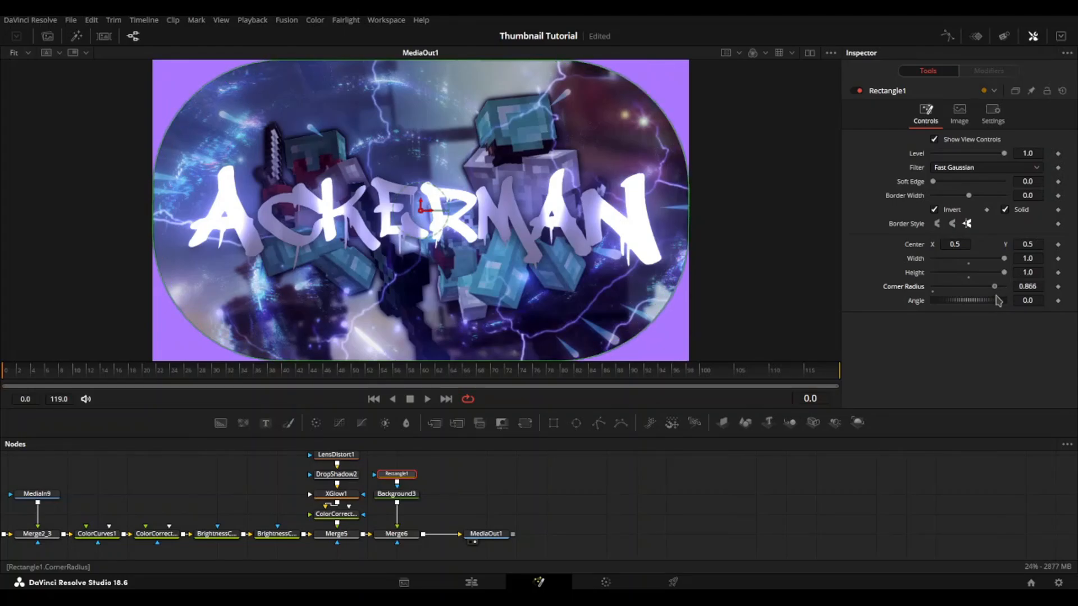
Step: Add a second rectangle mask in Subtract mode below Rectangle1 and move it over the image's upper-left corner
mouse_move(422, 476)
mouse_down()
mouse_move(437, 516)
mouse_move(414, 487)
mouse_move(426, 489)
mouse_up()
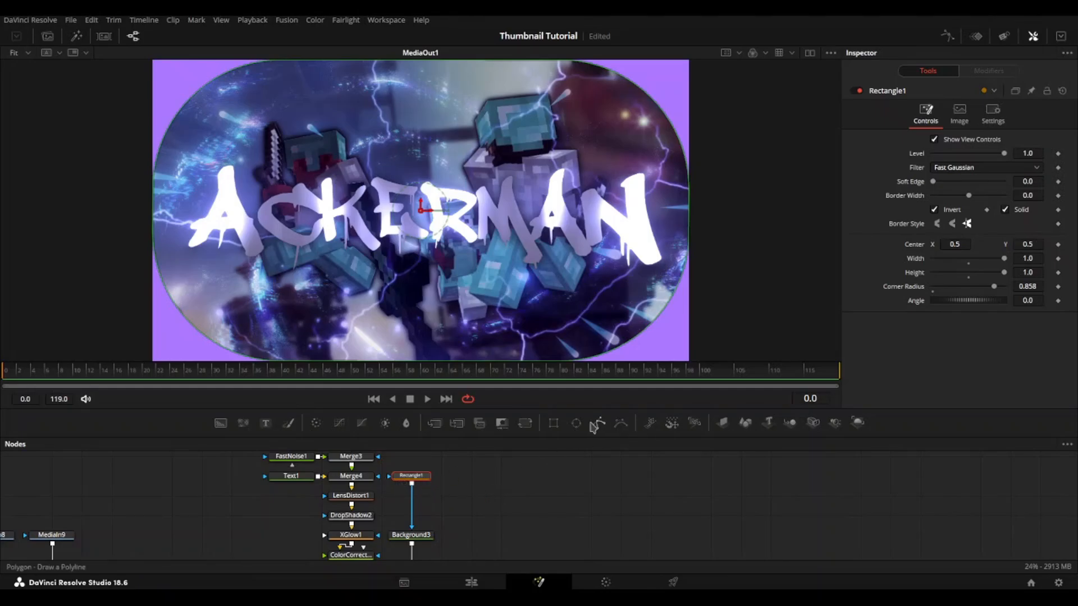
click(555, 424)
click(984, 211)
click(965, 245)
drag(422, 212, 215, 119)
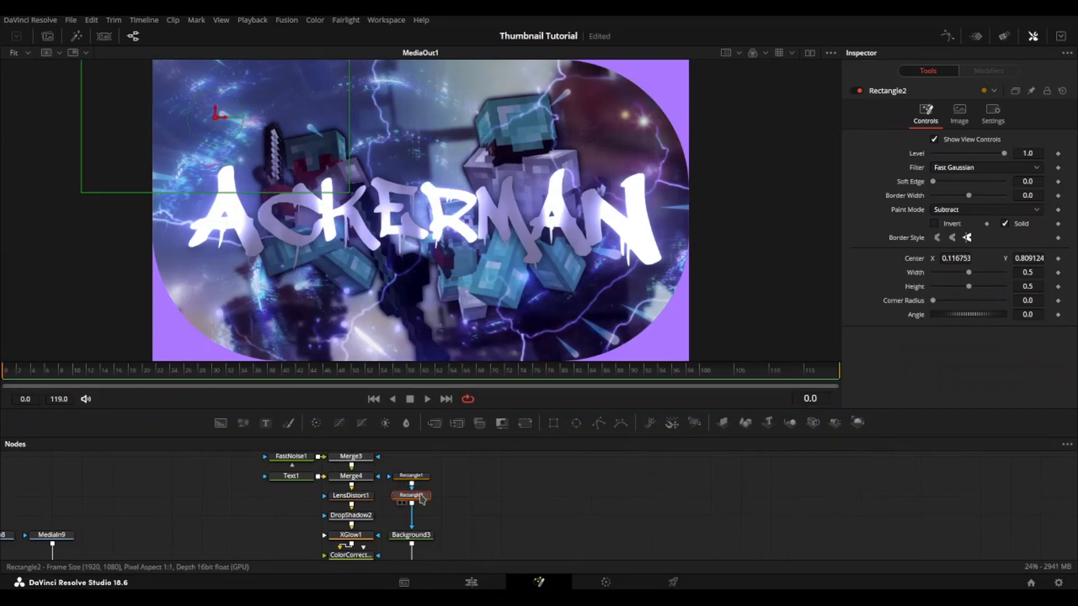
Step: Duplicate Rectangle2, move the copy over the image's lower-right corner and save the project
key(ctrl+c)
key(ctrl+v)
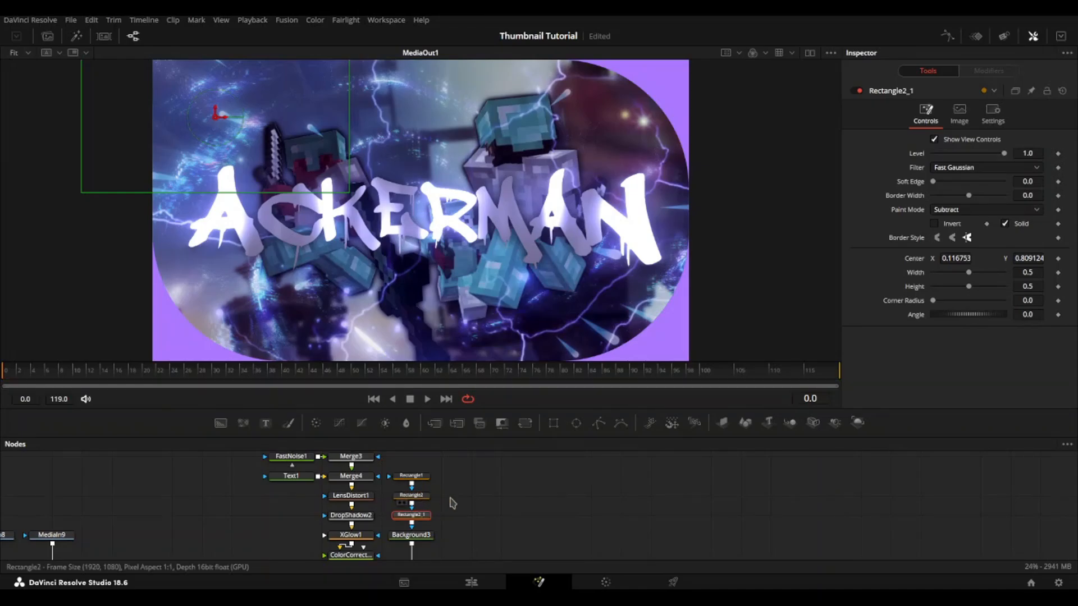
drag(216, 116, 653, 311)
key(ctrl+s)
click(544, 503)
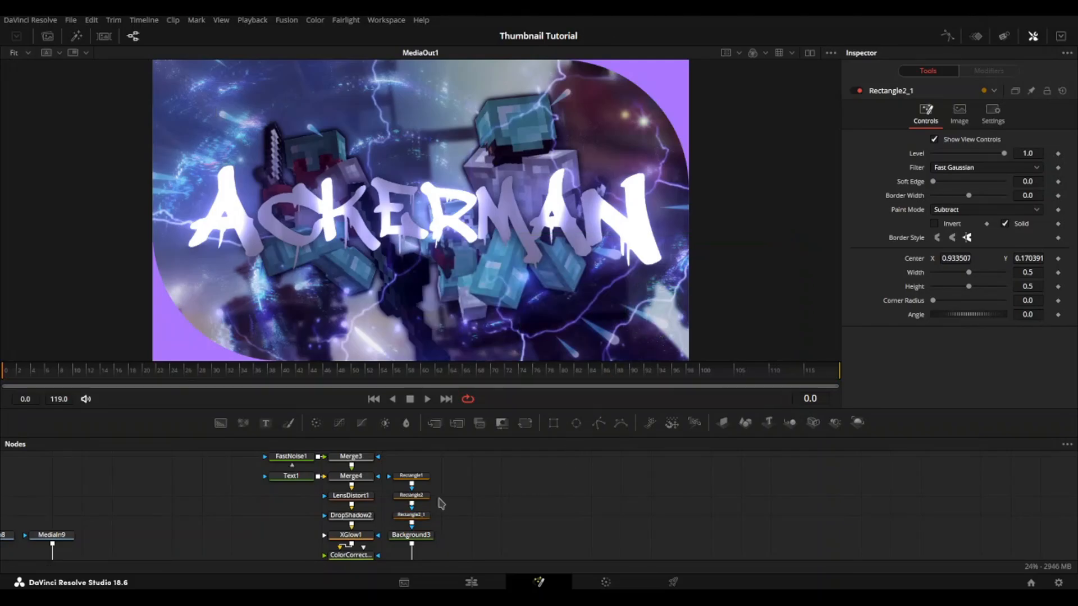
Step: Add an XGlow after Background3 and save the project
scroll(455, 508, down, 3)
click(439, 486)
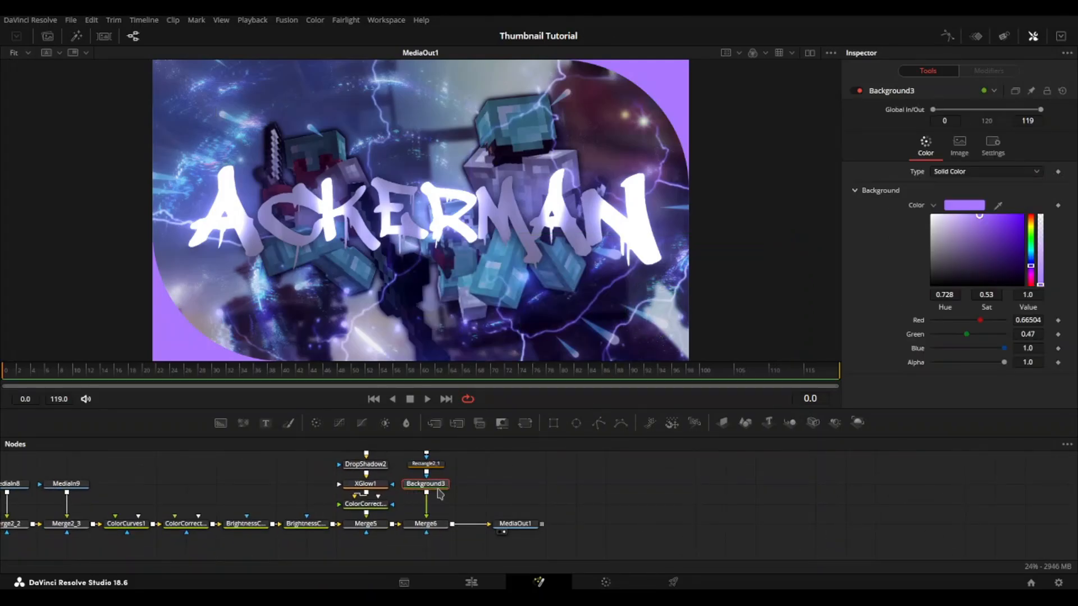
key(Return)
key(ctrl+s)
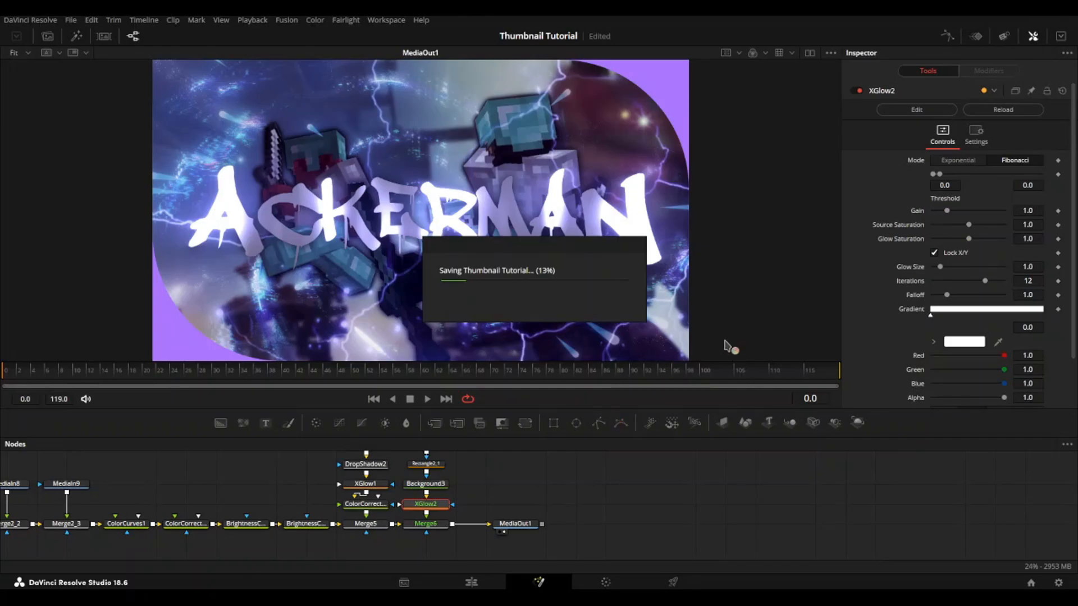
Step: Set XGlow2's high threshold to 1.442, falloff to 1.0 and gain to 1.142
click(1037, 174)
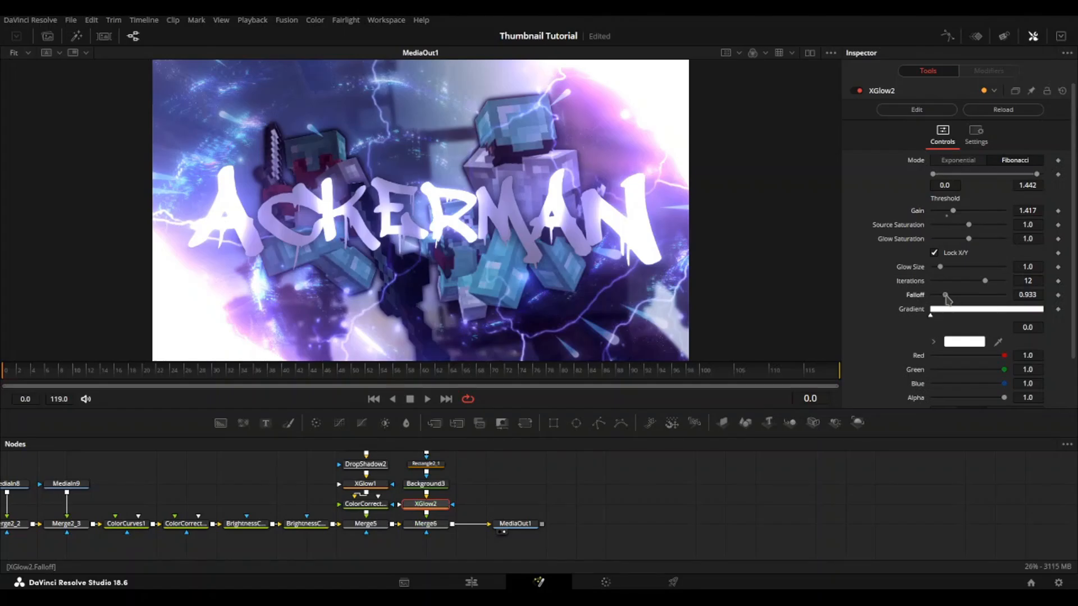
drag(947, 299, 949, 300)
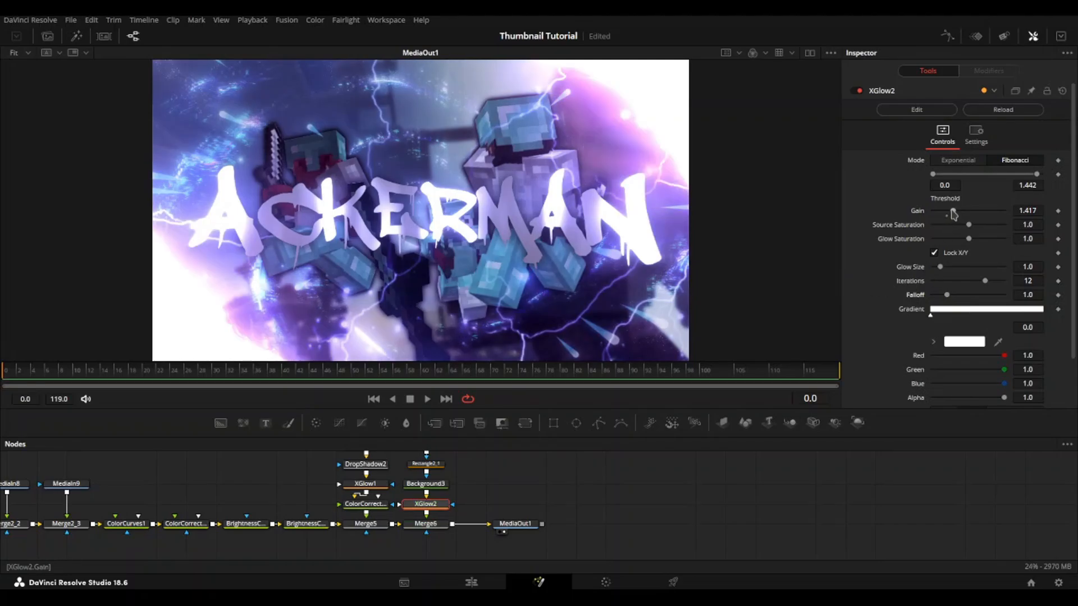
drag(948, 214, 944, 216)
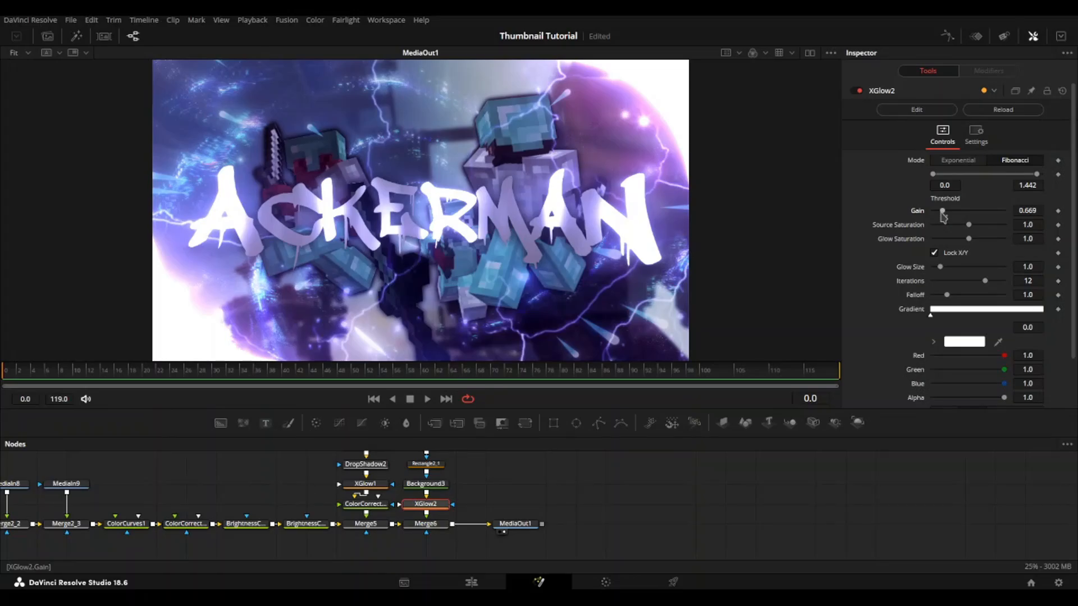
drag(945, 215, 948, 218)
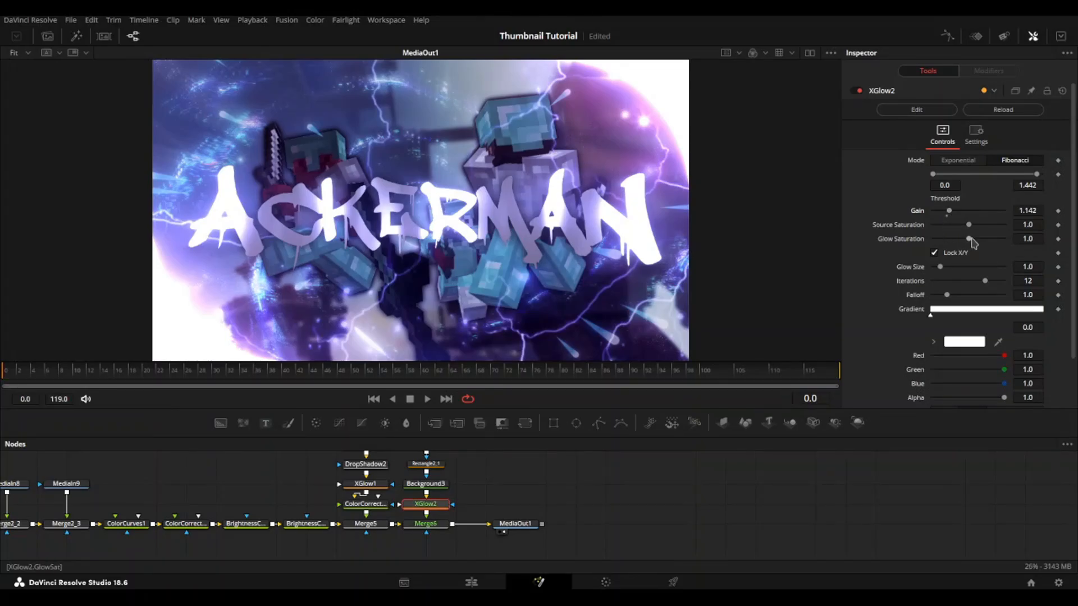
Step: Save the project and set Rectangle1's corner radius to 0.583
key(ctrl+s)
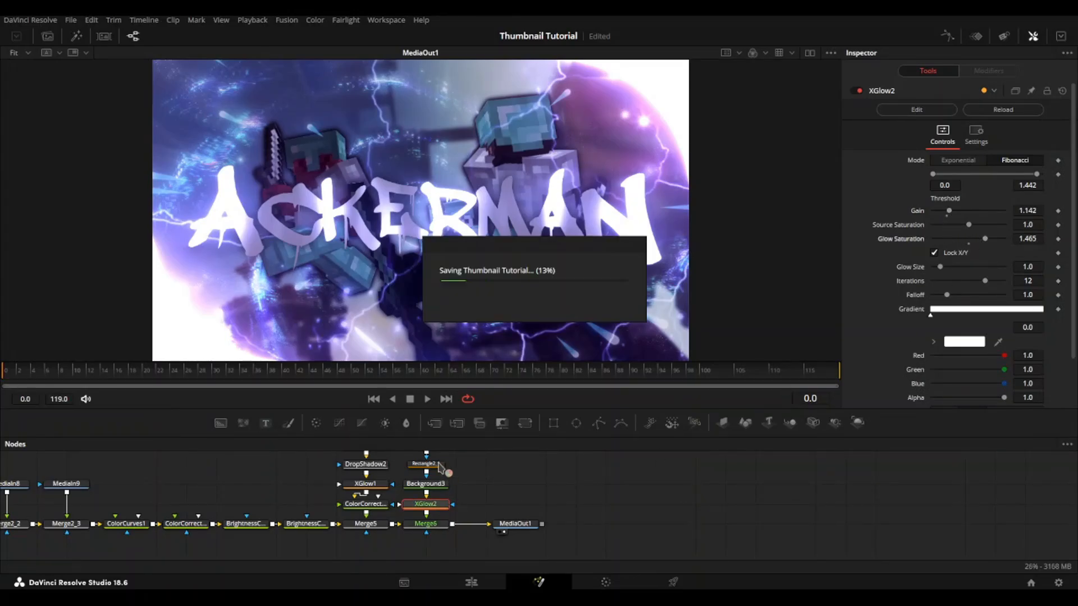
scroll(449, 471, up, 3)
click(447, 464)
scroll(446, 464, up, 1)
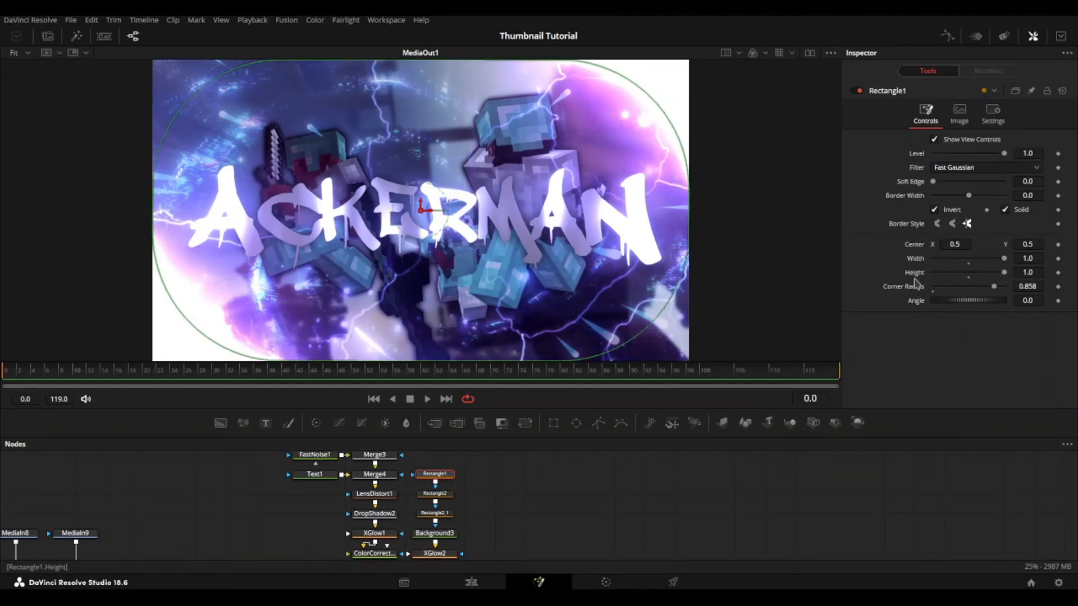
drag(994, 287, 976, 288)
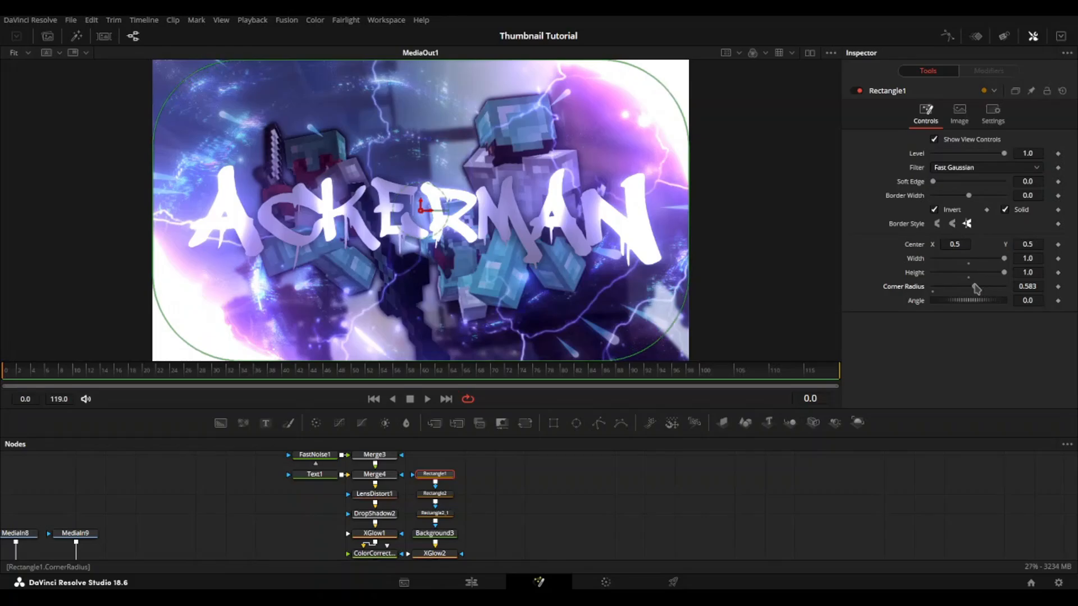
click(534, 523)
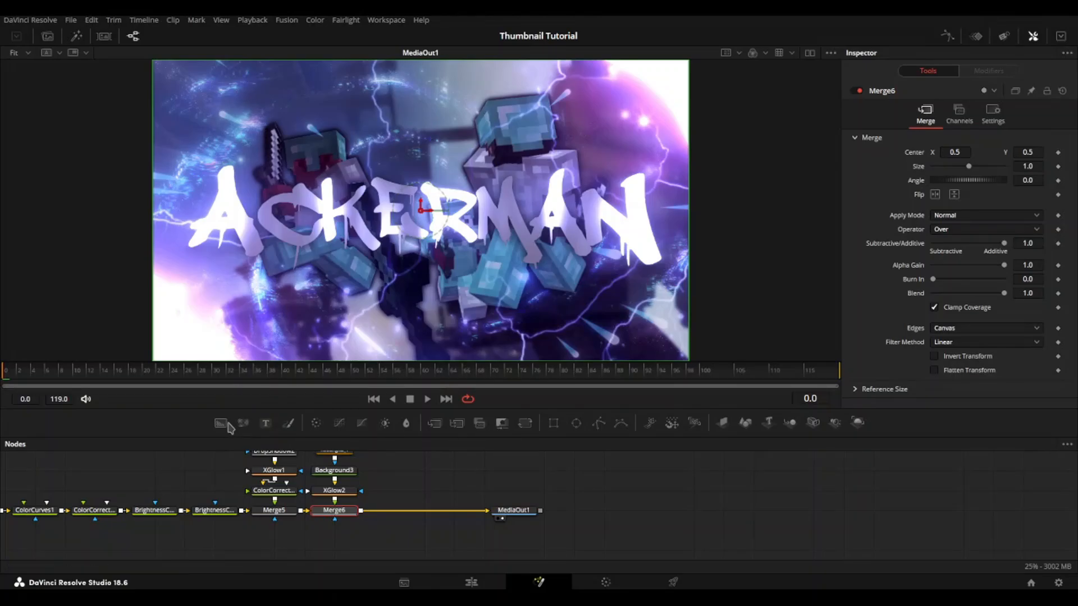
Step: Add a white Background node merged between Merge6 and MediaOut1 and place it above its Merge node
drag(221, 424, 399, 514)
click(334, 530)
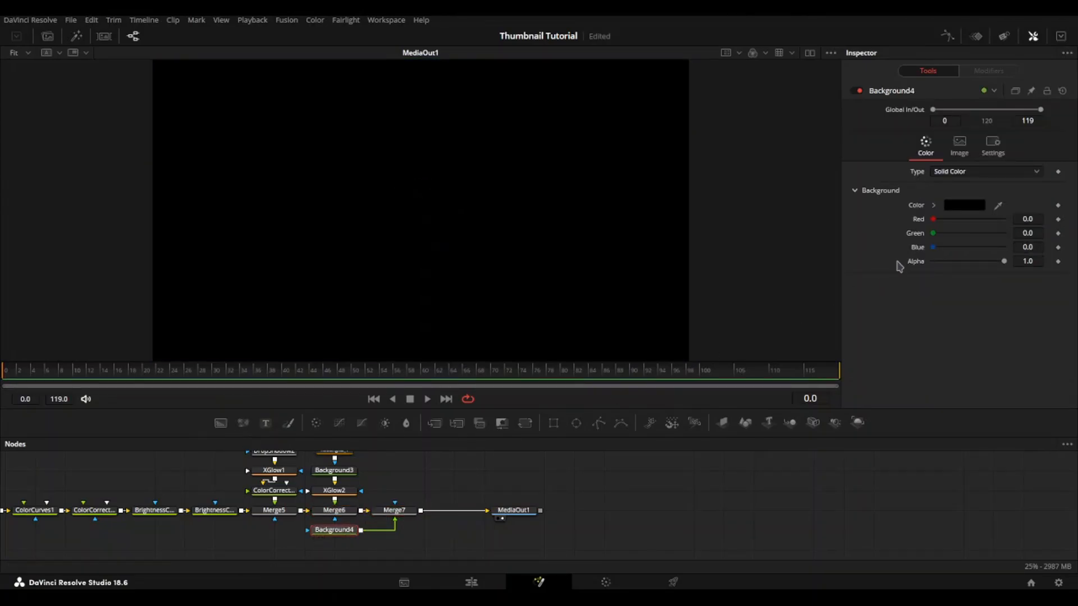
click(934, 205)
drag(966, 253, 931, 215)
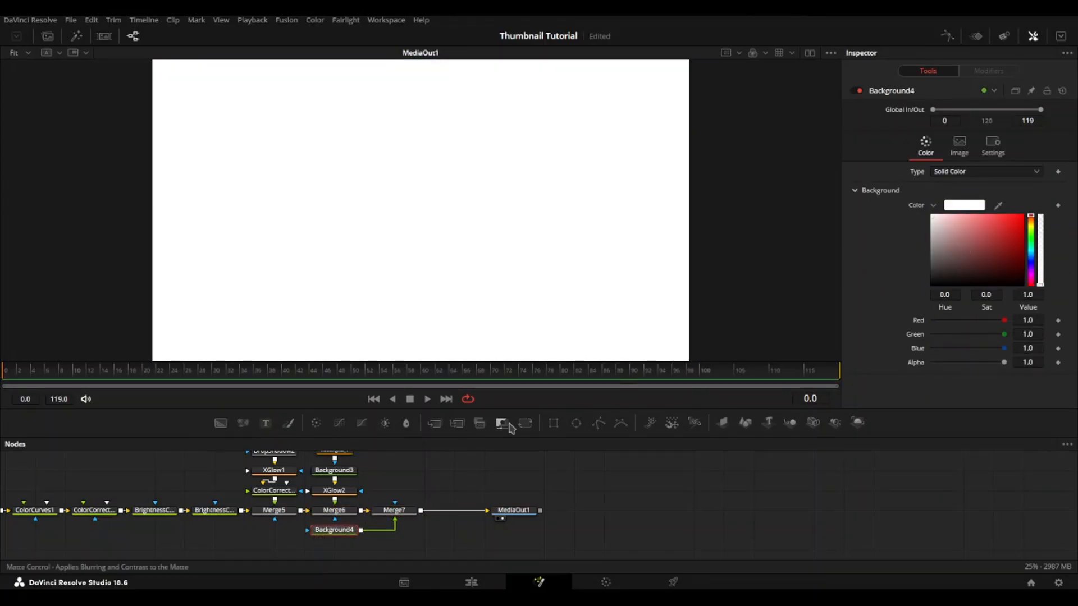
drag(335, 531, 435, 526)
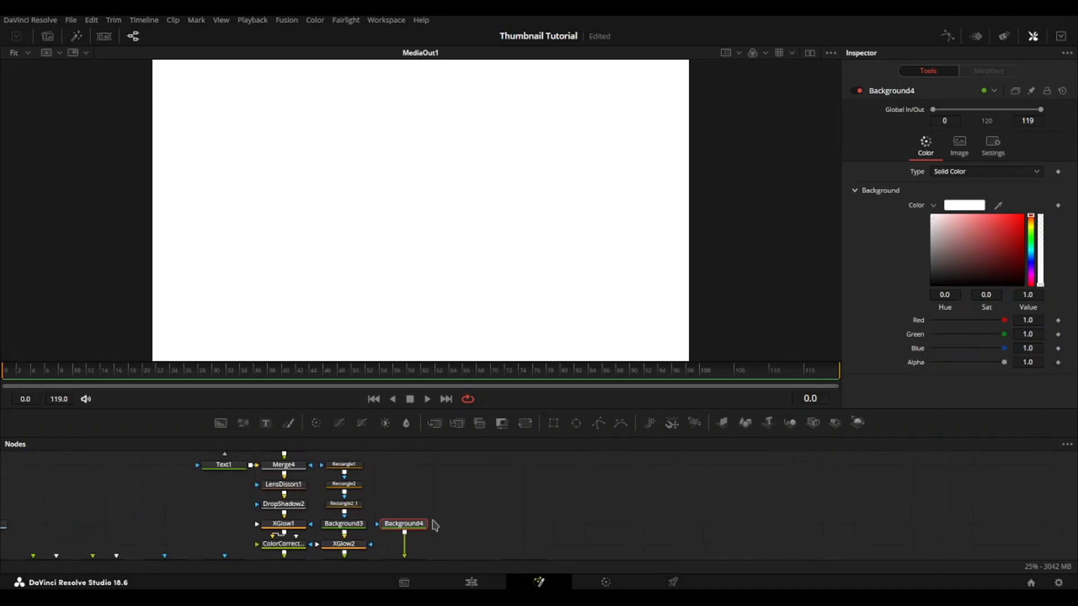
drag(444, 484, 425, 469)
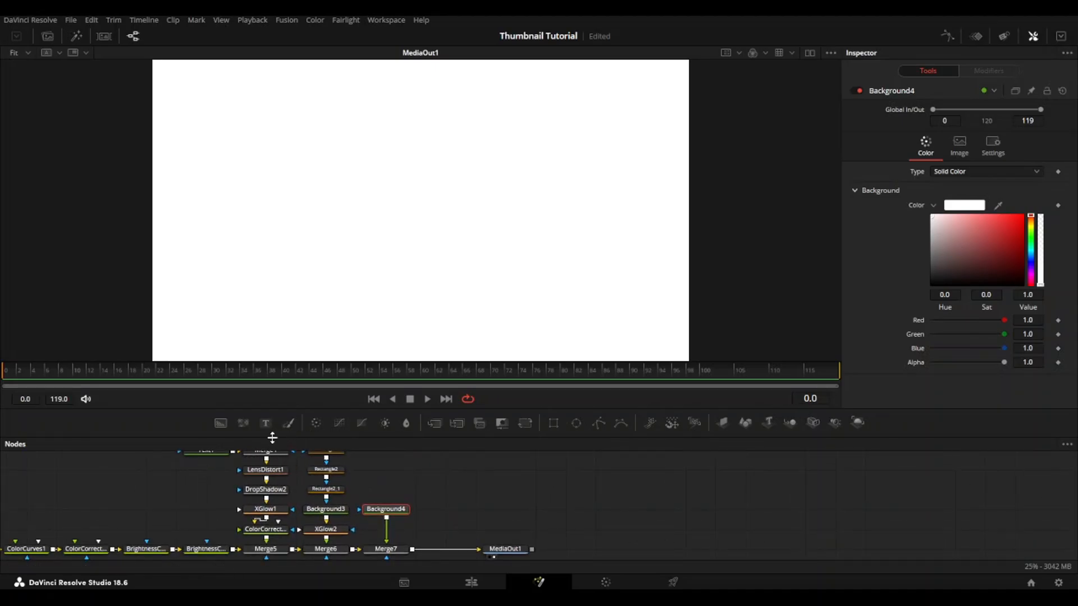
Step: Add an inverted rectangle mask to Background4 with width 0.961 and height 0.937, and save the project
click(553, 423)
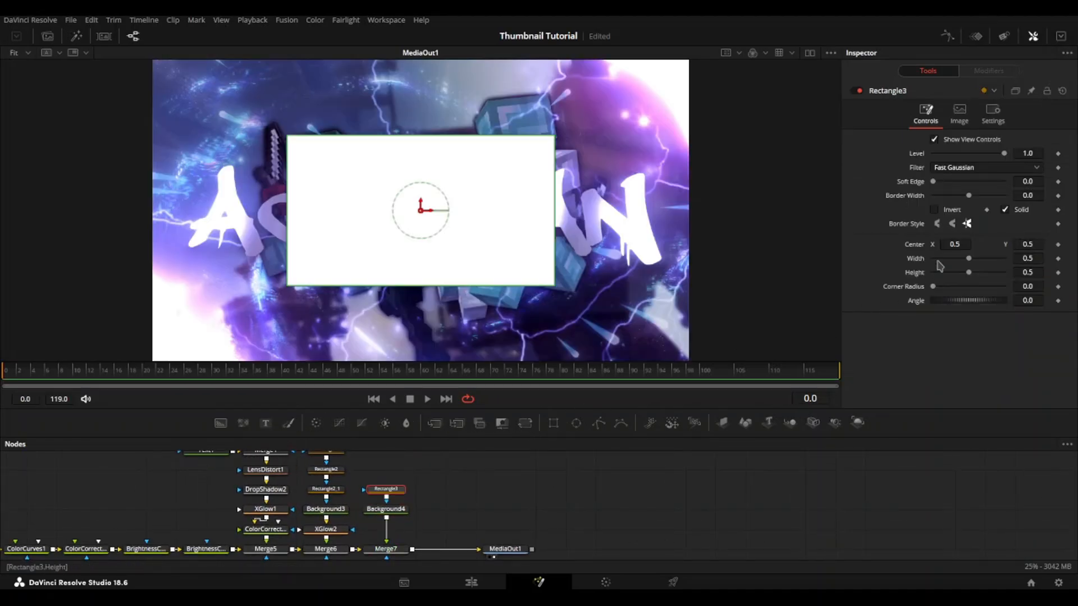
click(955, 211)
drag(969, 261, 1003, 274)
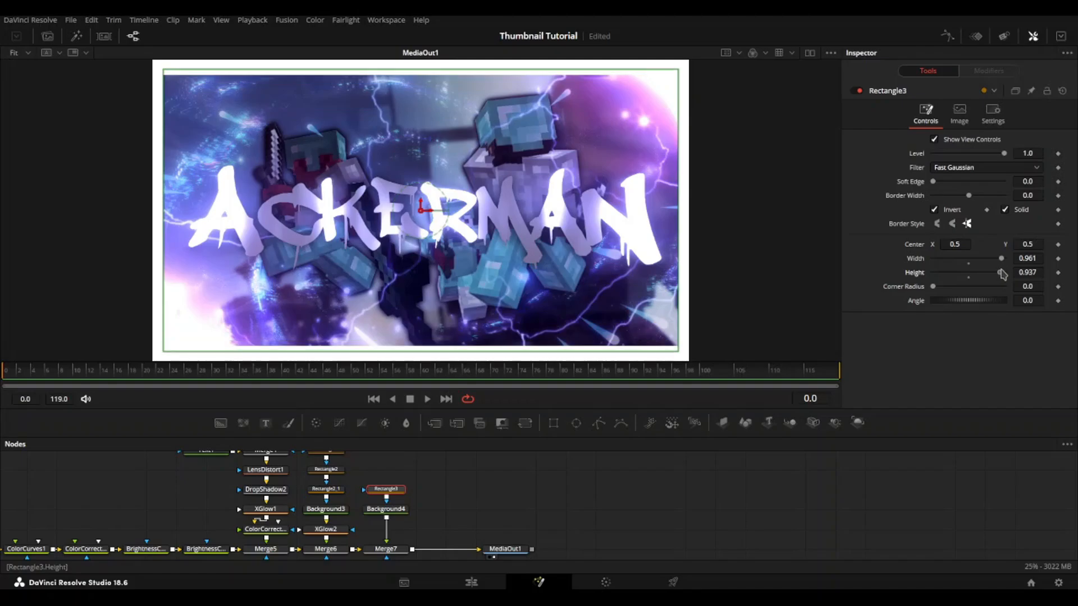
key(ctrl+s)
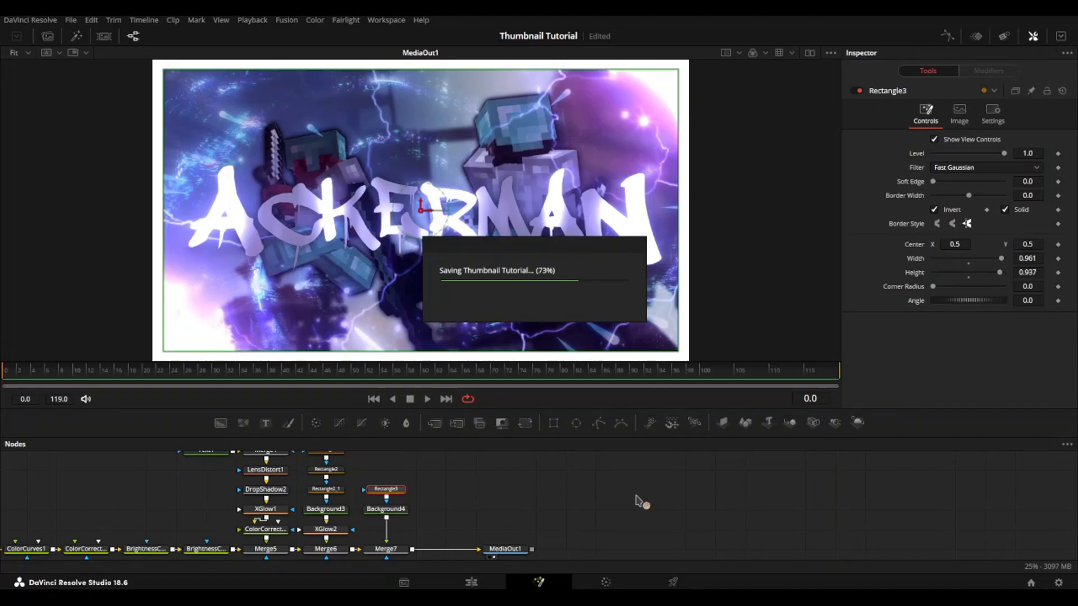
Step: Set Merge7's apply mode to Overlay for the white border and deselect the node
click(393, 549)
scroll(404, 550, down, 1)
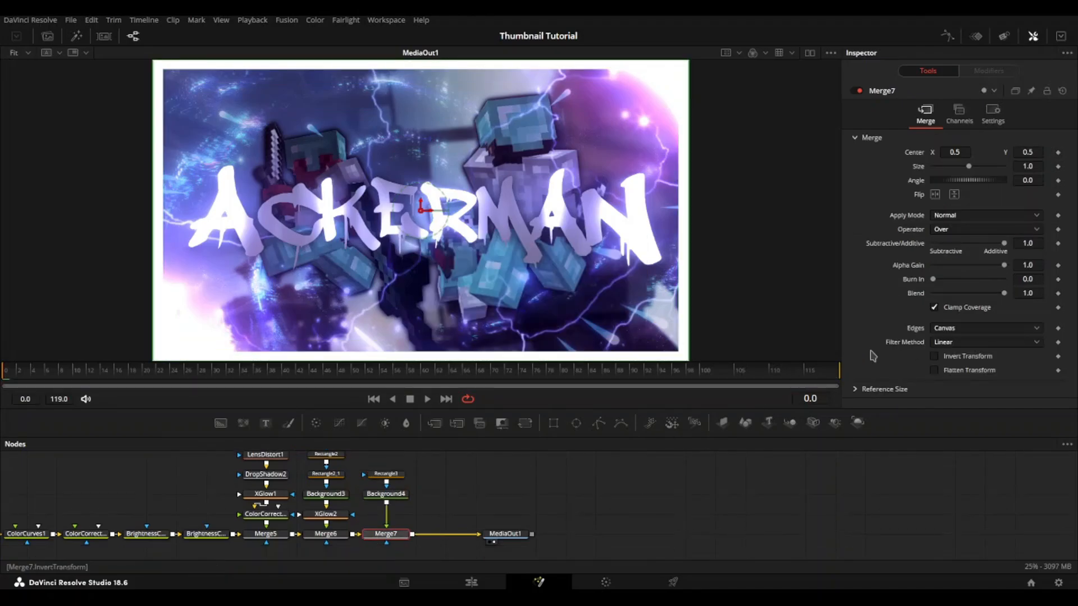
click(991, 217)
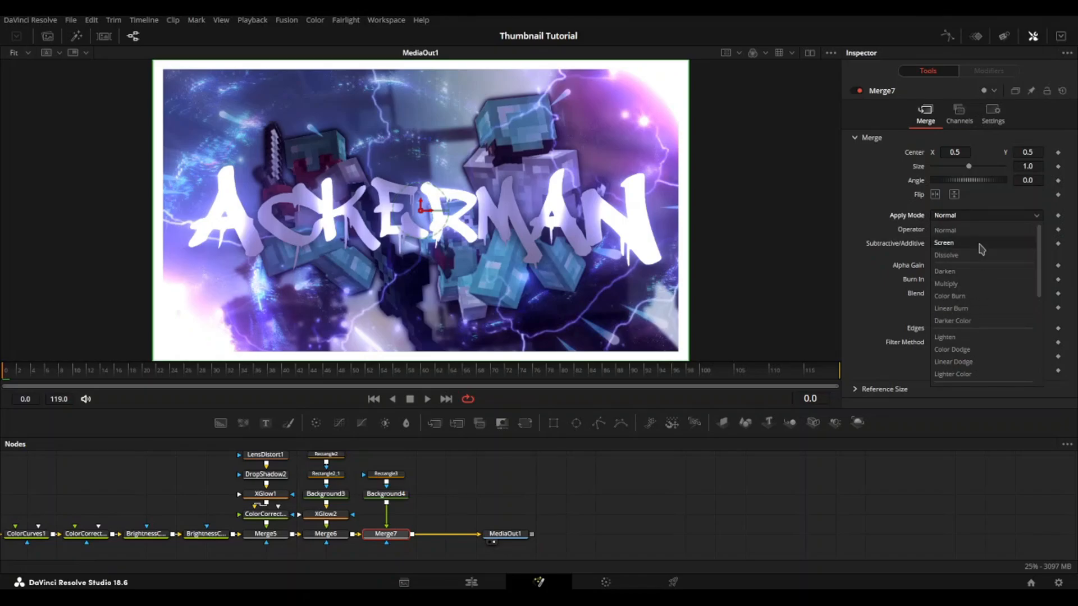
scroll(970, 337, down, 3)
click(961, 331)
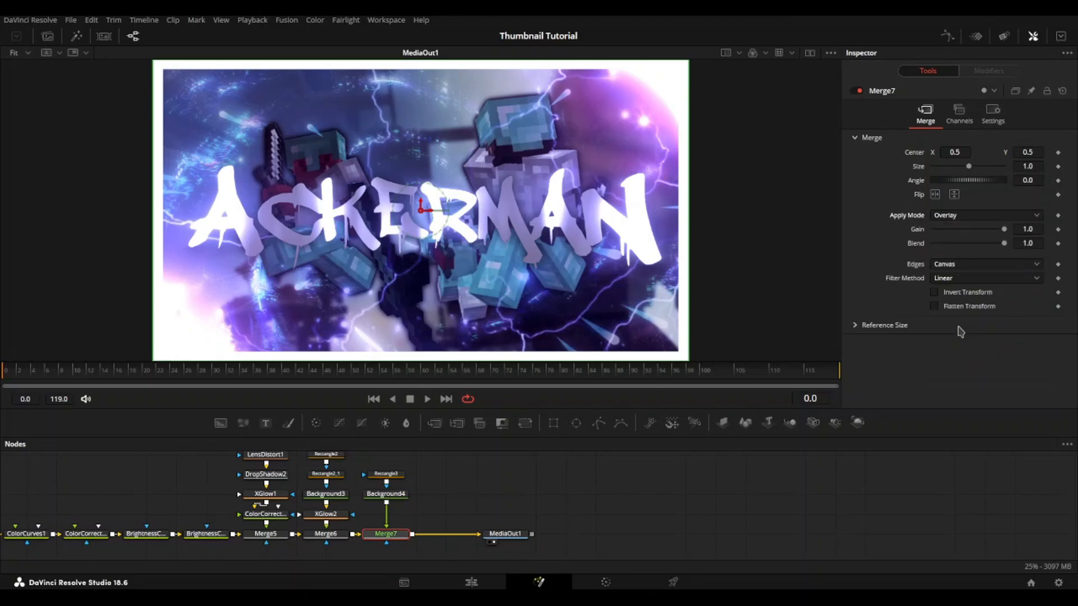
click(755, 494)
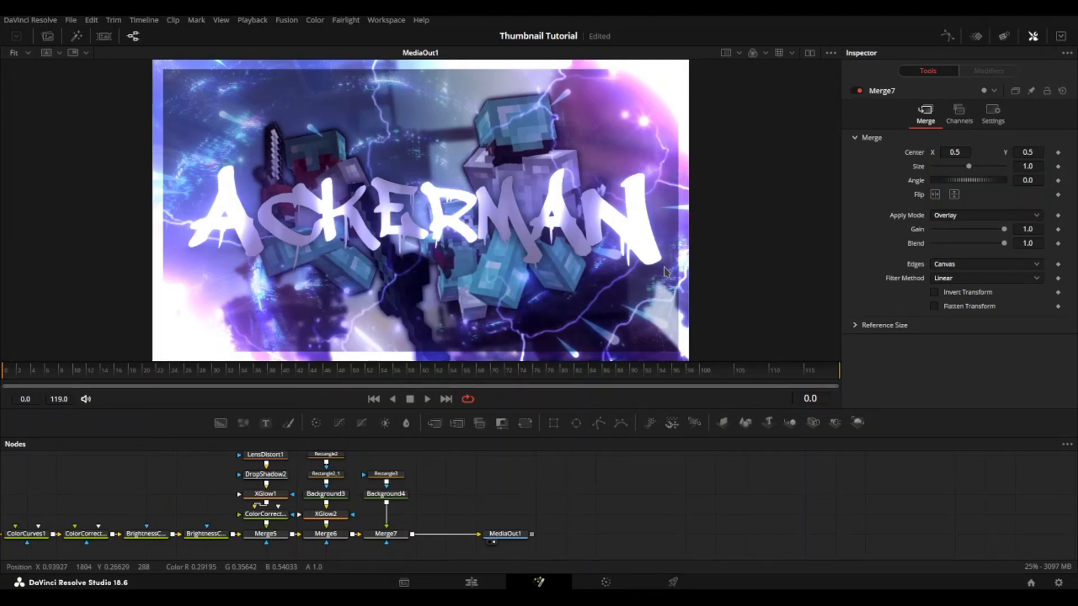
Step: Set up saving the viewer image as the JPEG file nfujnsjifnsdji9fs.jpg in the dvr tn folder and cancel the save
right_click(462, 219)
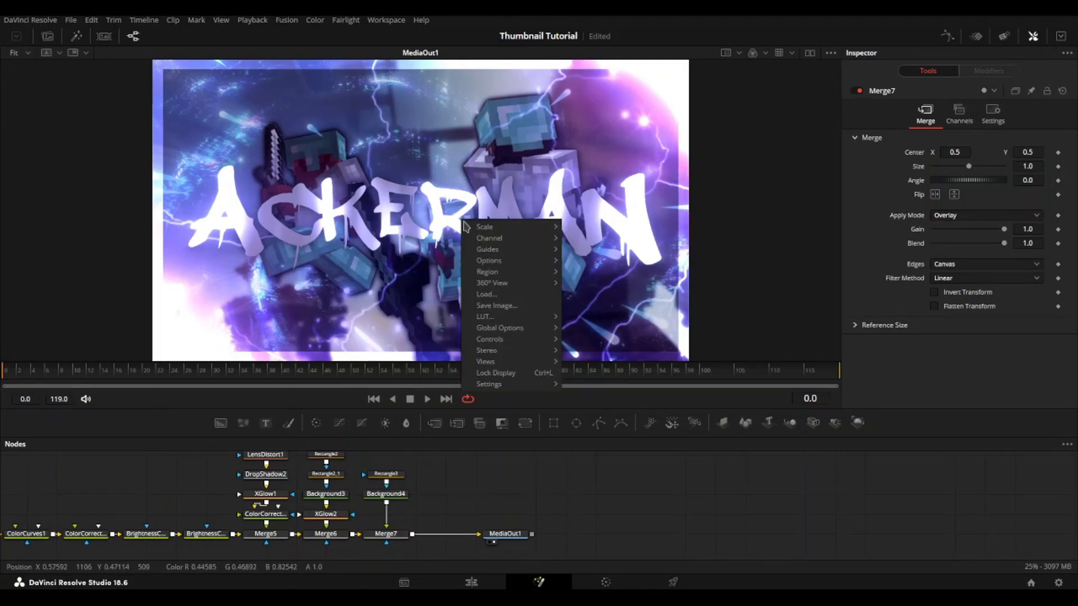
click(508, 307)
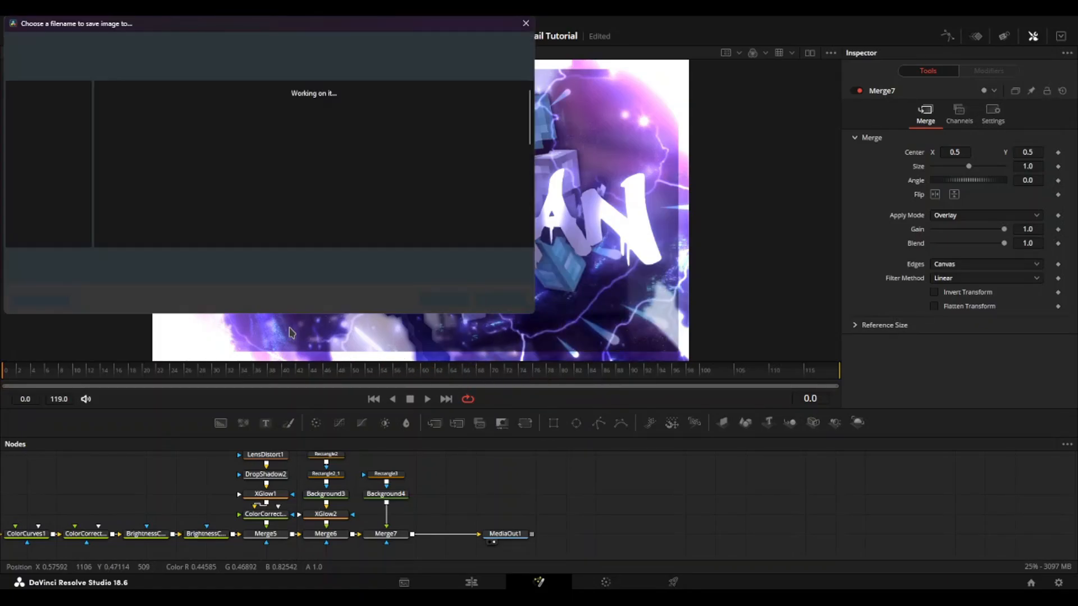
text(nfujnsjifnsdji9fs)
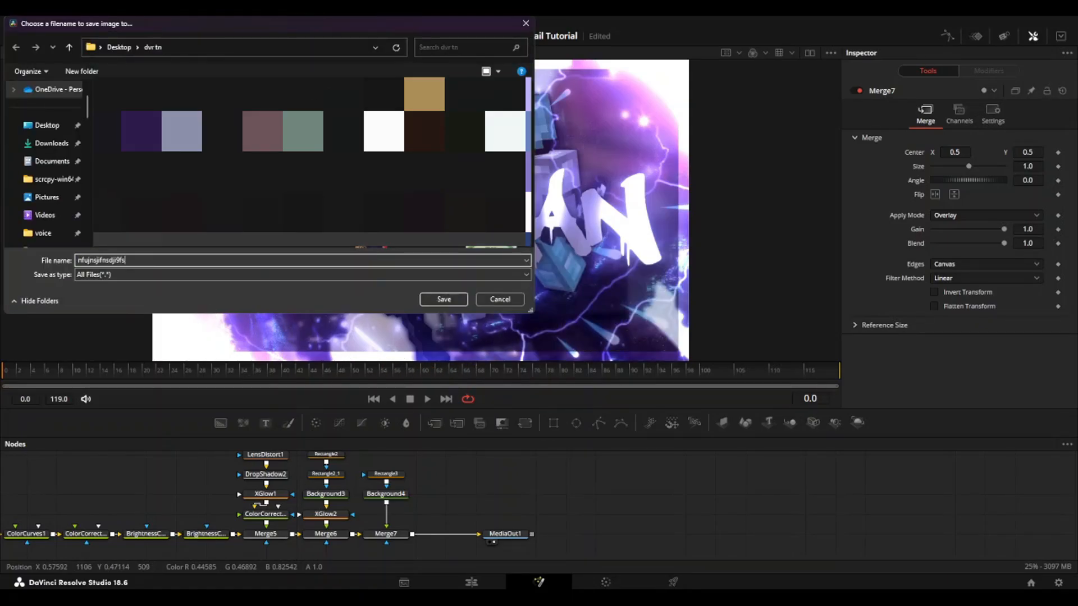
click(216, 275)
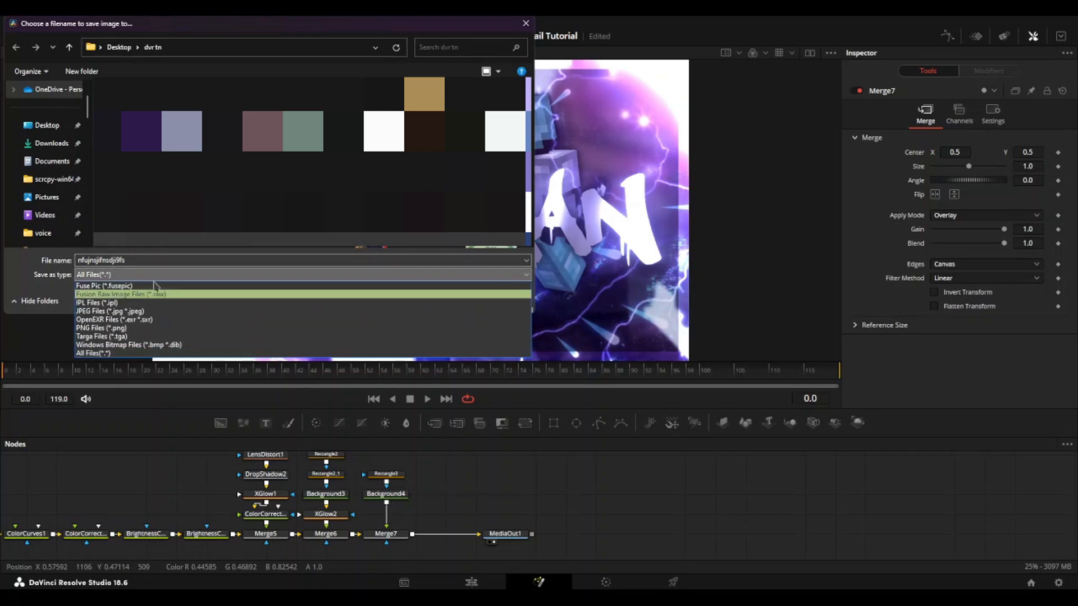
click(111, 311)
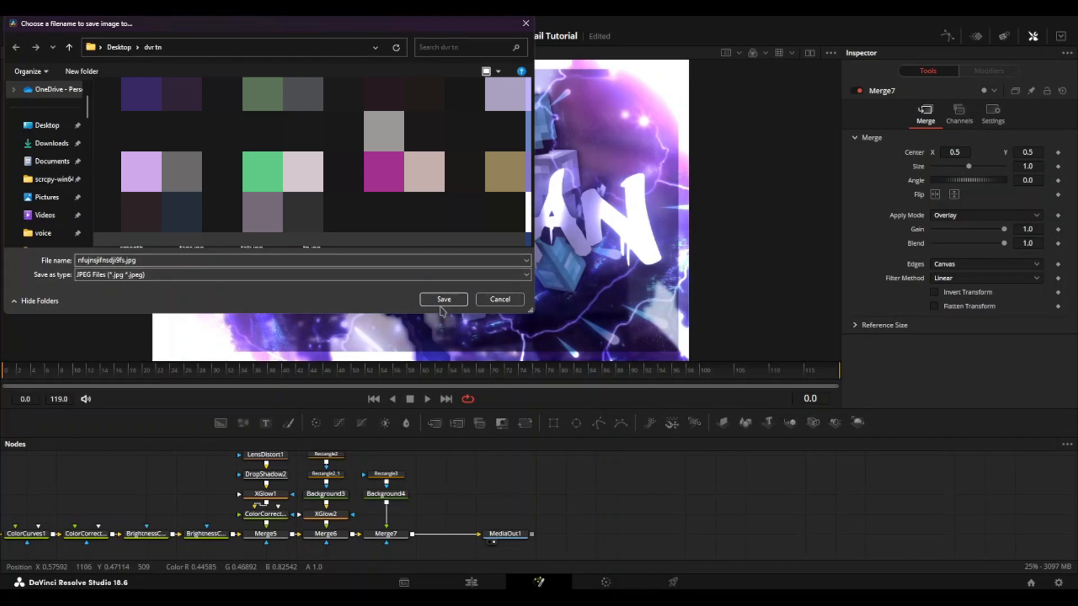
click(500, 300)
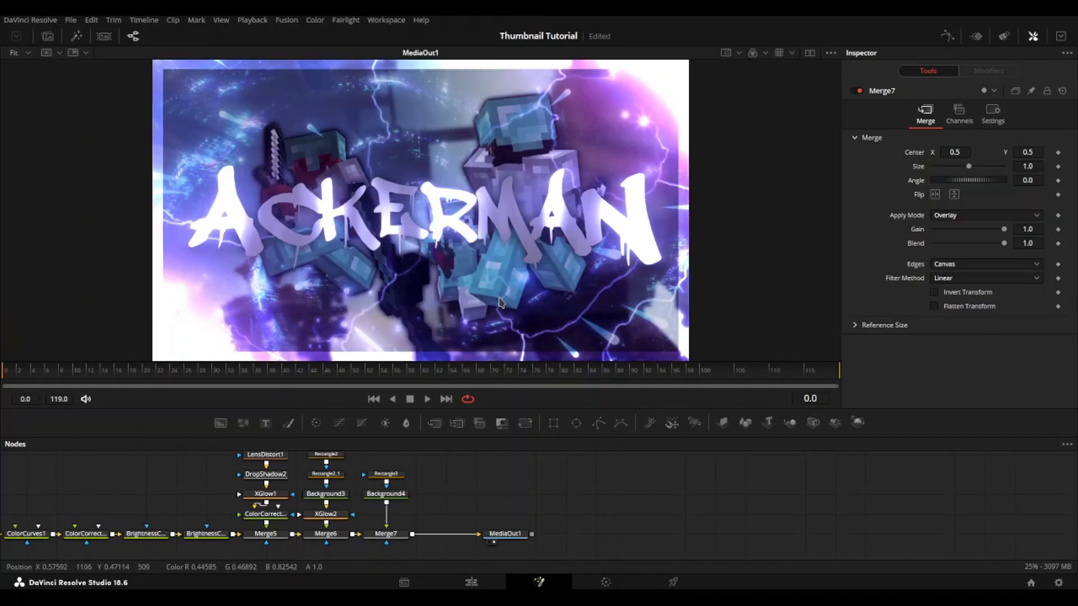